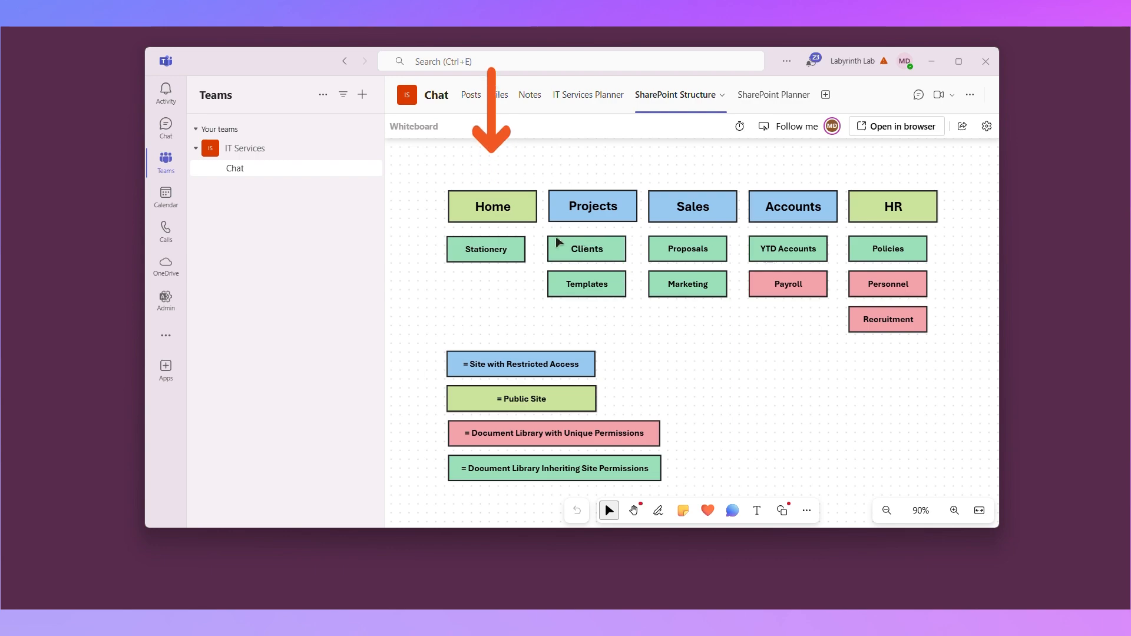
double_click(507, 253)
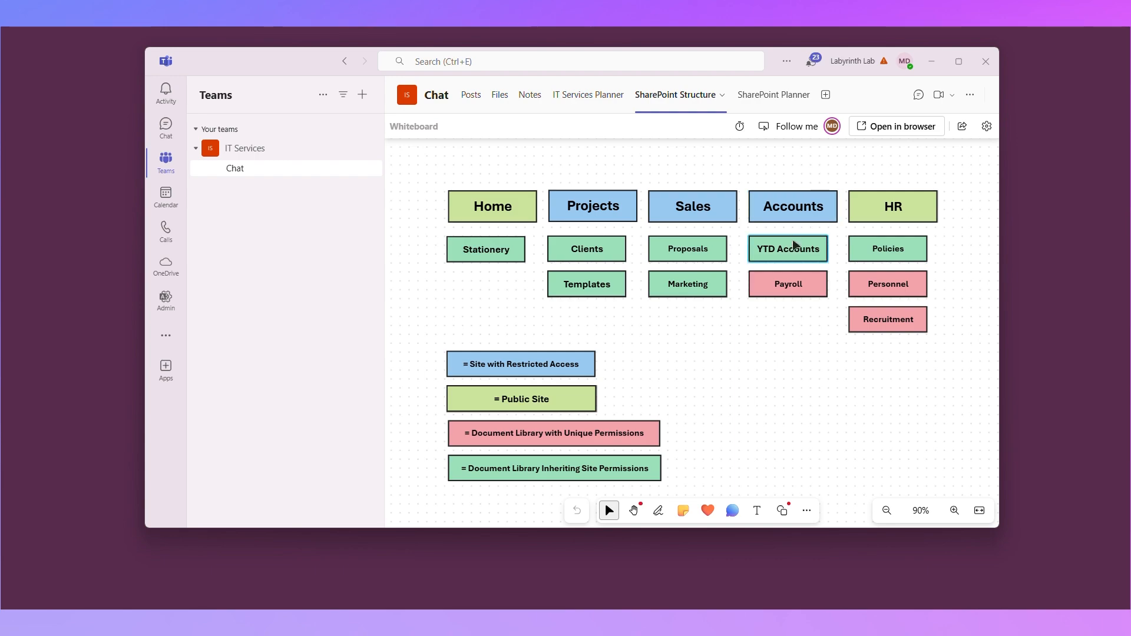
click(795, 280)
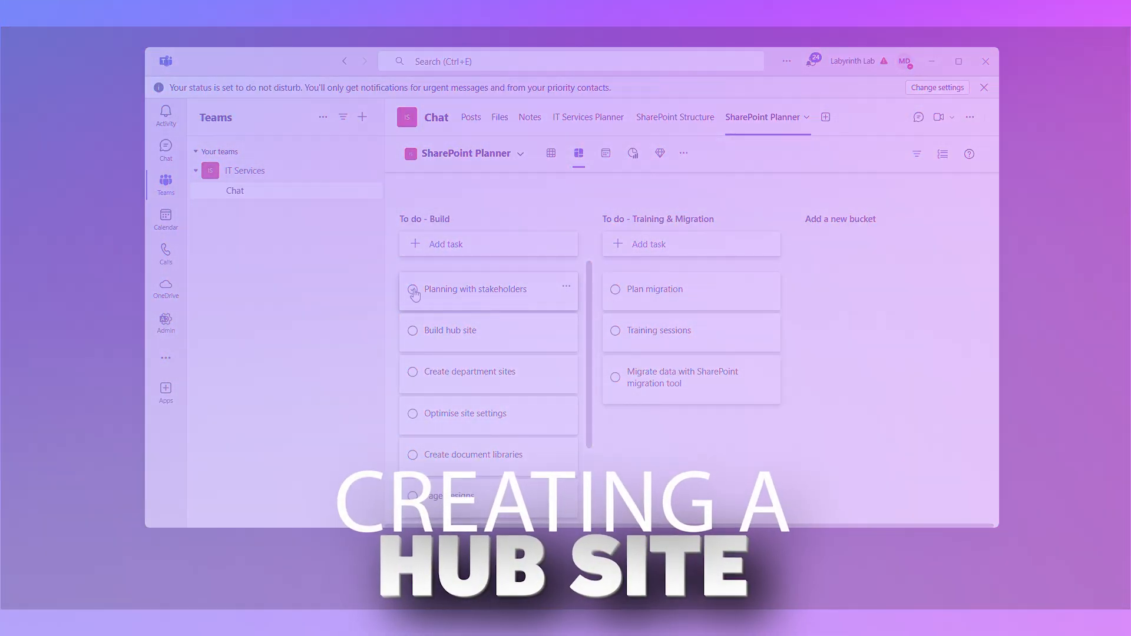
- Mark the "Planning with stakeholders" task in SharePoint Planner as complete and switch to the Microsoft 365 page in Chrome
click(413, 290)
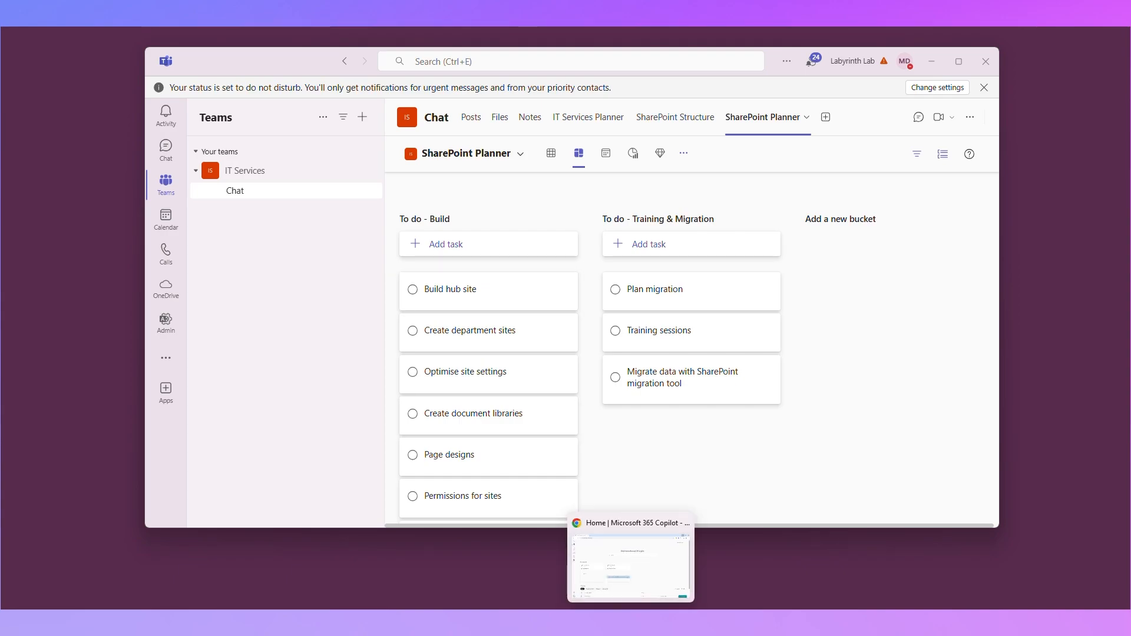
click(630, 565)
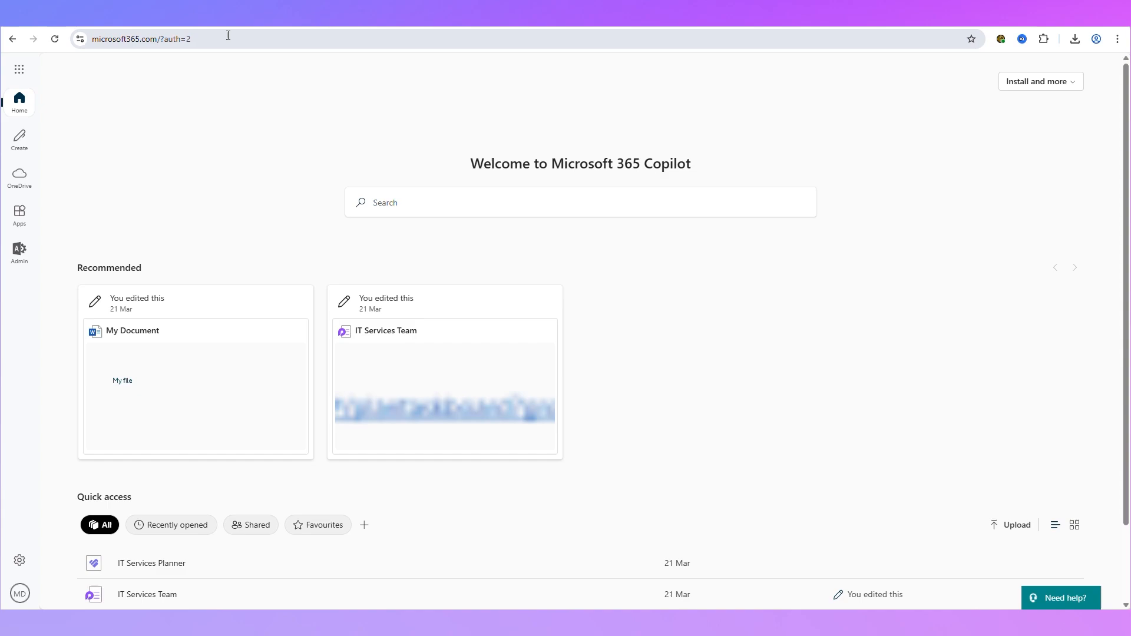
- Go through the Microsoft 365 admin center to the SharePoint admin center and open its list of active sites
click(18, 254)
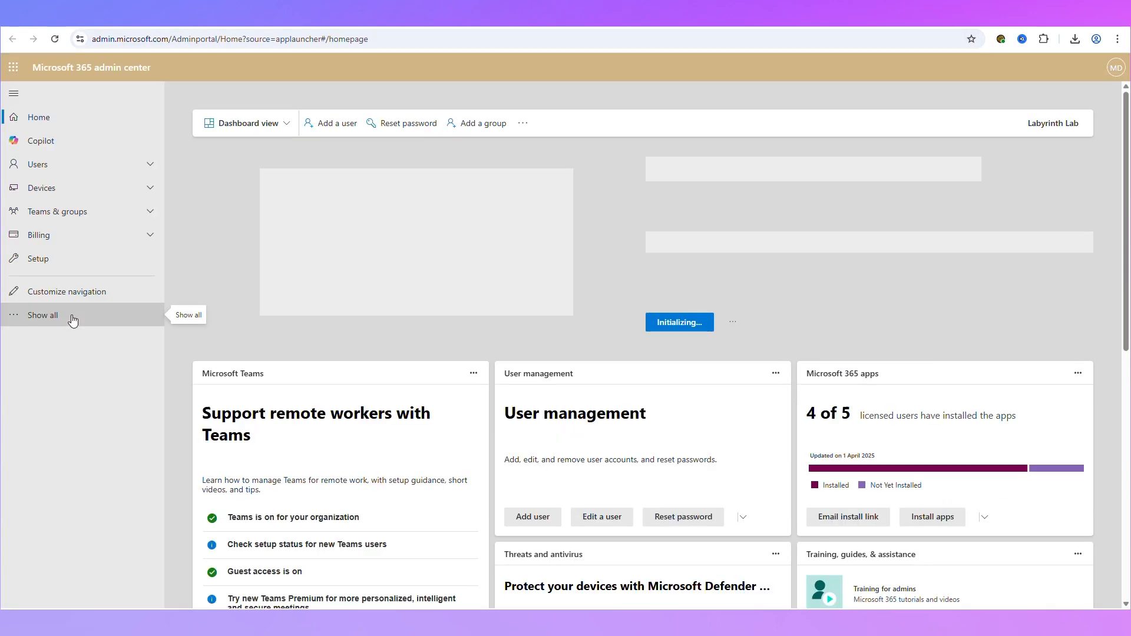
click(72, 316)
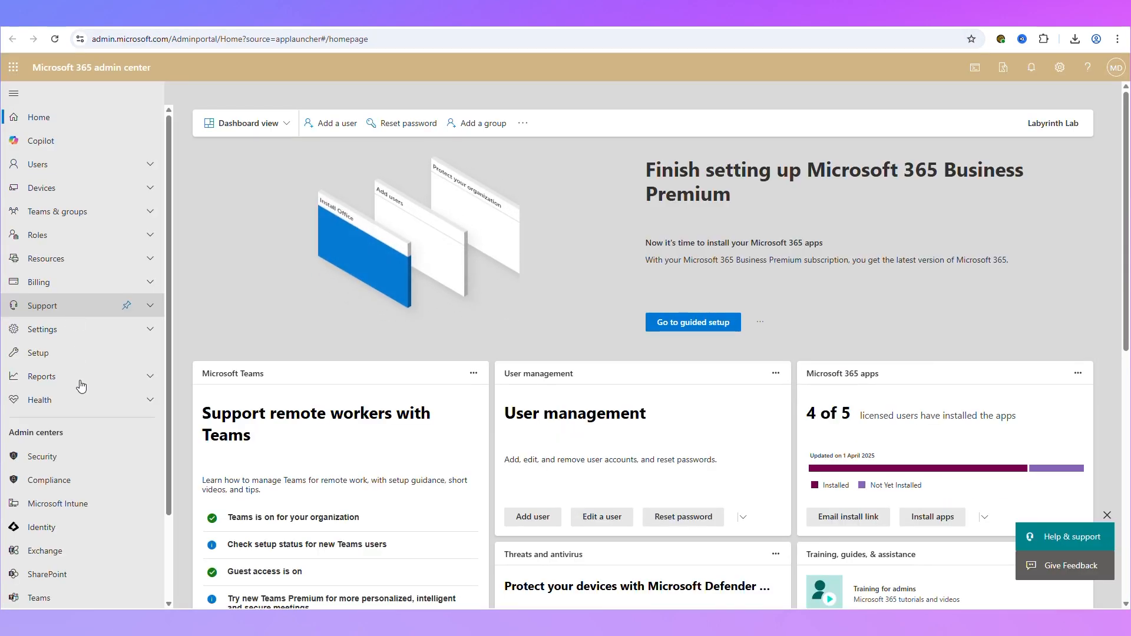
scroll(82, 530, down, 3)
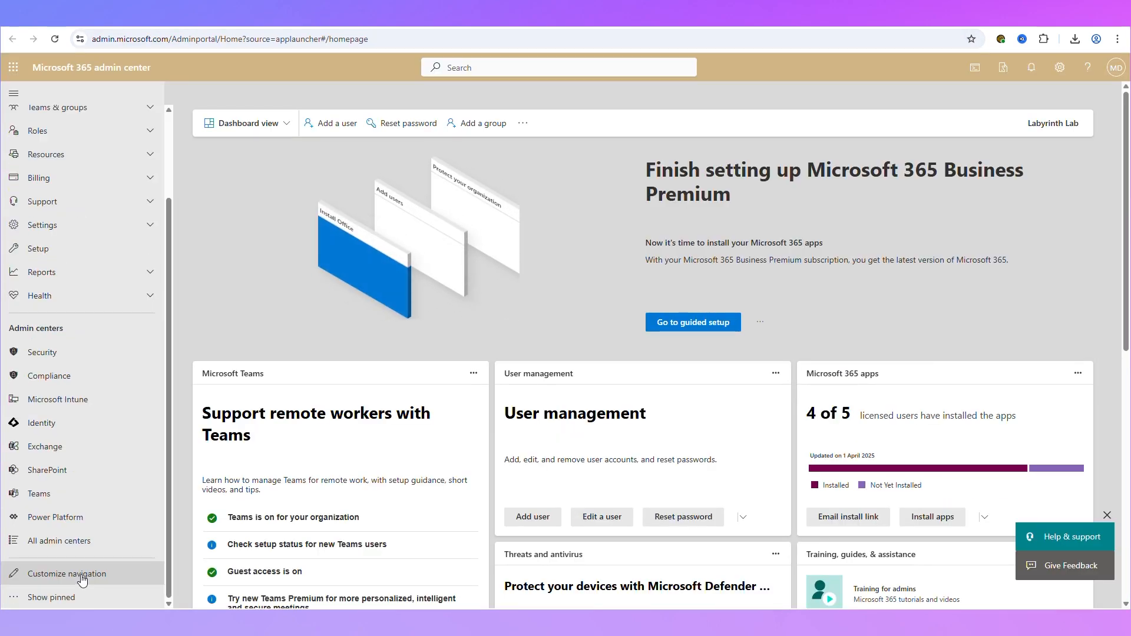
click(58, 469)
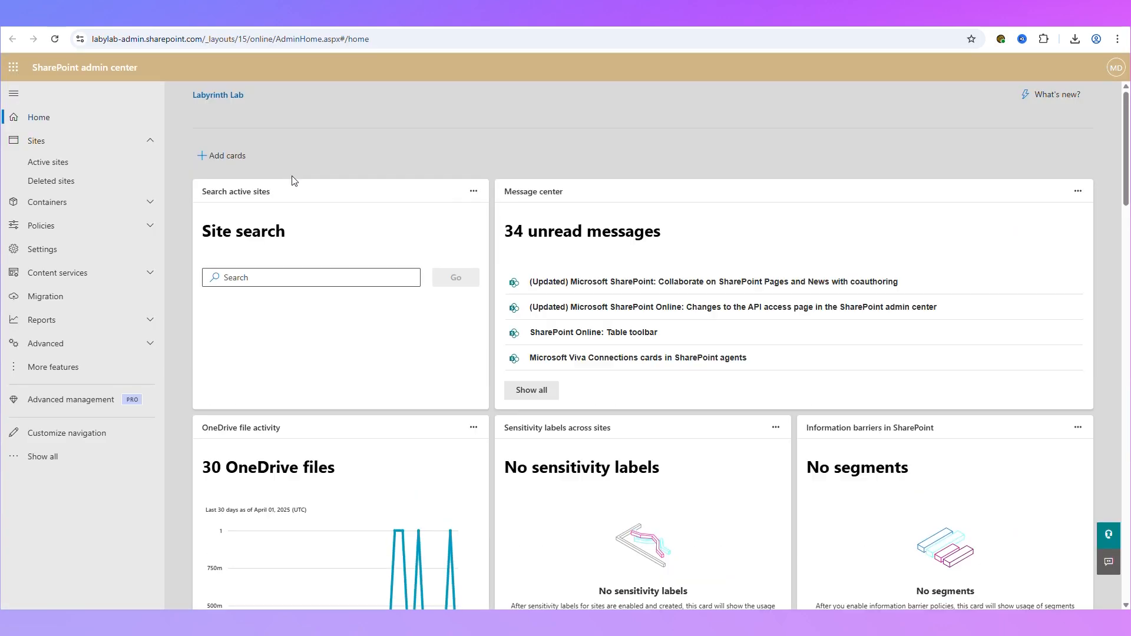
click(80, 163)
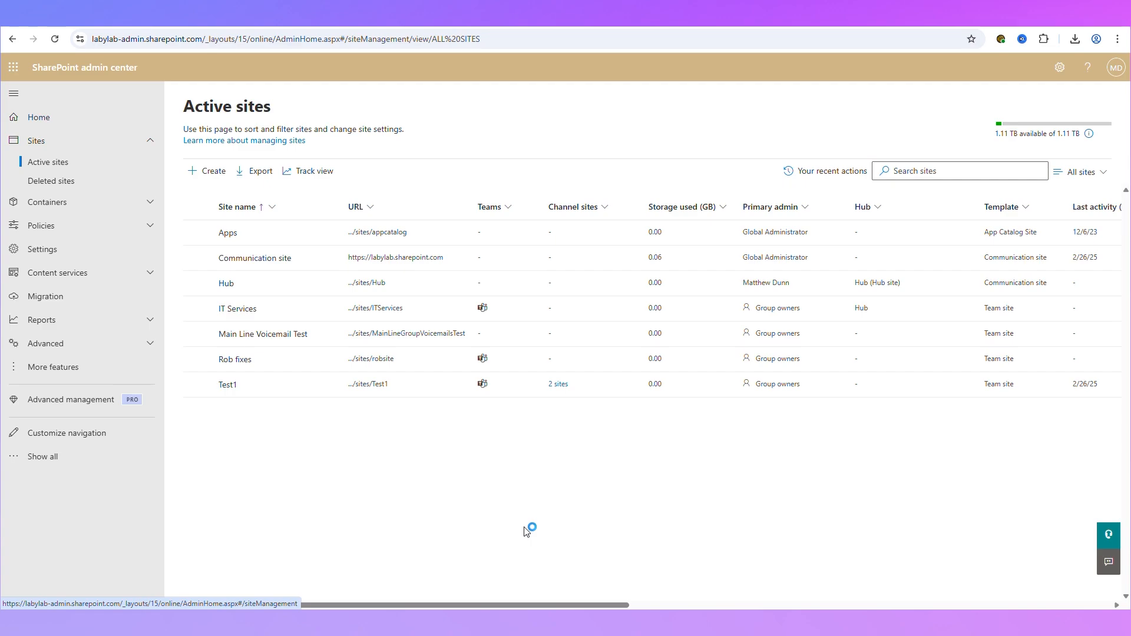
- Start creating a communication site based on the Standard communication template from Microsoft
click(210, 176)
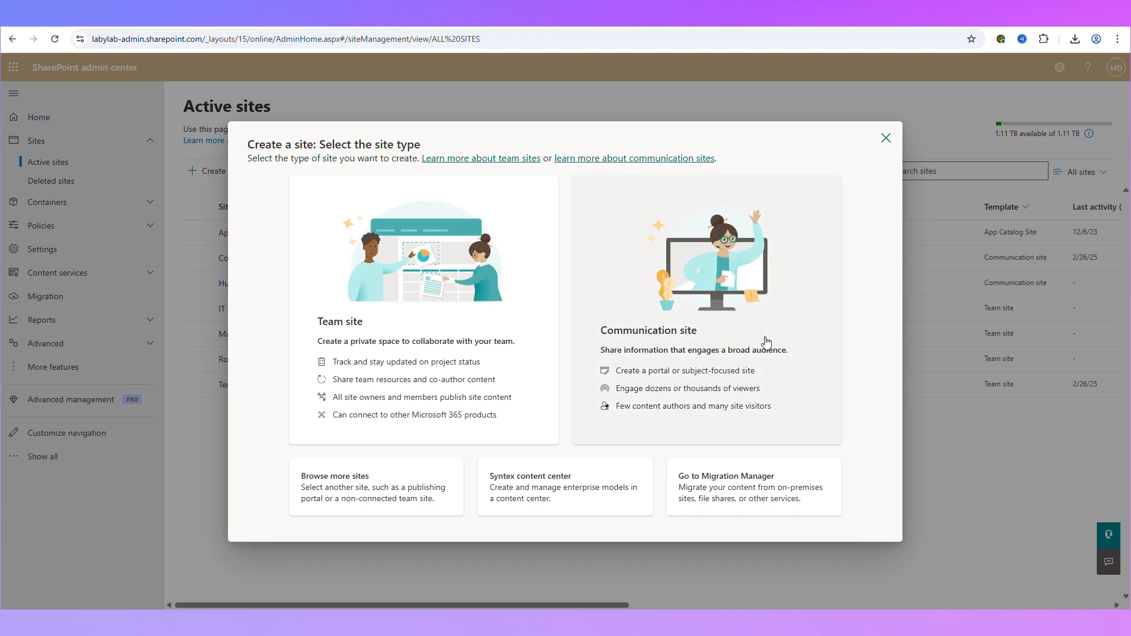
click(739, 277)
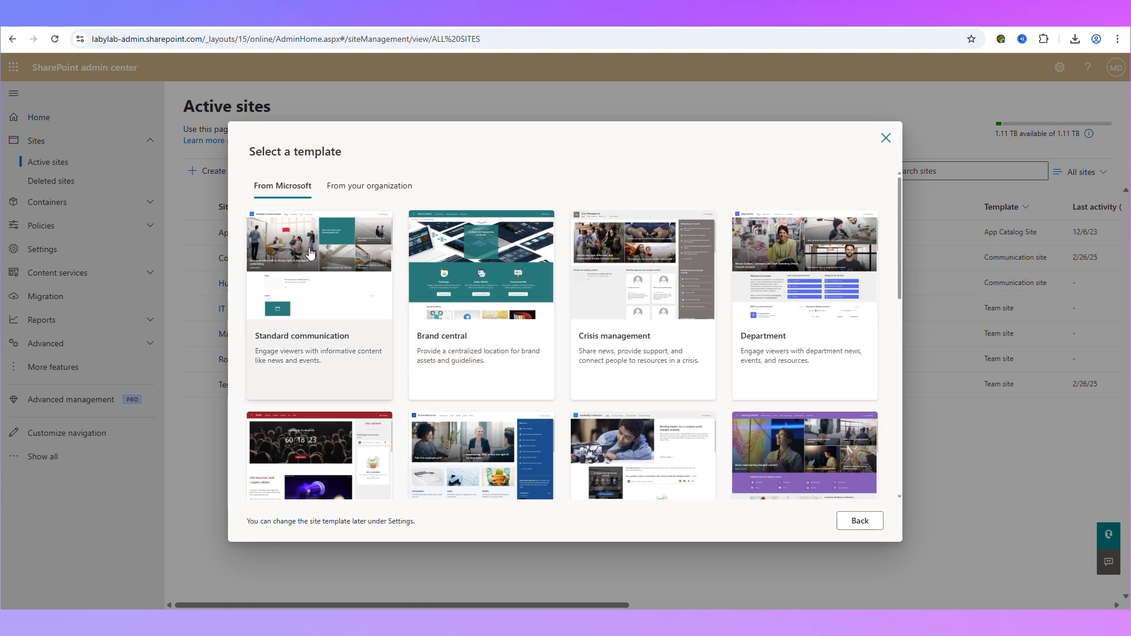
scroll(839, 408, down, 4)
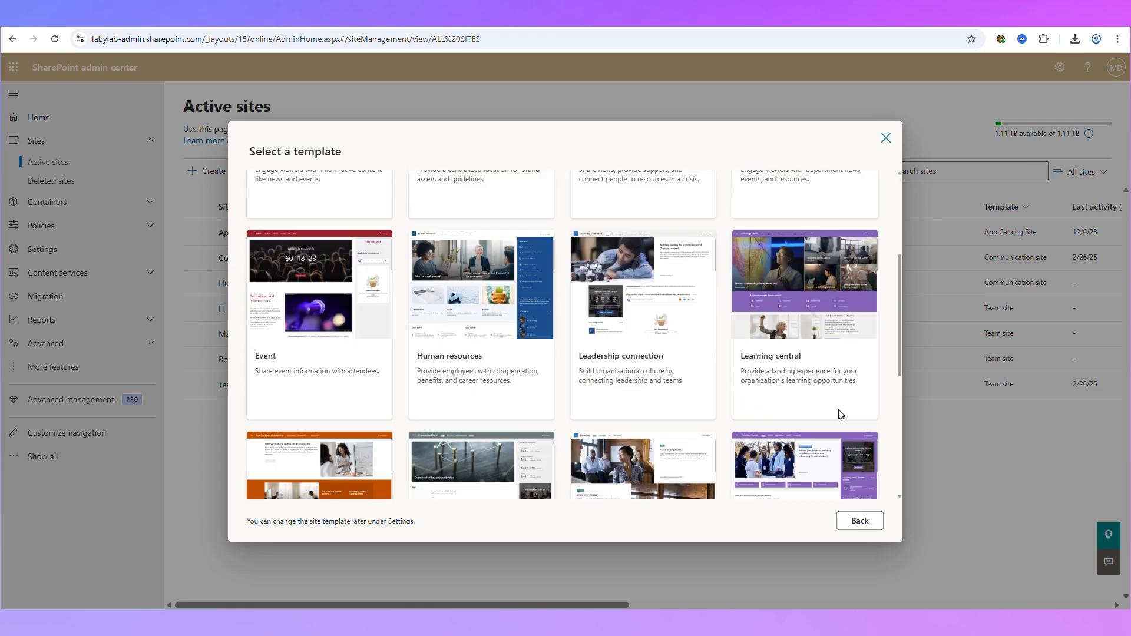
scroll(307, 295, up, 4)
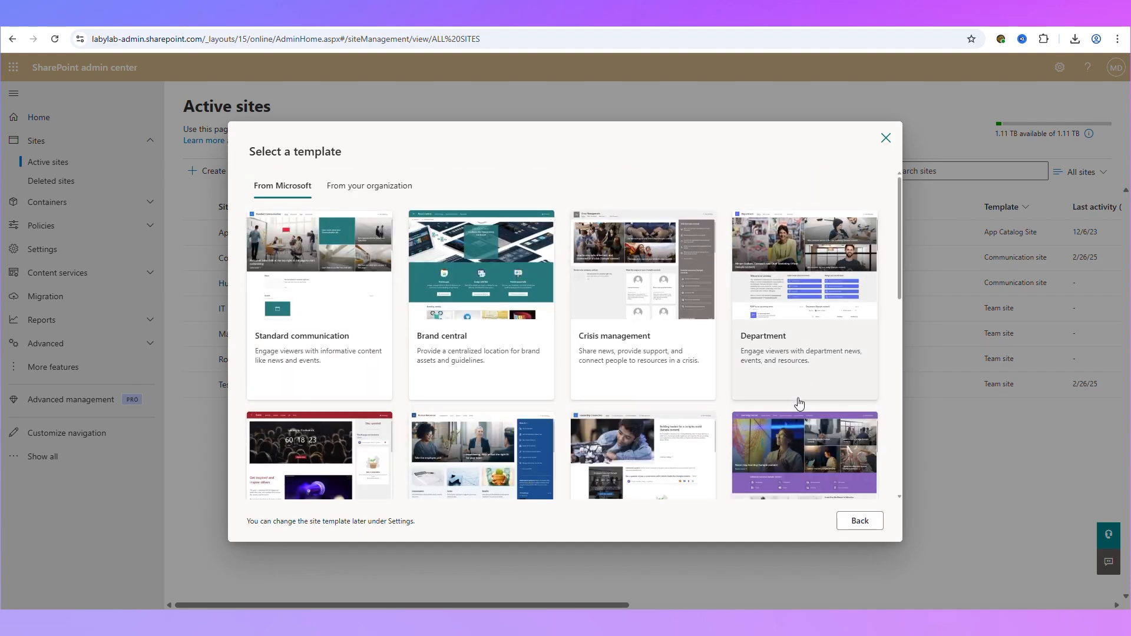
scroll(777, 377, down, 4)
scroll(769, 394, down, 5)
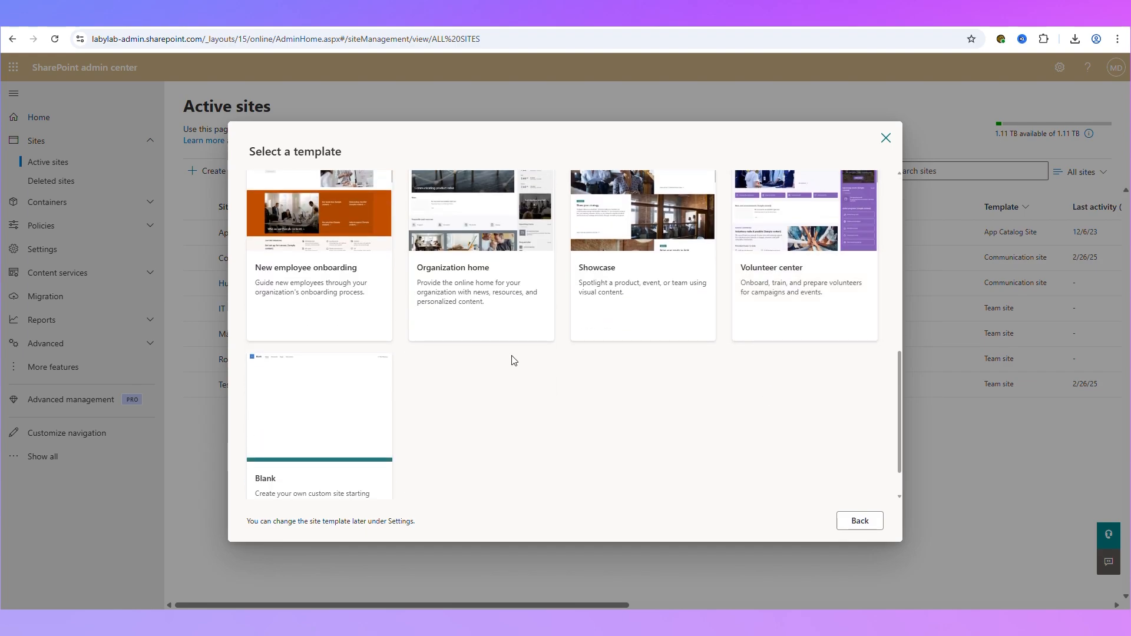
scroll(512, 359, up, 10)
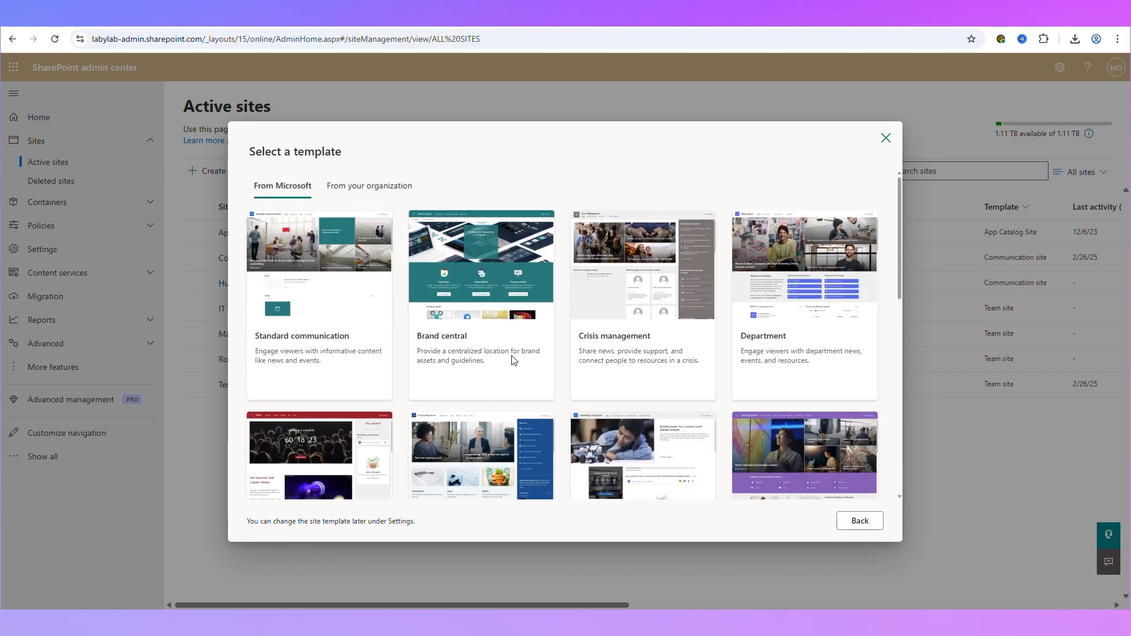
click(293, 246)
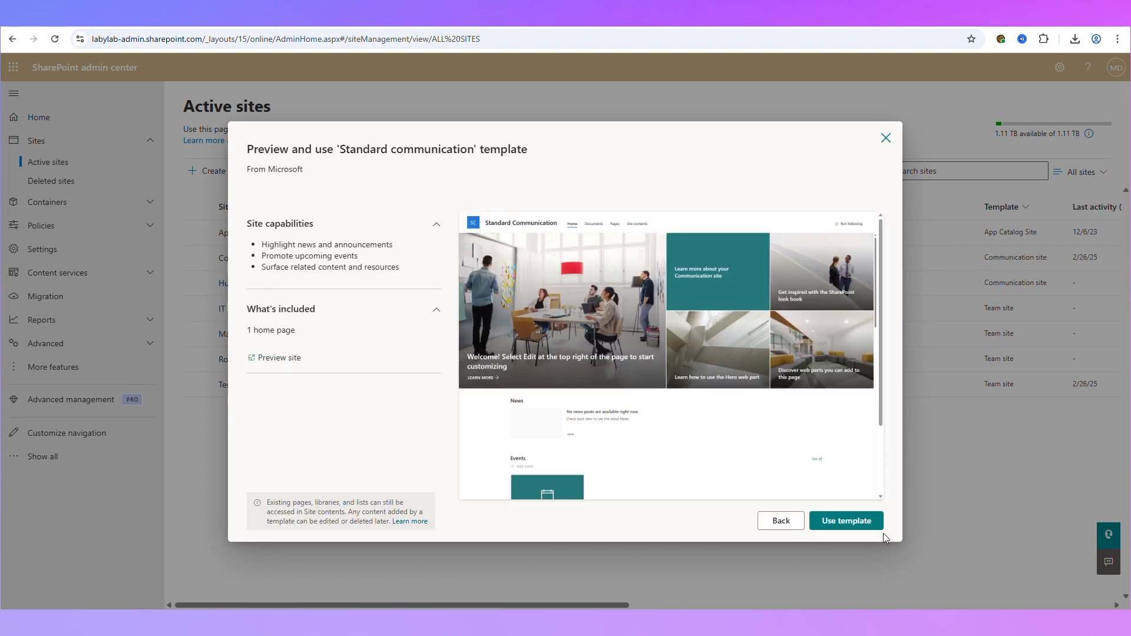
click(851, 521)
- Name the new site "Hub" and set its site address to "DataHub" under /sites/
click(624, 346)
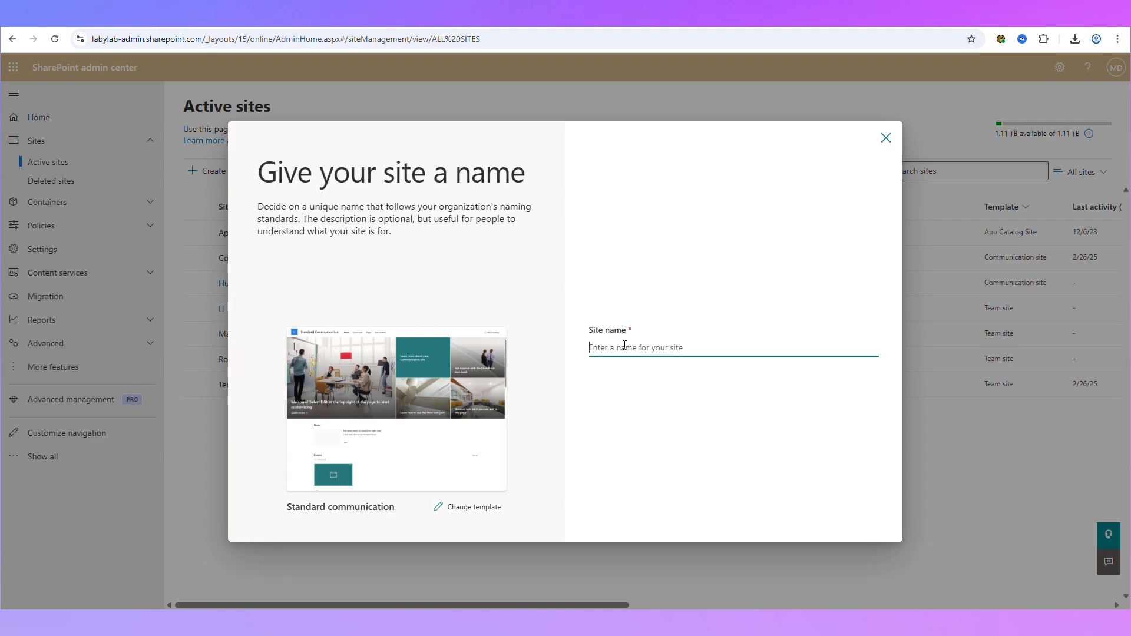
text(Hub)
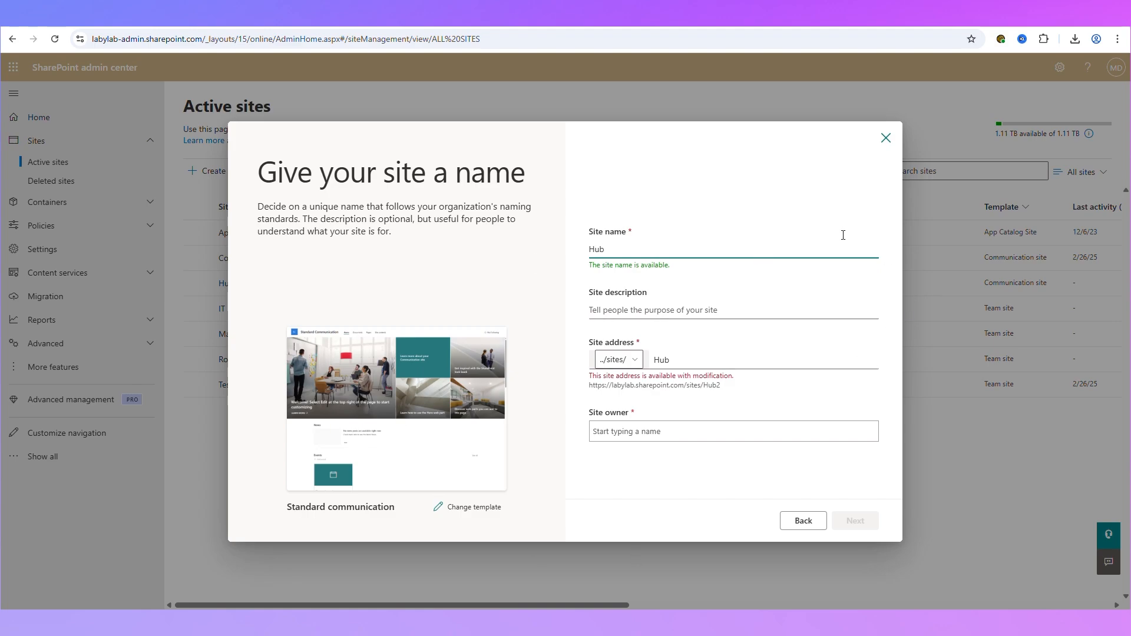
click(766, 353)
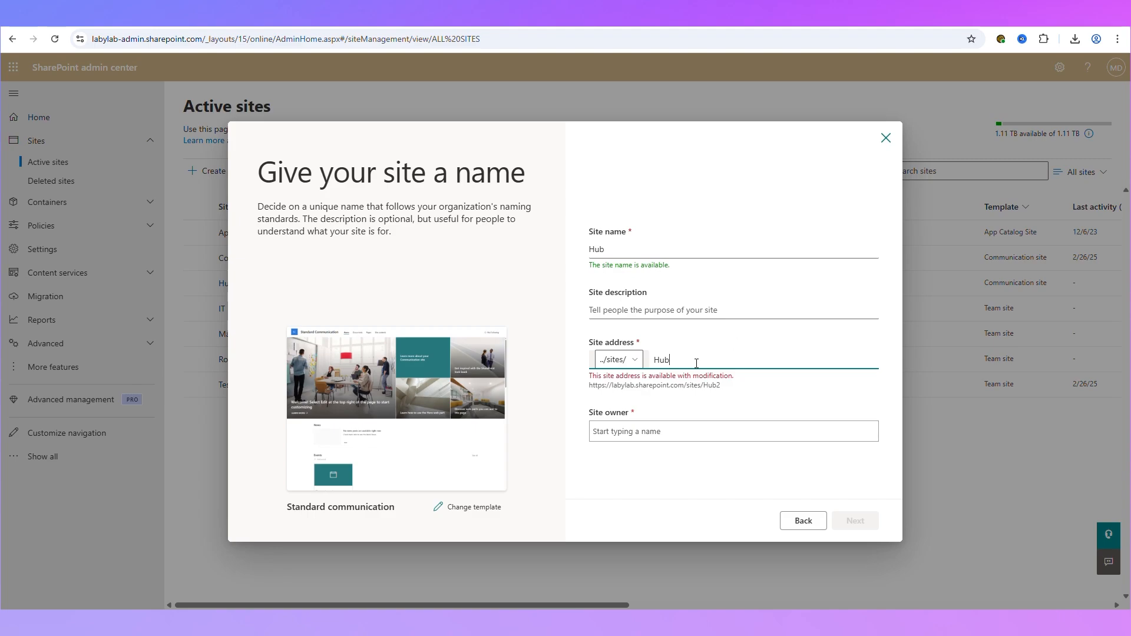
key(BackSpace)
key(BackSpace)
key(BackSpace)
text(DataHub)
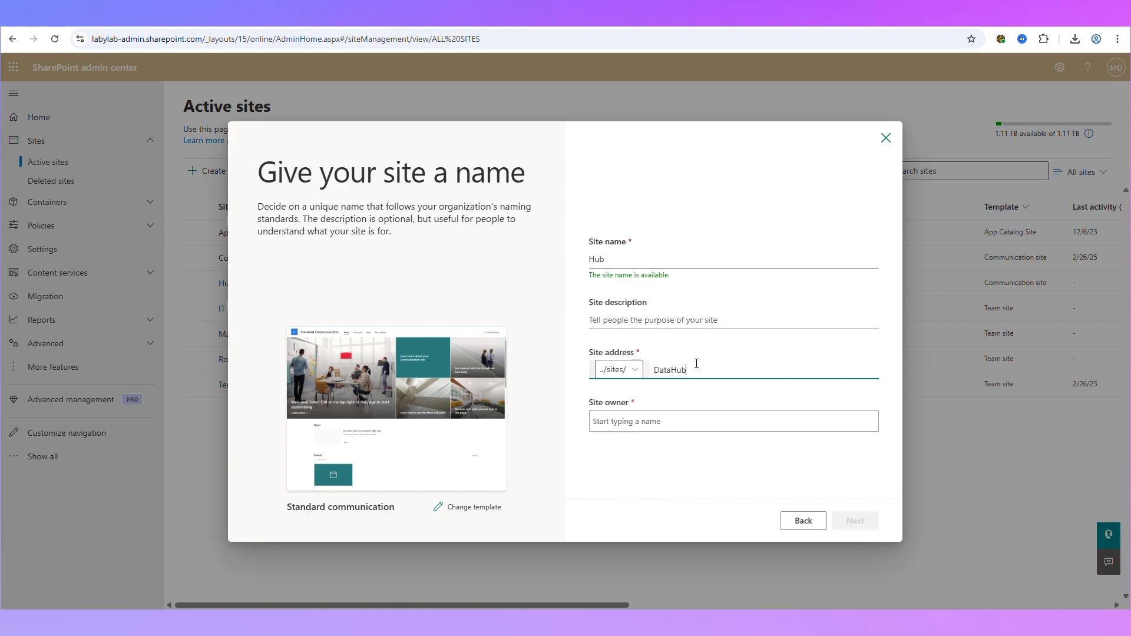
- Enter "Hub" as the site description, assign the administrator's account as site owner, and continue to the language options
click(646, 308)
text(Hub)
click(663, 457)
click(648, 432)
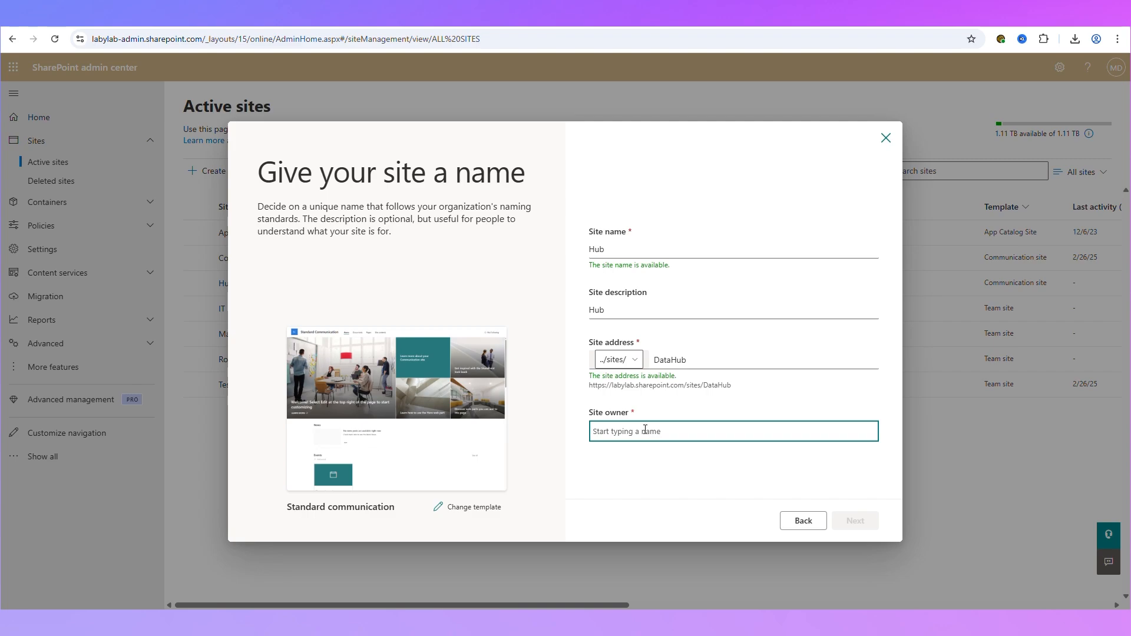
text(matthew)
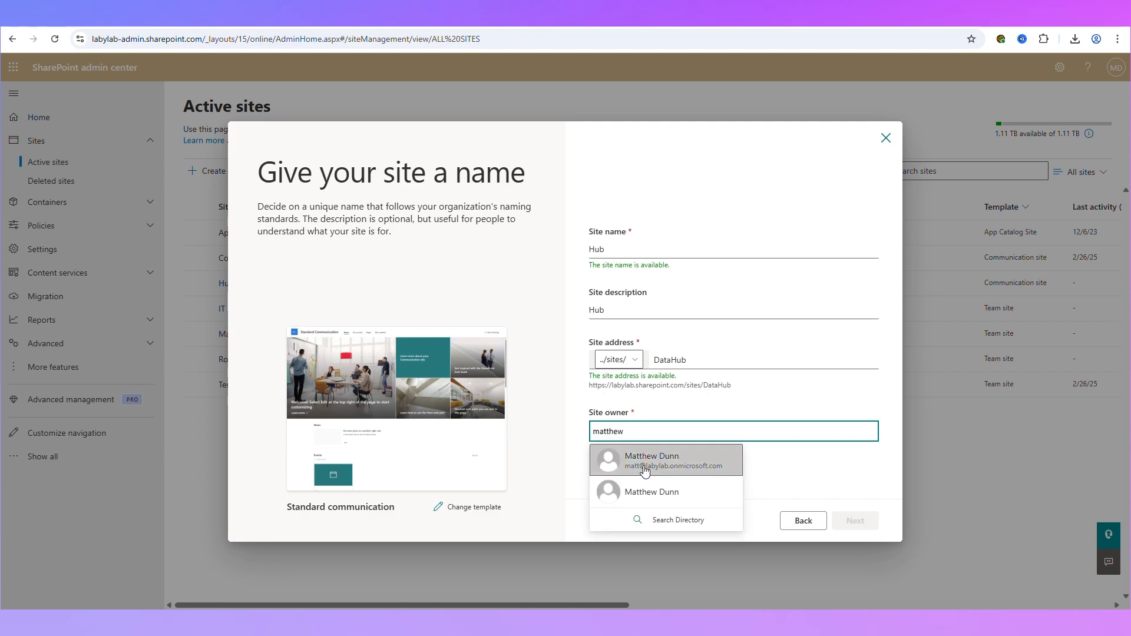
click(644, 472)
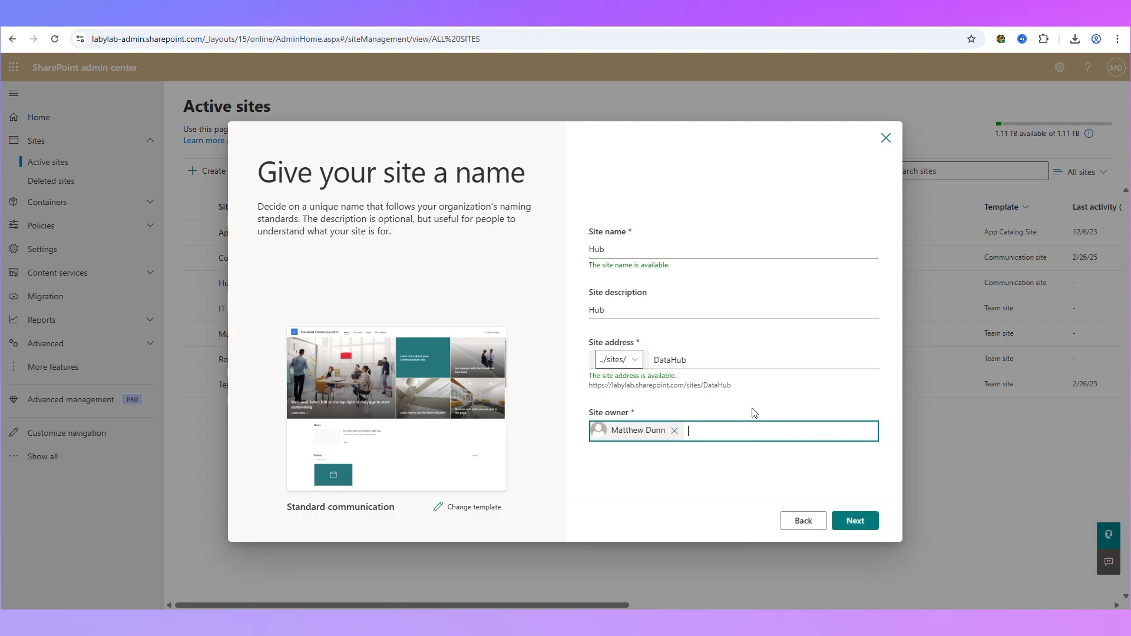
click(757, 467)
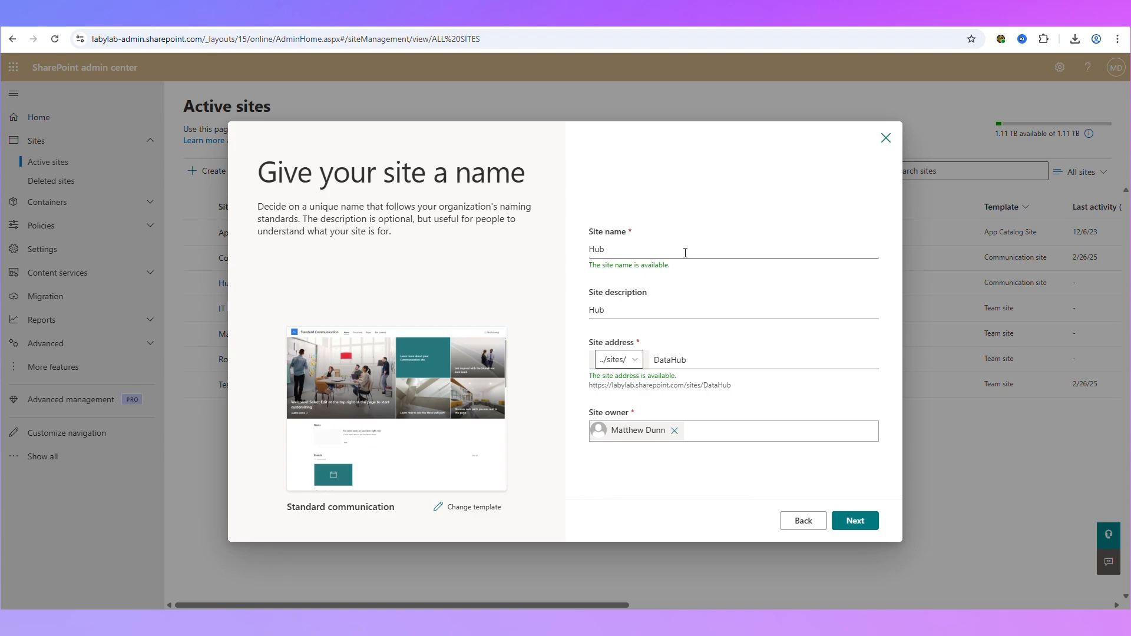
click(855, 522)
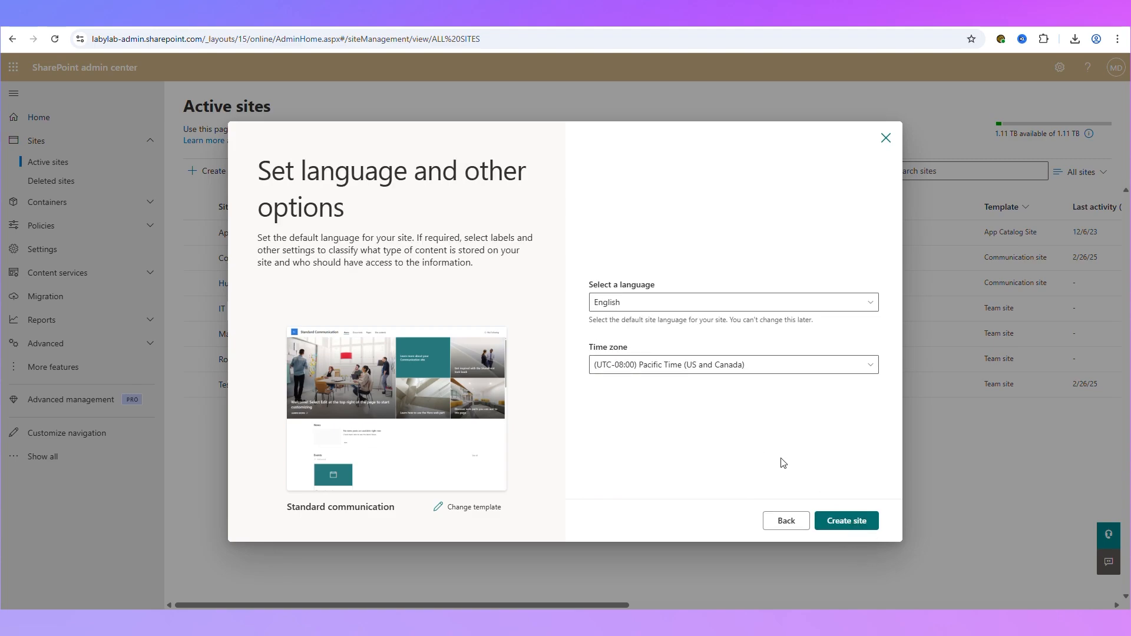
- Set the site's time zone to (UTC) Dublin, Edinburgh, Lisbon, London and create the site
click(675, 369)
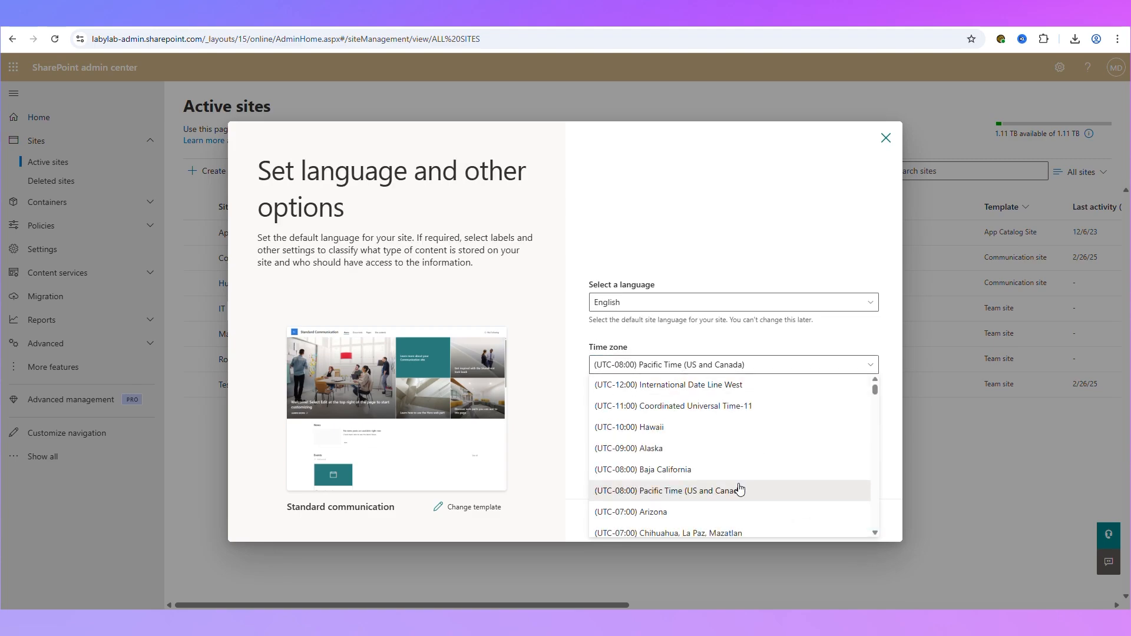
scroll(728, 453, down, 10)
scroll(729, 454, down, 10)
scroll(729, 453, up, 5)
scroll(729, 453, up, 5)
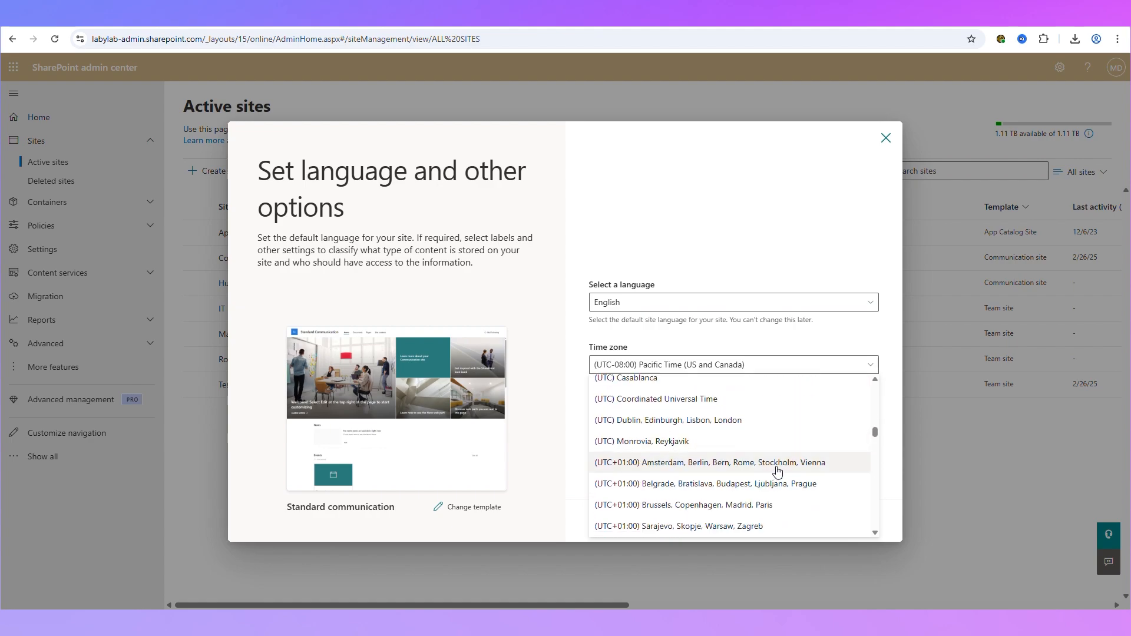
click(766, 421)
click(848, 519)
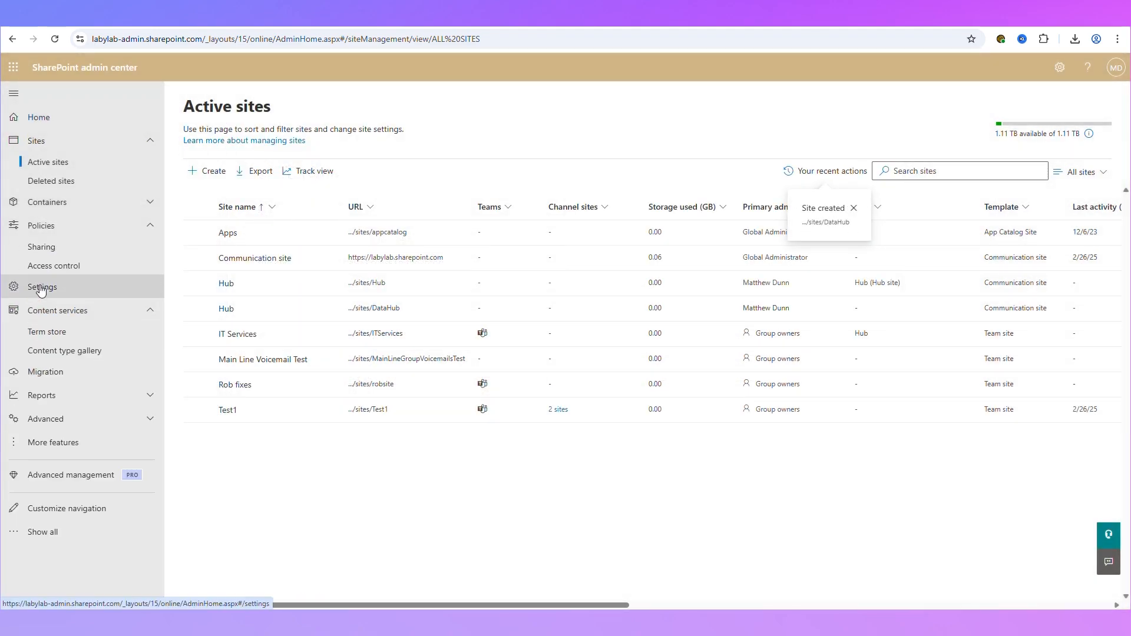
- In the site creation settings, set the default time zone for new sites to (UTC) Dublin, Edinburgh, Lisbon, London
click(41, 286)
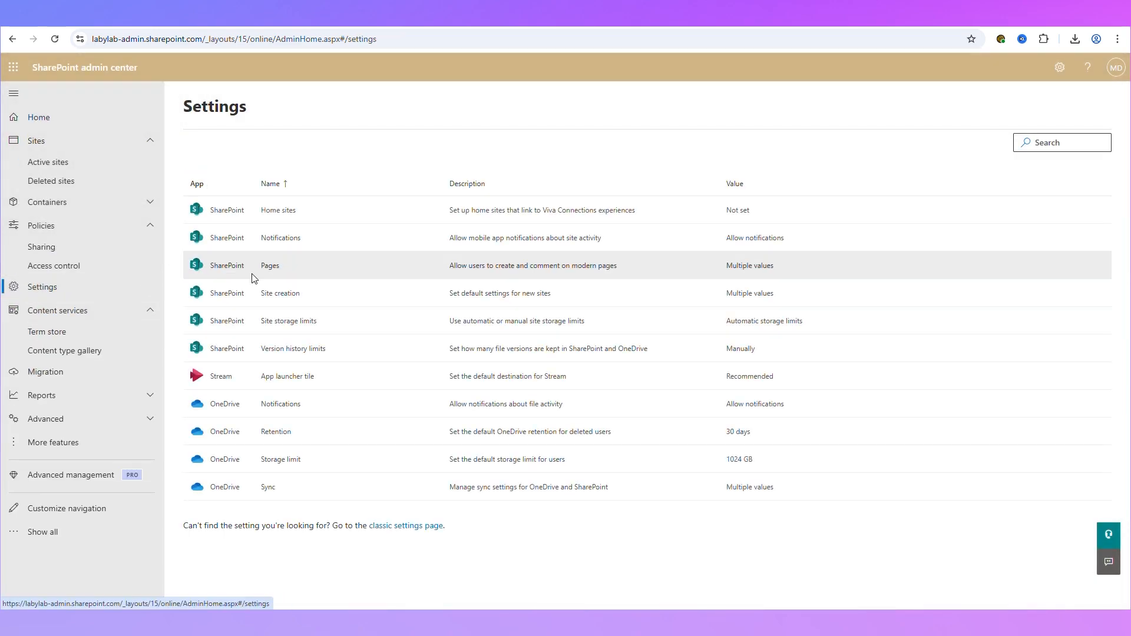
click(289, 295)
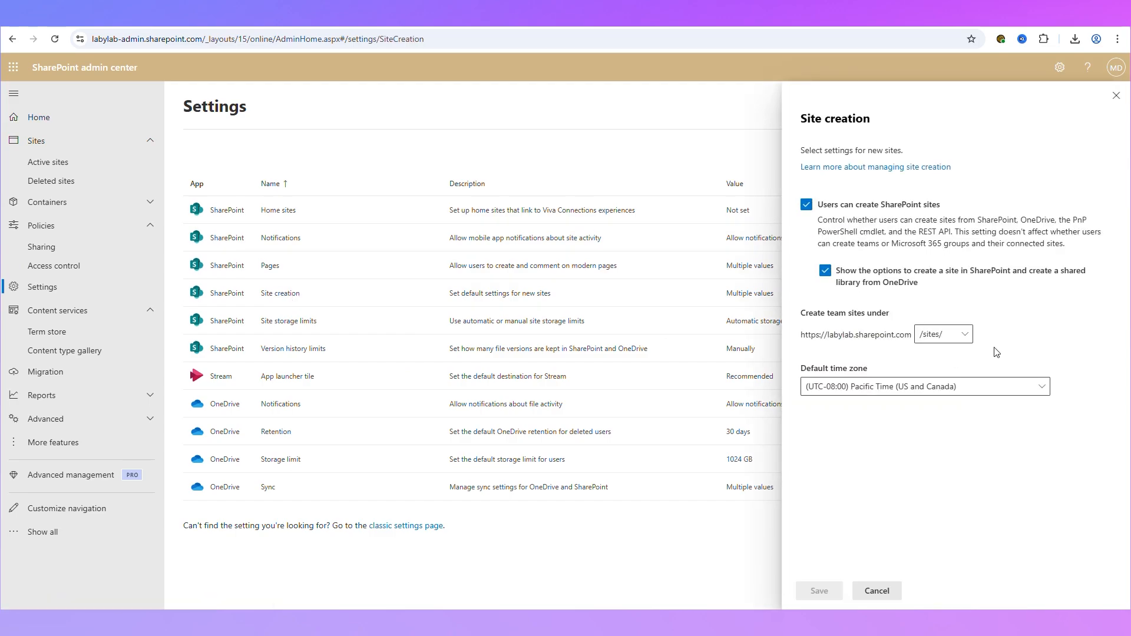
click(853, 392)
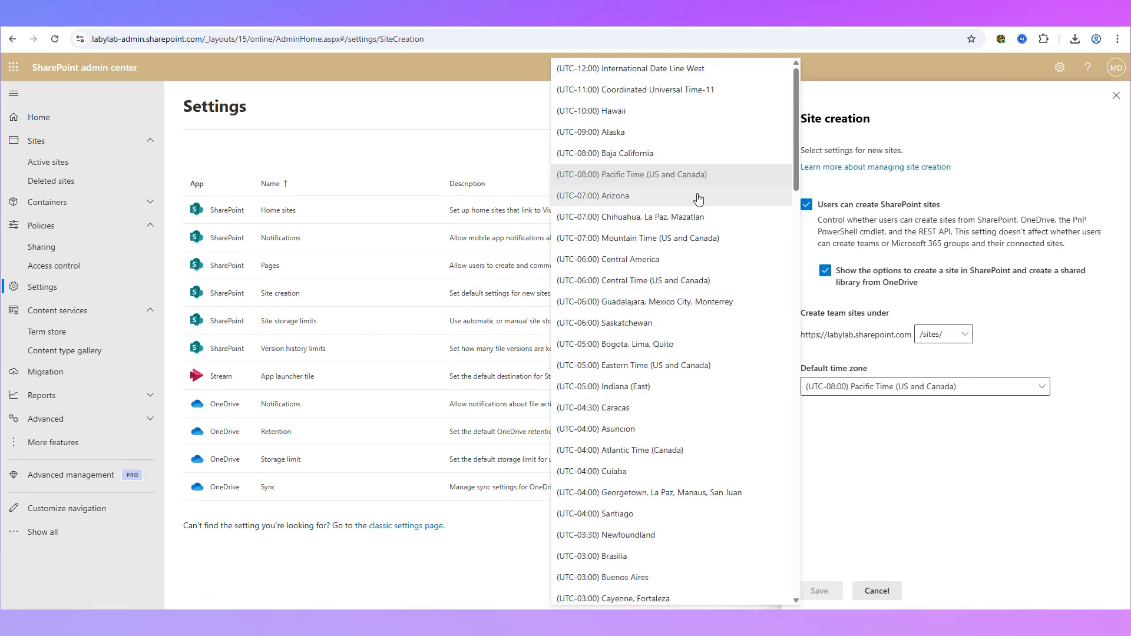
scroll(691, 265, down, 3)
scroll(691, 265, down, 3)
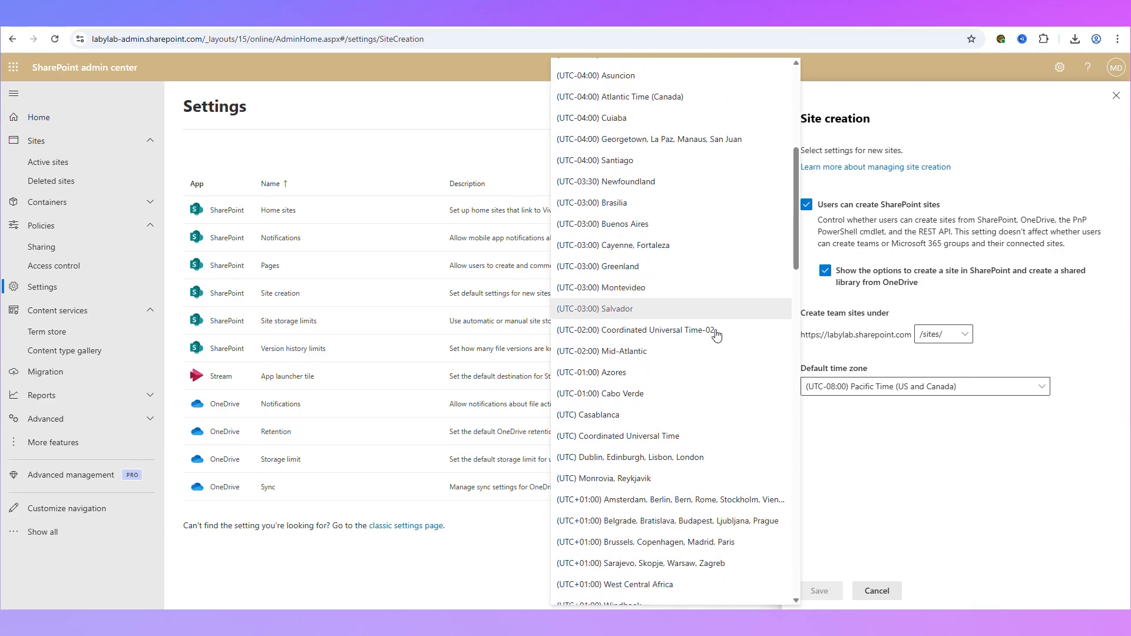
scroll(704, 507, down, 1)
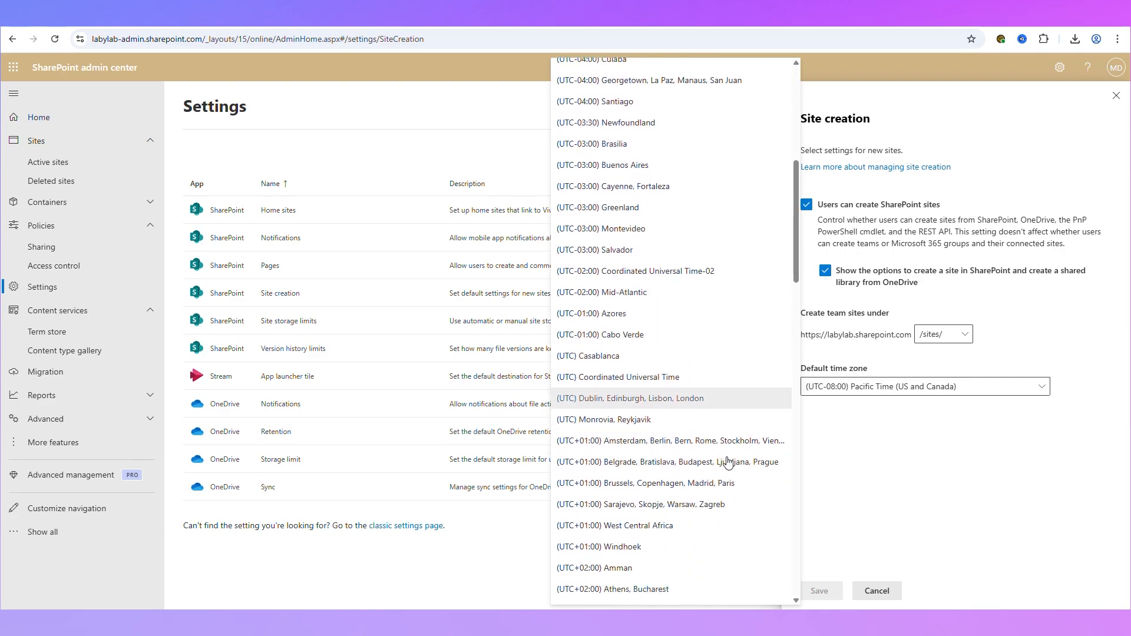
click(695, 398)
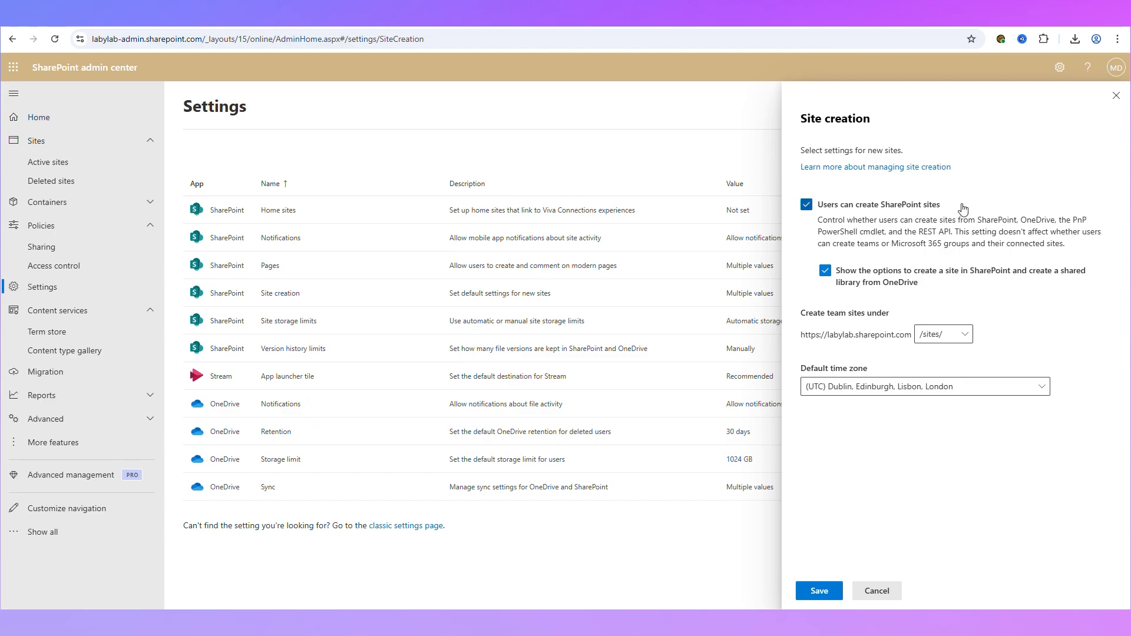
- Turn off the option that lets users create SharePoint sites and save the site creation settings
click(856, 211)
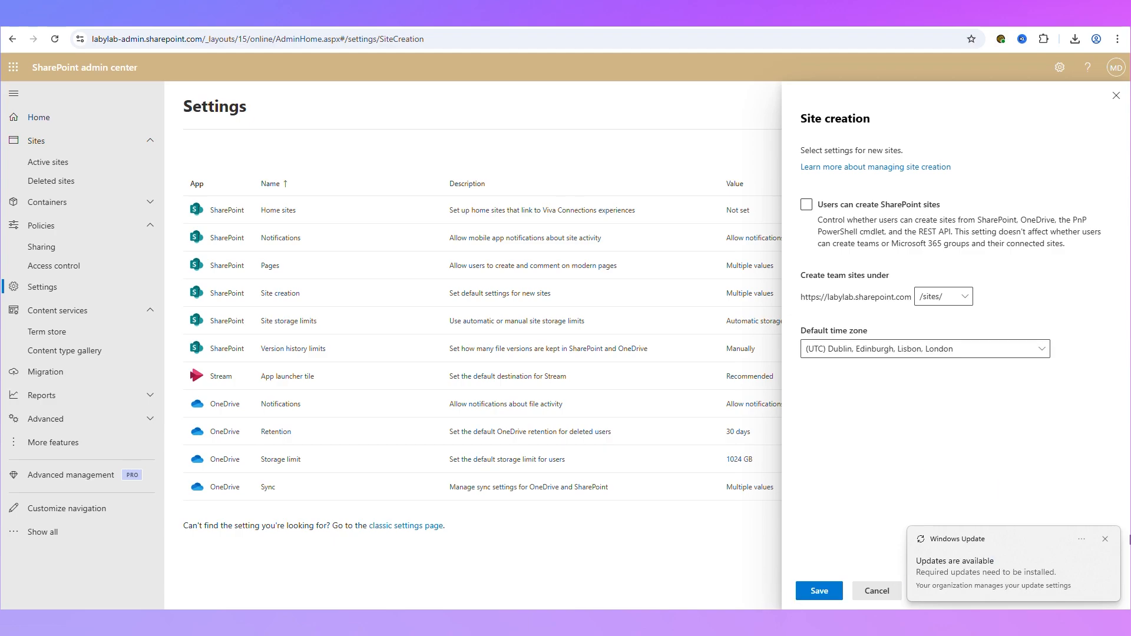
click(1104, 539)
click(818, 590)
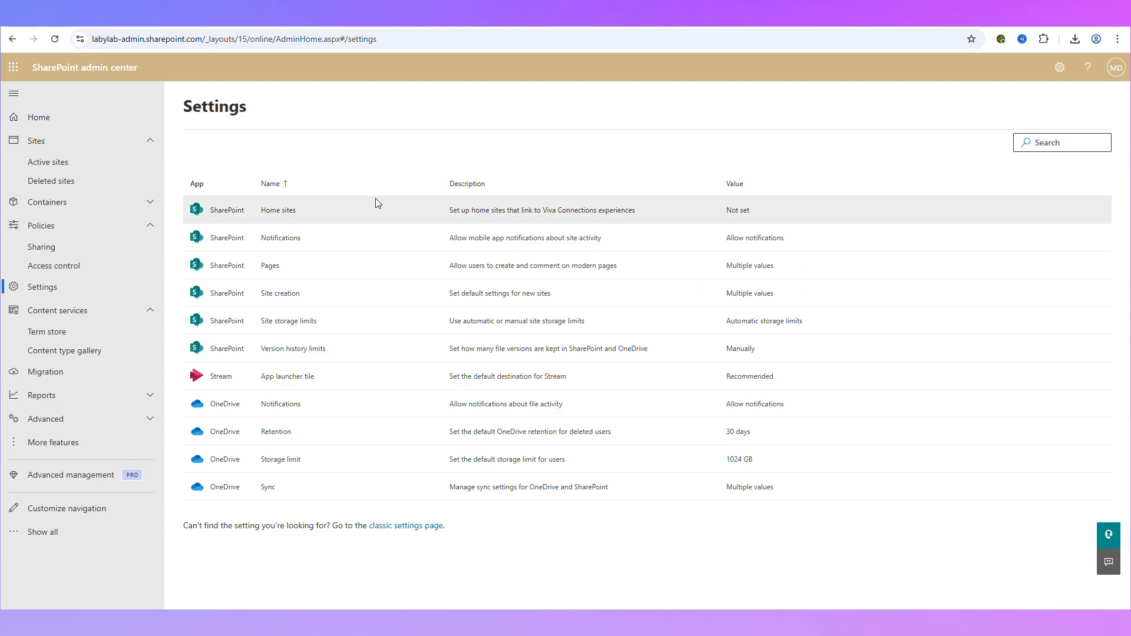
- Register the /sites/DataHub site from the active sites list as a hub site with the hub name "Data Hub"
click(52, 170)
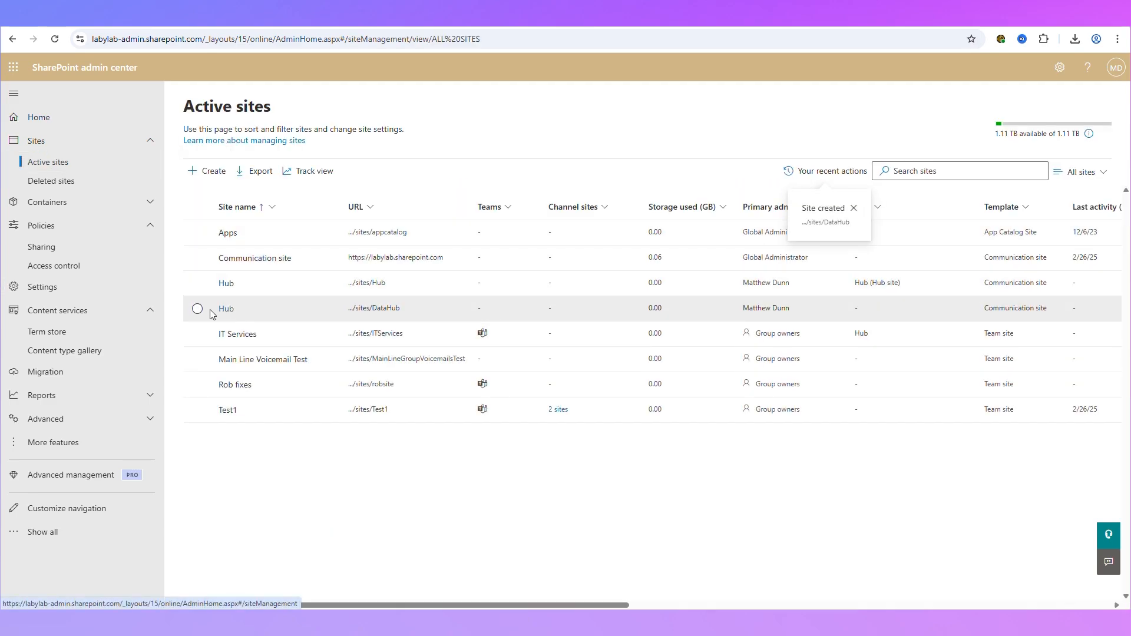
click(198, 309)
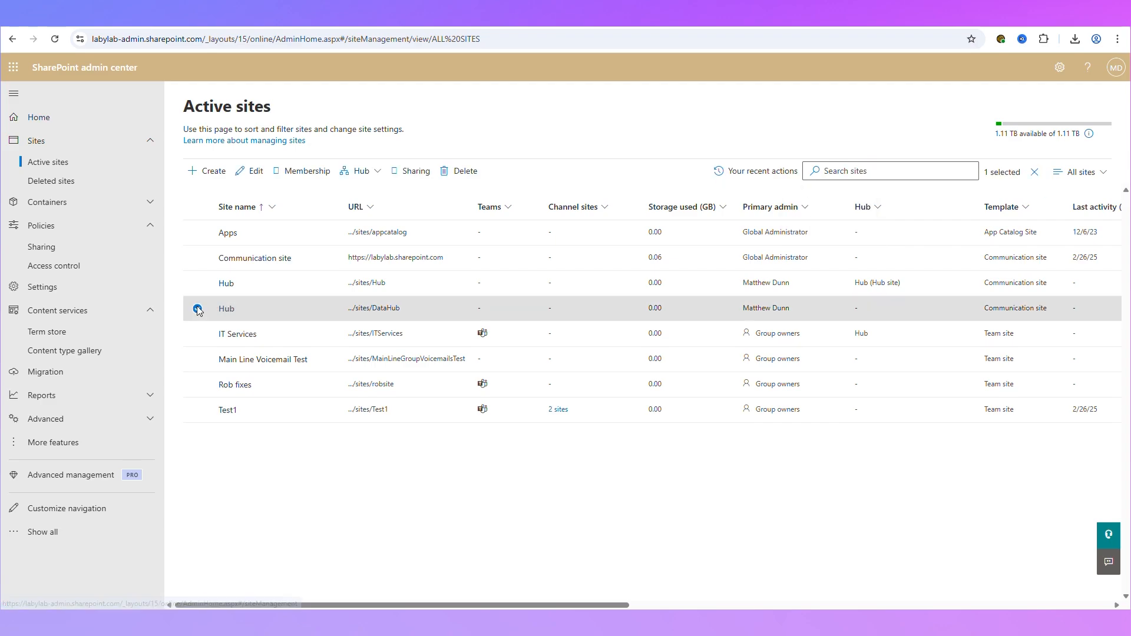
click(365, 172)
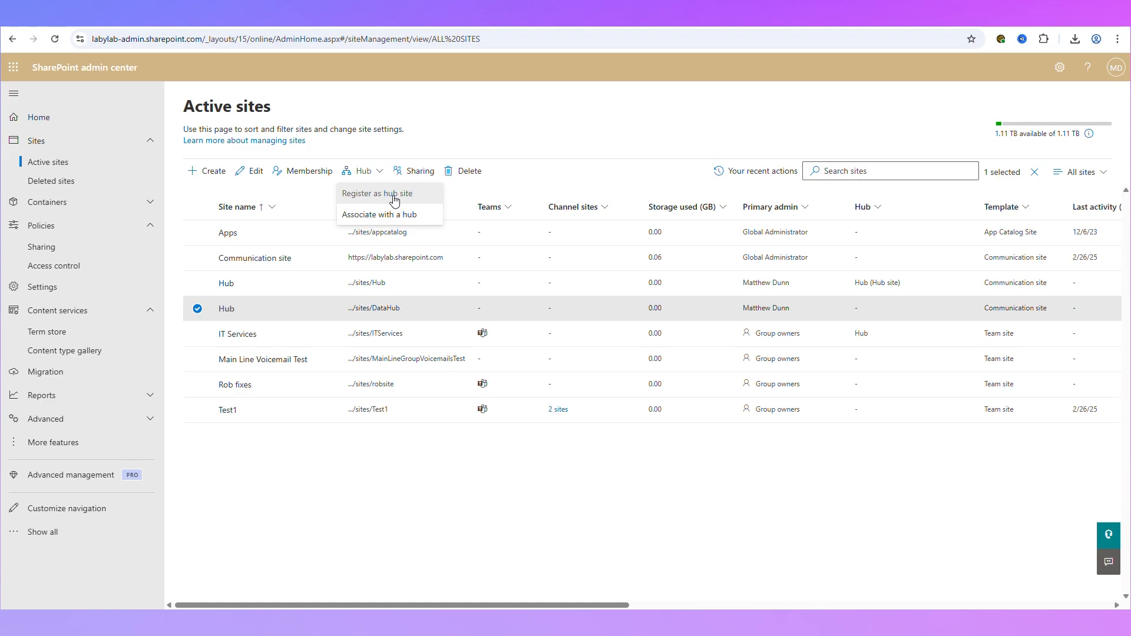
click(197, 308)
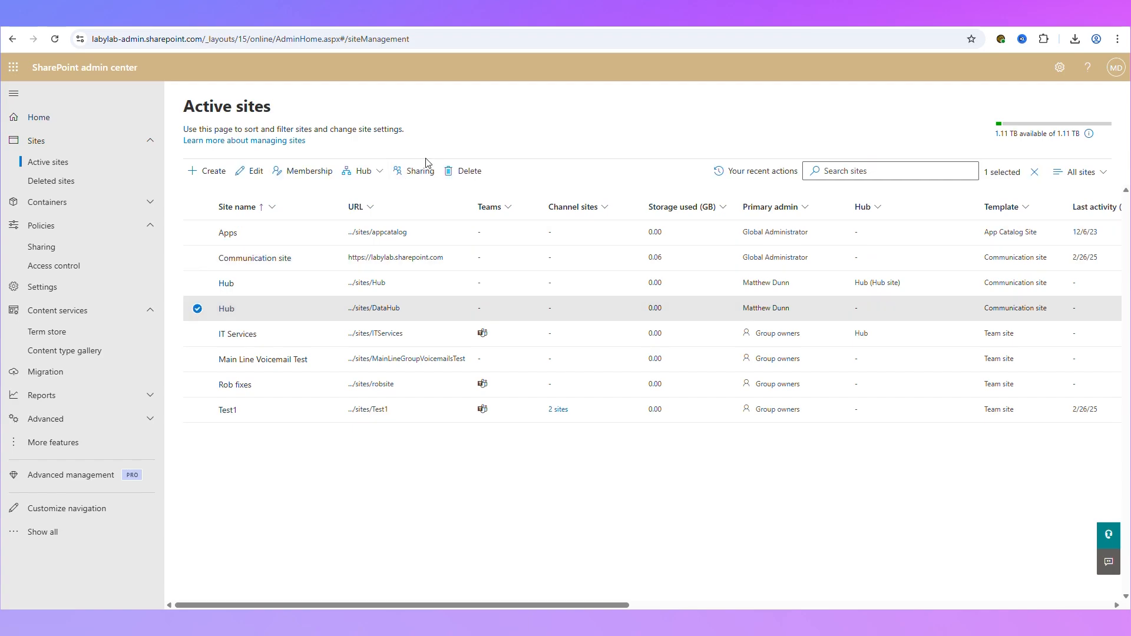
click(361, 169)
click(366, 194)
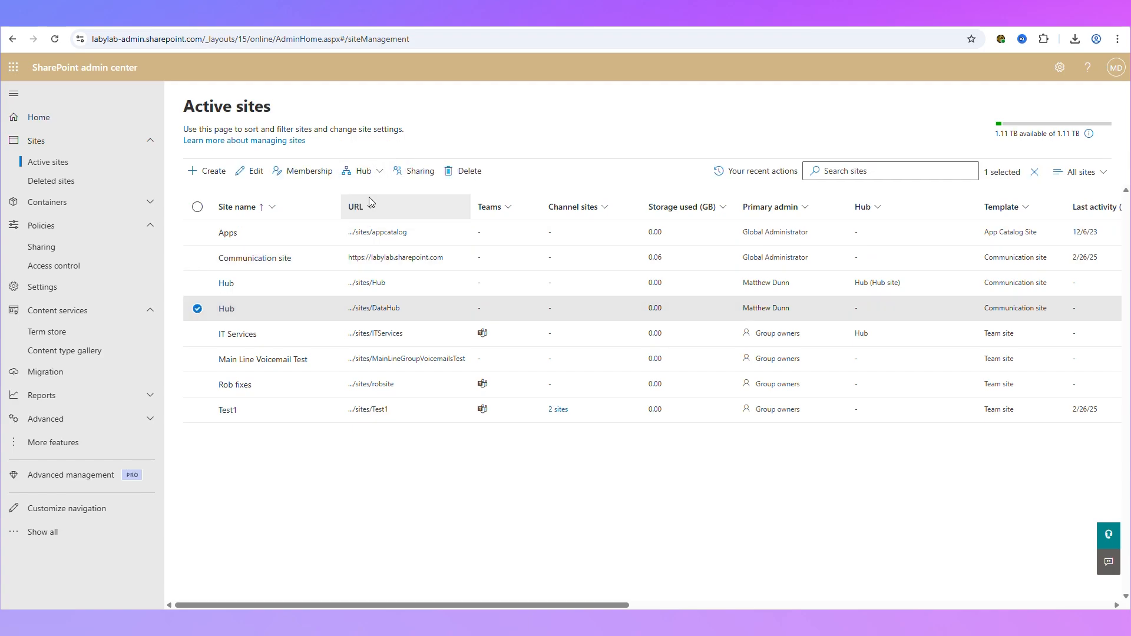
click(611, 227)
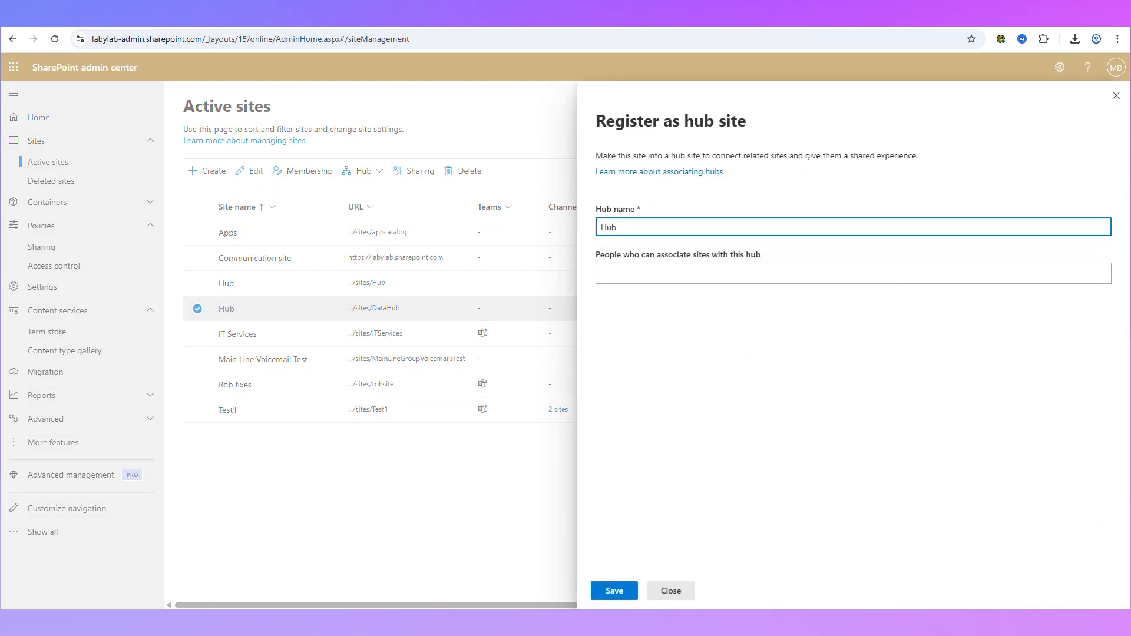
text(Data)
click(612, 592)
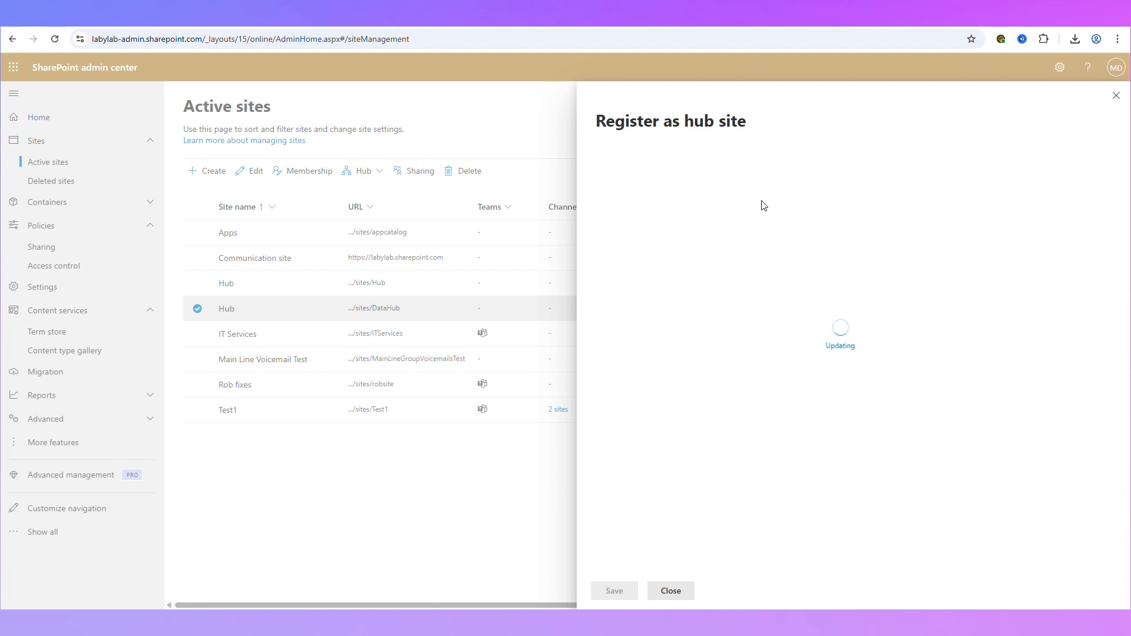
click(670, 591)
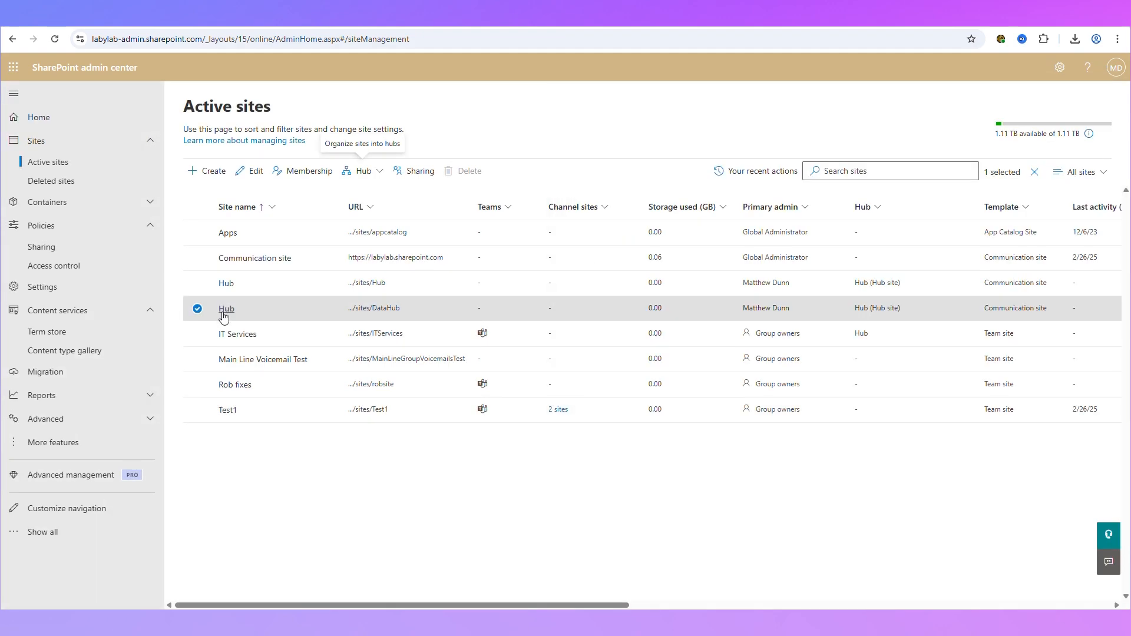
- Open the /sites/DataHub site and put its home page into edit mode
click(387, 308)
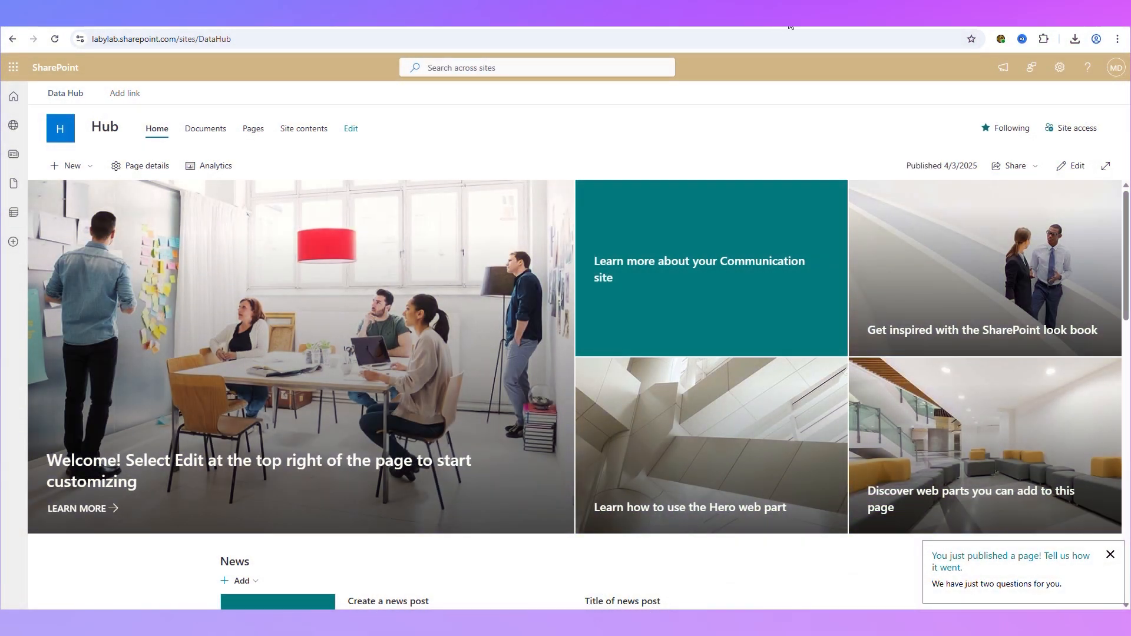
click(1070, 165)
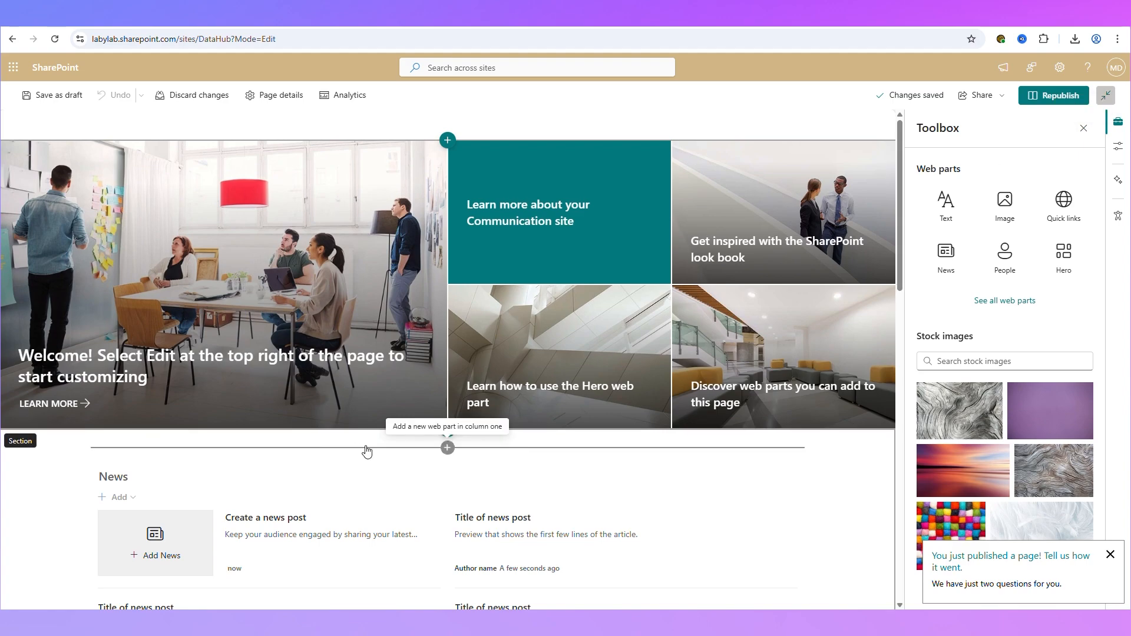
mouse_move(448, 451)
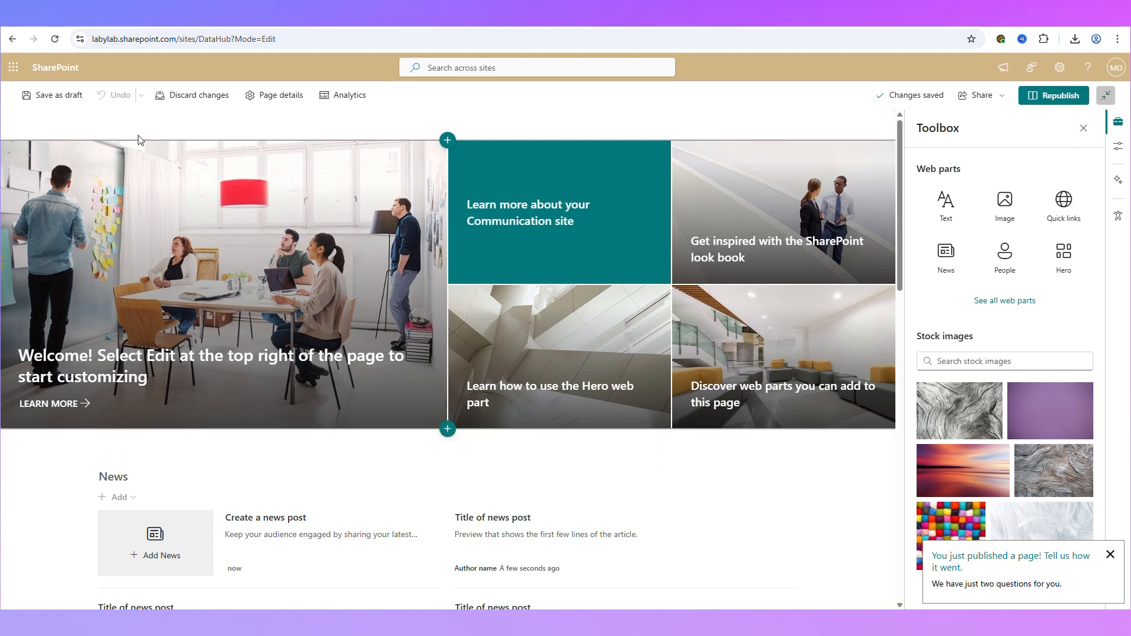
scroll(40, 458, down, 10)
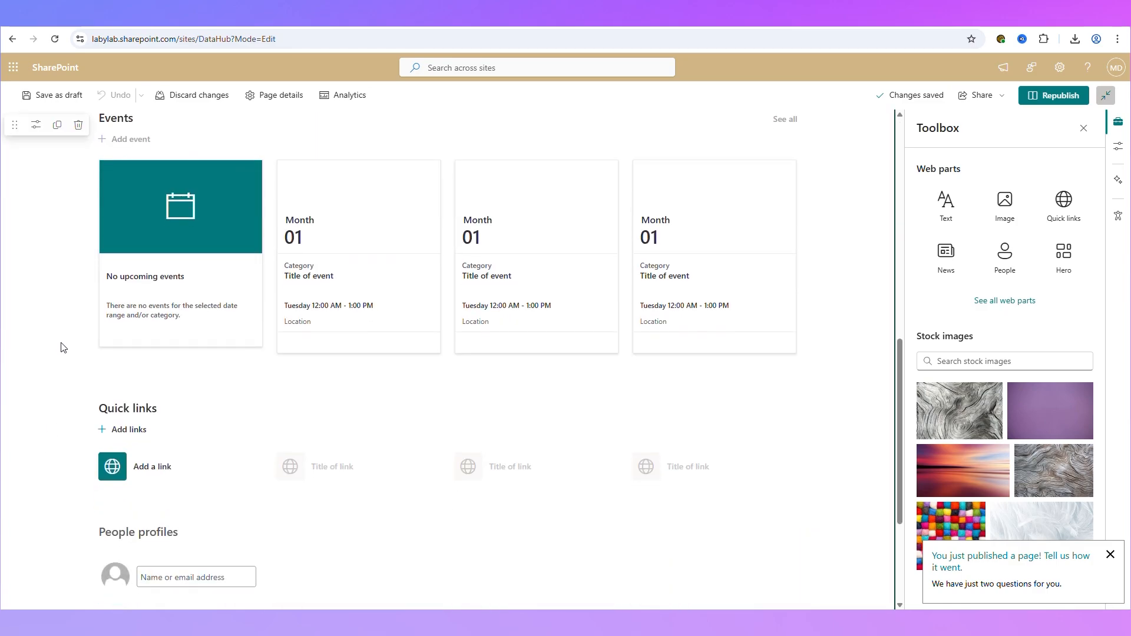
scroll(59, 353, down, 3)
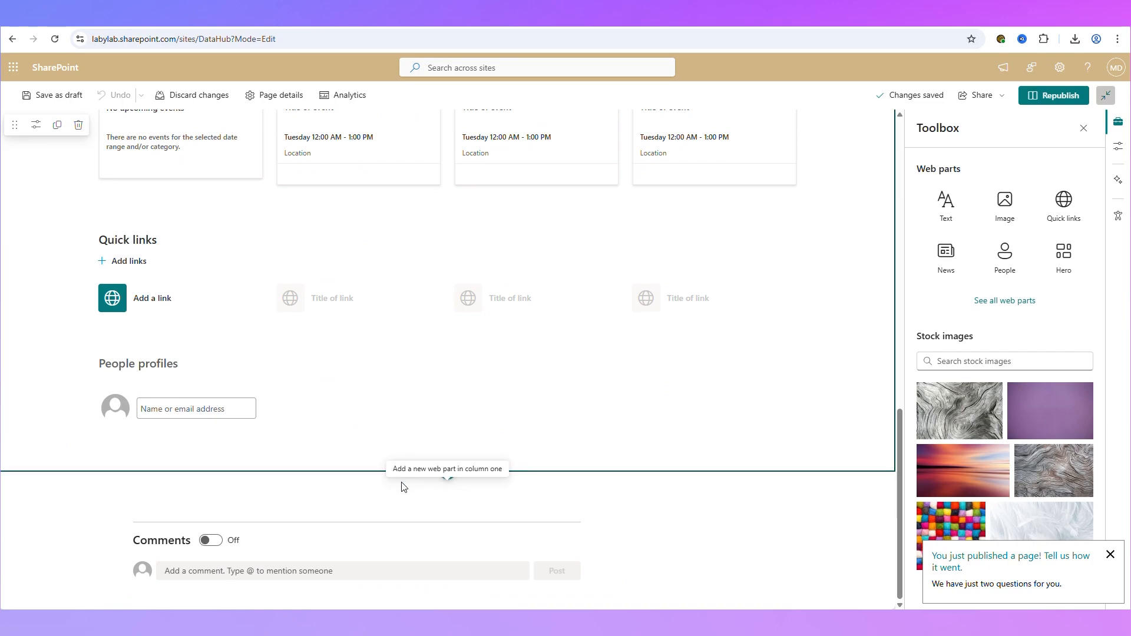
- Try adding a vertical section to the home page, and delete that section again
click(448, 475)
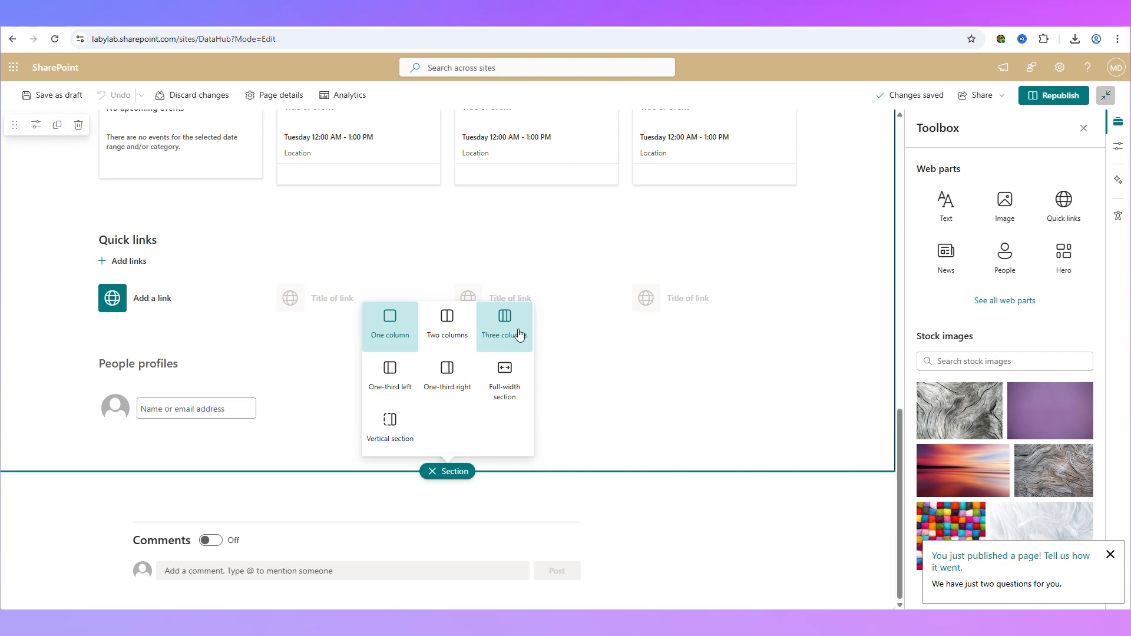
click(379, 437)
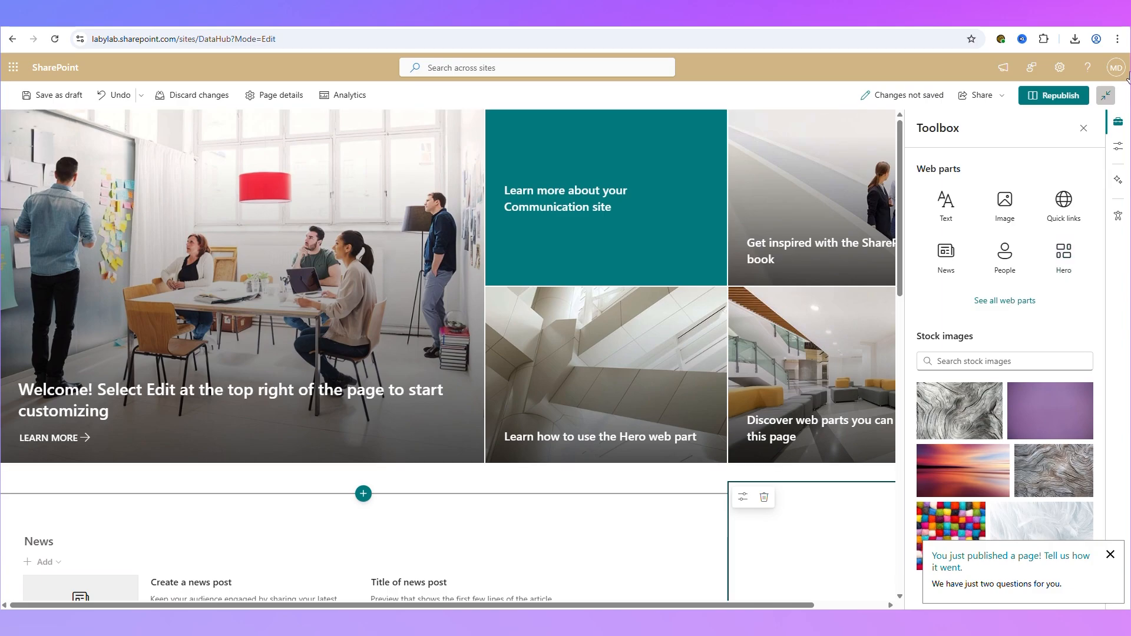
scroll(774, 235, down, 5)
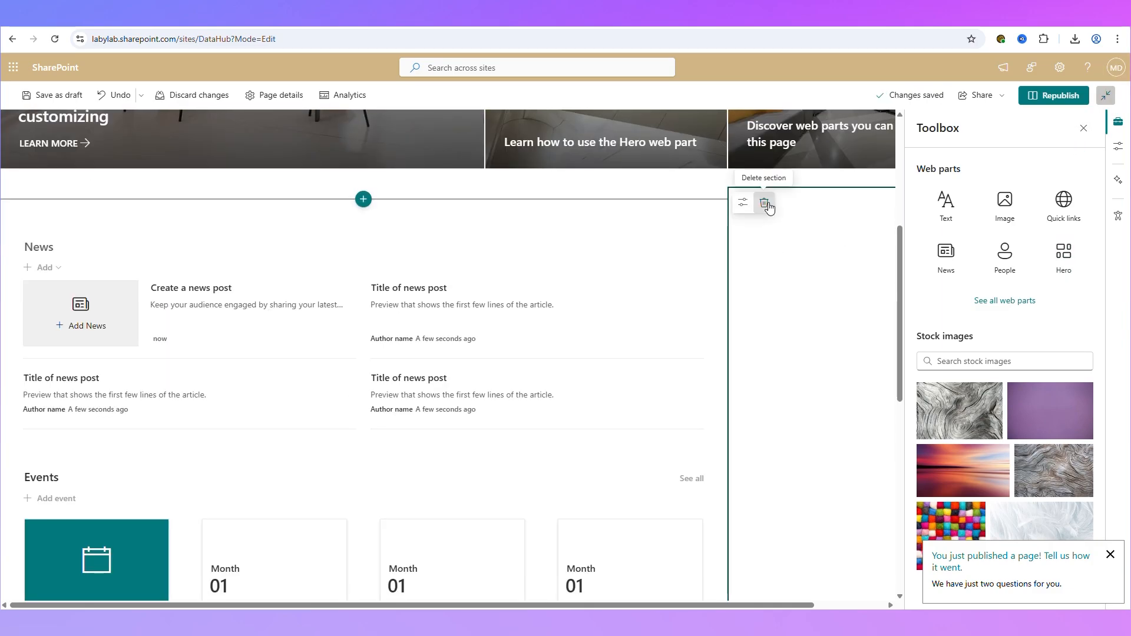
click(765, 202)
scroll(790, 216, up, 3)
- Delete the section below the hero that holds the News, Events, Quick links and People profiles web parts
click(847, 304)
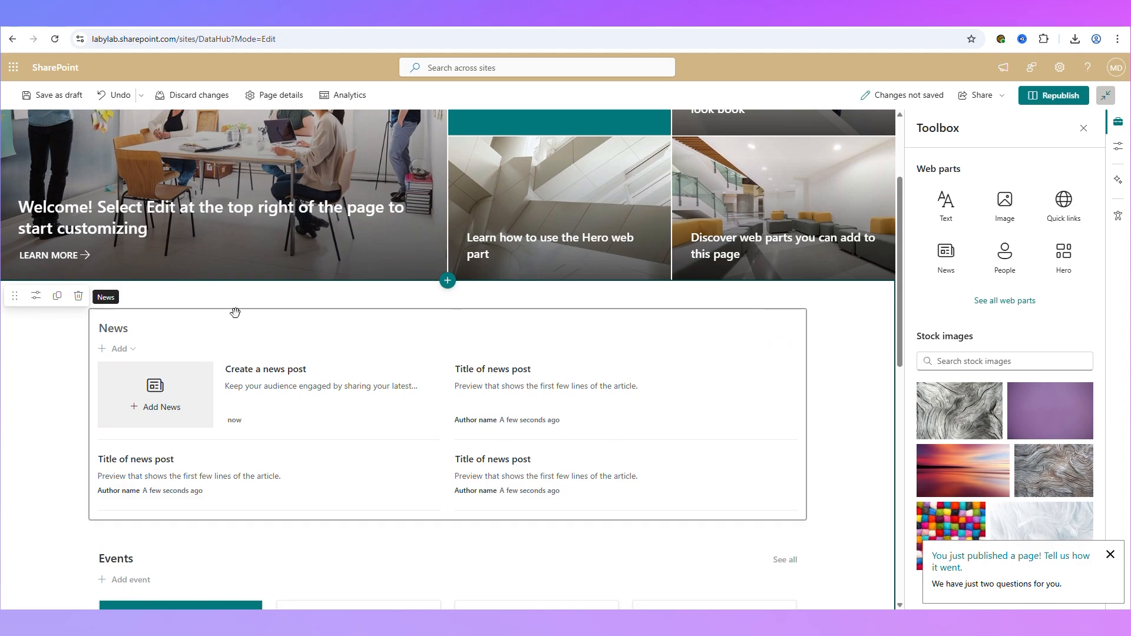
click(79, 297)
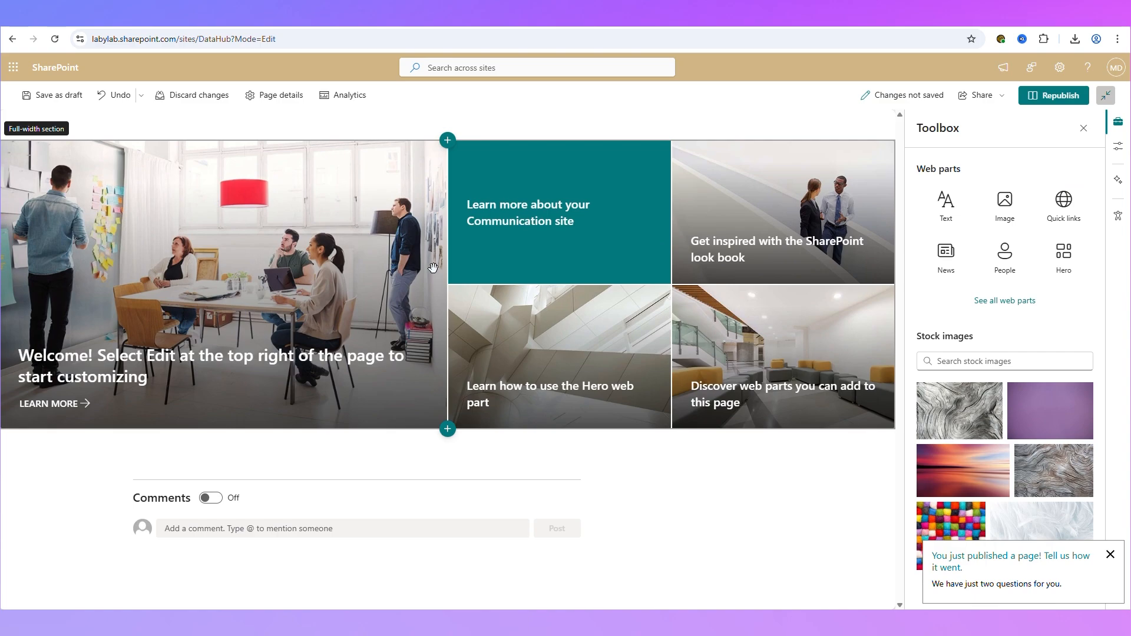
- Try the Carousel and Layers layouts on the hero web part, and return it to Tiles
click(194, 230)
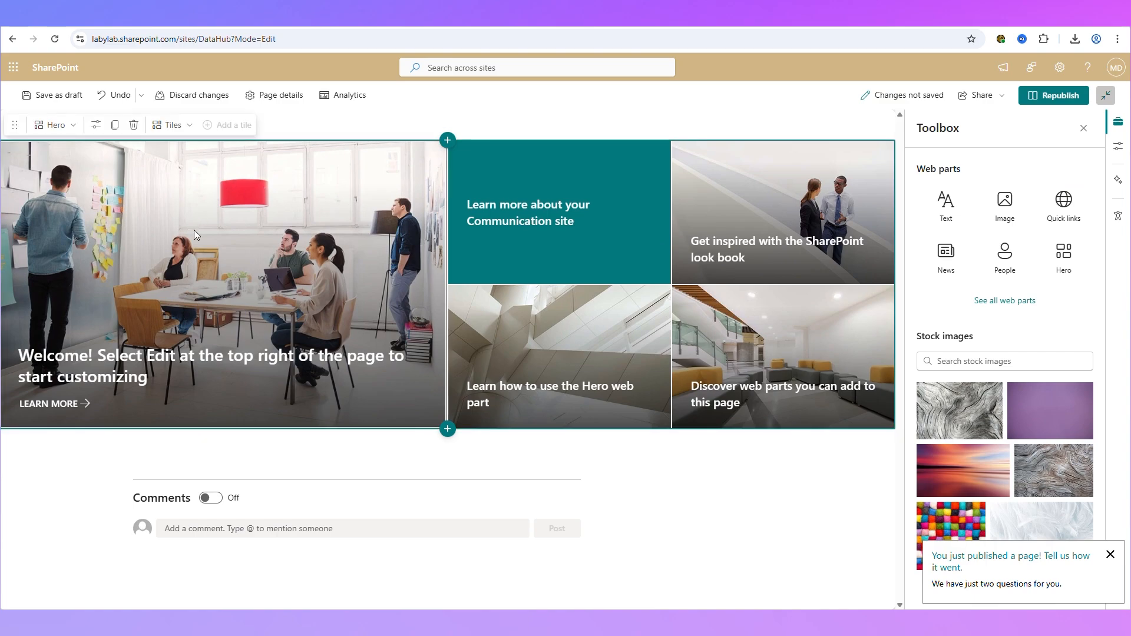
mouse_move(274, 375)
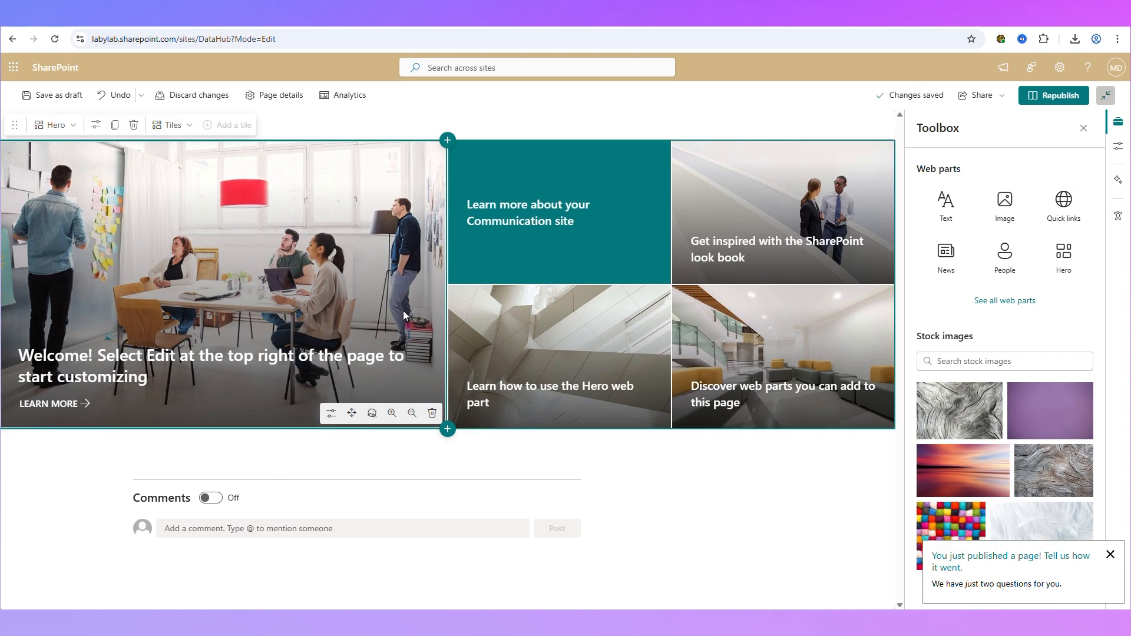
click(48, 127)
click(173, 125)
click(181, 145)
click(178, 125)
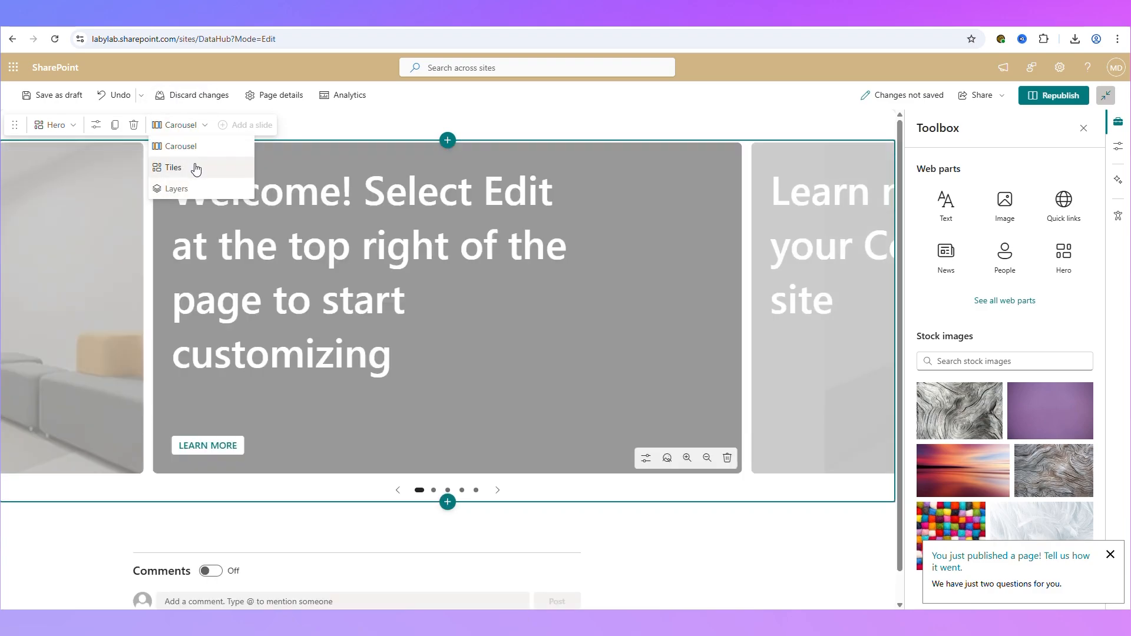
click(171, 188)
click(185, 123)
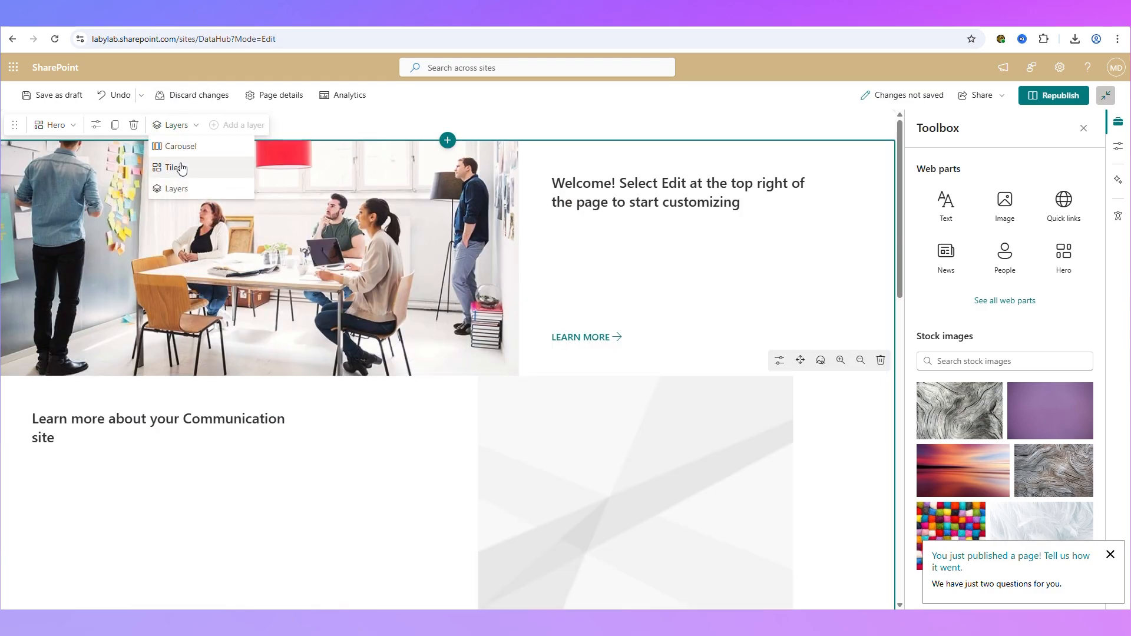
click(178, 167)
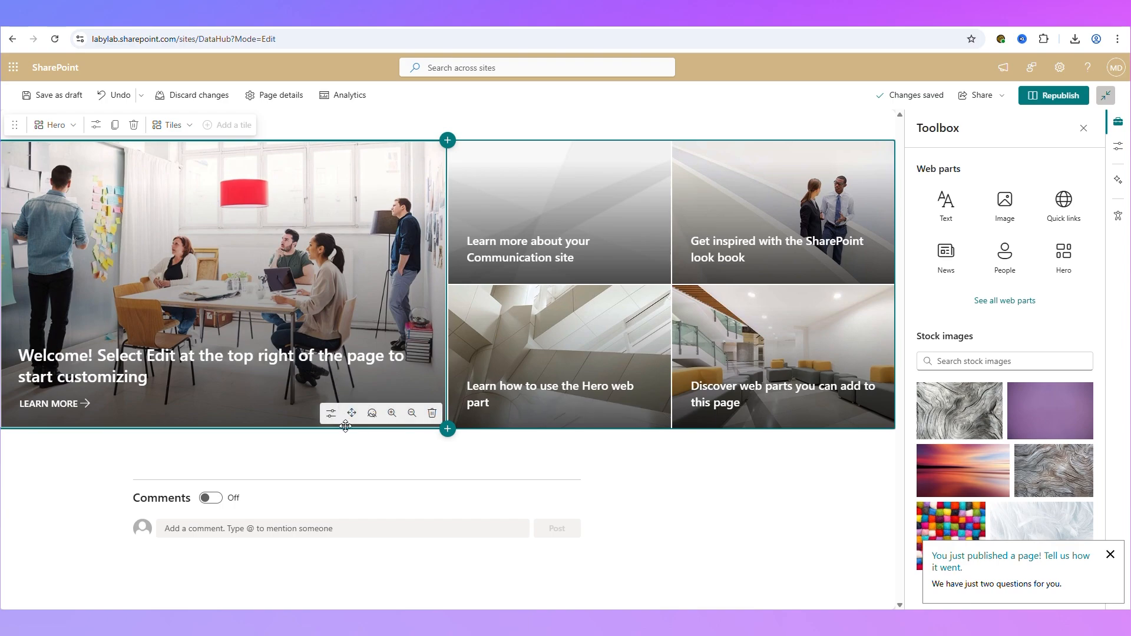
- Open the properties of the hero's welcome tile and examine its background image, header, call-to-action and link options
click(330, 414)
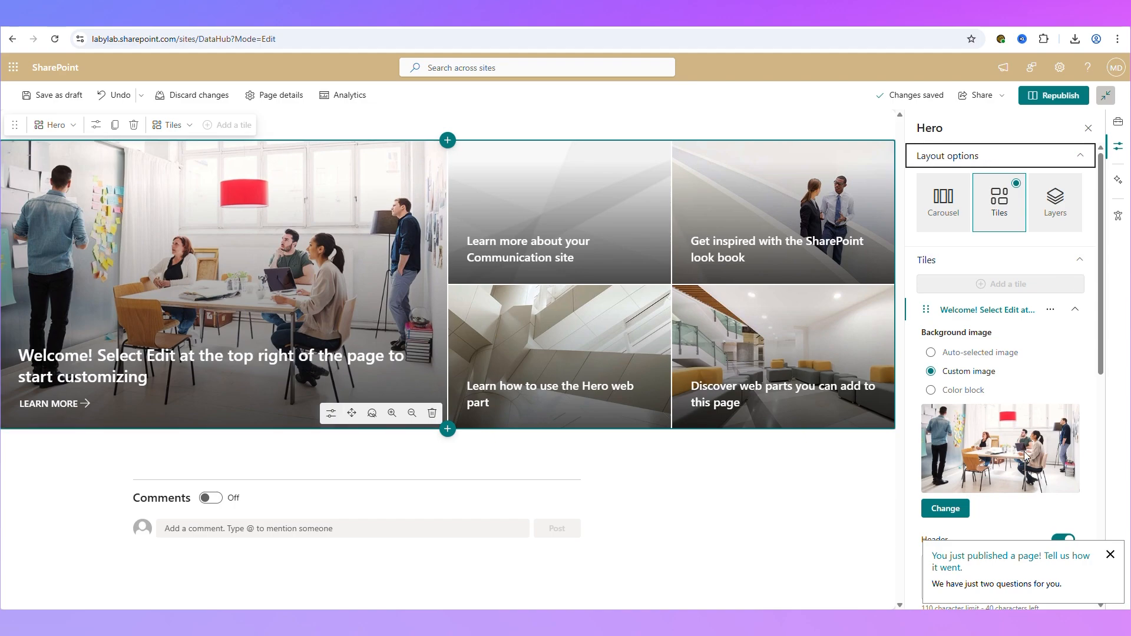
scroll(976, 408, down, 3)
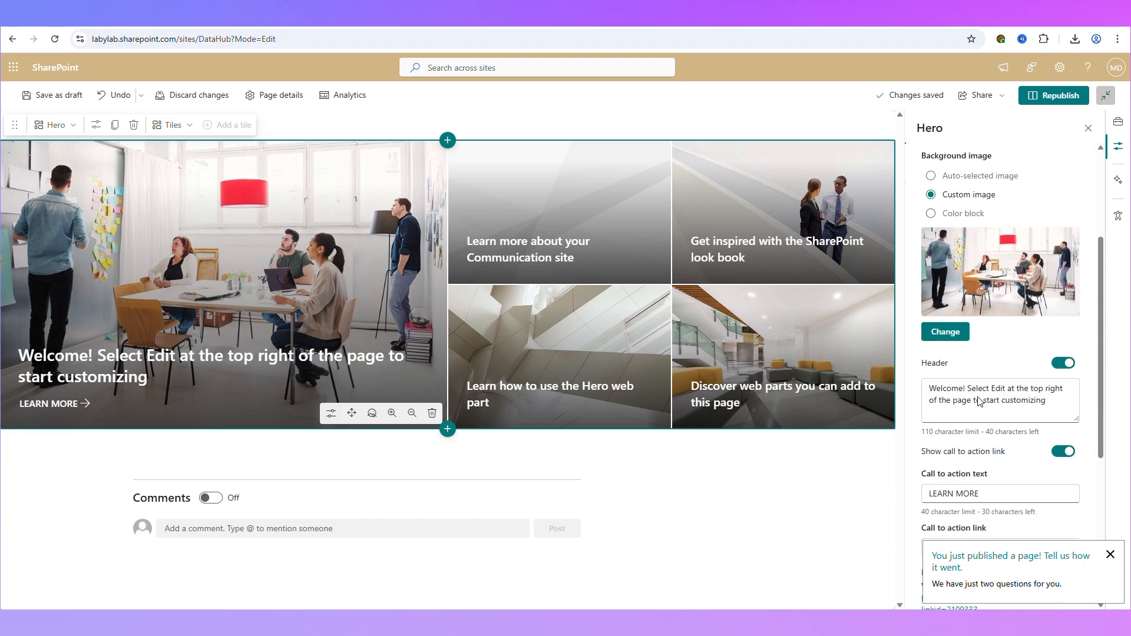
click(978, 397)
key(ctrl+a)
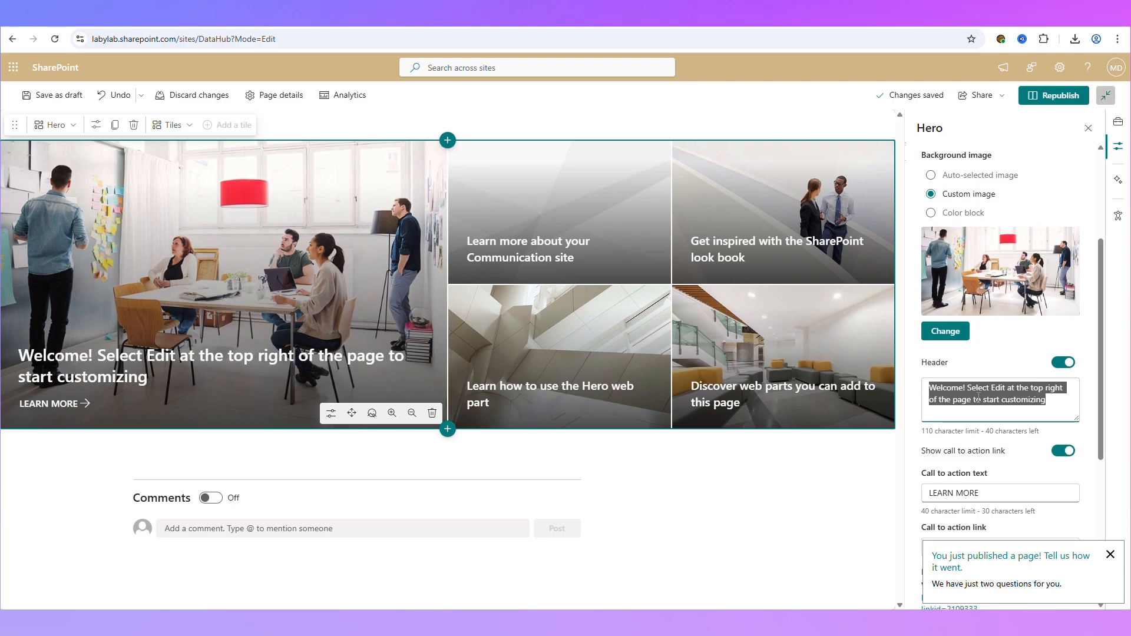
scroll(978, 398, down, 2)
scroll(978, 398, down, 3)
scroll(1000, 297, up, 3)
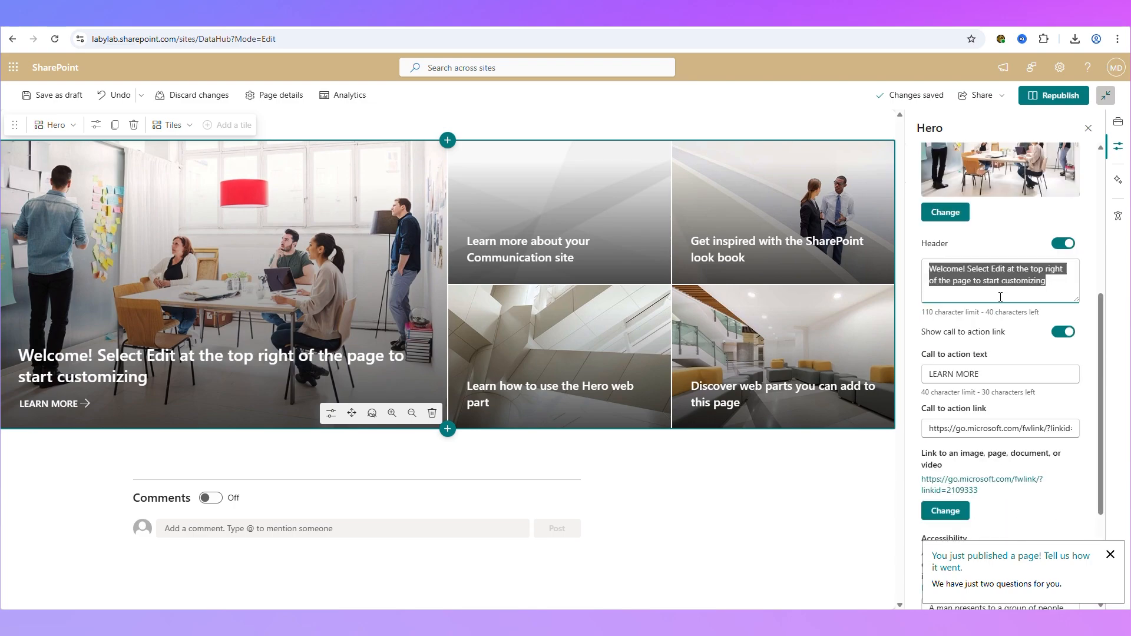
- Set the hero welcome tile's header to "Welcome to ABC Construction" and republish the home page
text(Welcome to )
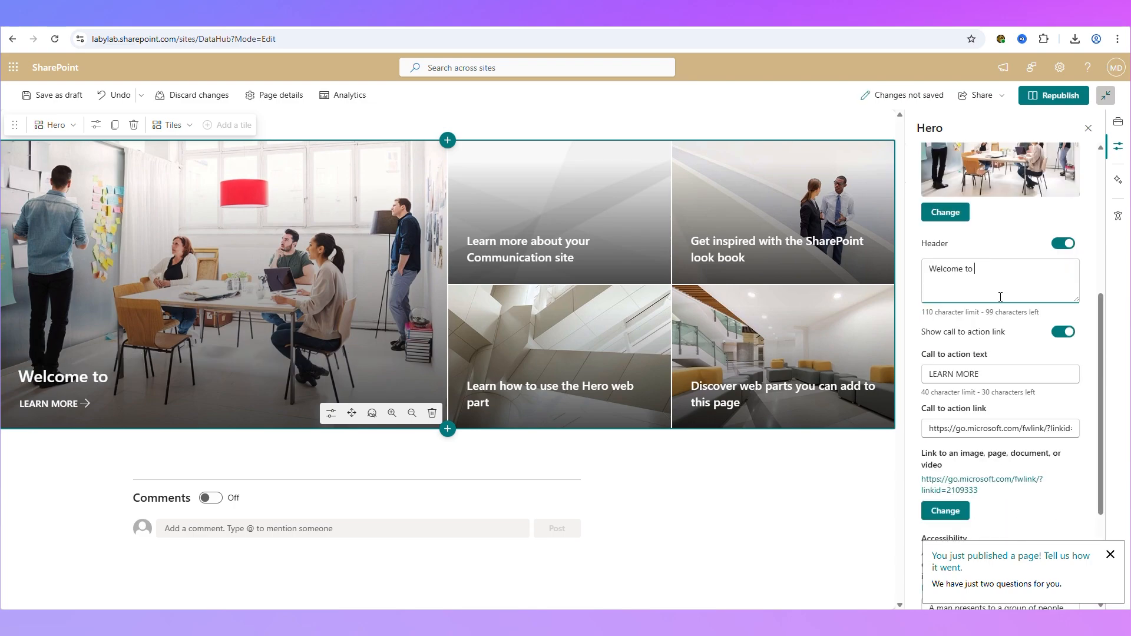
text(ABC Construction)
click(79, 412)
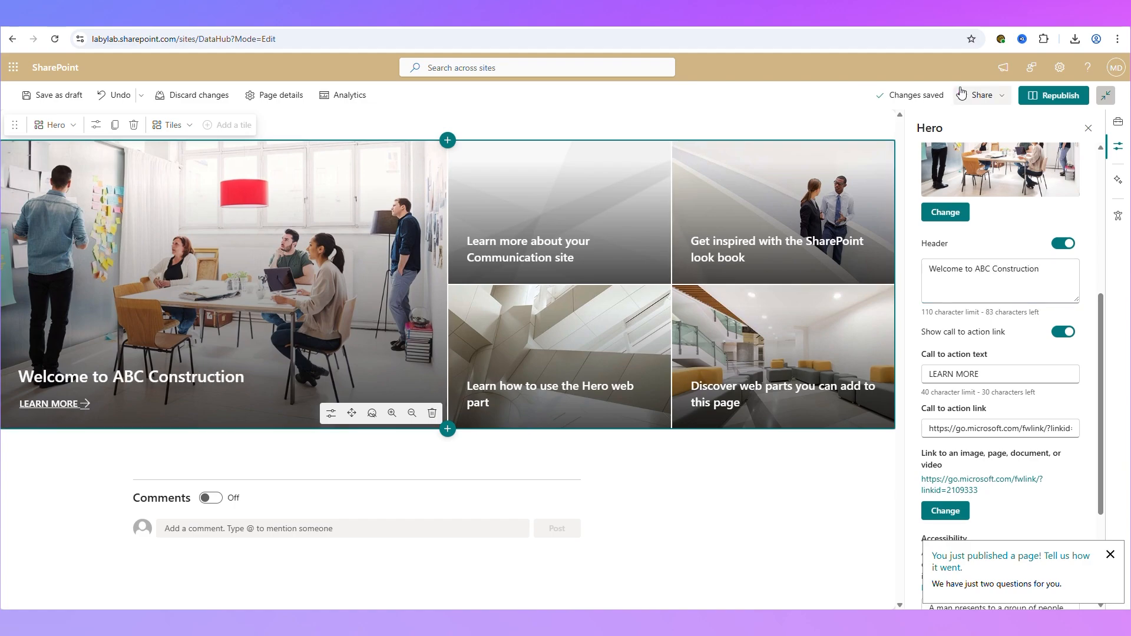
click(1086, 129)
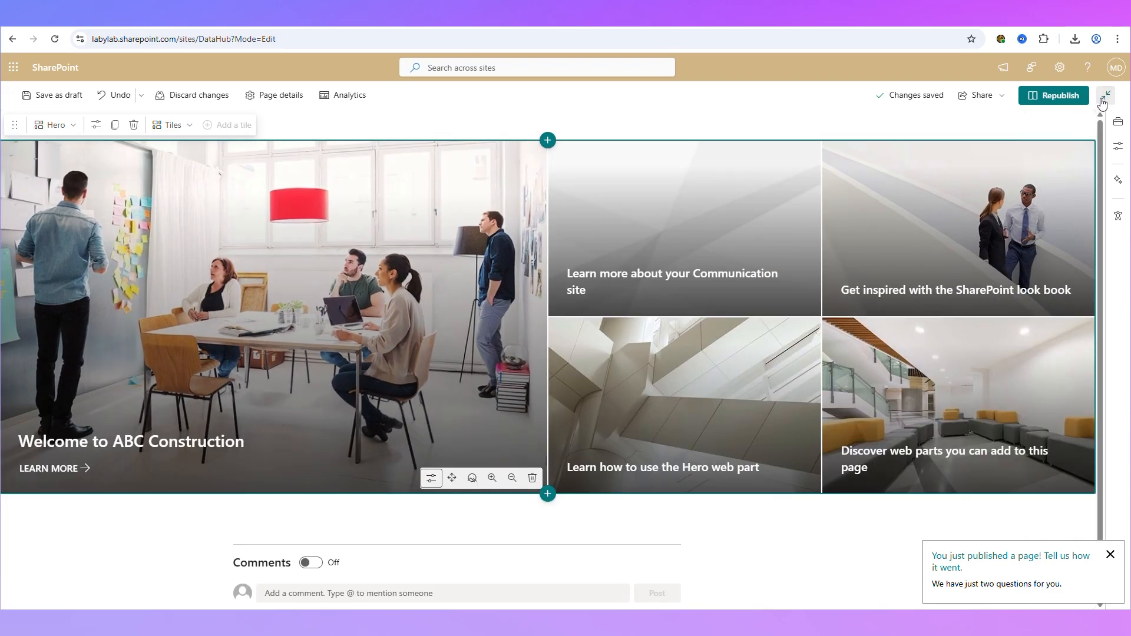
click(1054, 95)
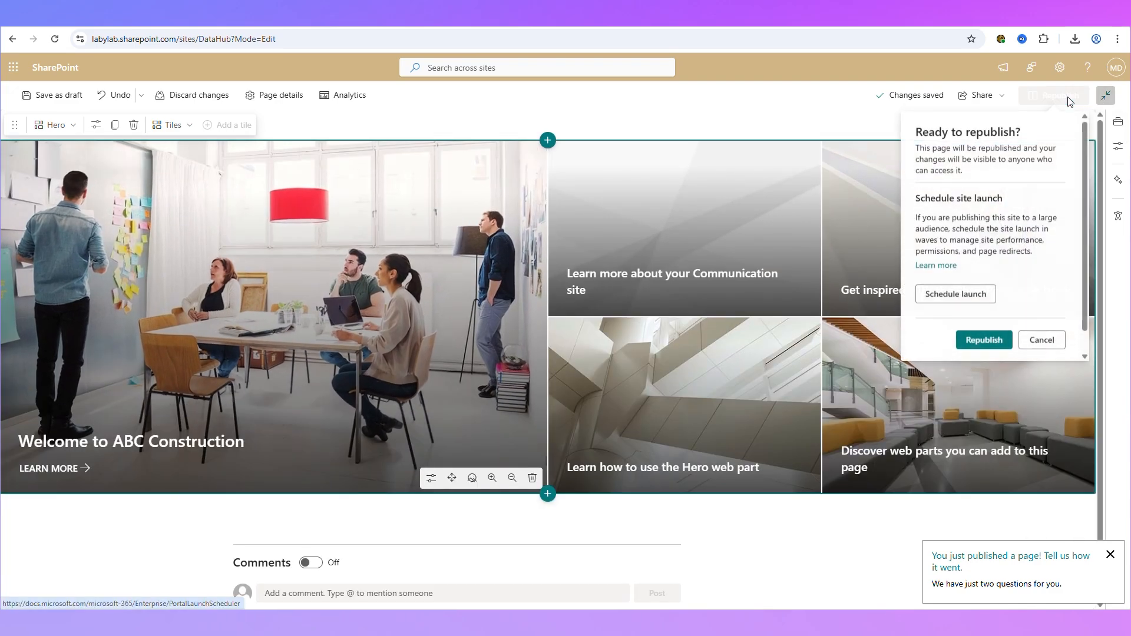
click(984, 340)
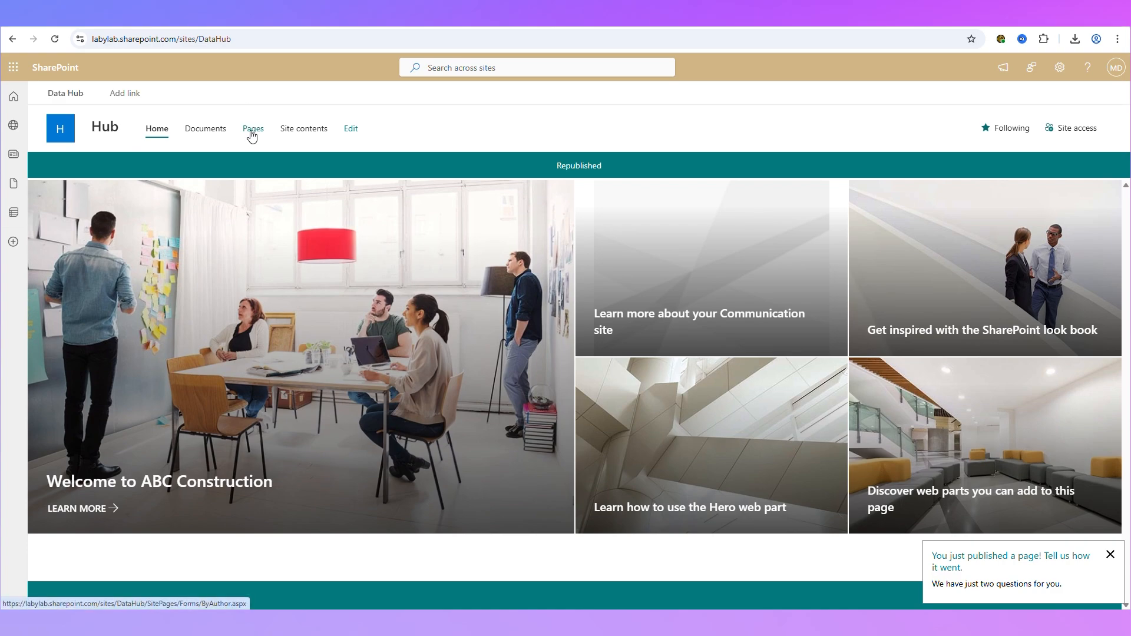
- Create a new site page in the hub's Site Pages library and title it "About ABC Construction"
click(252, 135)
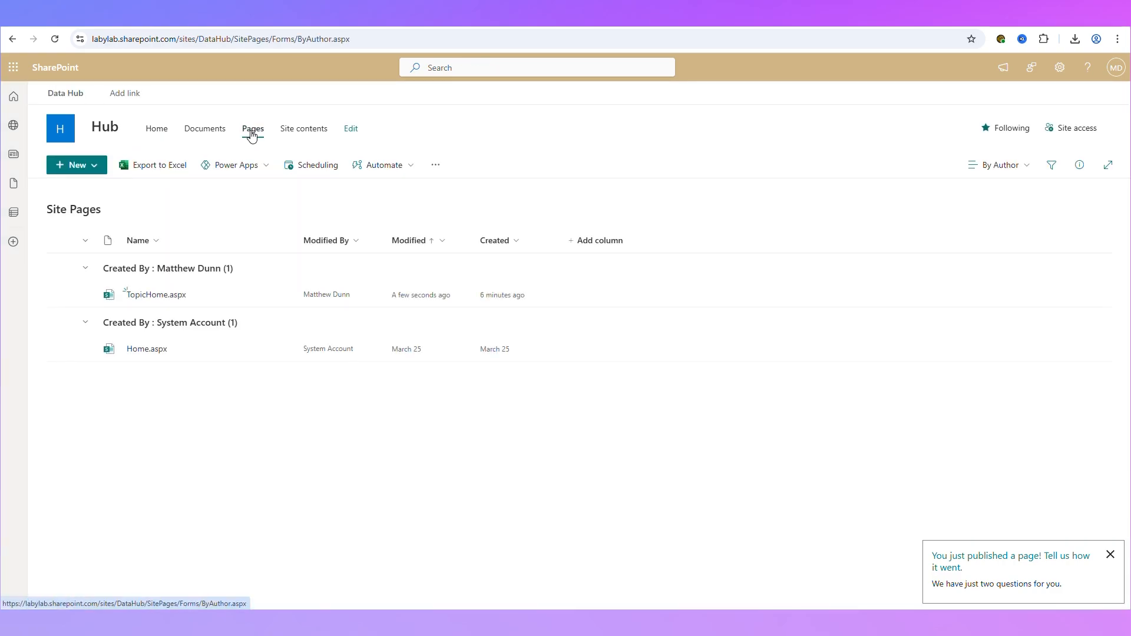
click(83, 166)
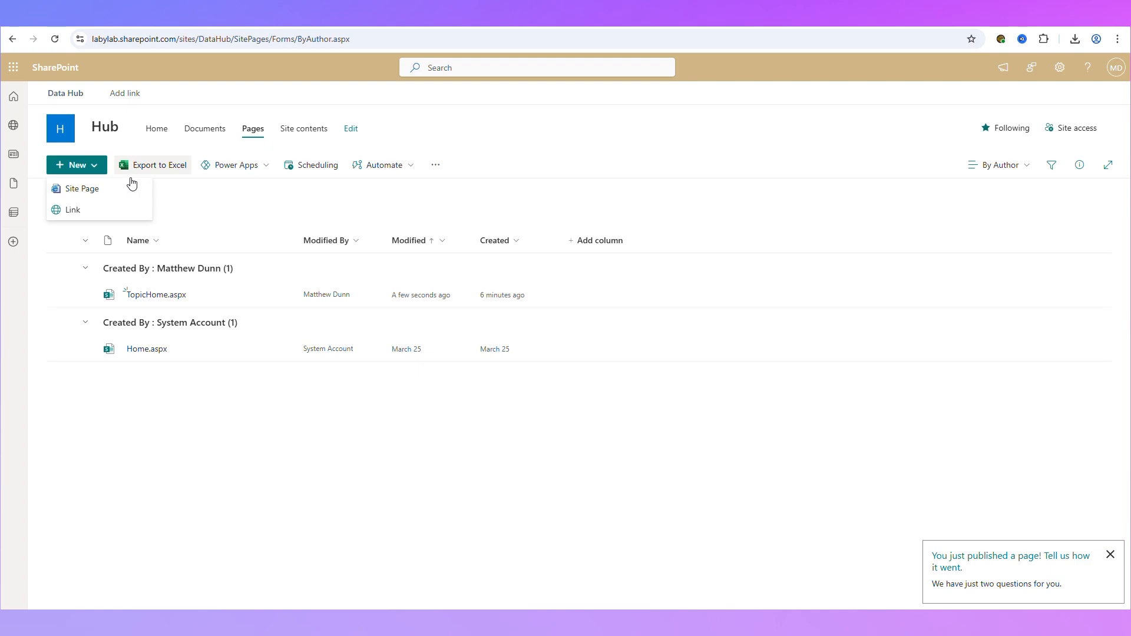
click(101, 195)
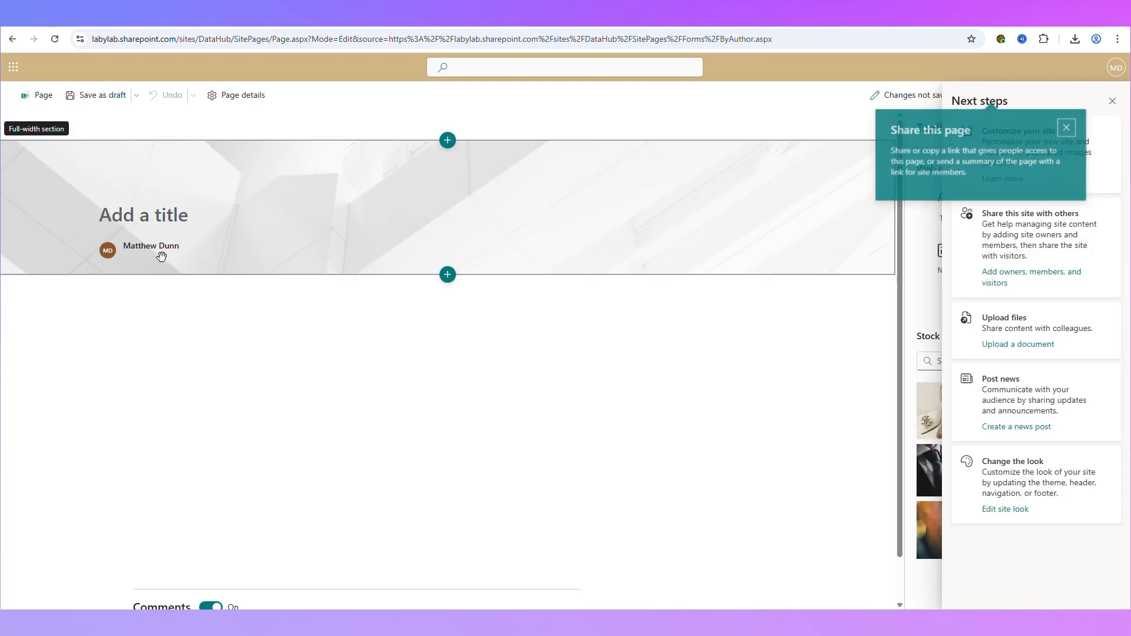
text(About ABNC)
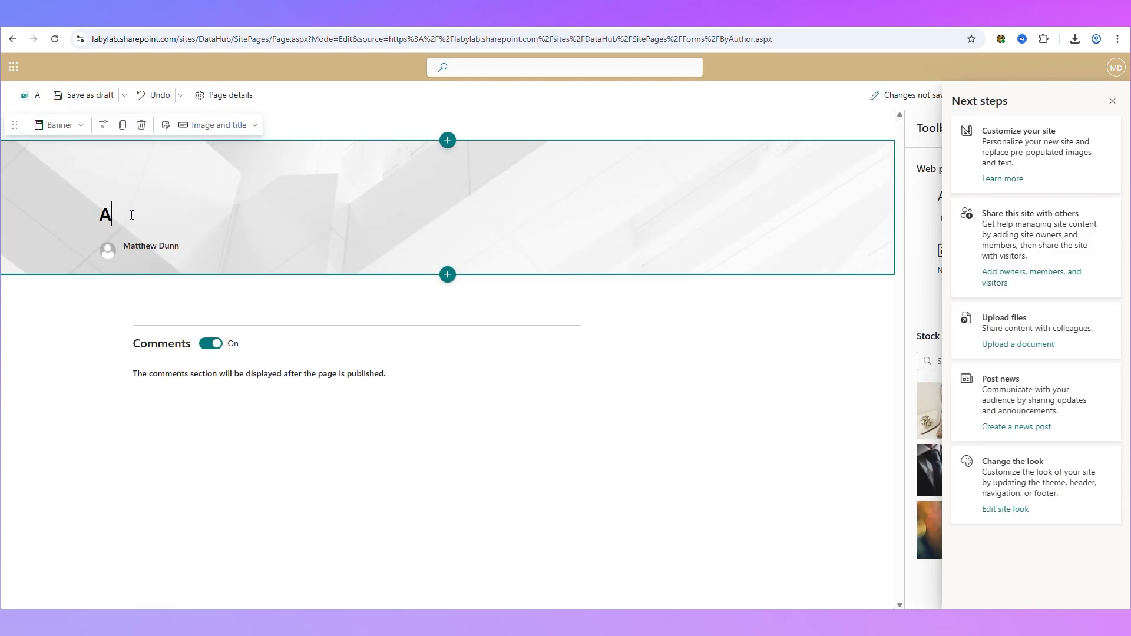
key(BackSpace)
key(BackSpace)
key(BackSpace)
text(BC Construction)
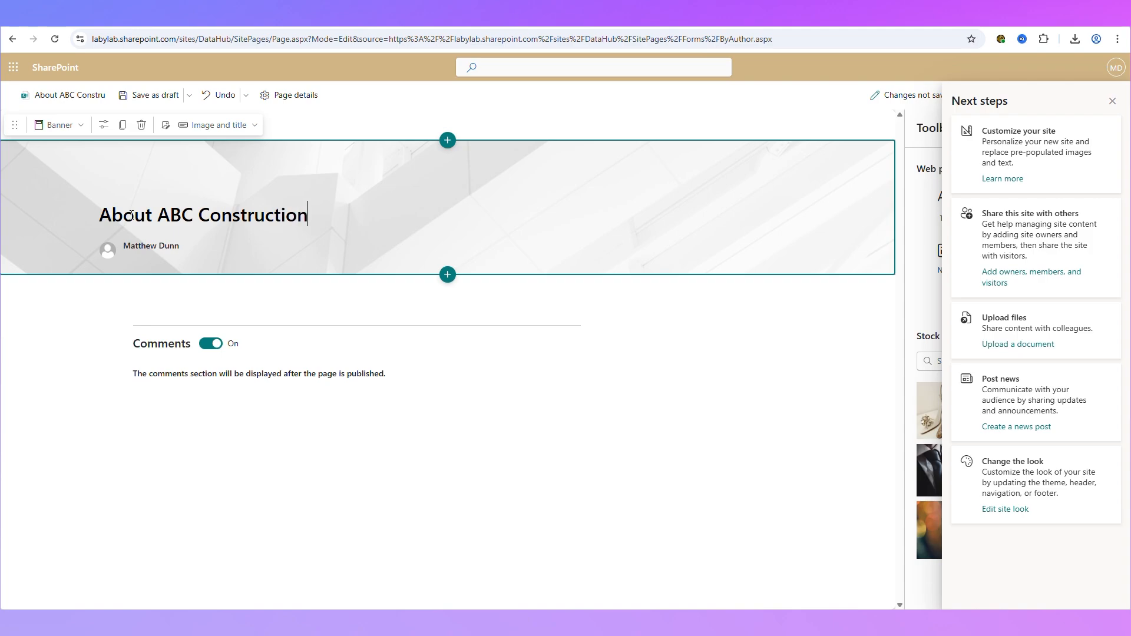
click(1113, 102)
- Try the Plain, Fade, Author and Overlap layouts on the page banner, and set it to Color block
click(57, 125)
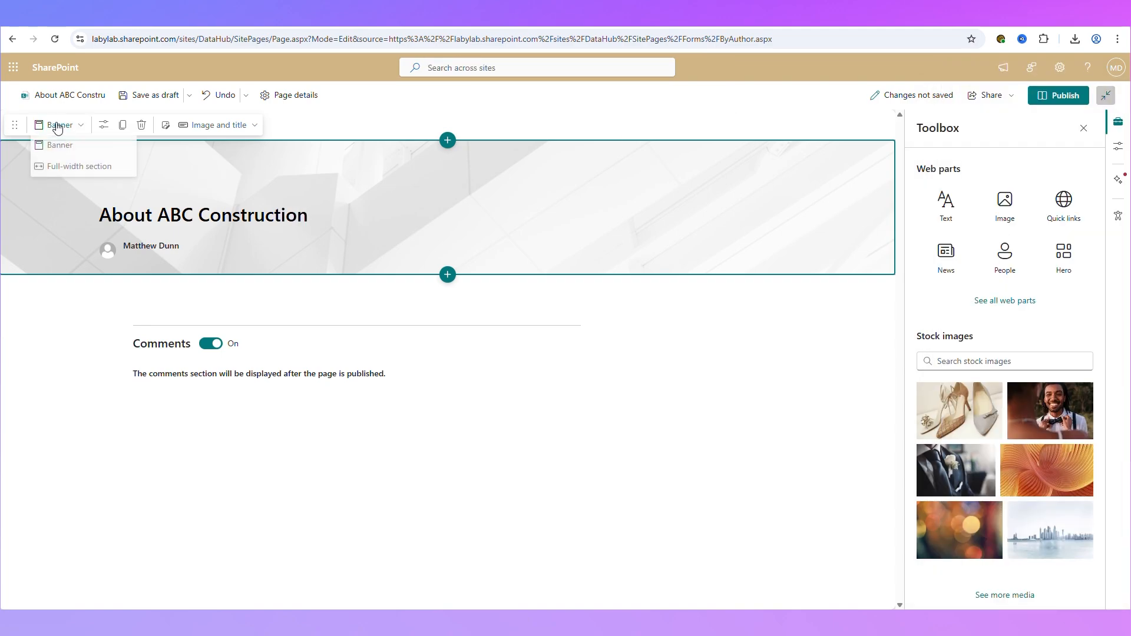
click(253, 130)
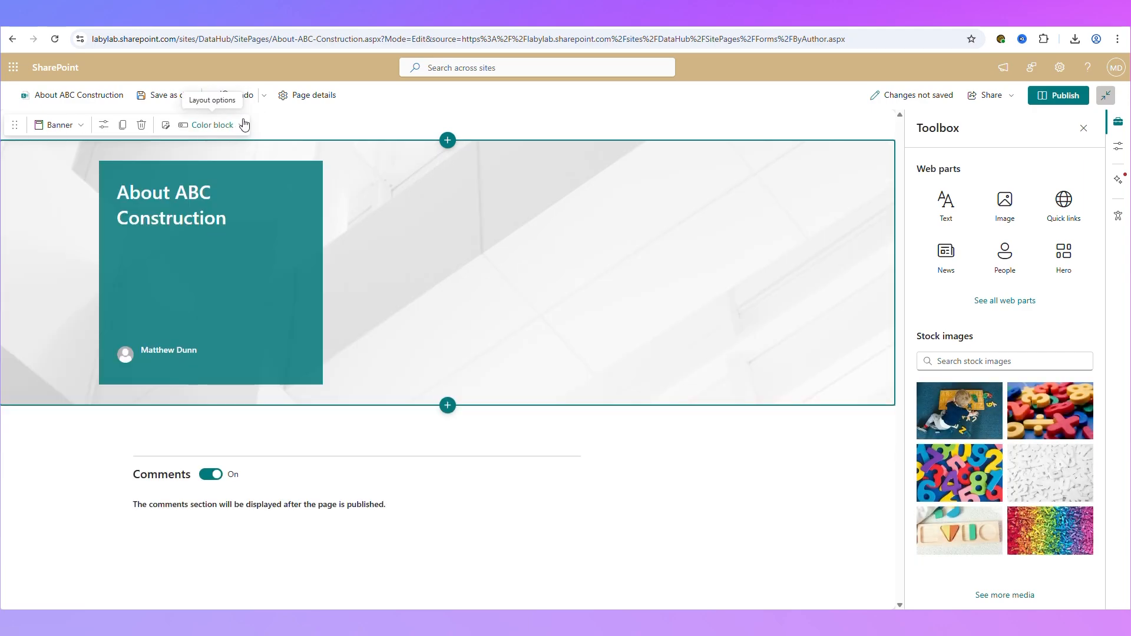
click(234, 125)
click(201, 207)
click(181, 125)
click(203, 167)
click(199, 125)
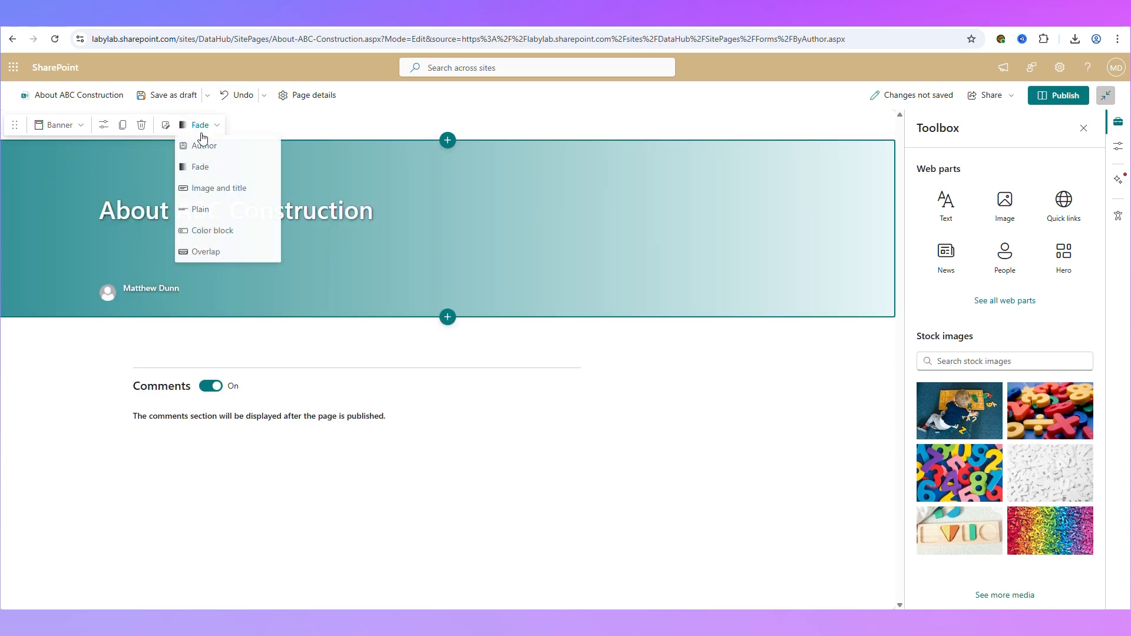
click(197, 146)
click(203, 126)
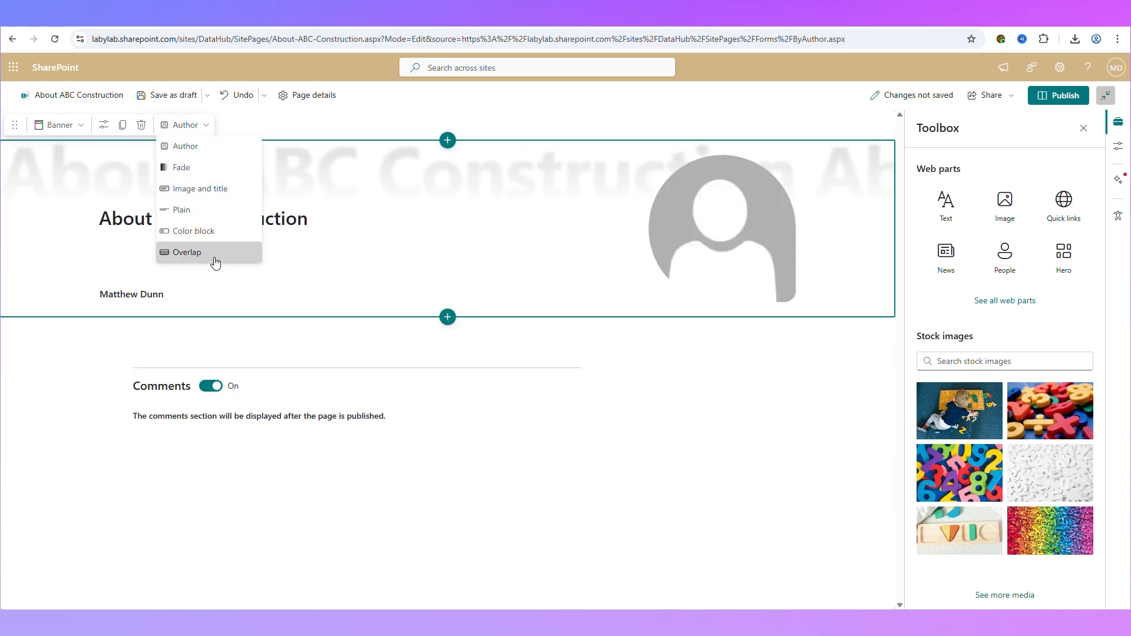
click(215, 254)
click(200, 125)
click(213, 230)
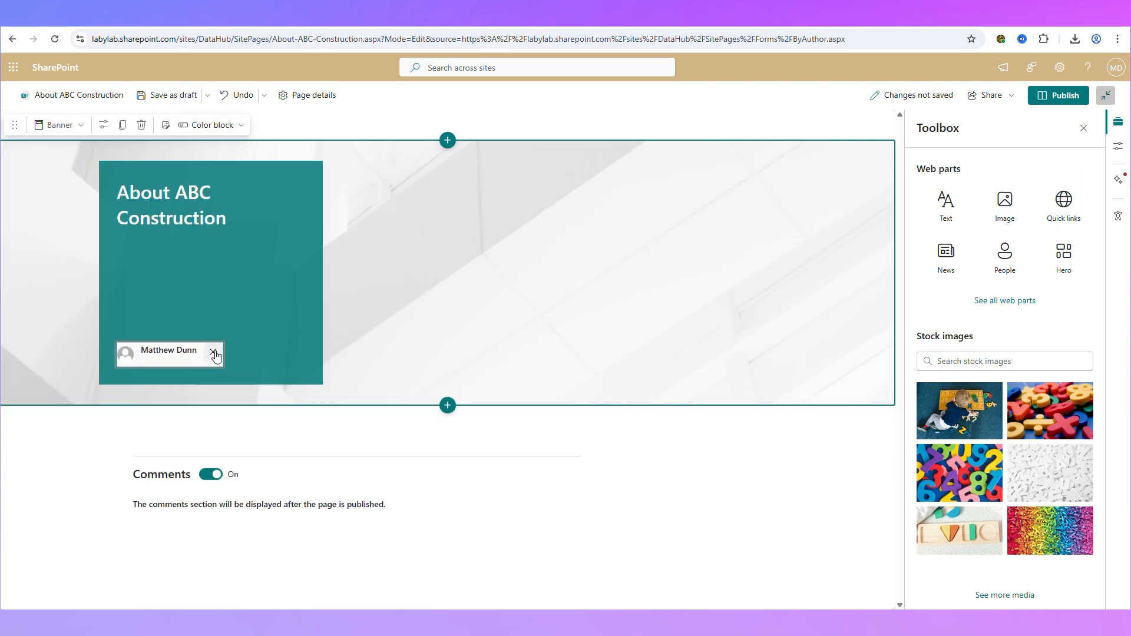
- Remove the author from the banner and turn off the page's comments
click(215, 352)
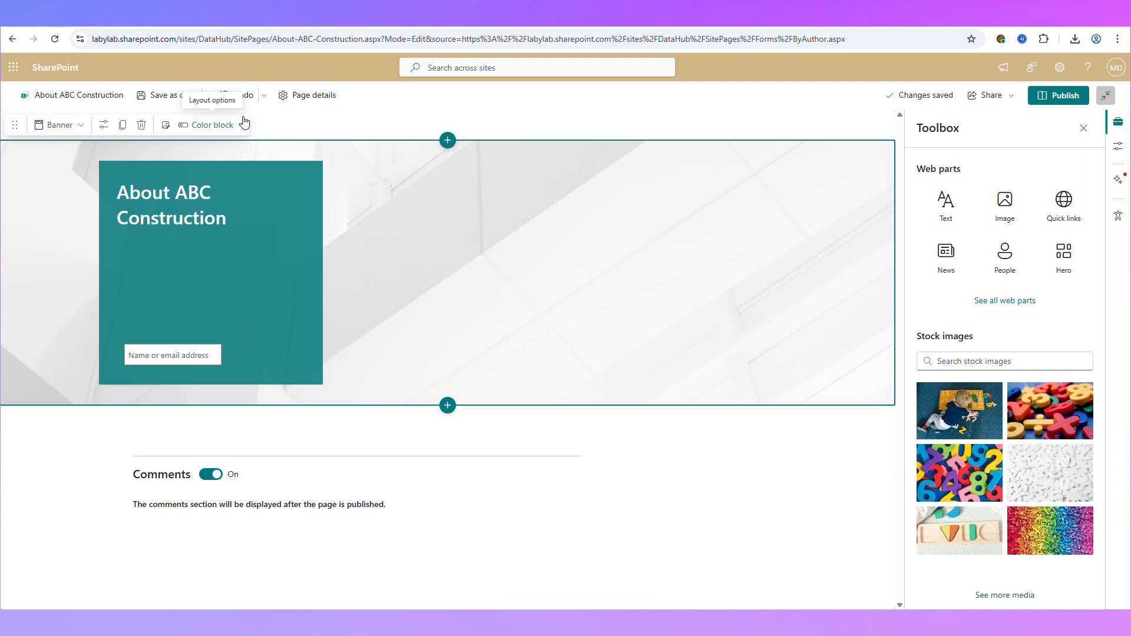
click(216, 476)
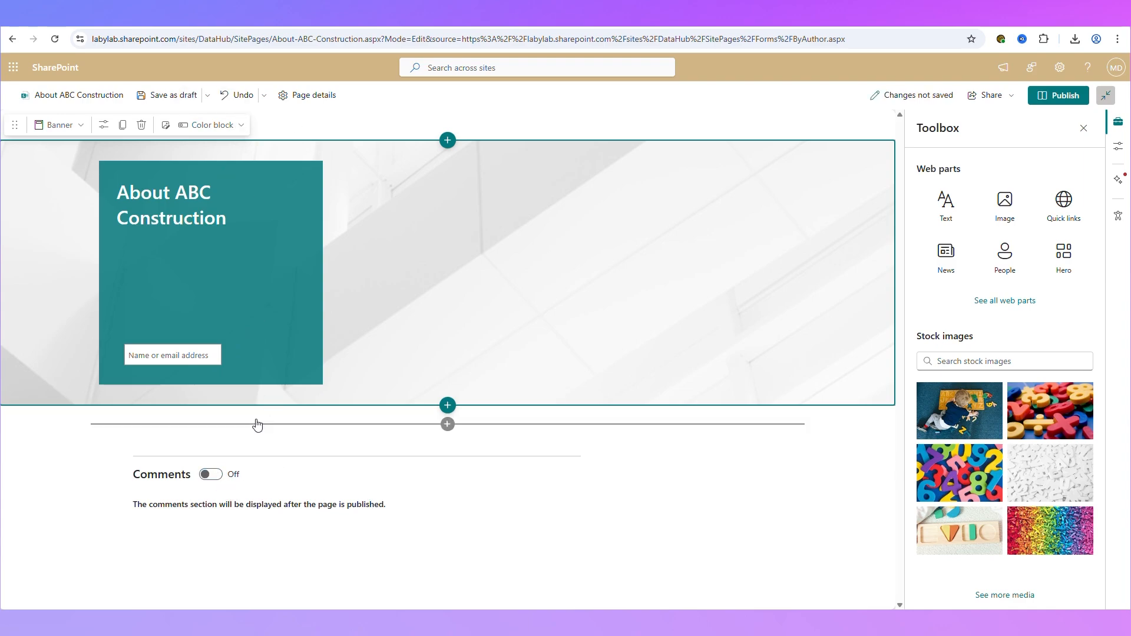
- Add a One-third left section below the banner
click(447, 424)
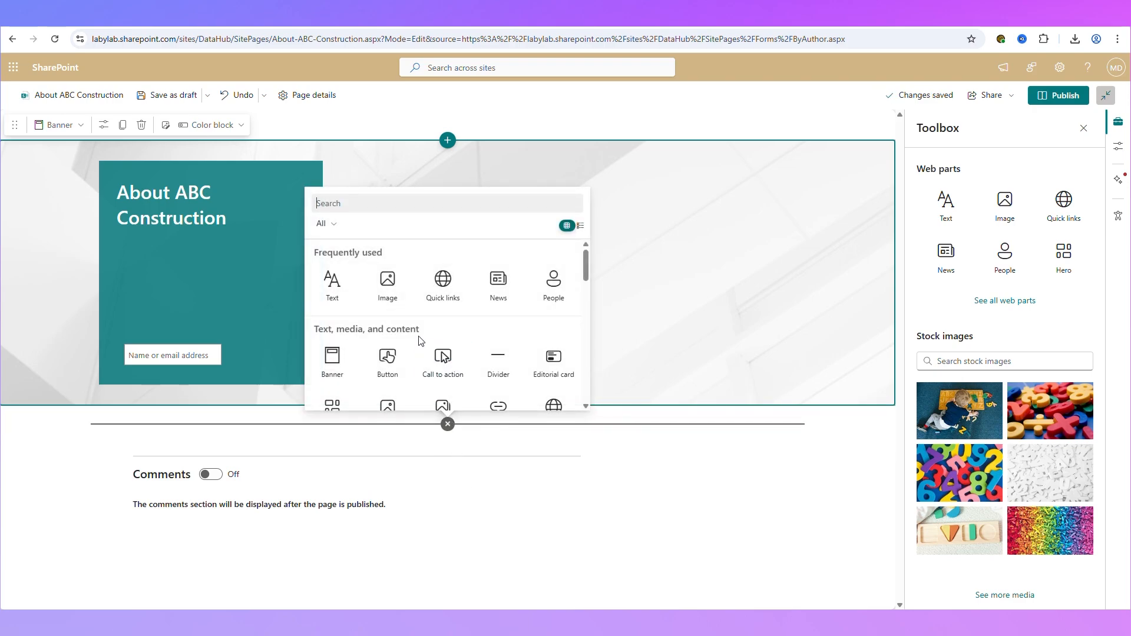
click(225, 443)
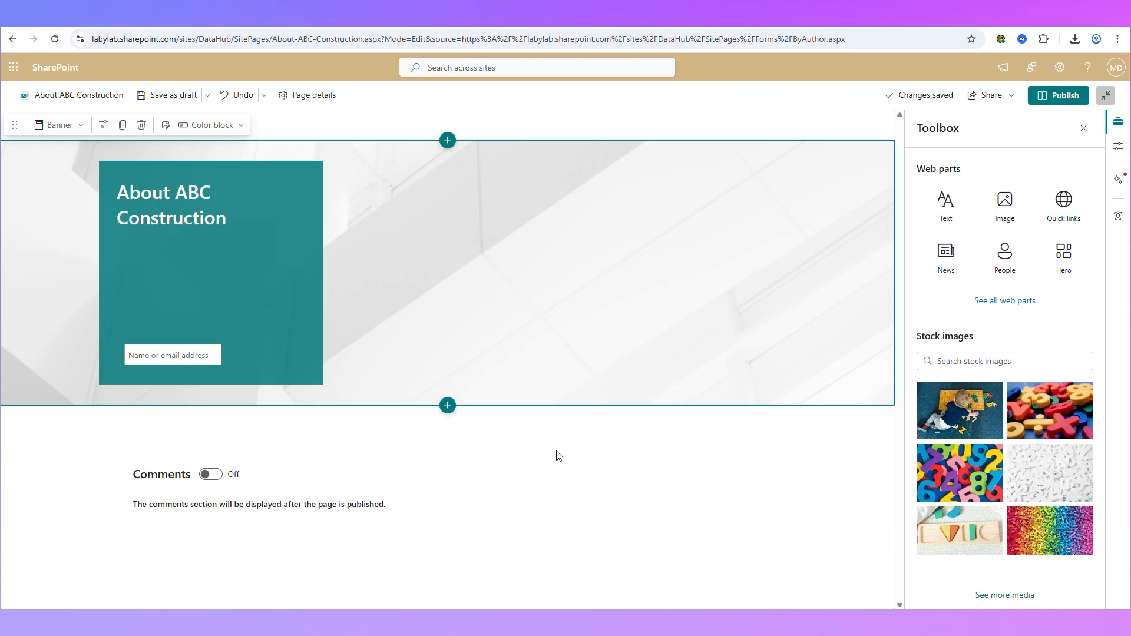
click(448, 412)
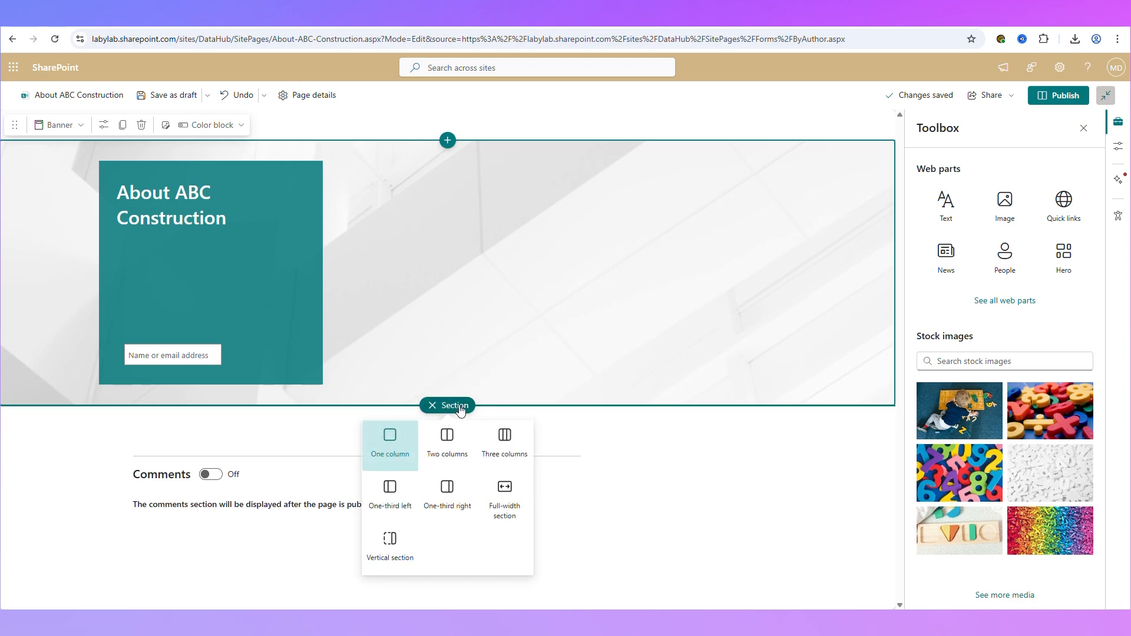
click(388, 501)
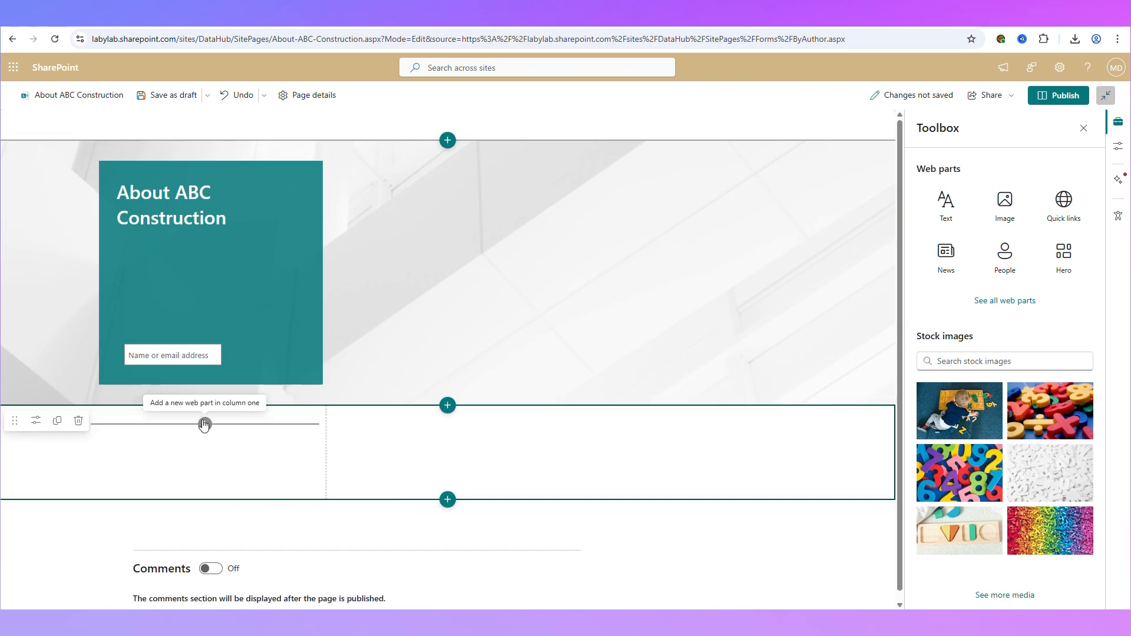
- Add an Image web part to the new section's first column, using the "construction" stock photo of a worker in an orange hard hat
click(205, 424)
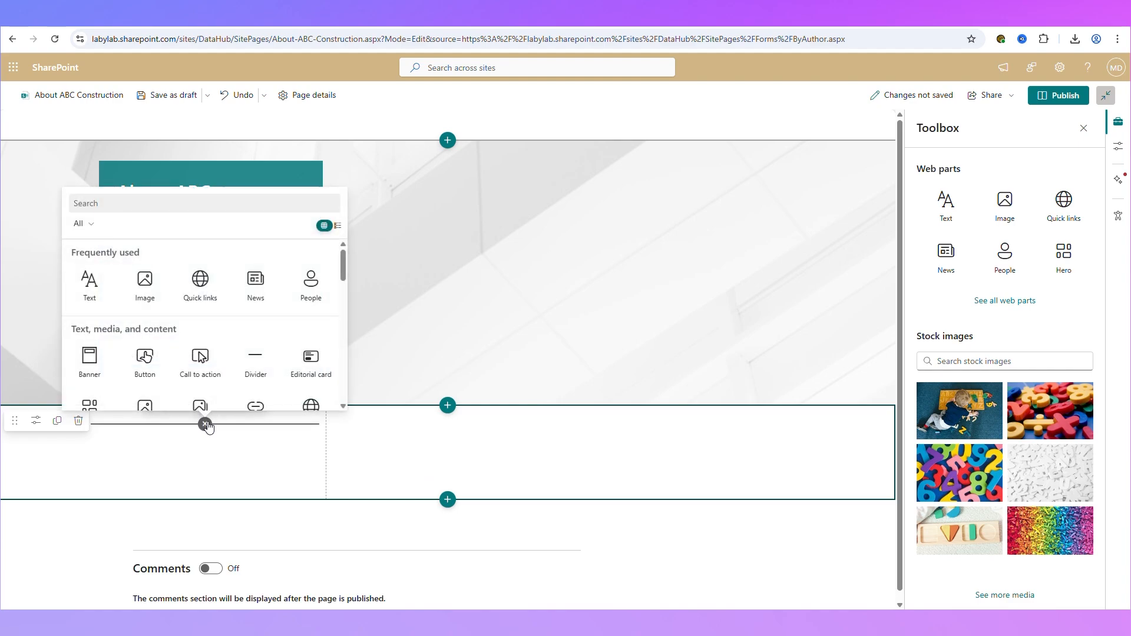
click(147, 299)
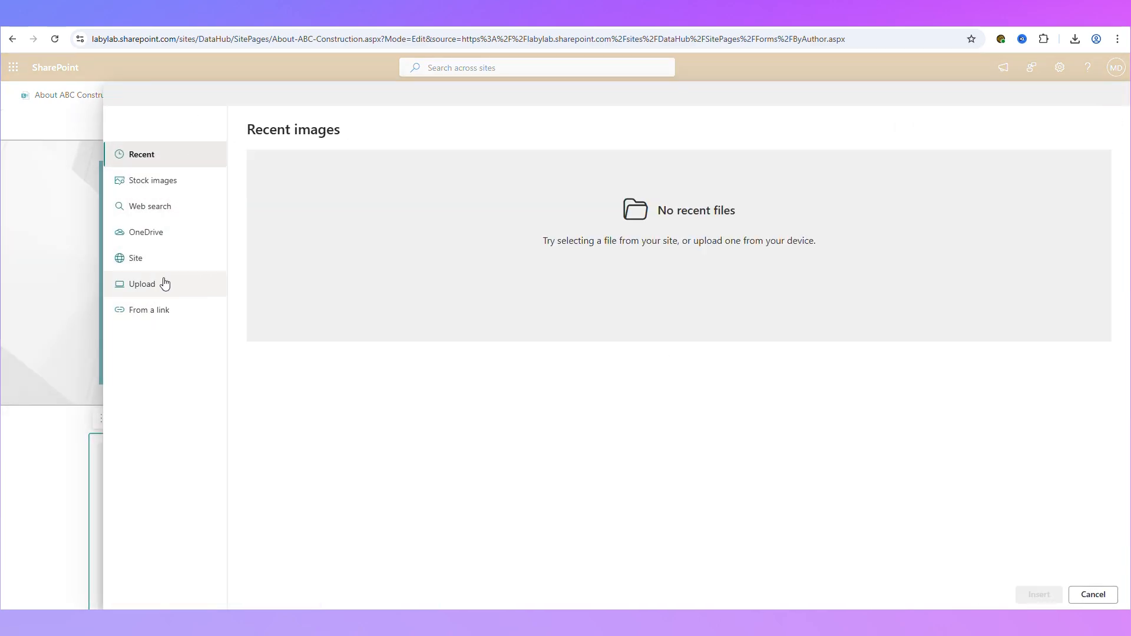
click(170, 193)
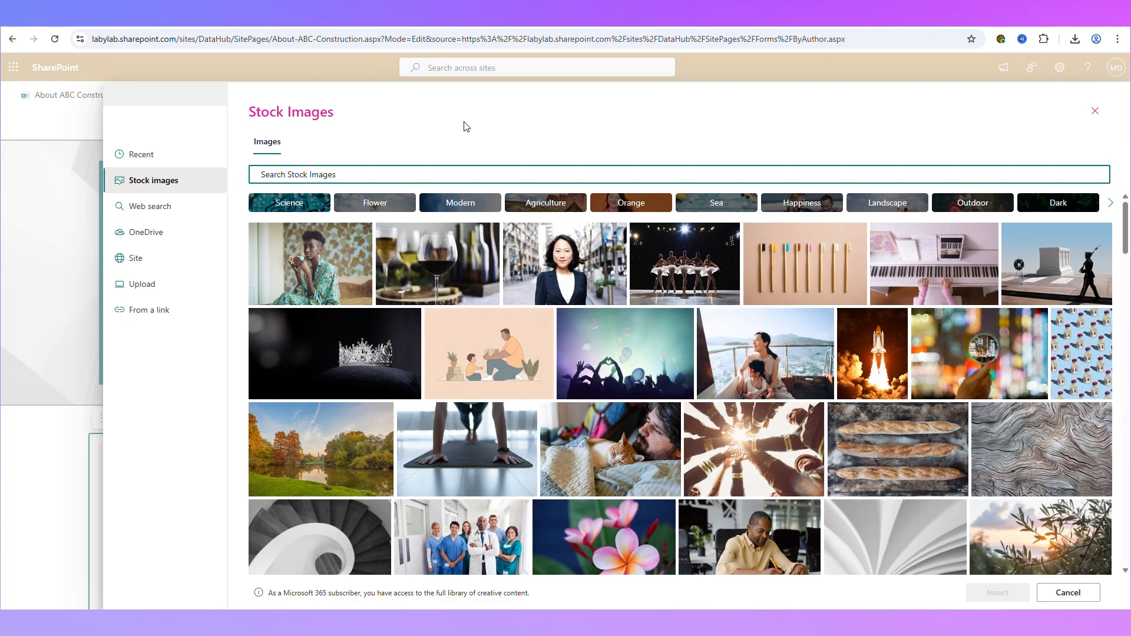
text(construction)
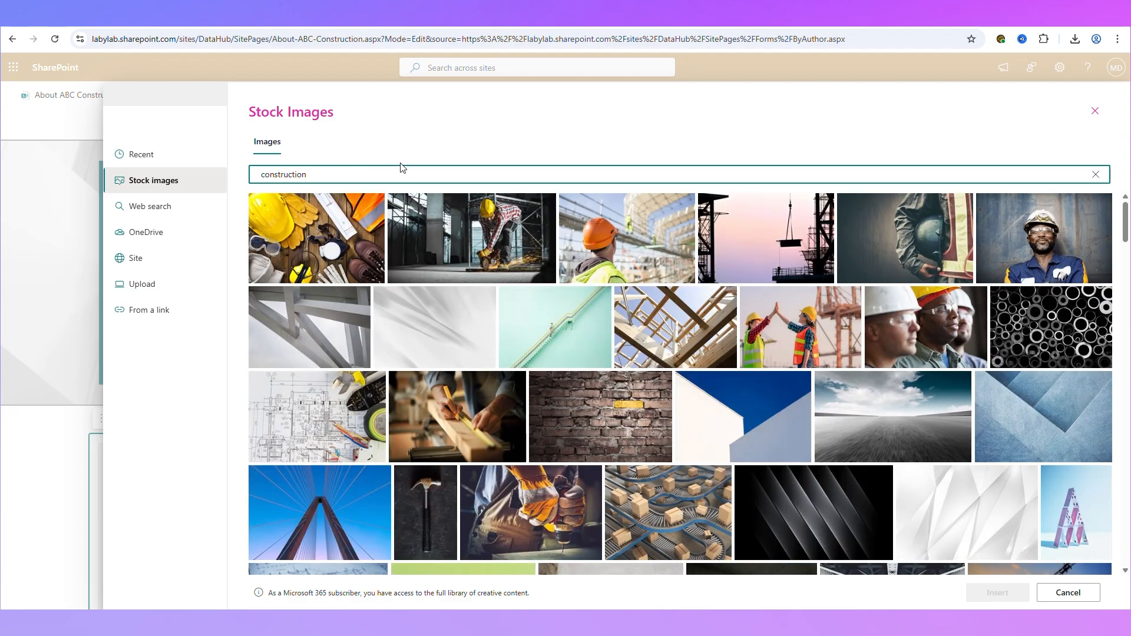
click(364, 242)
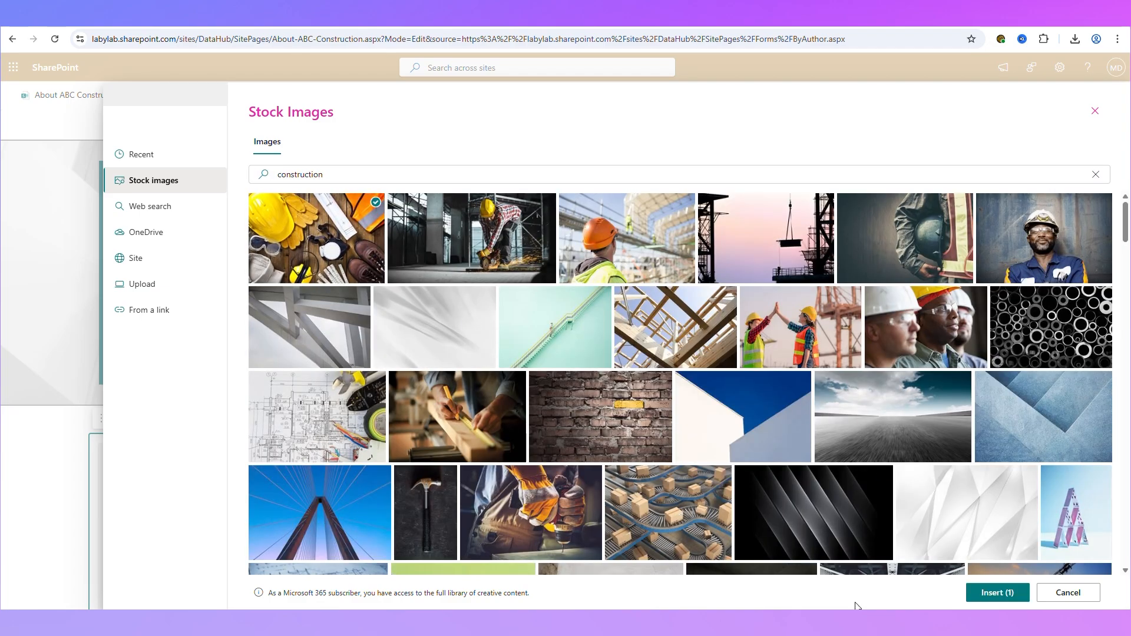
click(610, 238)
click(1027, 590)
- Add a Text web part to the second column, beside the construction worker image
scroll(267, 394, down, 2)
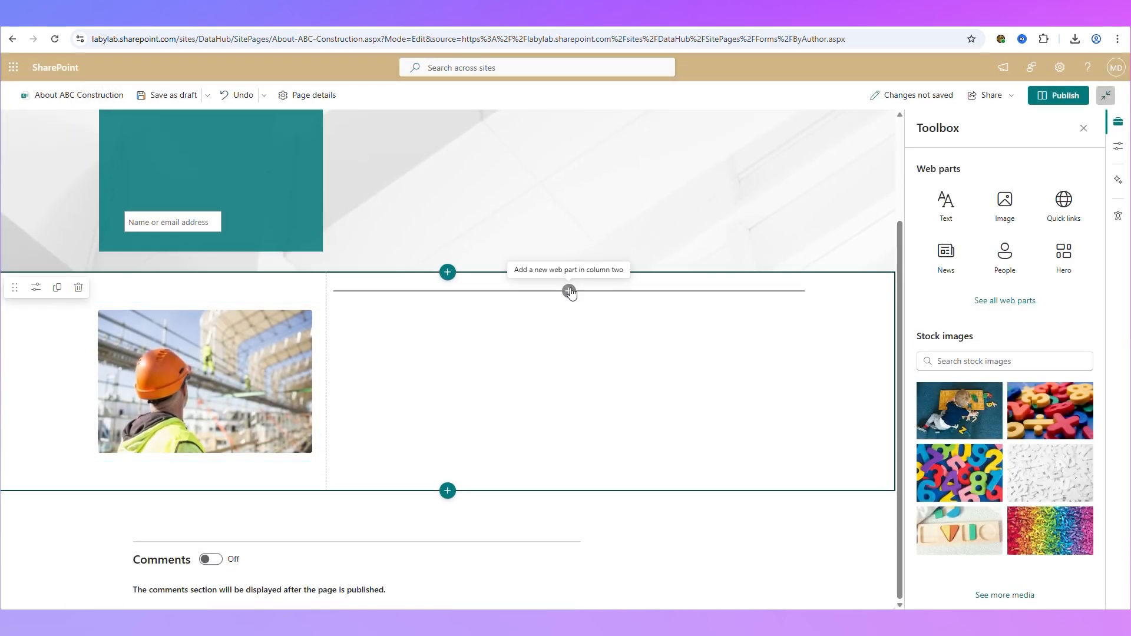
click(569, 291)
text(text)
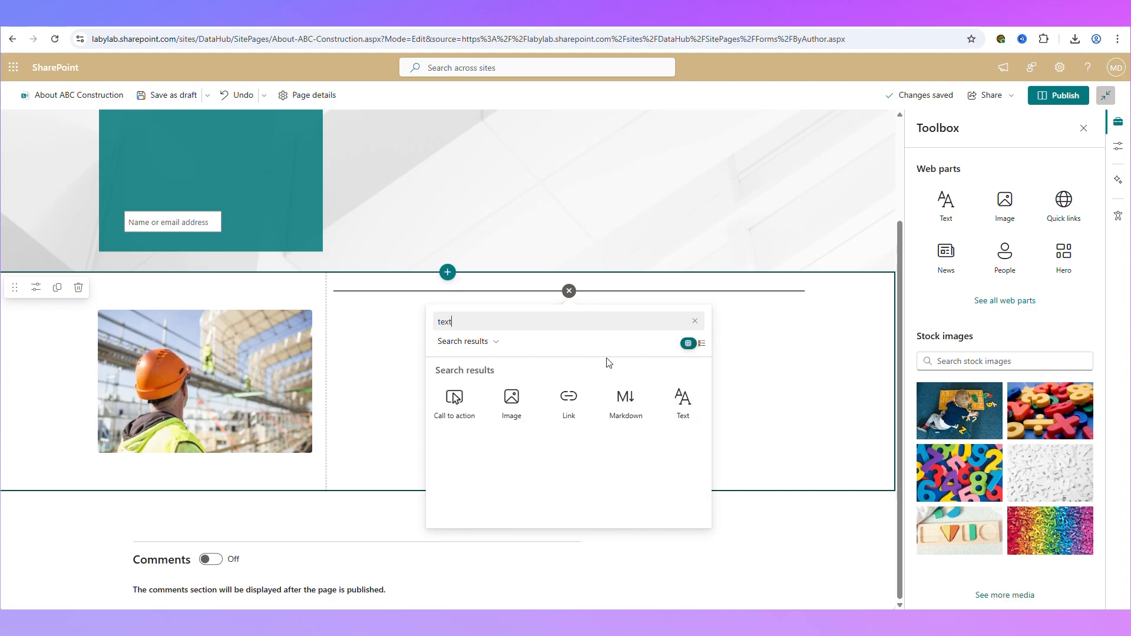
click(685, 401)
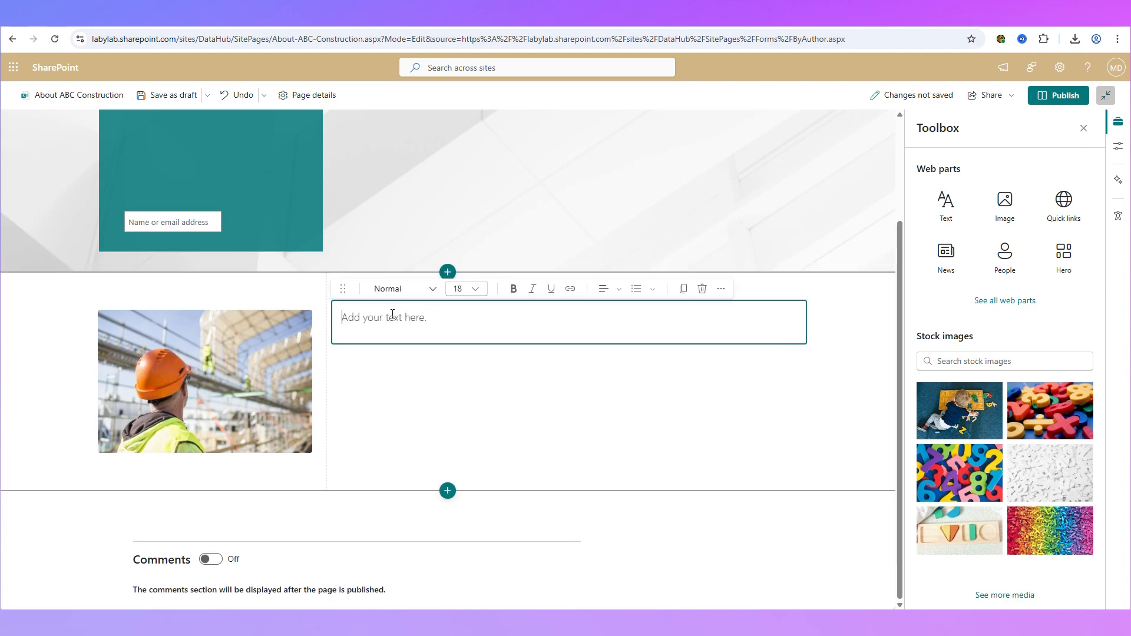
- Write the Heading 2 title "100 Years of Excellence" in the text web part, with the normal text "We have been ...." below it
click(420, 289)
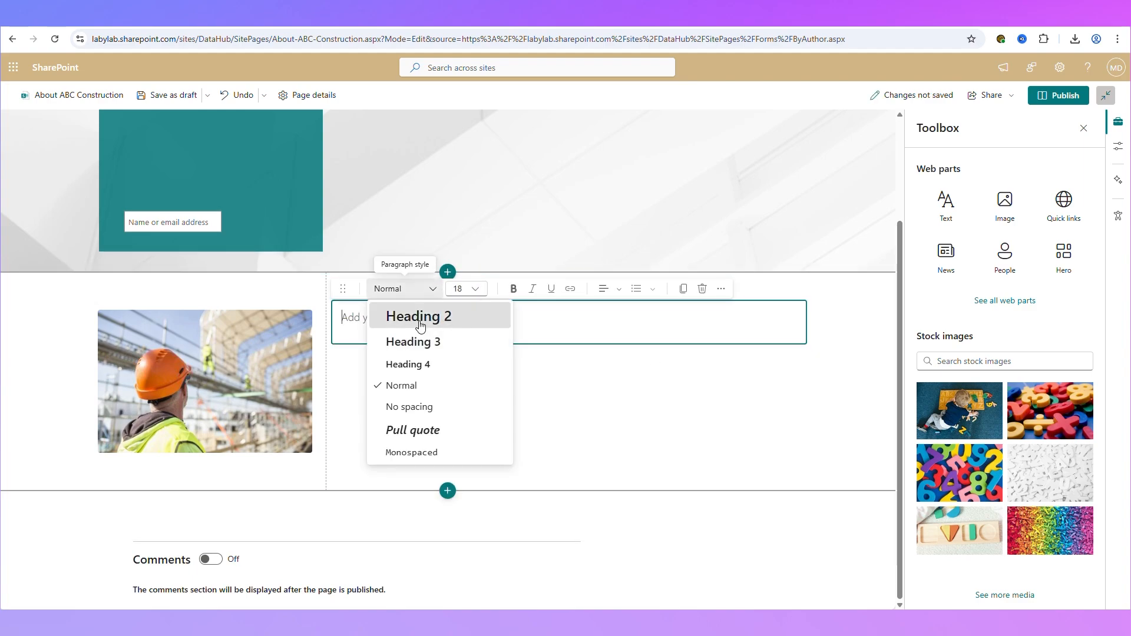
click(419, 318)
text(1000 )
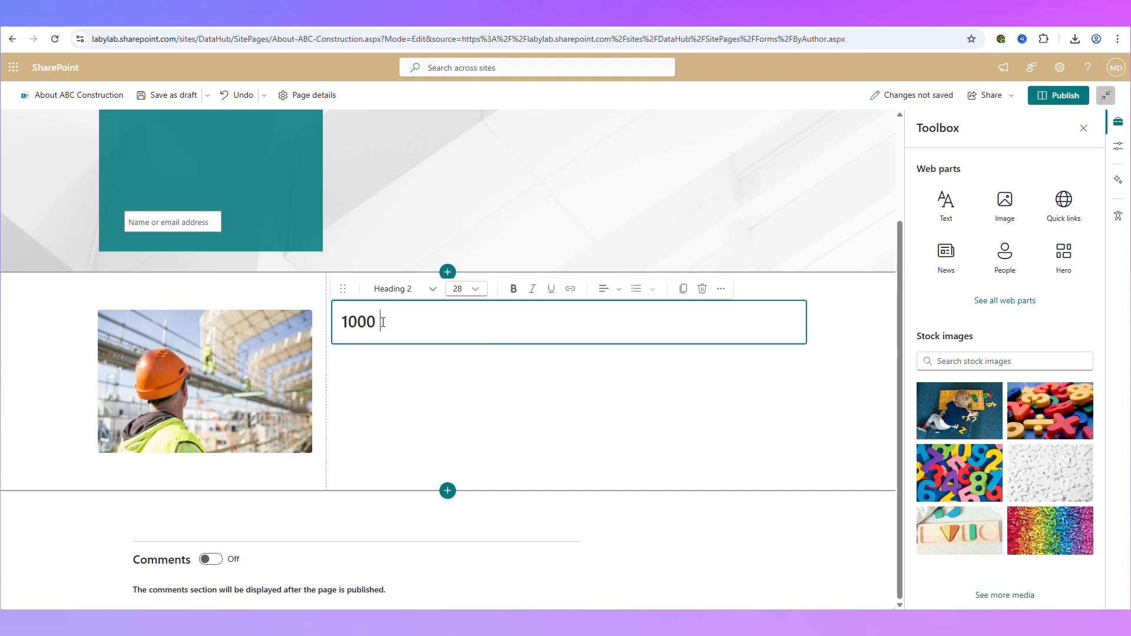
key(BackSpace)
key(BackSpace)
text( Years of Exce)
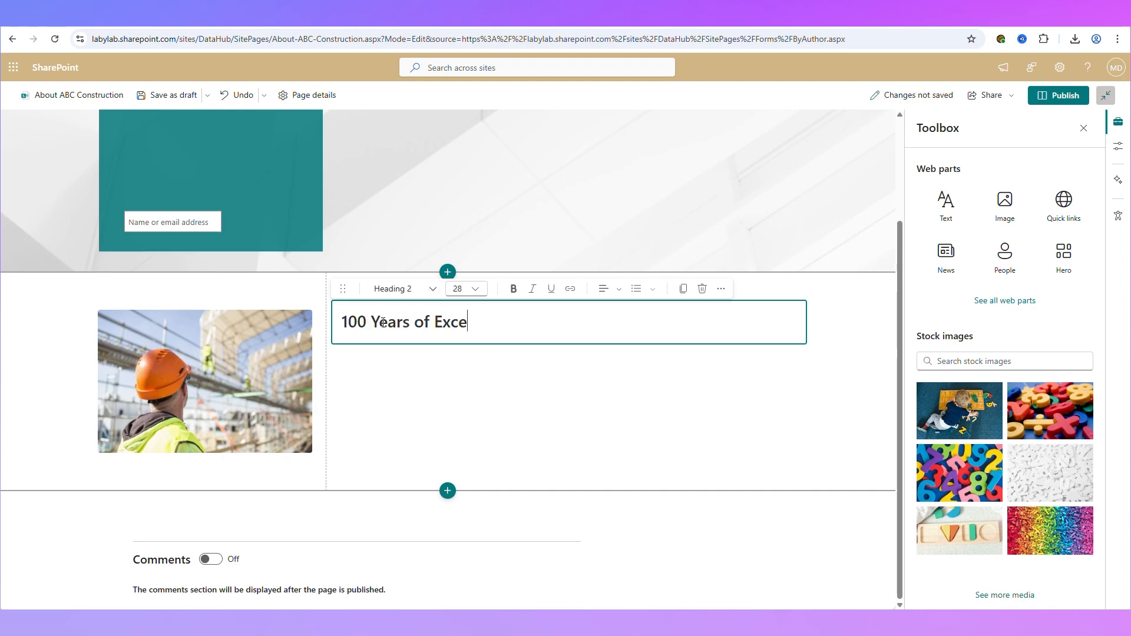
text(llence)
key(Return)
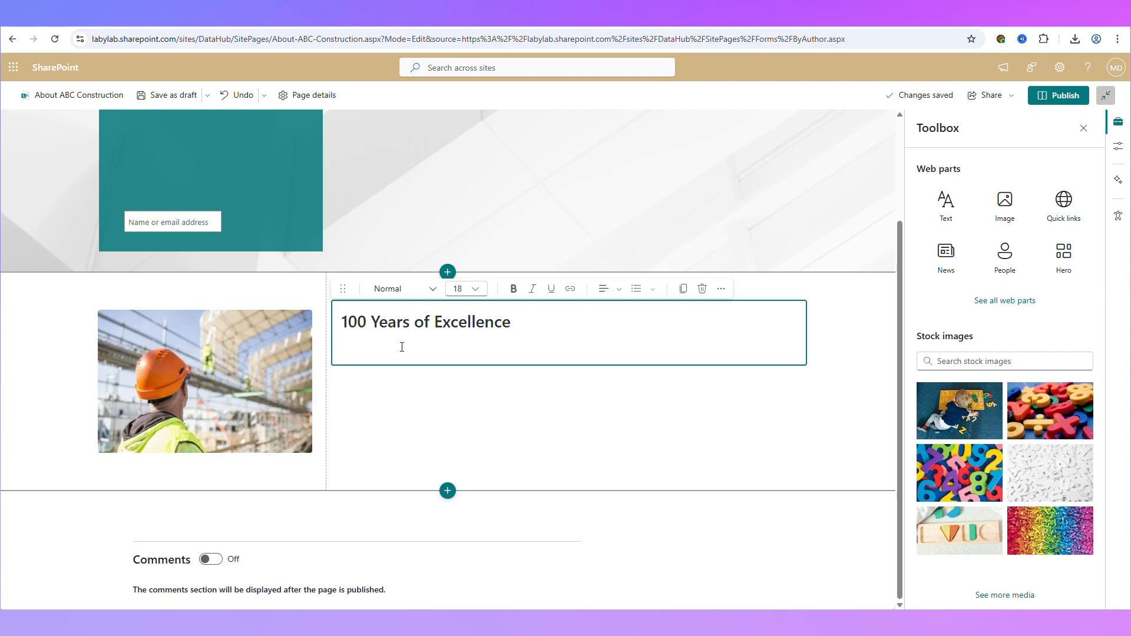
text(We have been ....)
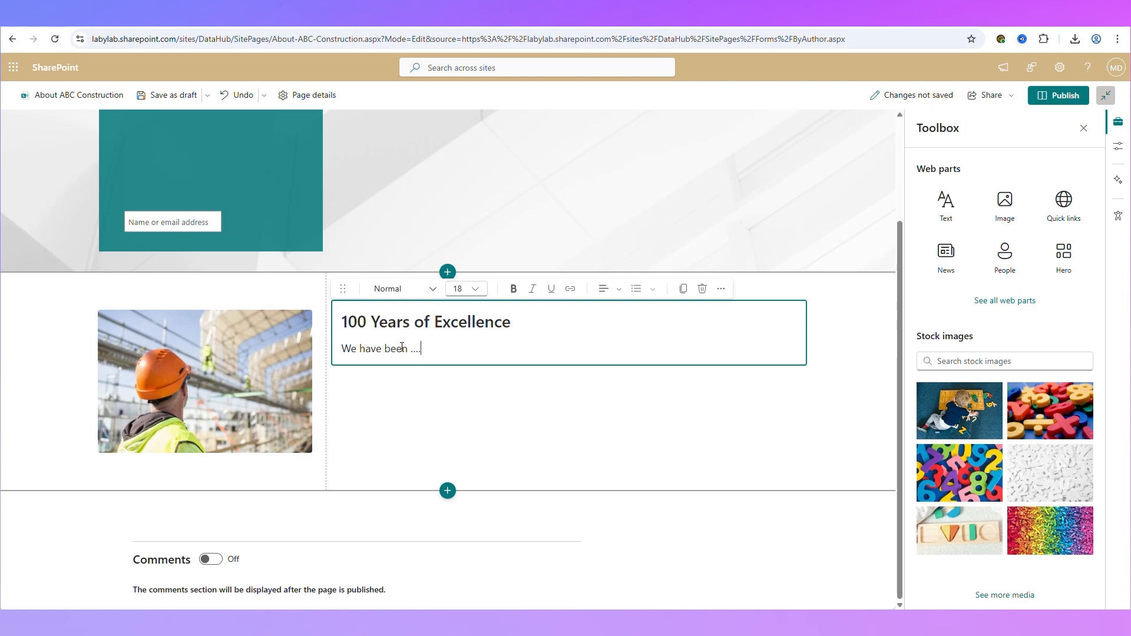
click(398, 424)
scroll(407, 412, up, 2)
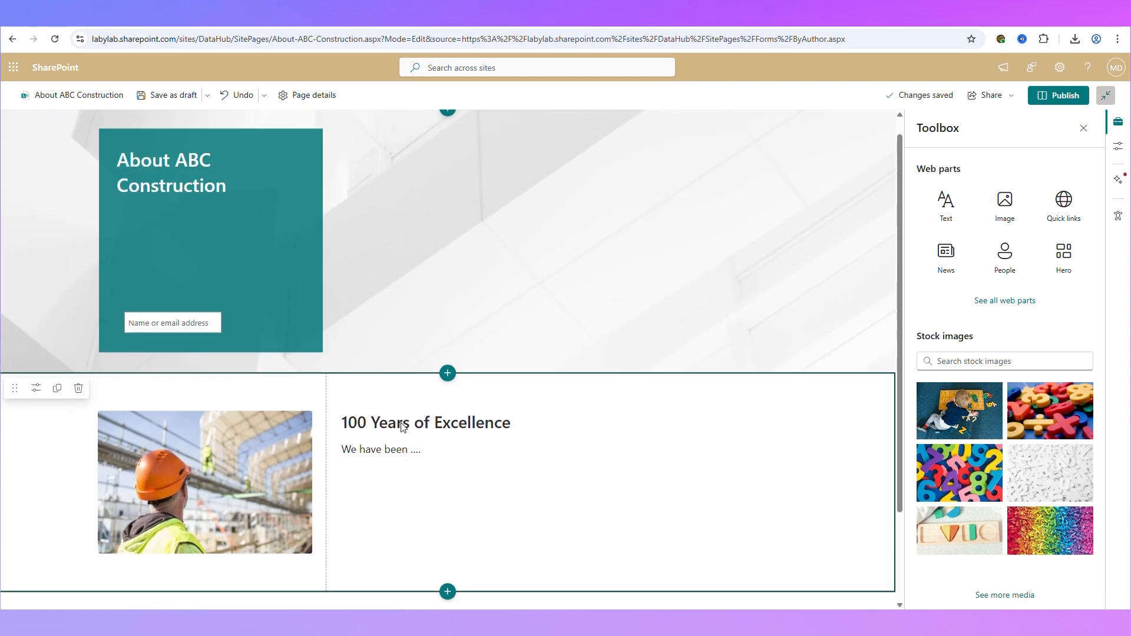
- Add a One column section below the "100 Years of Excellence" section and insert an Image gallery web part in it
scroll(412, 390, down, 1)
click(446, 490)
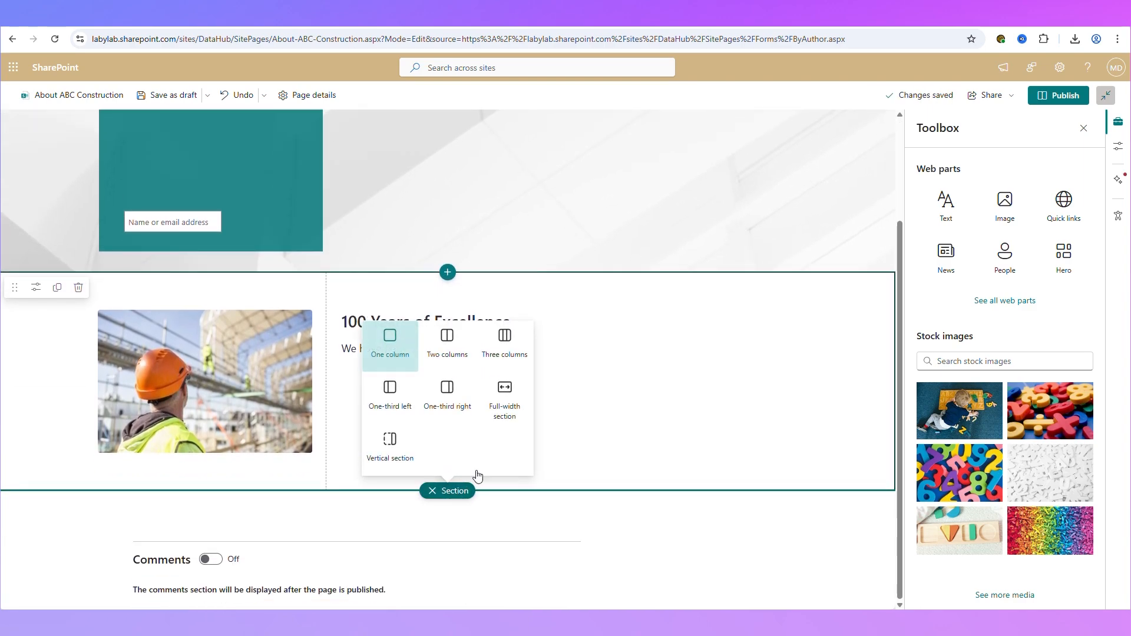
click(388, 347)
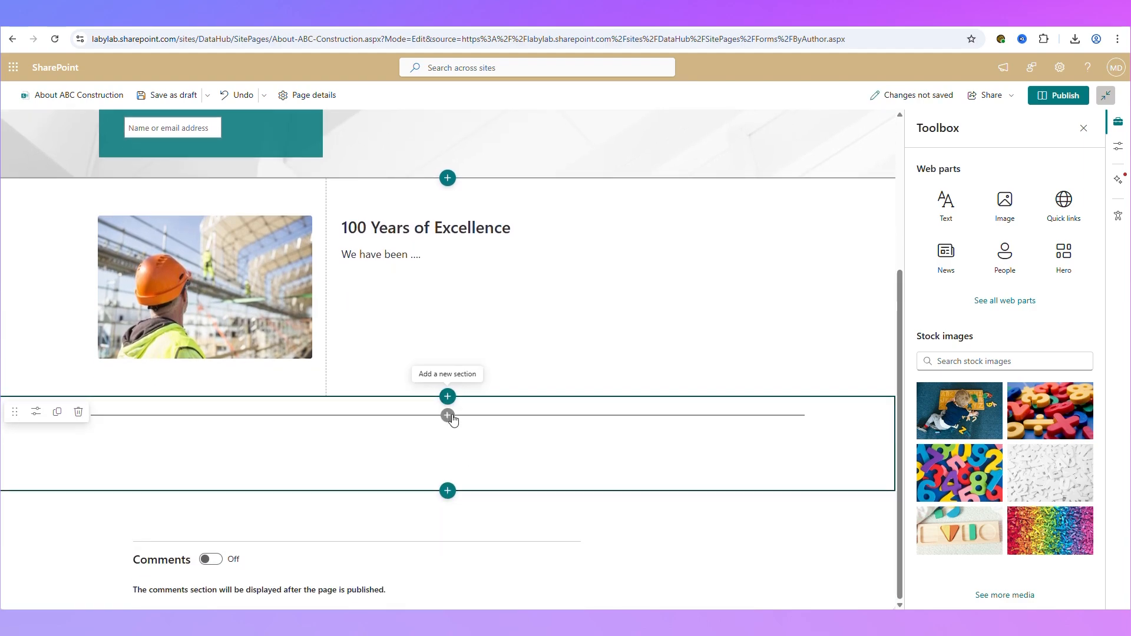
click(447, 415)
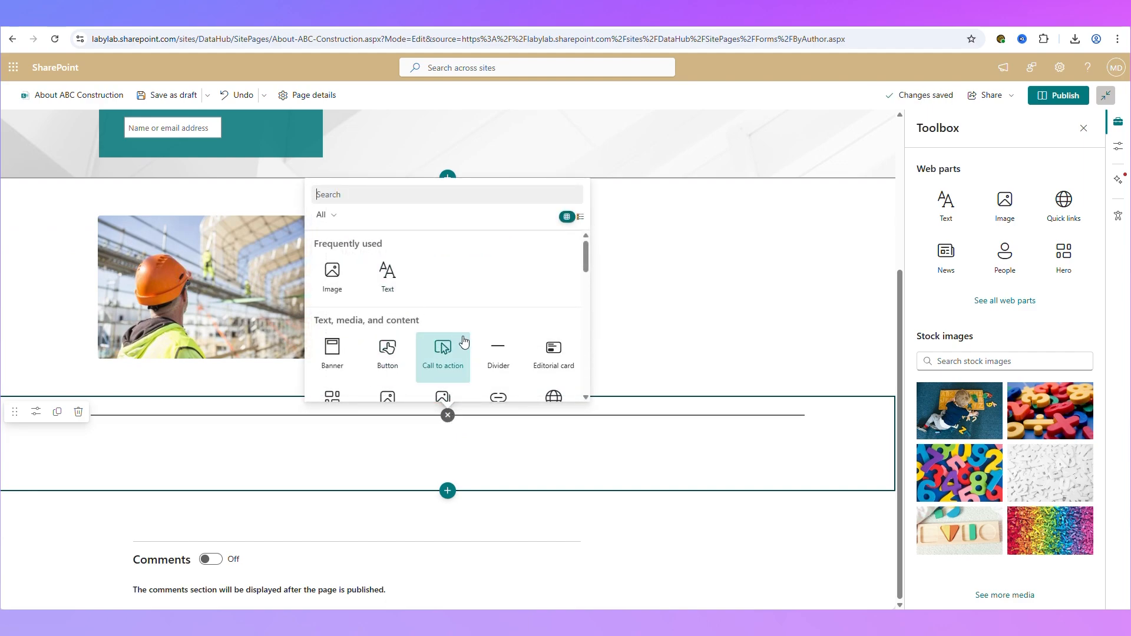
scroll(504, 324, down, 2)
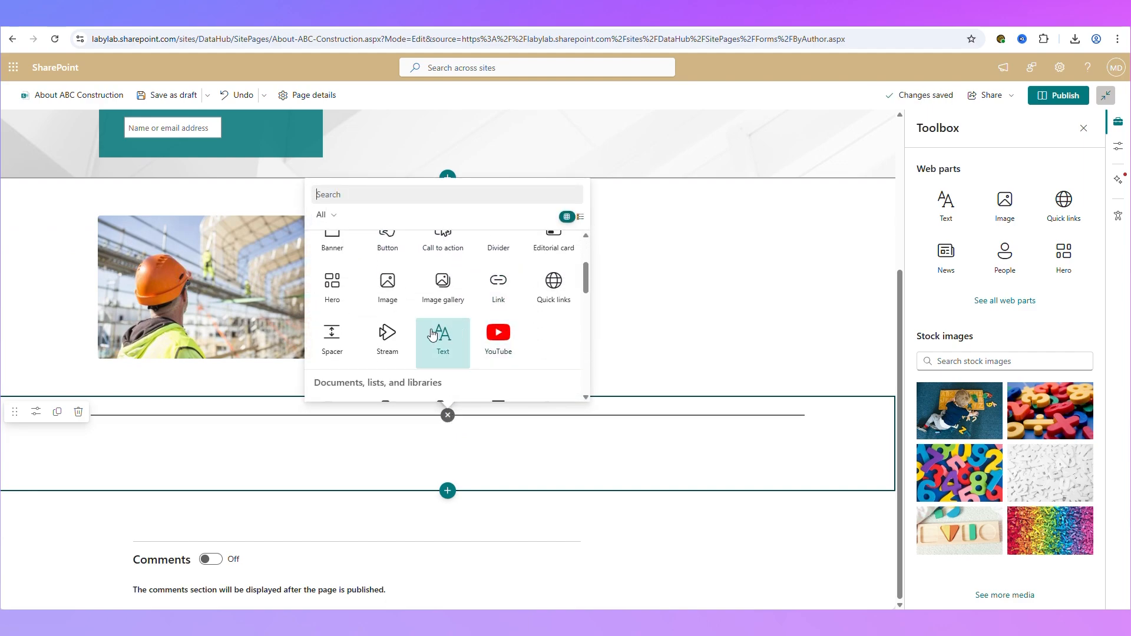
click(447, 294)
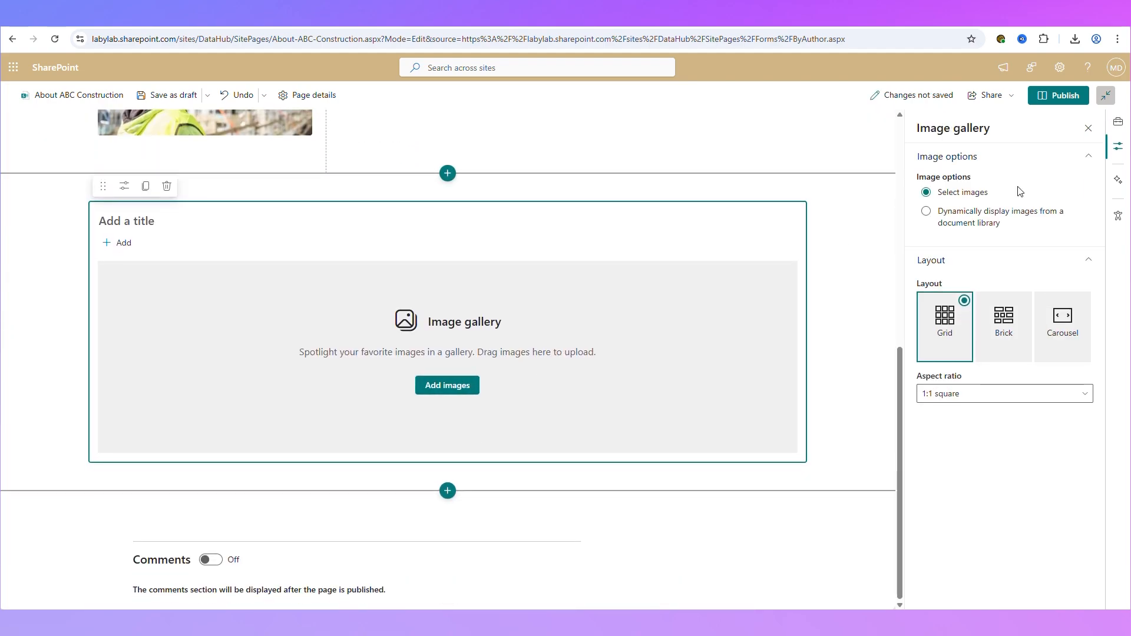
- Try displaying the gallery's images dynamically from a document library, and return to the Select images option
scroll(537, 358, up, 8)
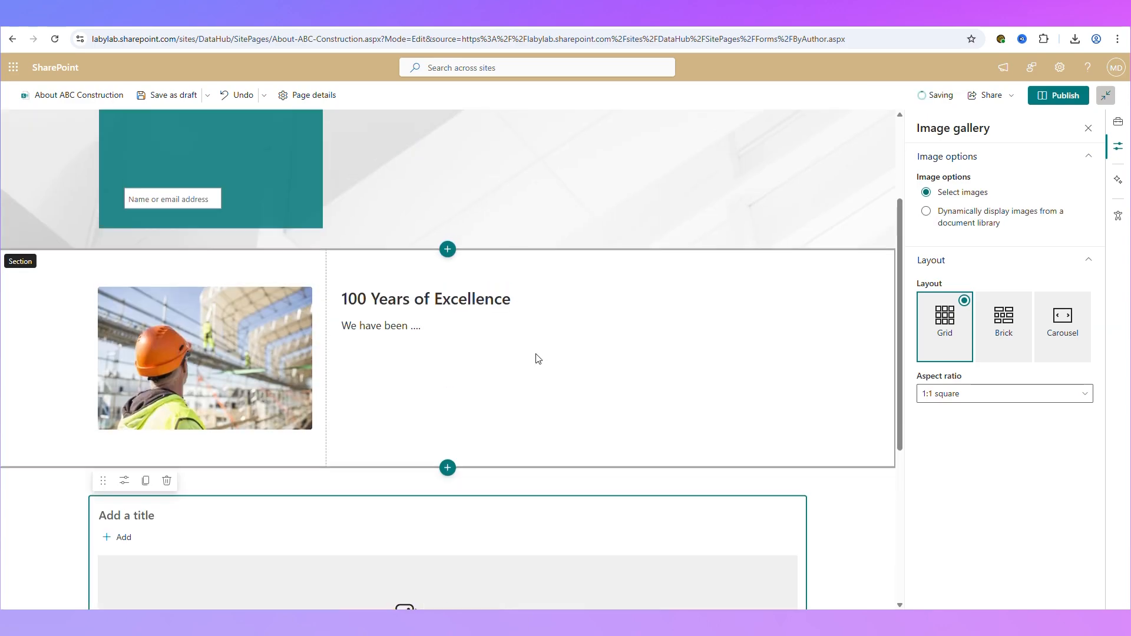
scroll(589, 353, down, 4)
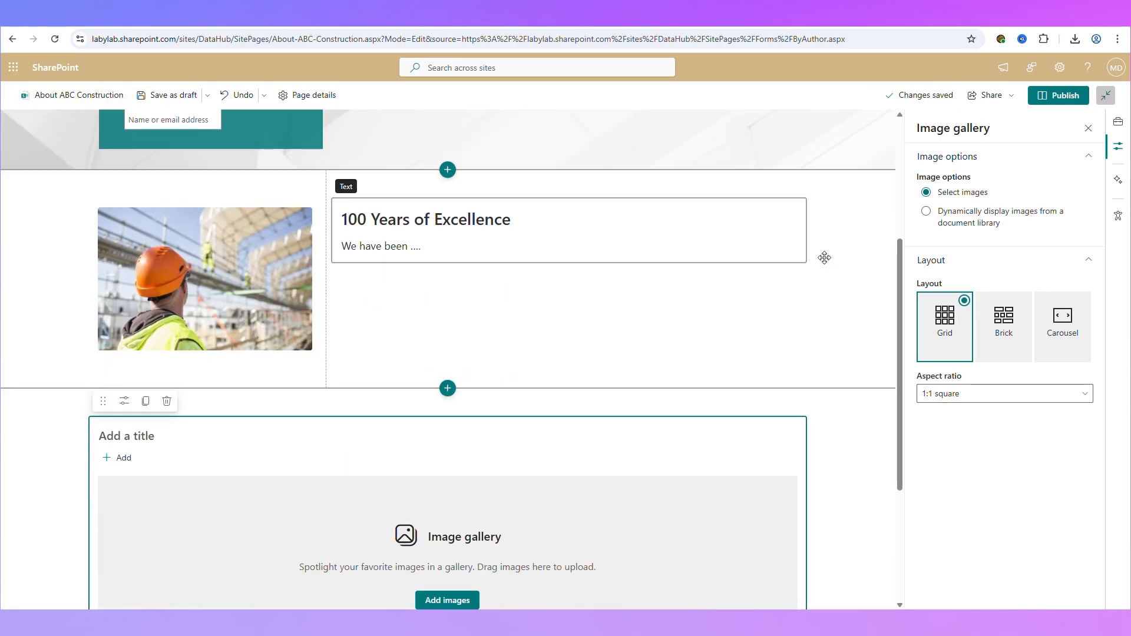
click(945, 218)
click(942, 261)
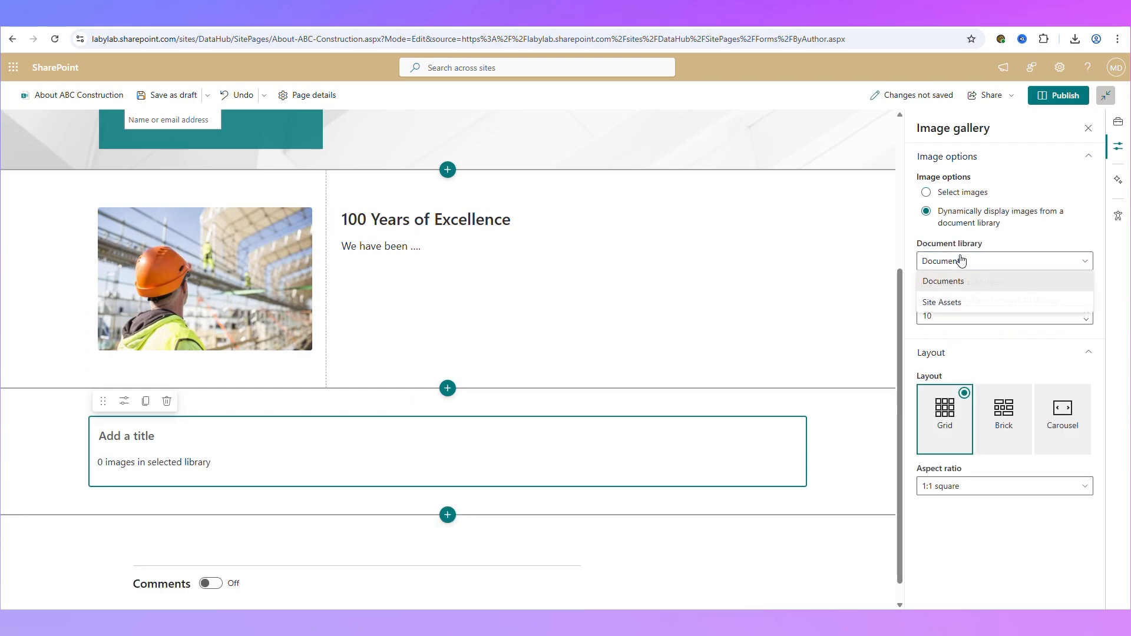
click(930, 194)
- Add five construction stock images to the gallery: a helmet holder, a crane, an orange-hat worker, a metal grinder and safety tools
scroll(850, 427, down, 3)
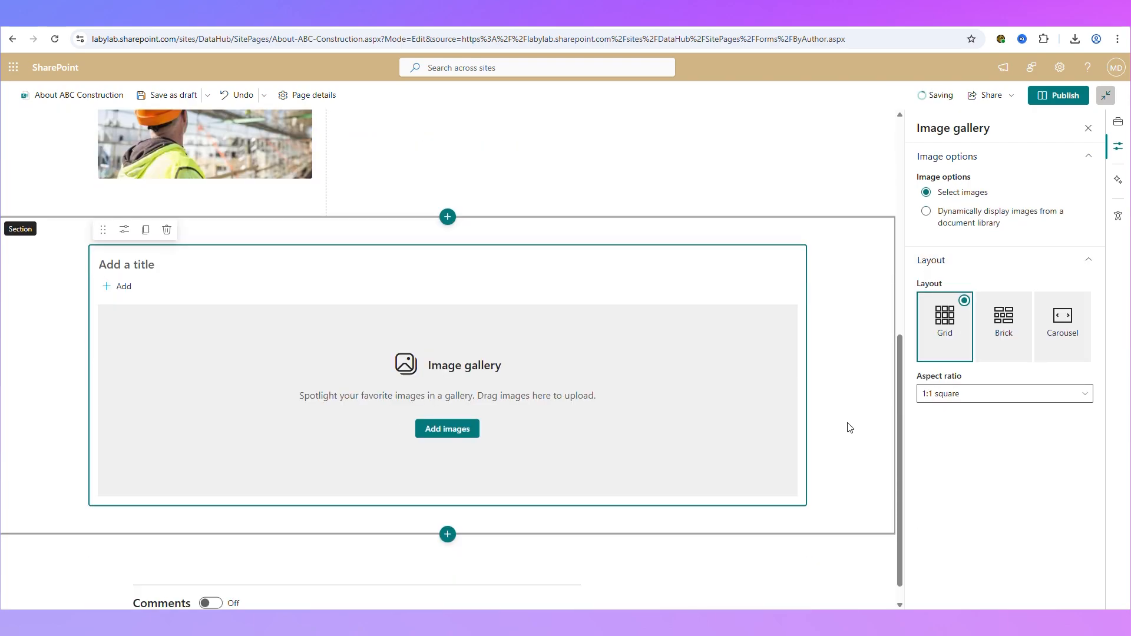
scroll(850, 428, down, 1)
click(448, 386)
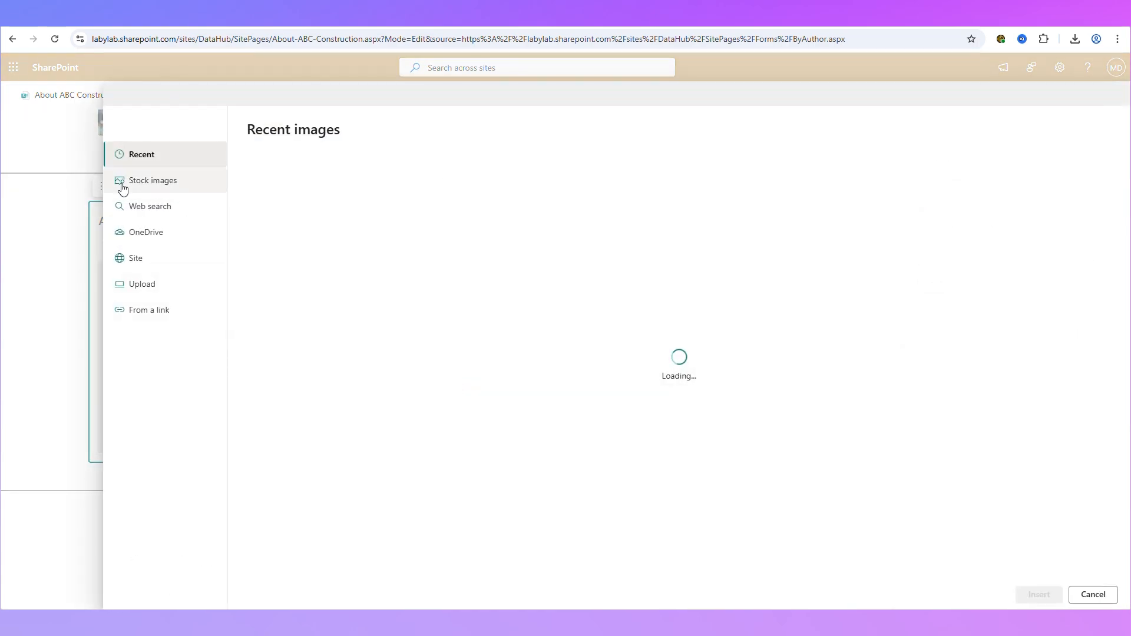
click(154, 186)
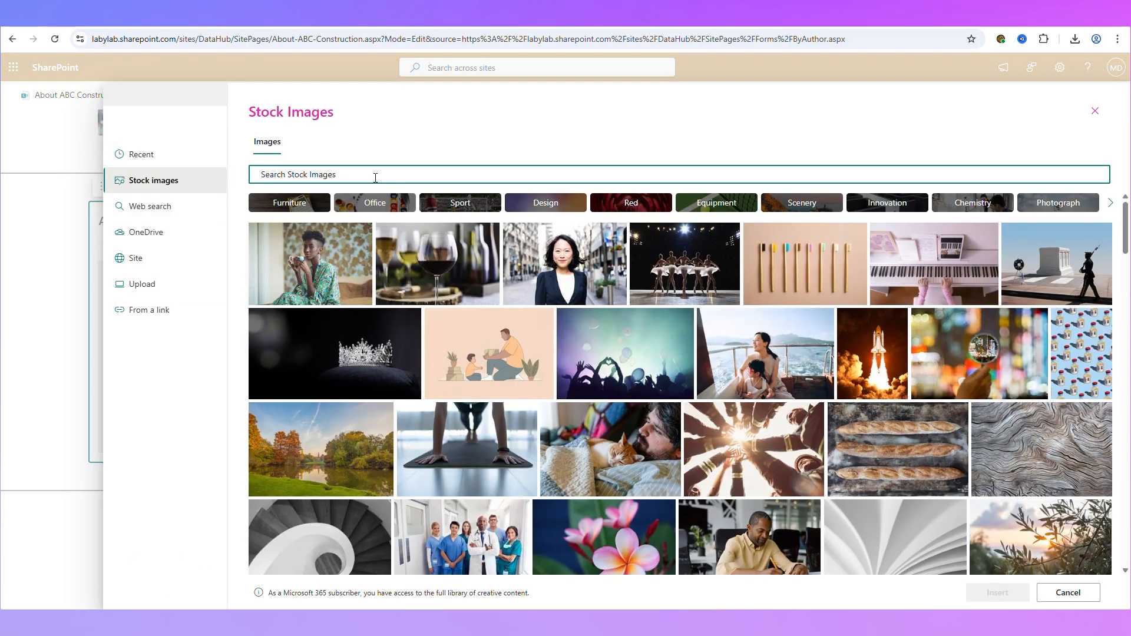
text(constructions)
key(Return)
click(335, 224)
click(477, 229)
click(675, 251)
click(782, 255)
click(900, 258)
click(997, 592)
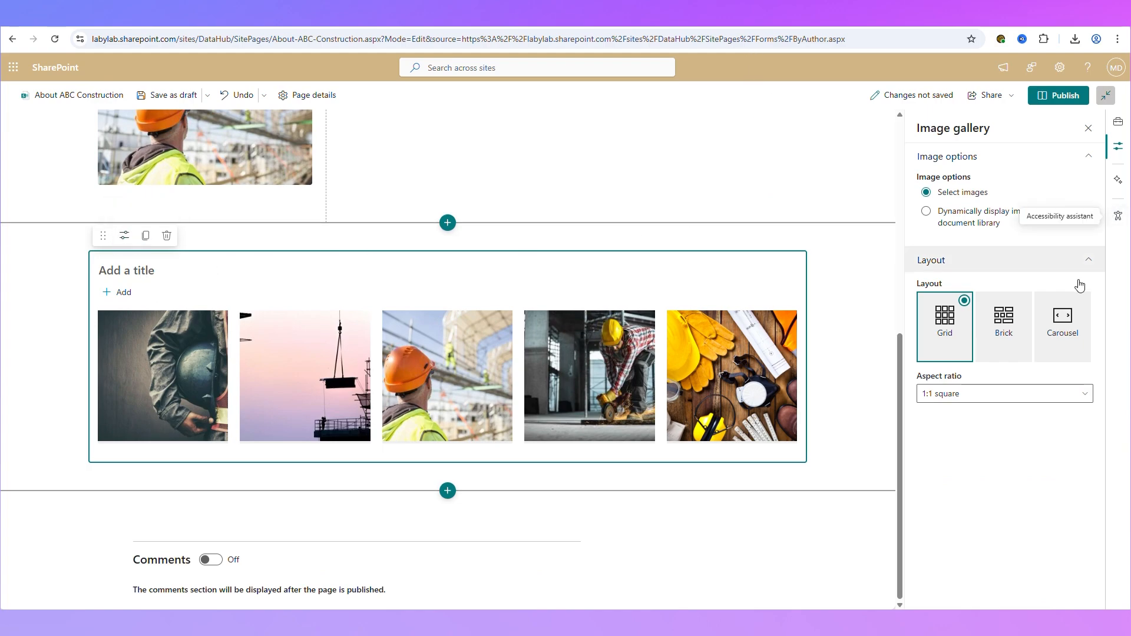
- Try the 16:9 wide aspect ratio on the image gallery and return it to 1:1 square
click(984, 396)
click(981, 437)
click(977, 395)
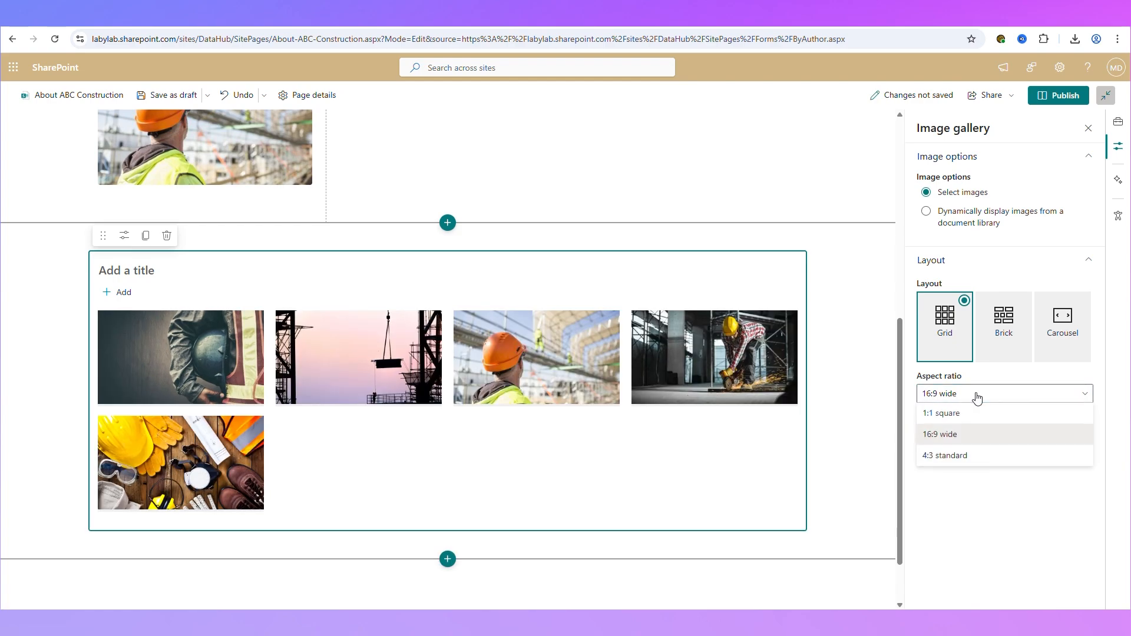
click(962, 414)
- Try the Brick and Carousel layouts for the image gallery and go back to the Grid layout
click(1011, 331)
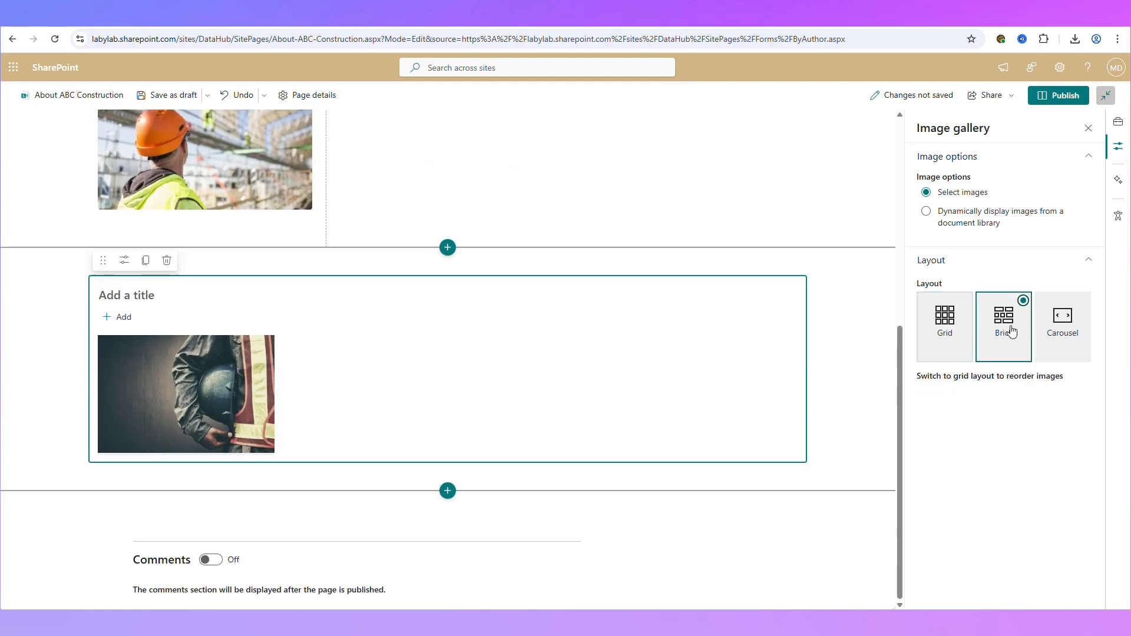
click(1070, 335)
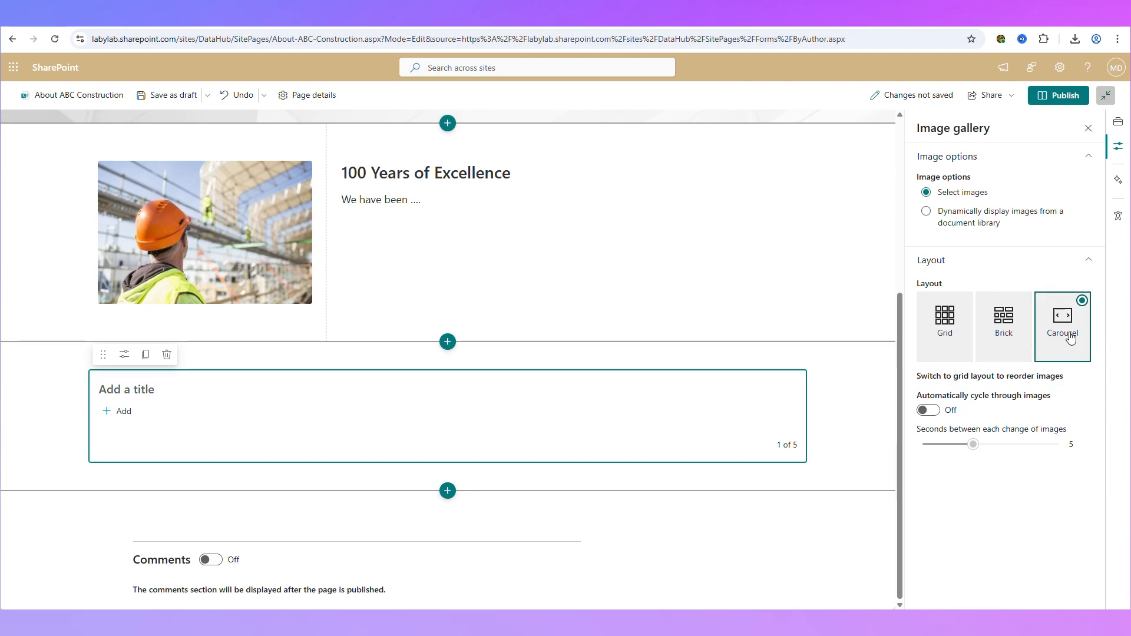
scroll(627, 348, down, 4)
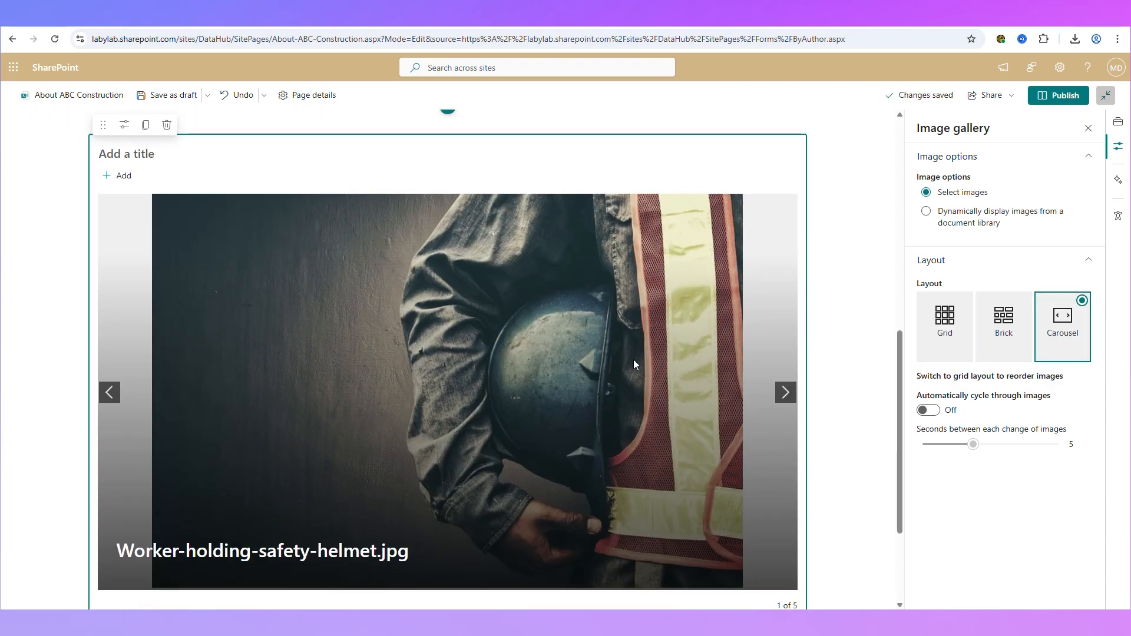
click(946, 324)
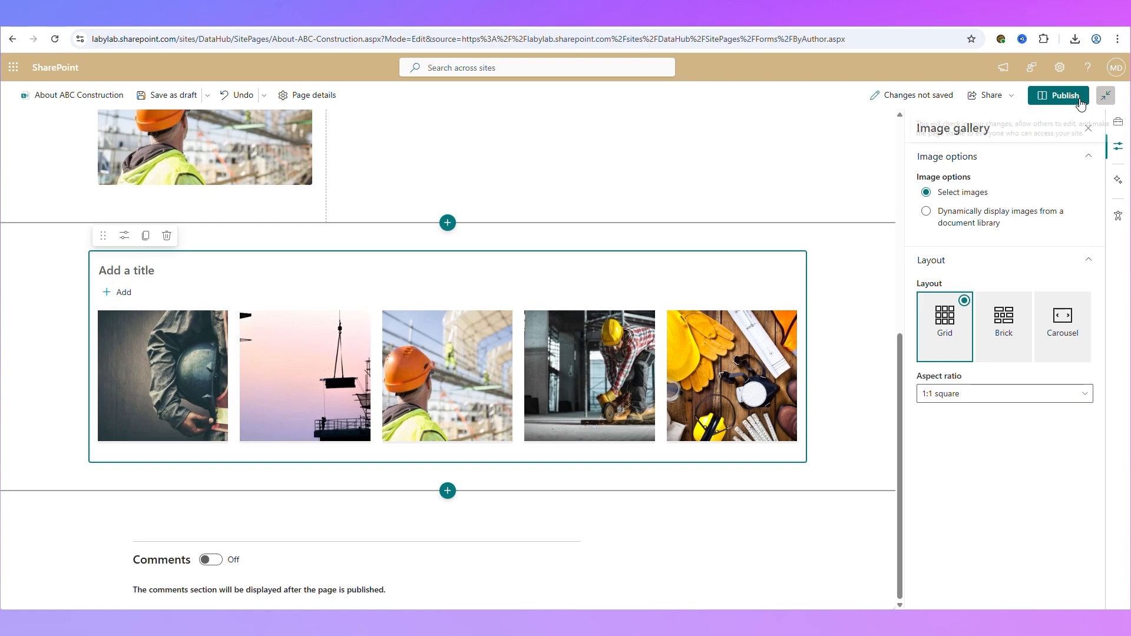
- Publish the About ABC Construction page, dismiss the suggestions for promoting it and review the published page
scroll(106, 358, up, 3)
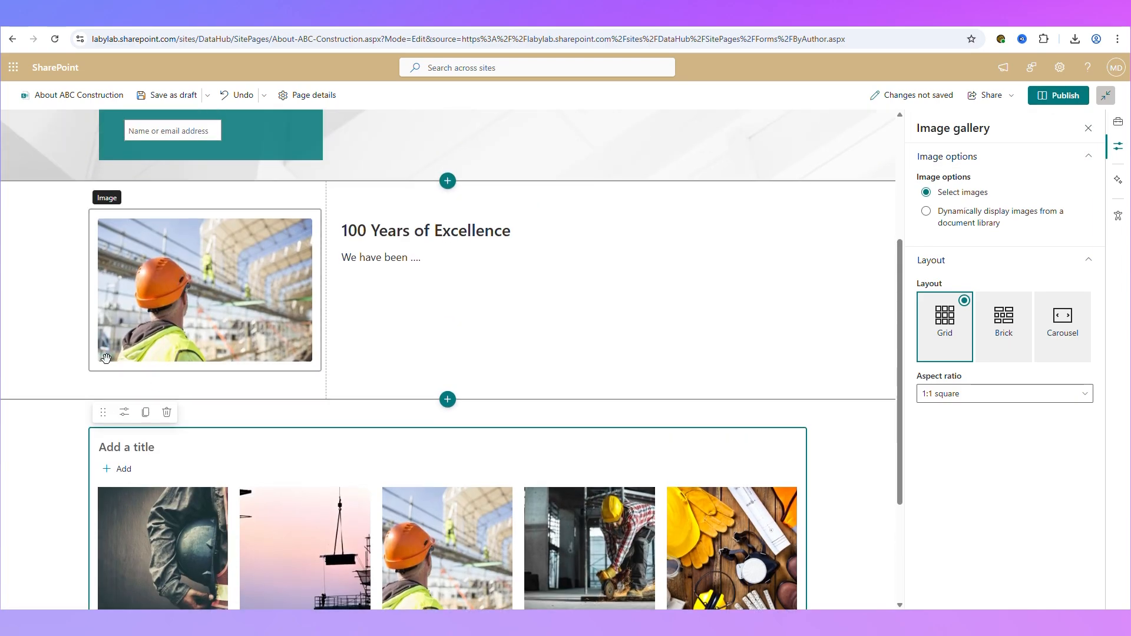
scroll(106, 359, up, 2)
scroll(120, 499, down, 3)
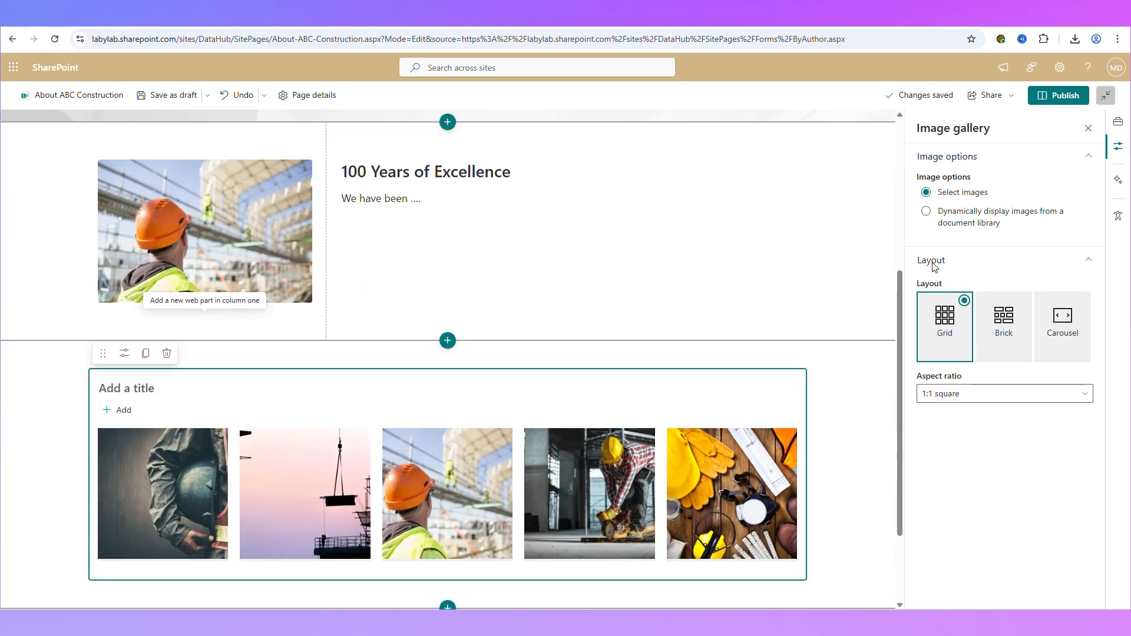
click(1063, 96)
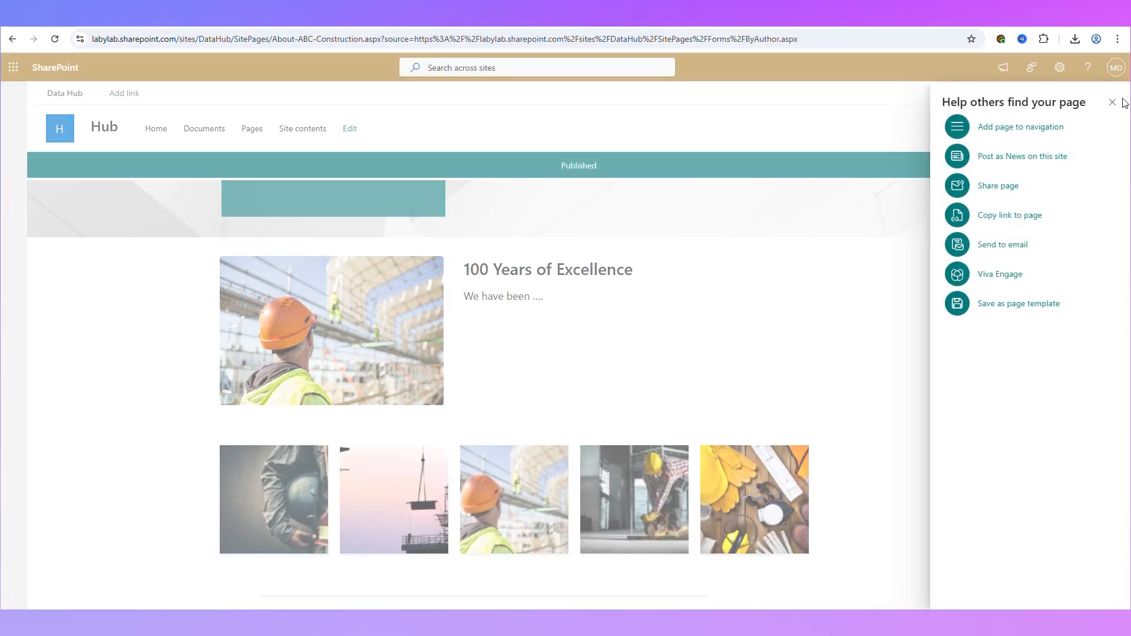
click(1112, 103)
scroll(828, 431, up, 4)
scroll(813, 360, down, 3)
scroll(813, 360, up, 3)
scroll(813, 360, down, 3)
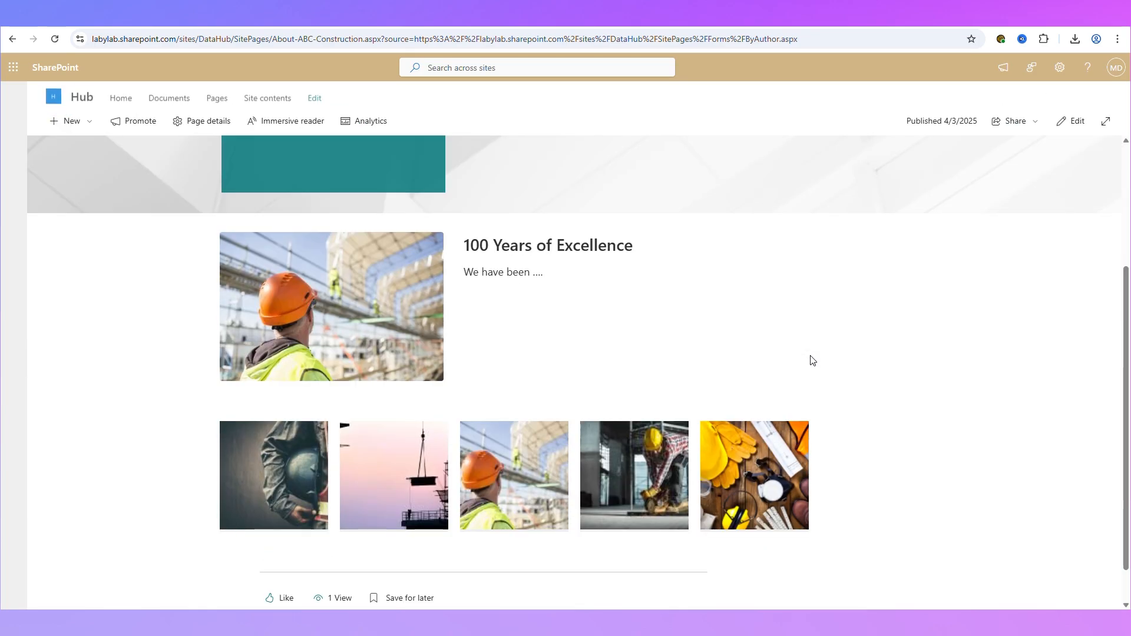
- Reopen the page for editing and complete the paragraph under the heading as "We have been delivering construction projects for 100 years."
click(1071, 121)
click(710, 485)
key(BackSpace)
key(BackSpace)
key(BackSpace)
key(BackSpace)
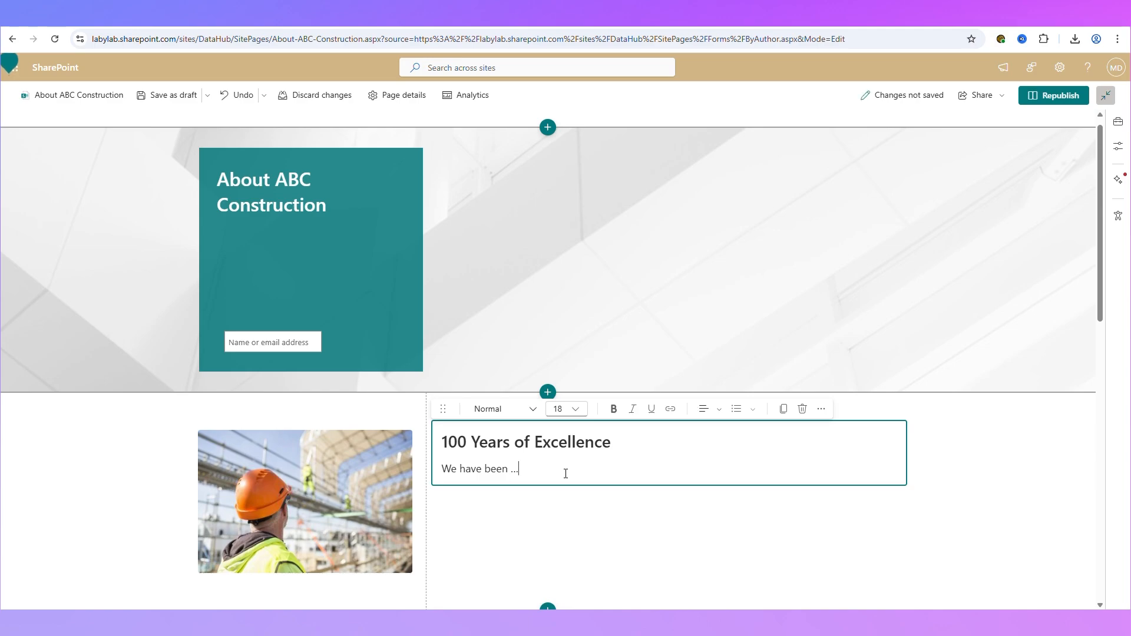
text(deliver)
text(iong)
key(BackSpace)
key(BackSpace)
key(BackSpace)
key(BackSpace)
text(njg)
text( construction projects for 100 years)
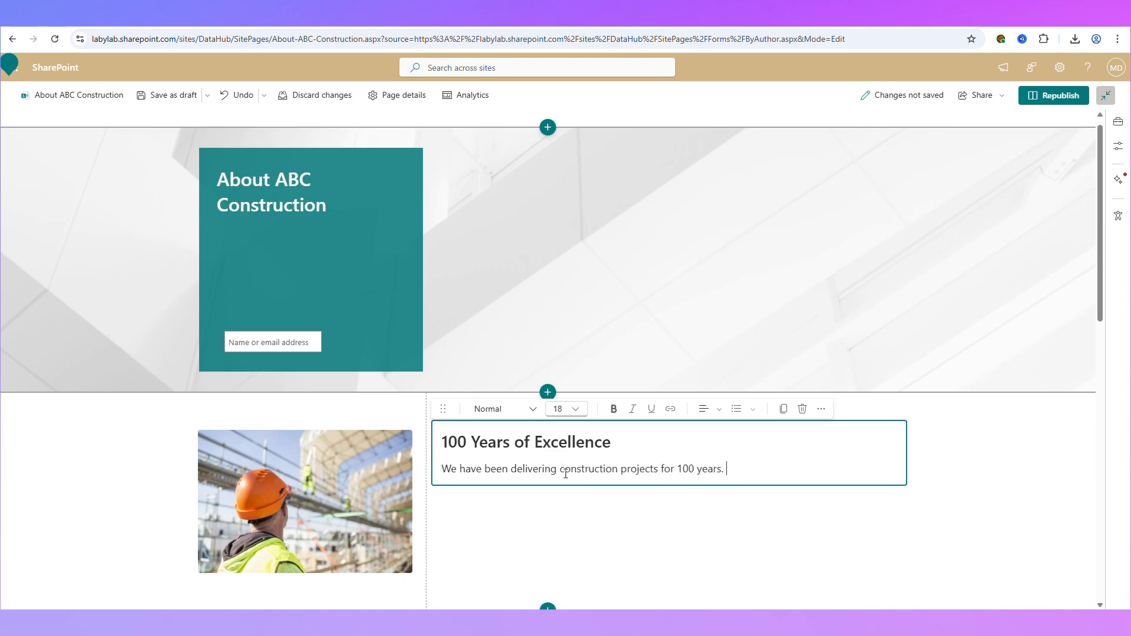
click(679, 530)
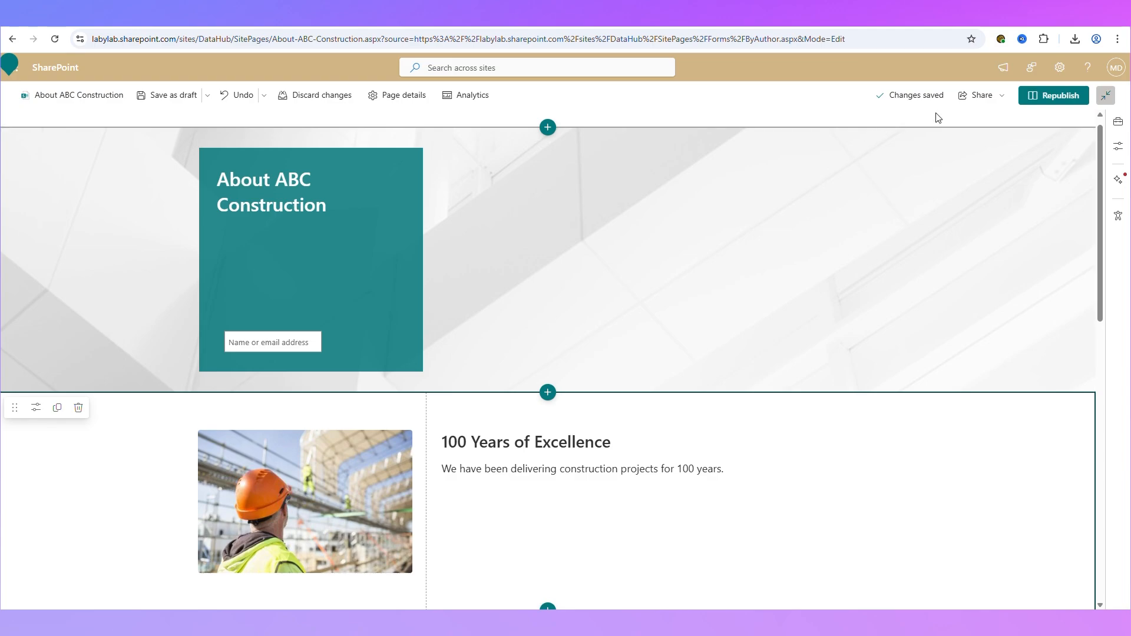
- Review the edited About ABC Construction page and republish it
scroll(913, 285, up, 1)
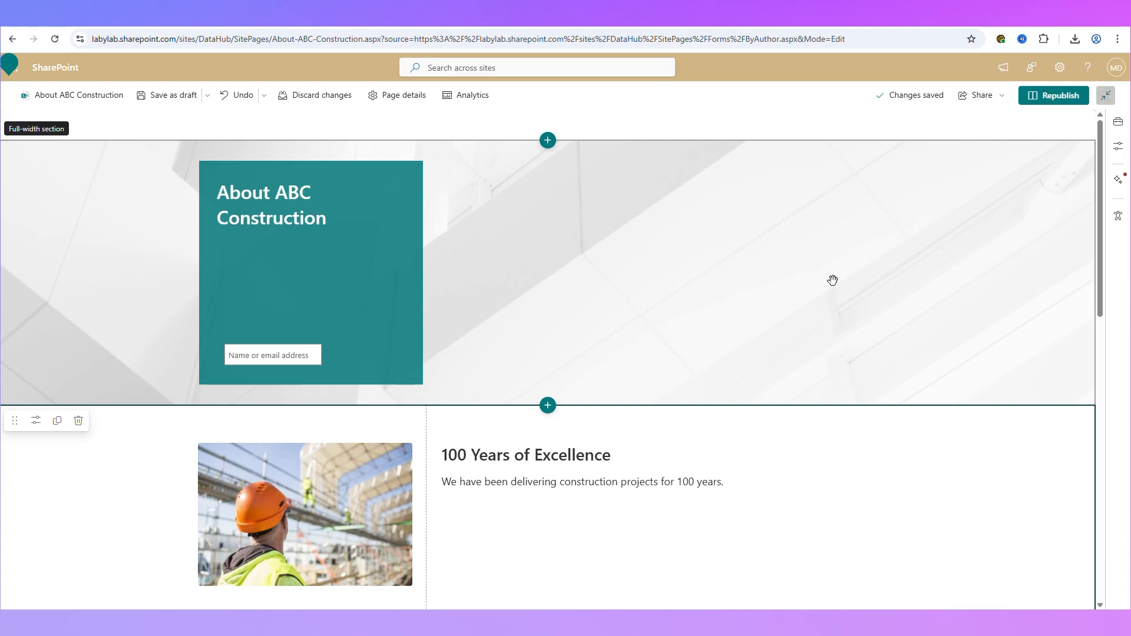
scroll(891, 421, down, 9)
scroll(889, 426, up, 8)
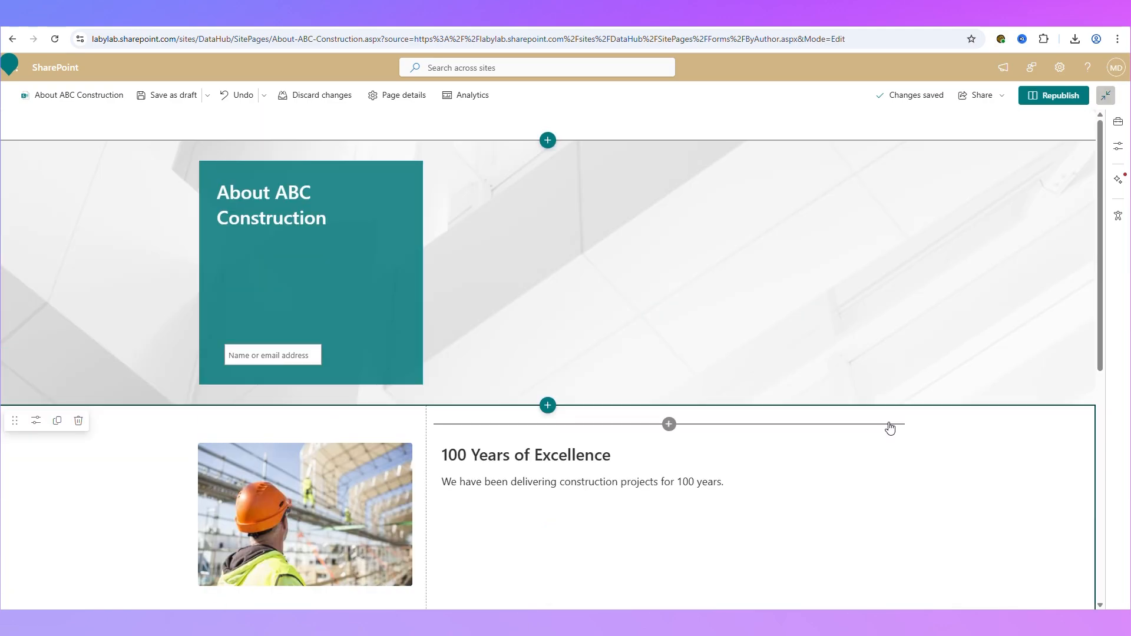
scroll(725, 404, down, 5)
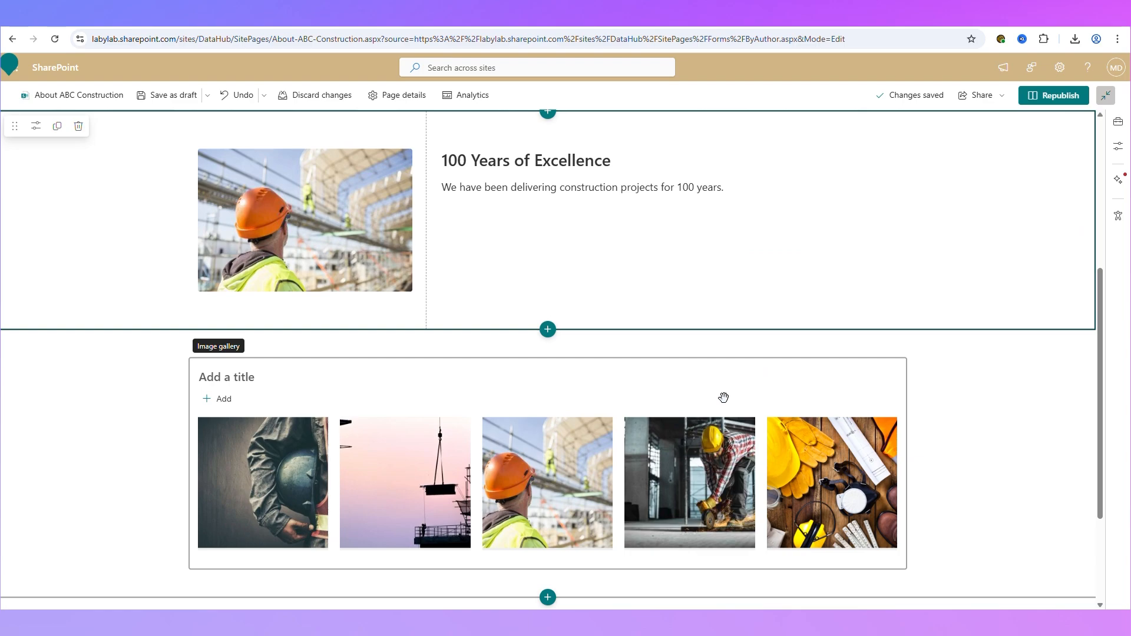
scroll(723, 397, up, 5)
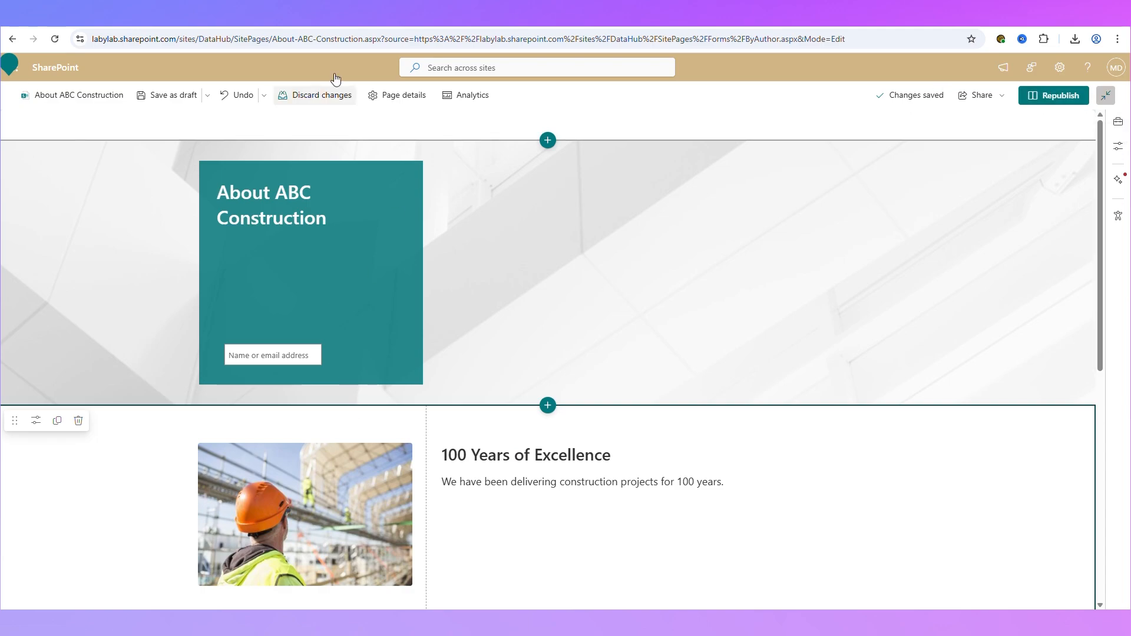
click(1050, 101)
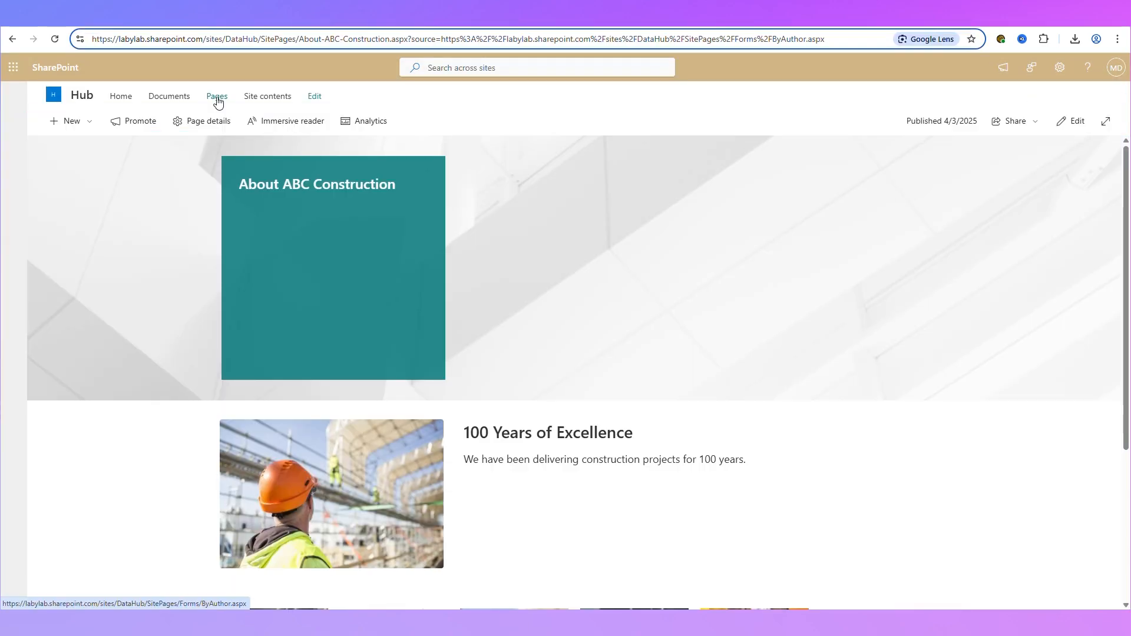
- Copy the link to About-ABC-Construction.aspx from the site's page library, allowing clipboard access for the site
click(218, 99)
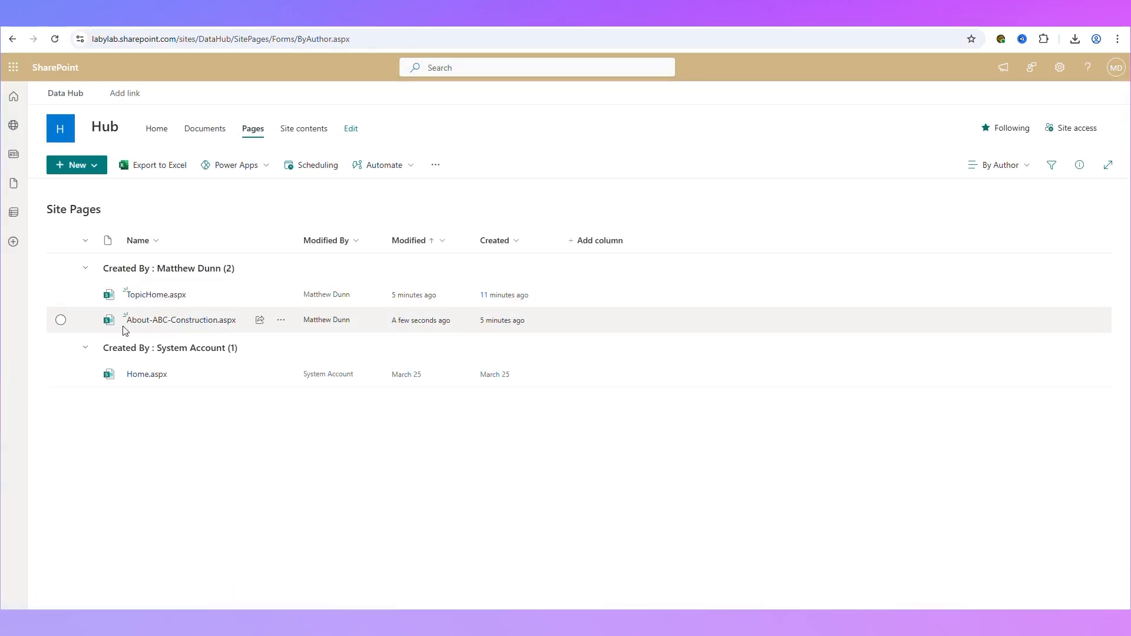
click(283, 321)
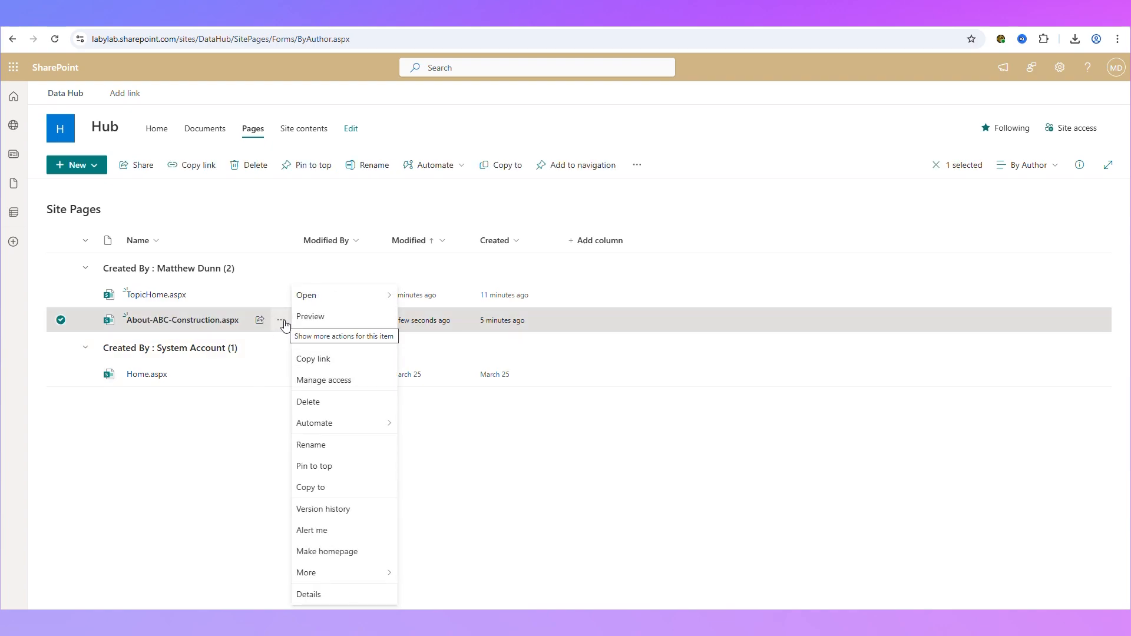
click(305, 360)
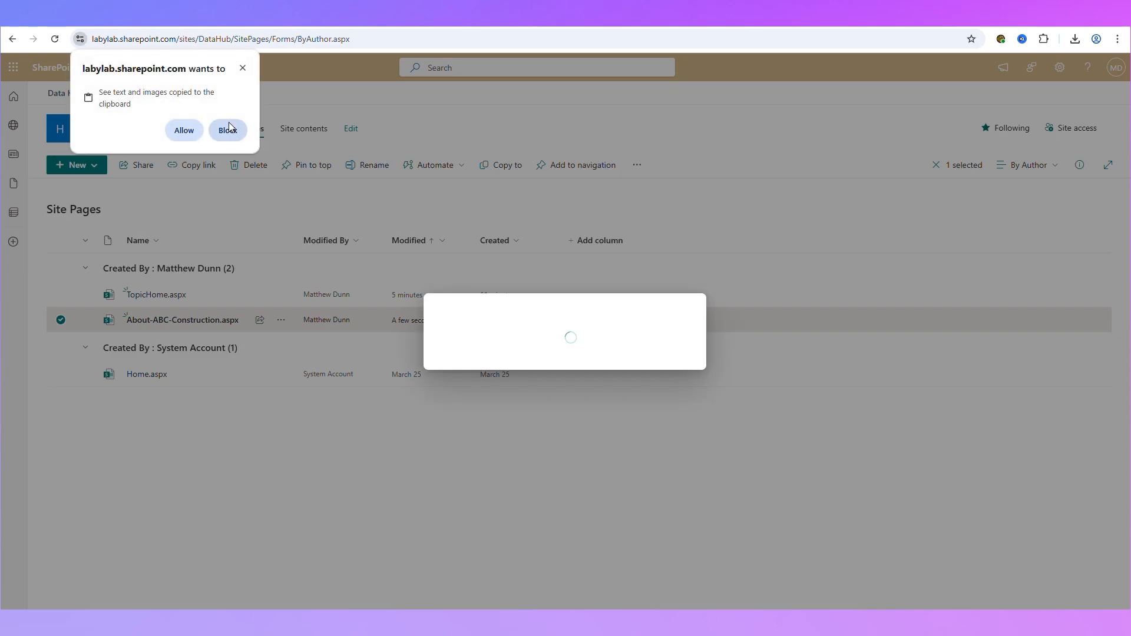
click(184, 137)
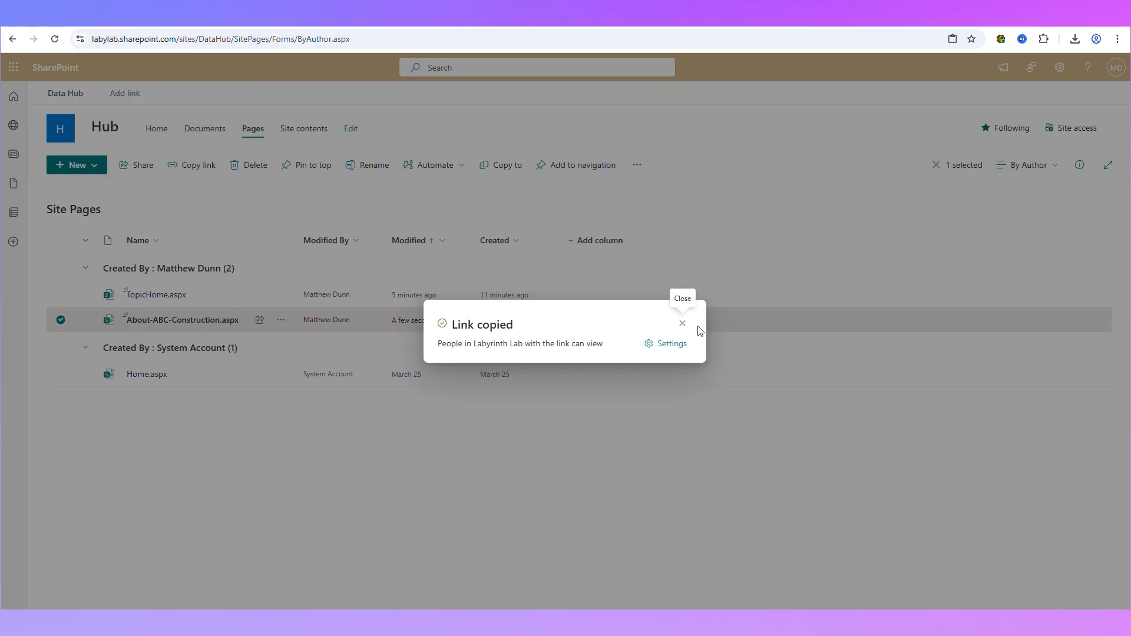
click(678, 318)
- Return to the hub's home page and remove the Site contents and Pages links from the site navigation
click(157, 133)
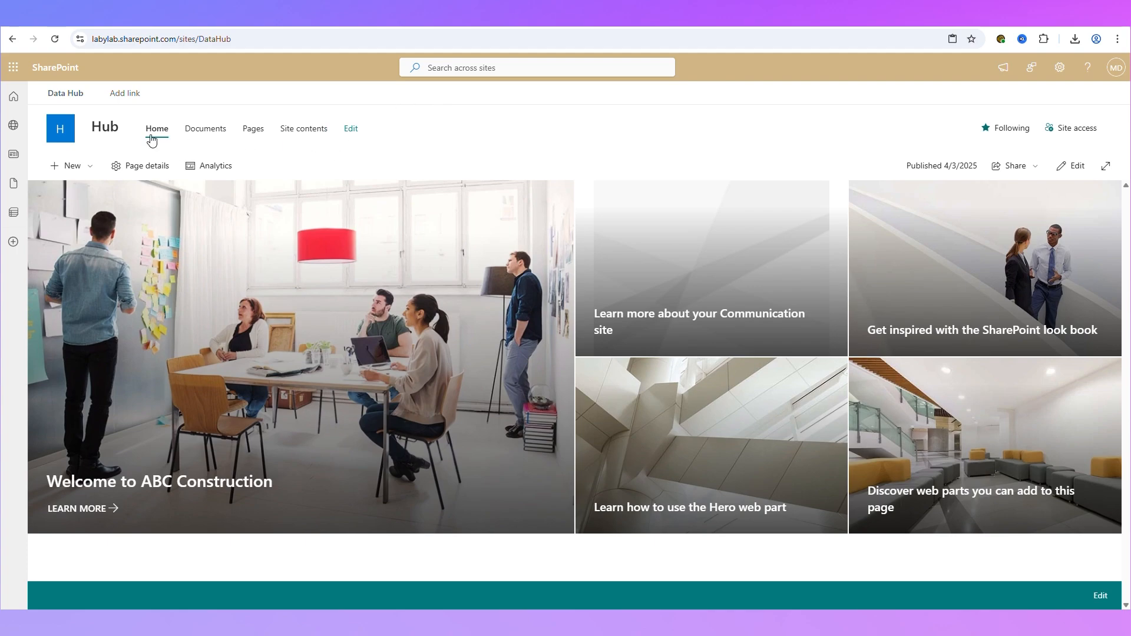
click(352, 129)
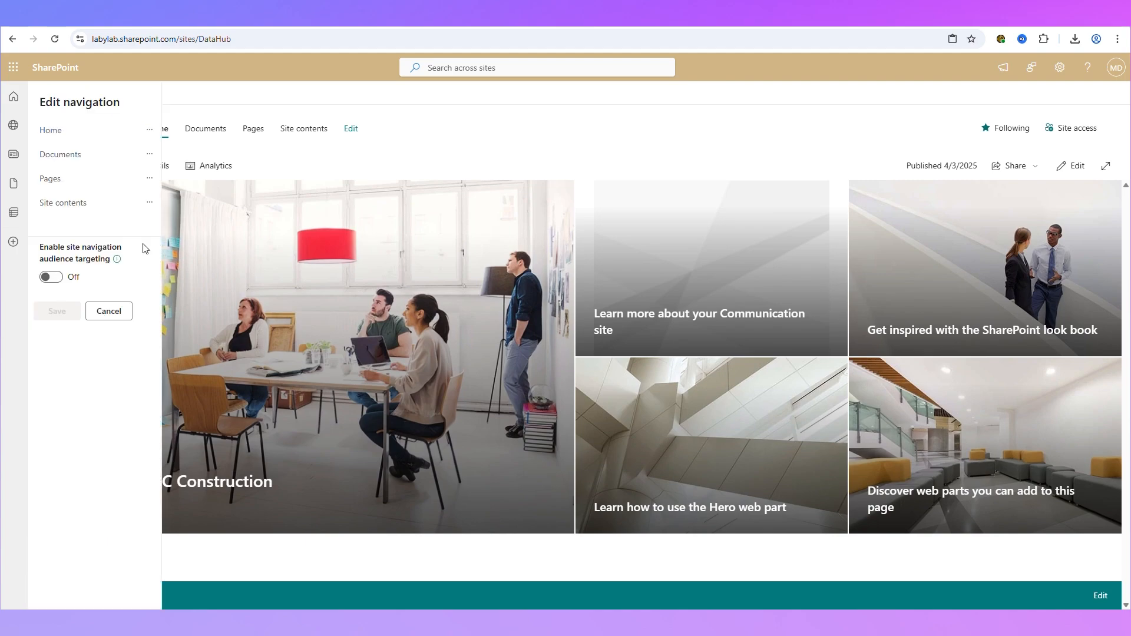
click(150, 202)
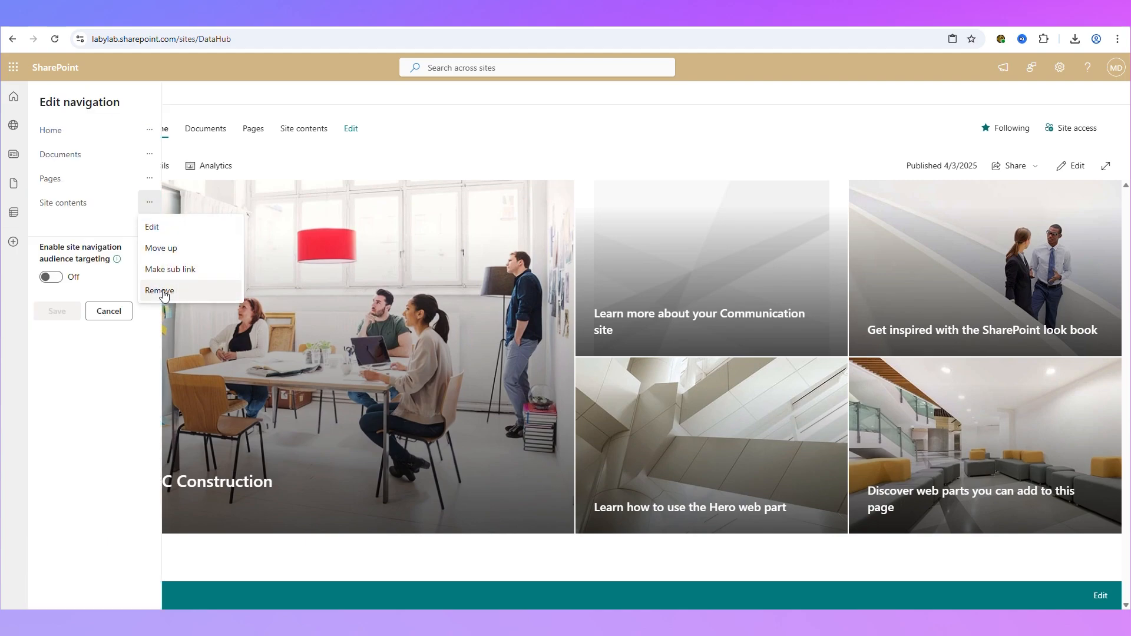
click(164, 292)
click(150, 178)
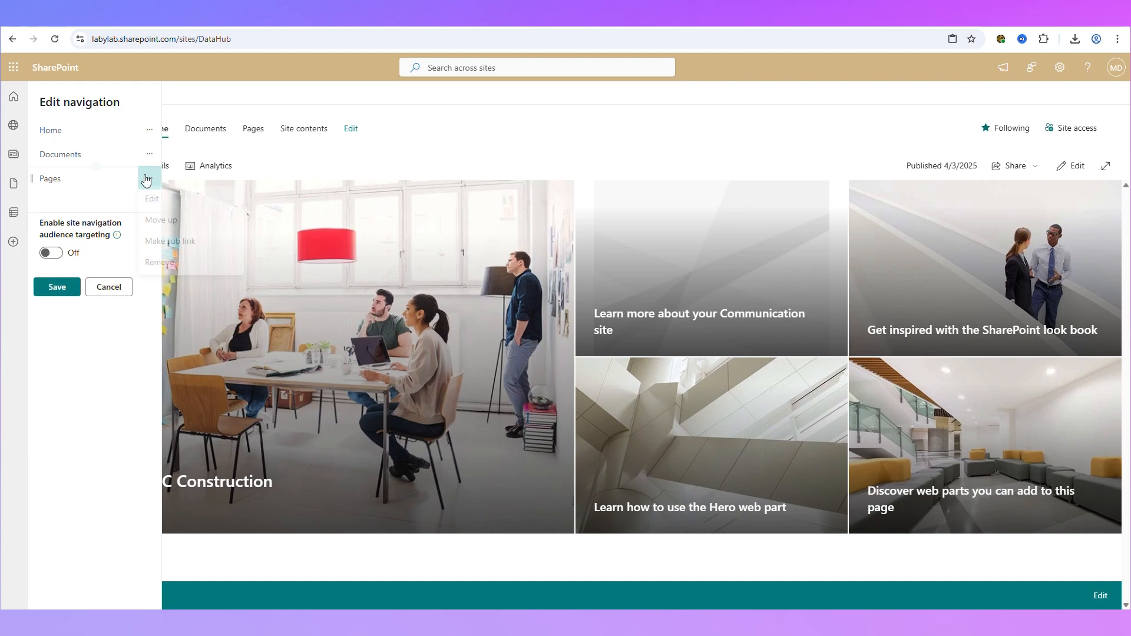
click(159, 266)
- Add a navigation link named About below Documents using the copied About-ABC-Construction.aspx address, and save the navigation
mouse_move(95, 168)
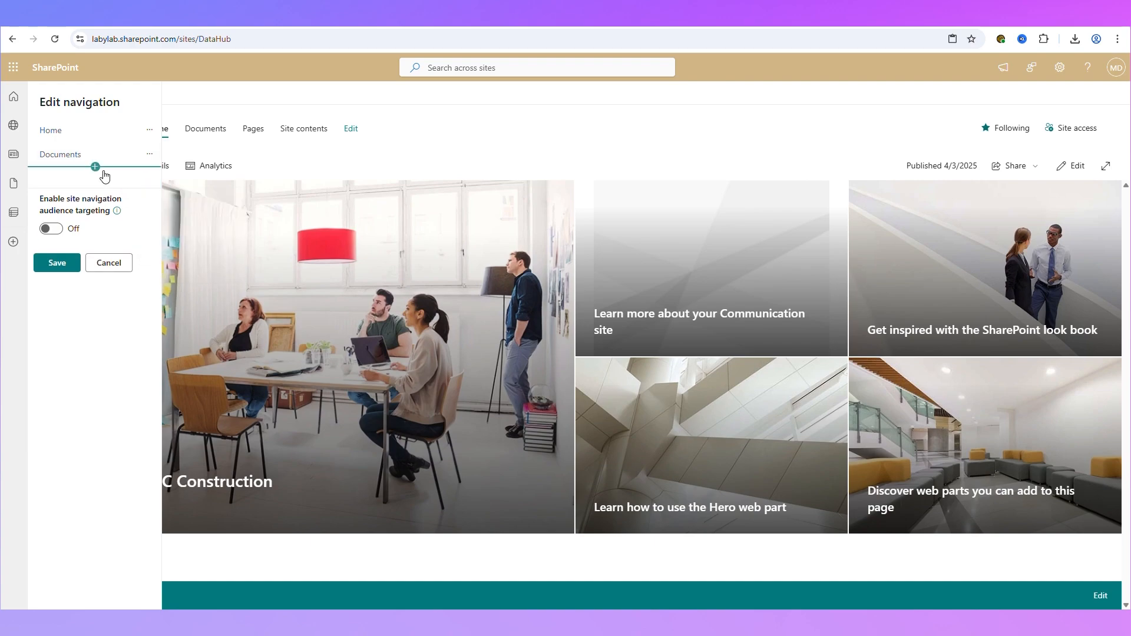
click(95, 168)
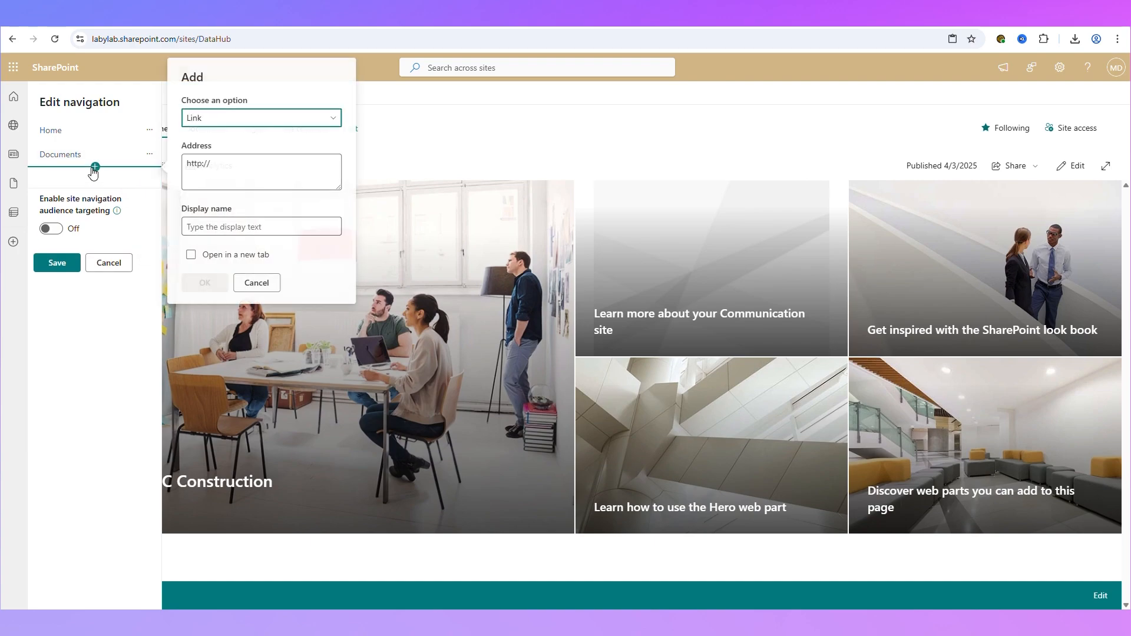
triple_click(224, 173)
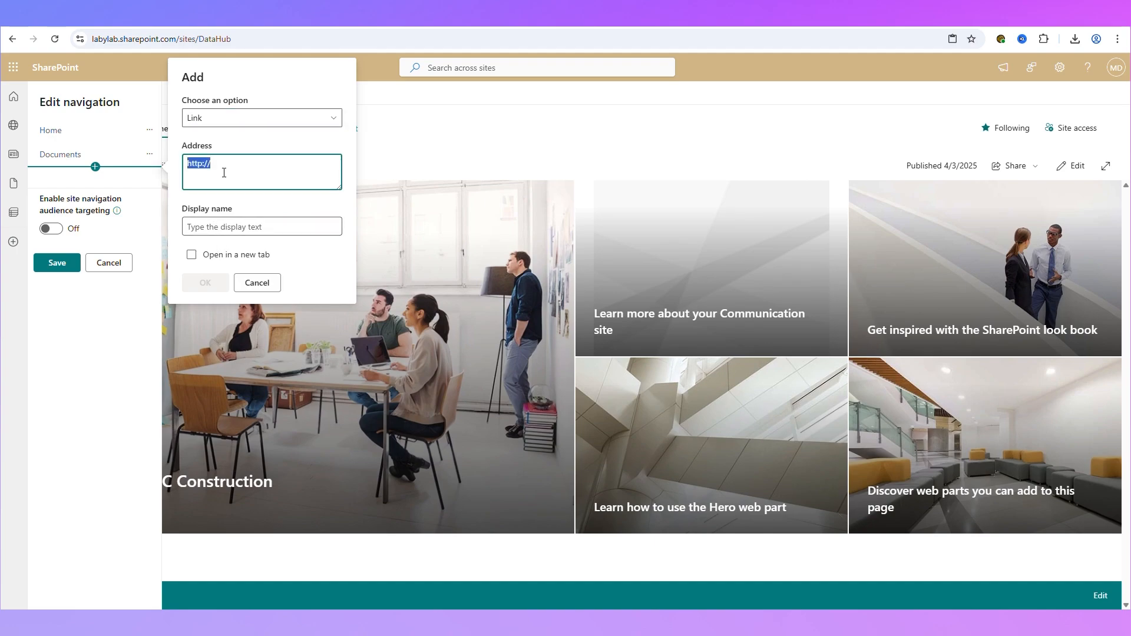
key(ctrl+v)
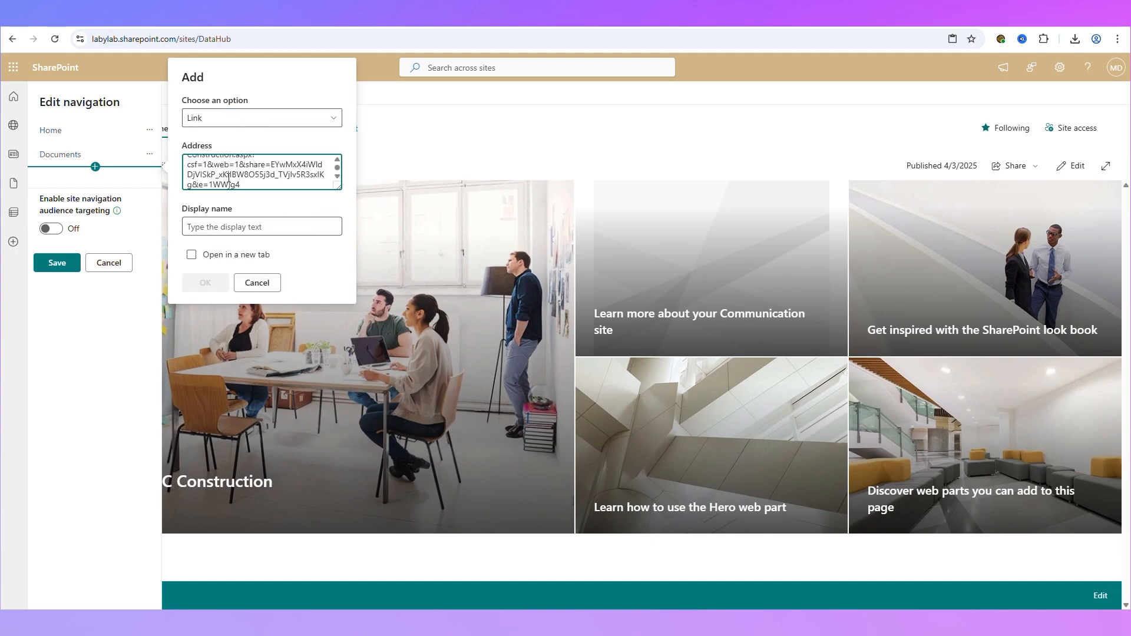
click(241, 230)
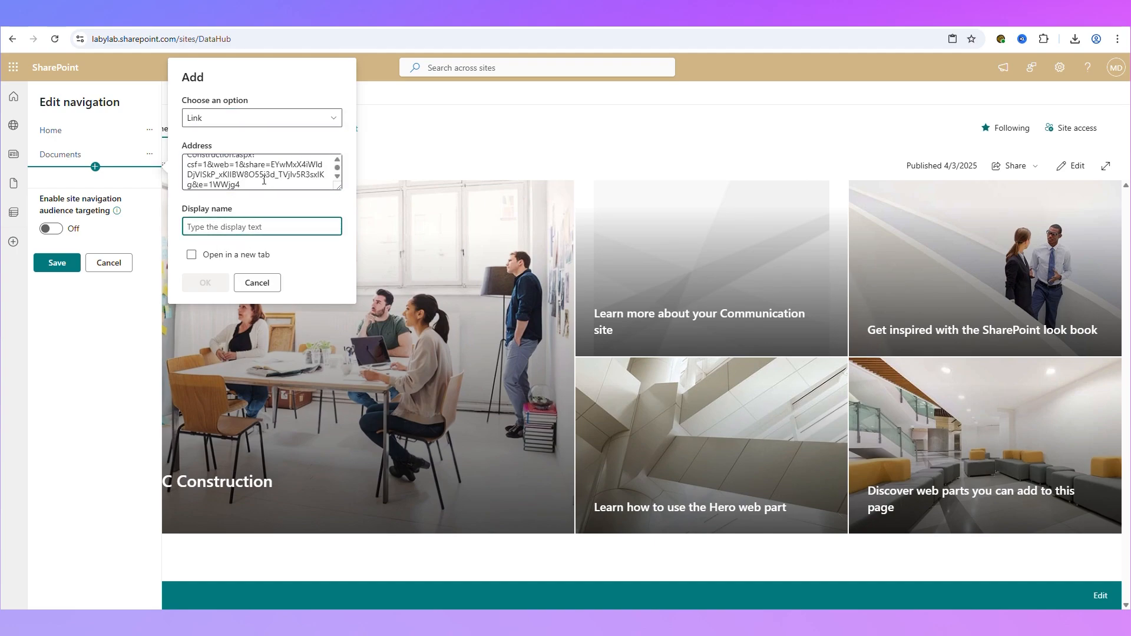
text(C)
key(BackSpace)
text(About)
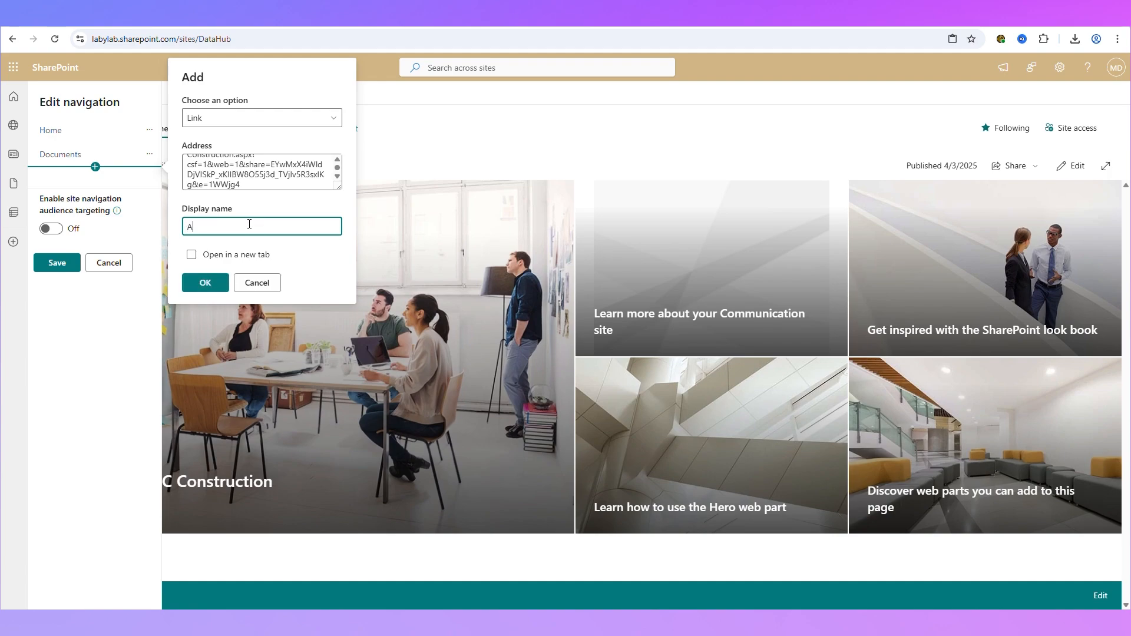
click(204, 283)
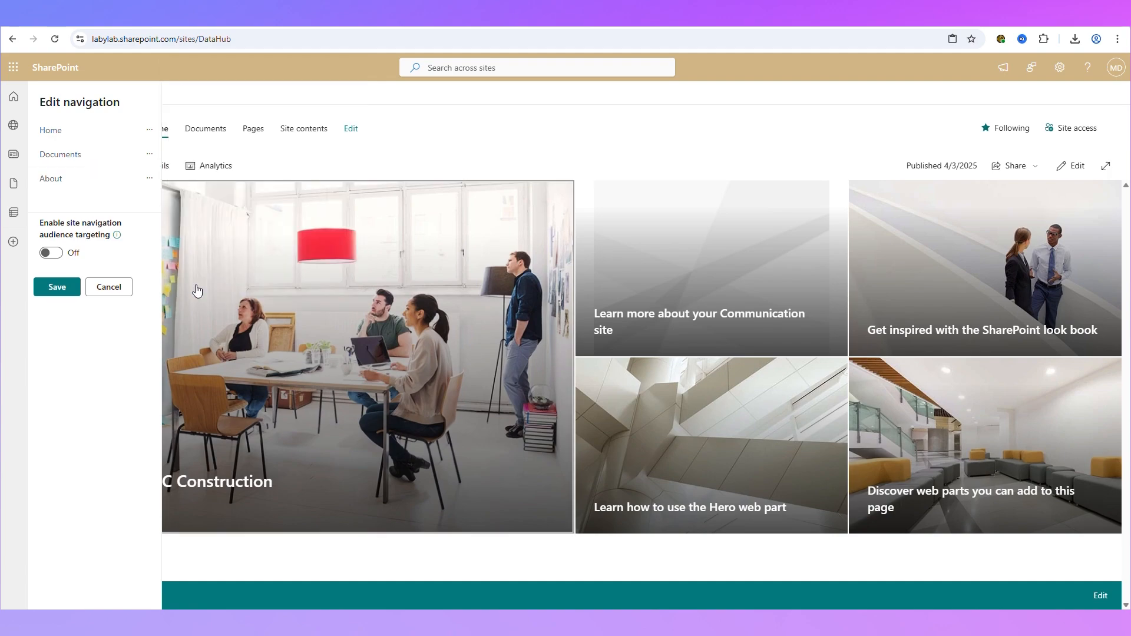
click(58, 287)
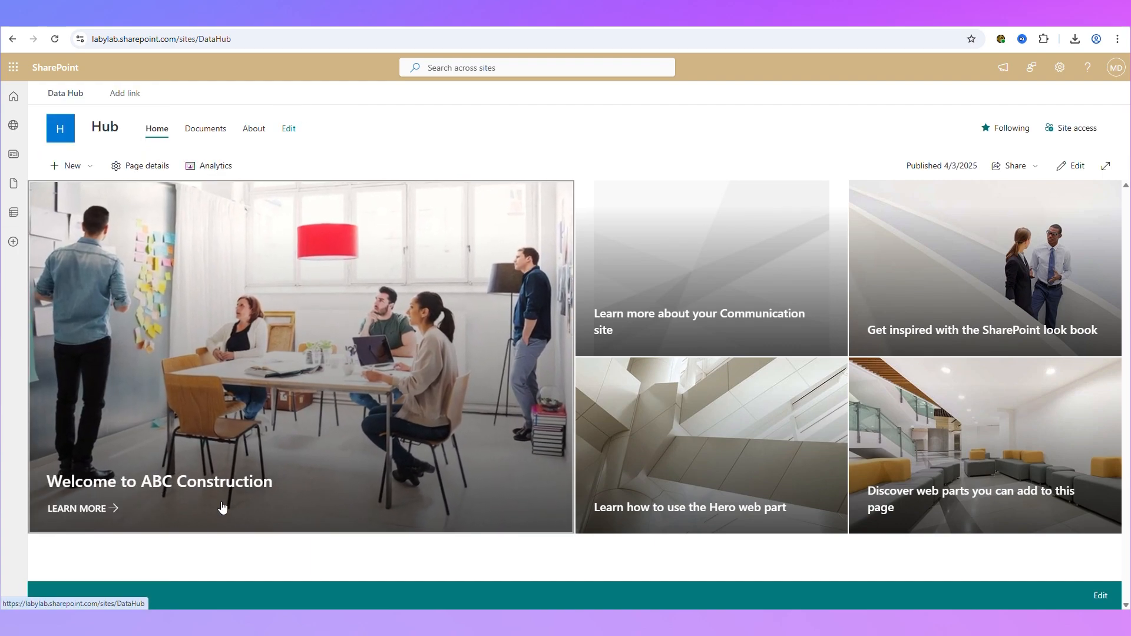
- Reopen the site navigation for editing and move the About link up to the first position
click(290, 131)
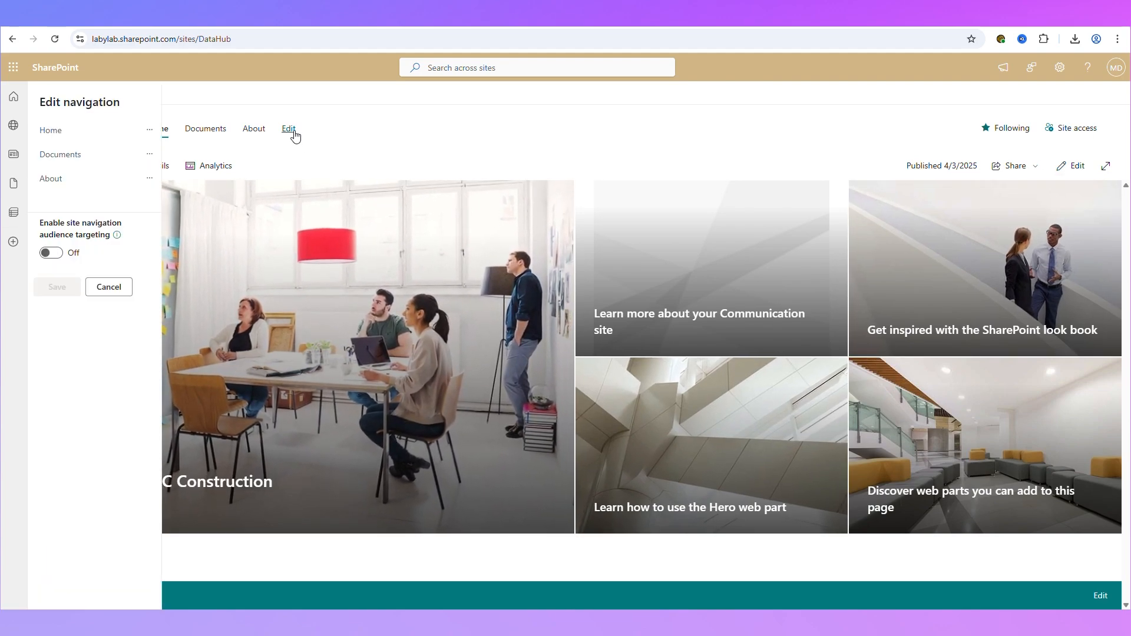
click(154, 180)
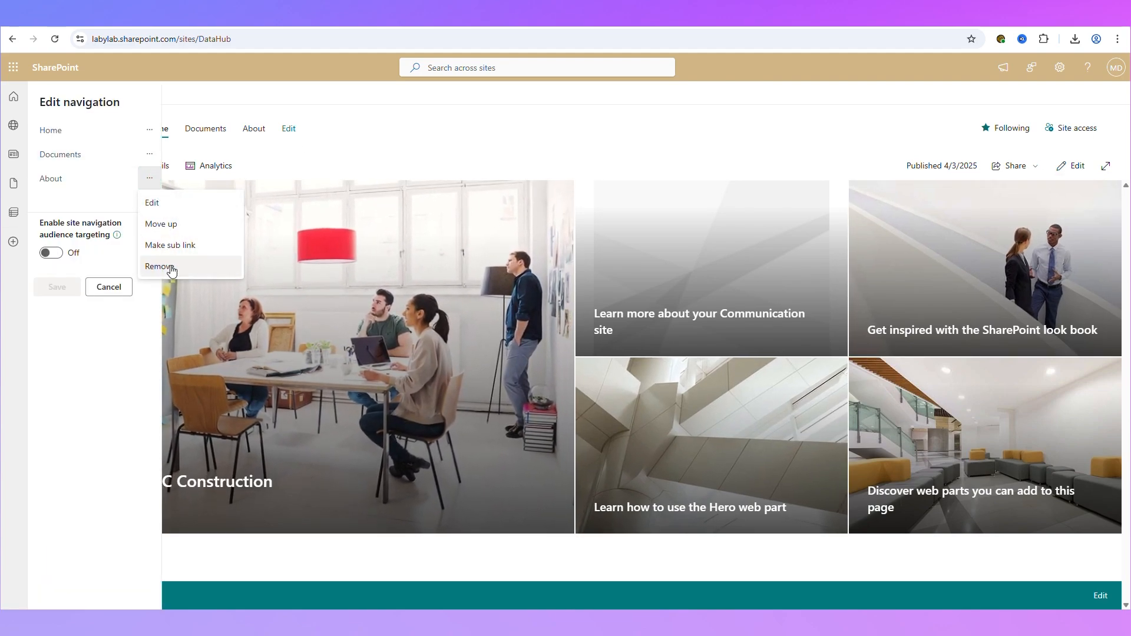
click(158, 223)
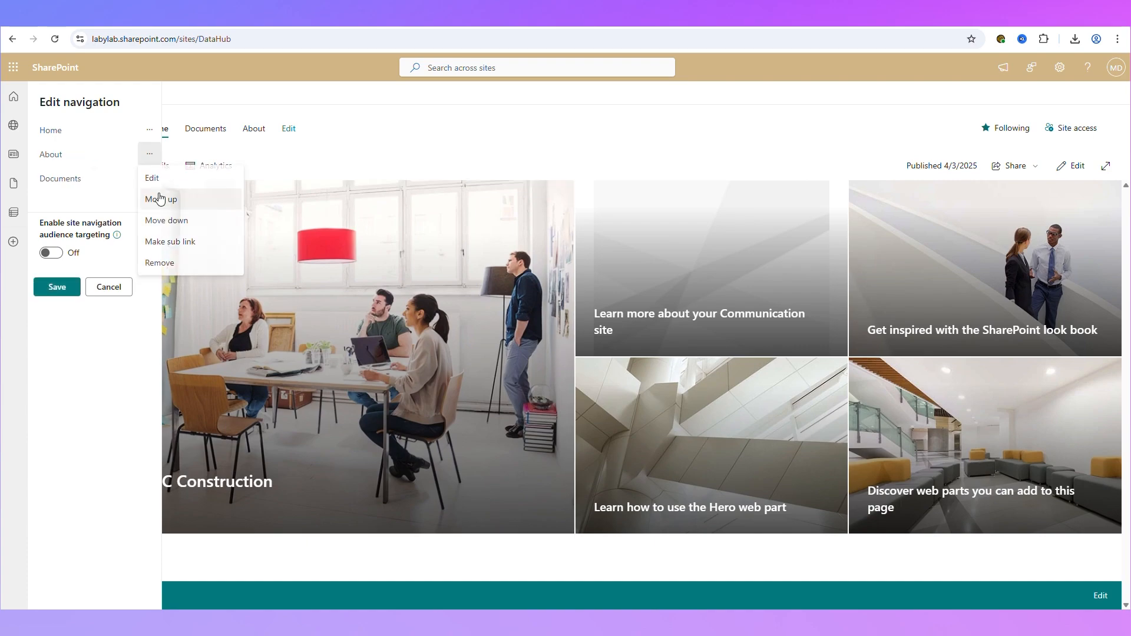
click(165, 199)
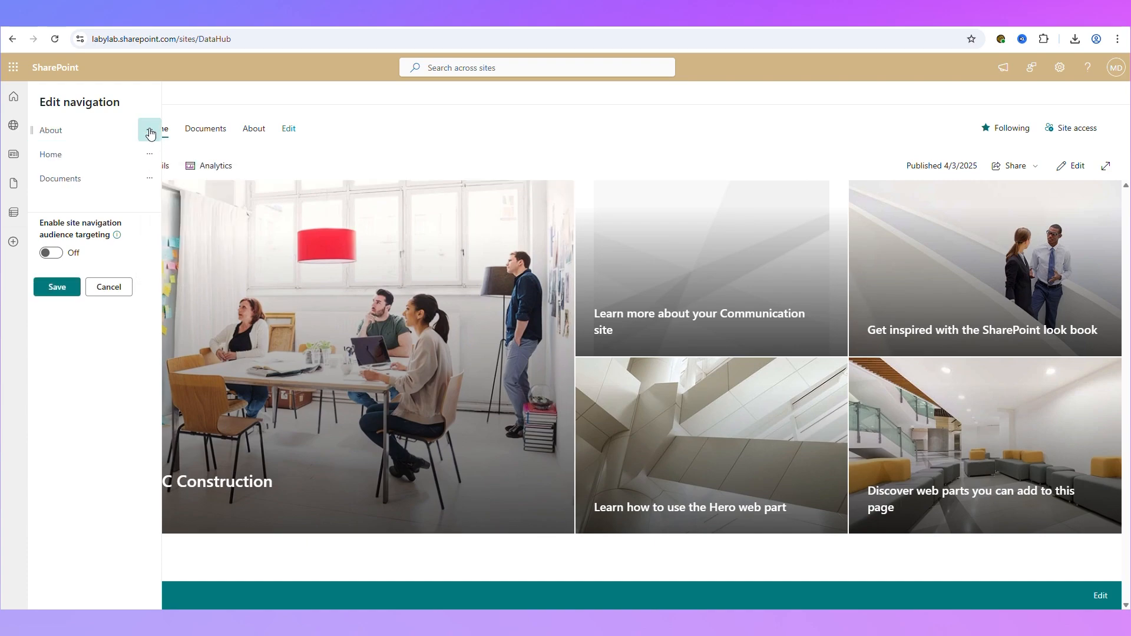
- Remove the About link from the site navigation and save the navigation
click(151, 134)
click(164, 195)
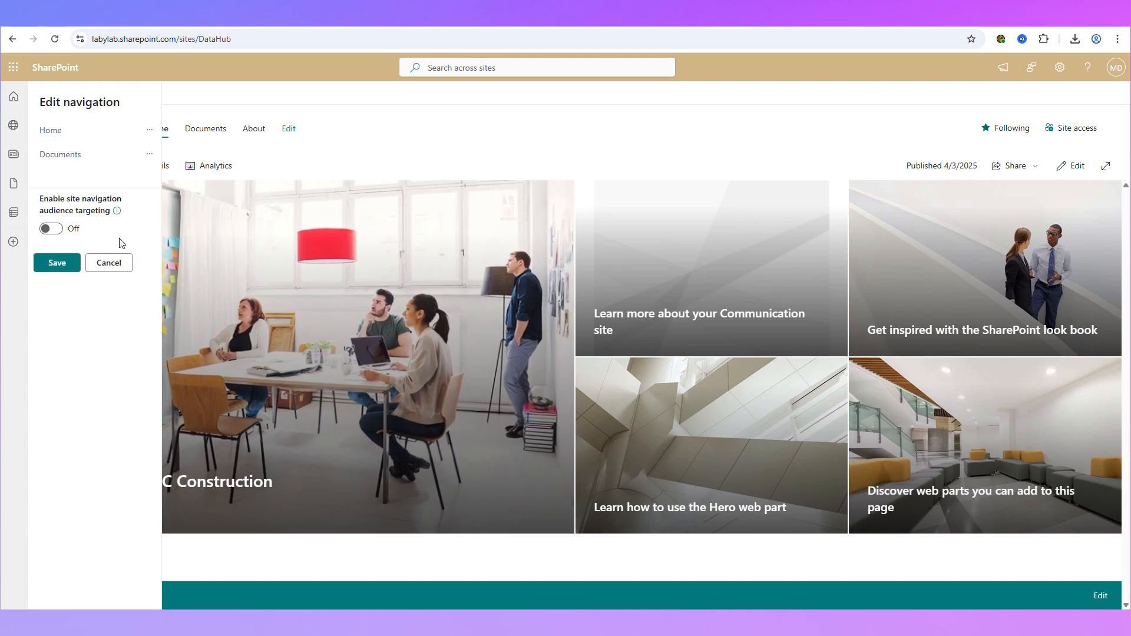
click(57, 263)
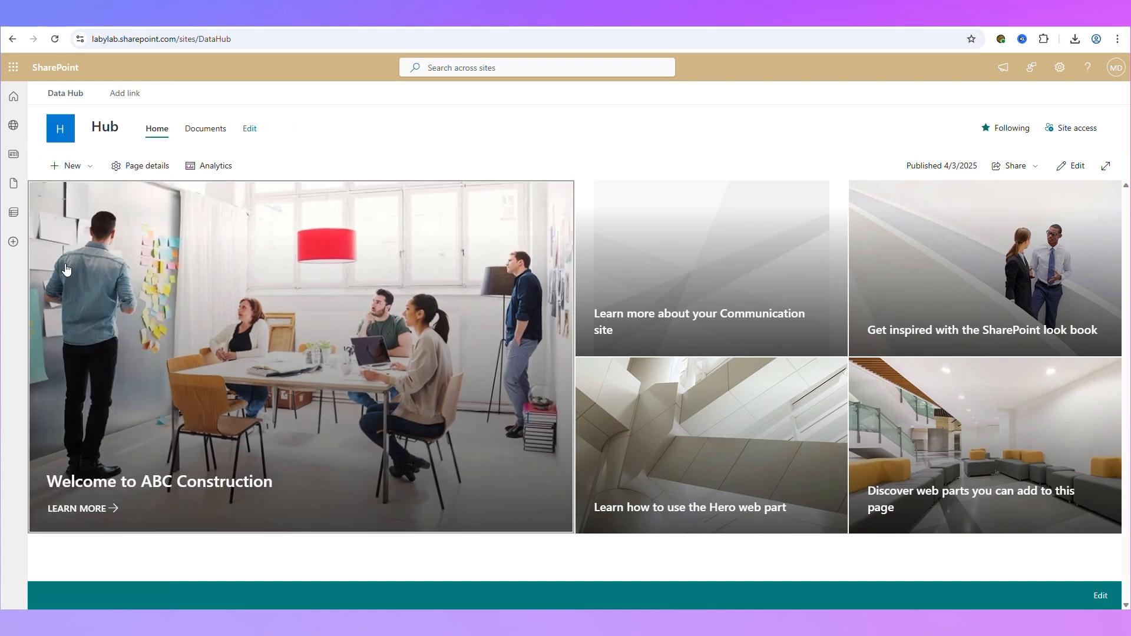
- Edit the home page and replace the Welcome to ABC Construction tile's call to action link with the copied About-ABC-Construction.aspx link
click(1071, 166)
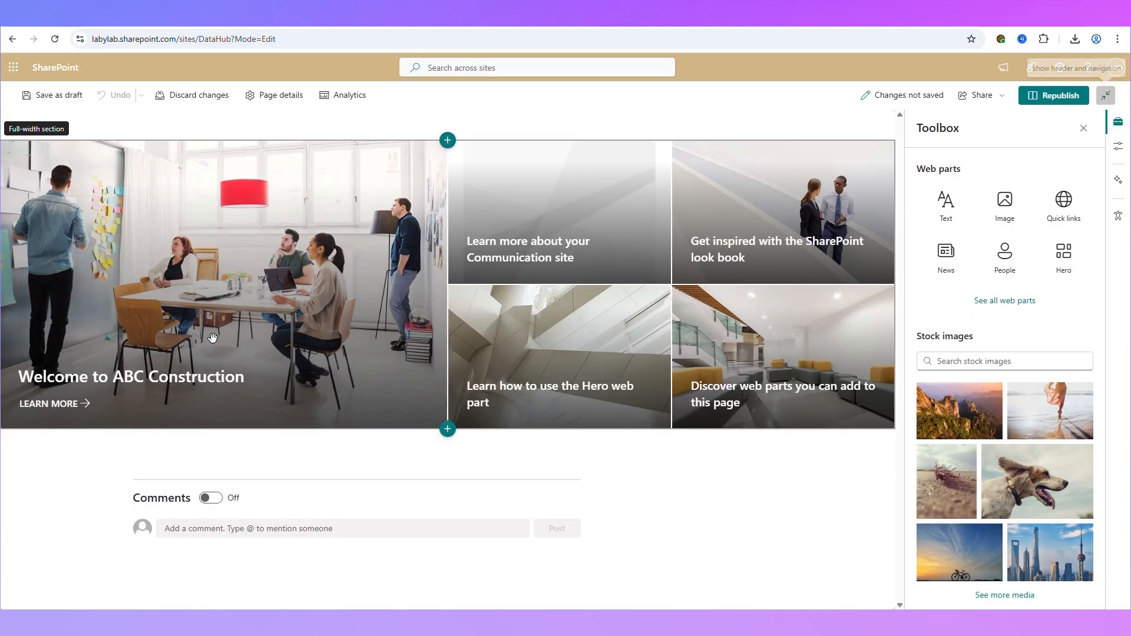
click(224, 360)
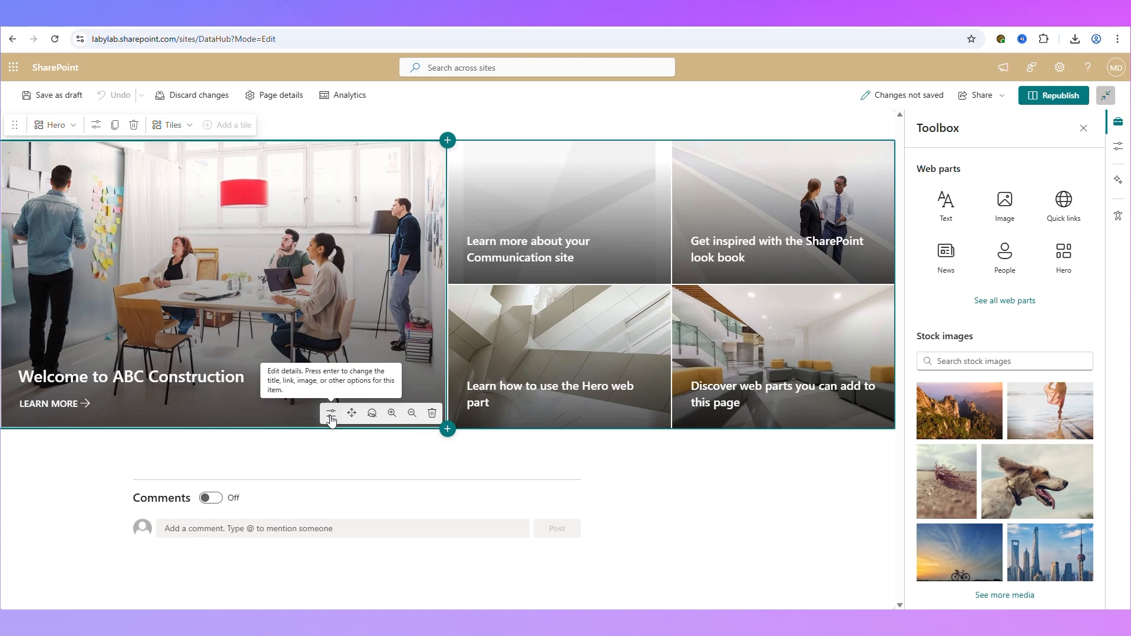
click(331, 414)
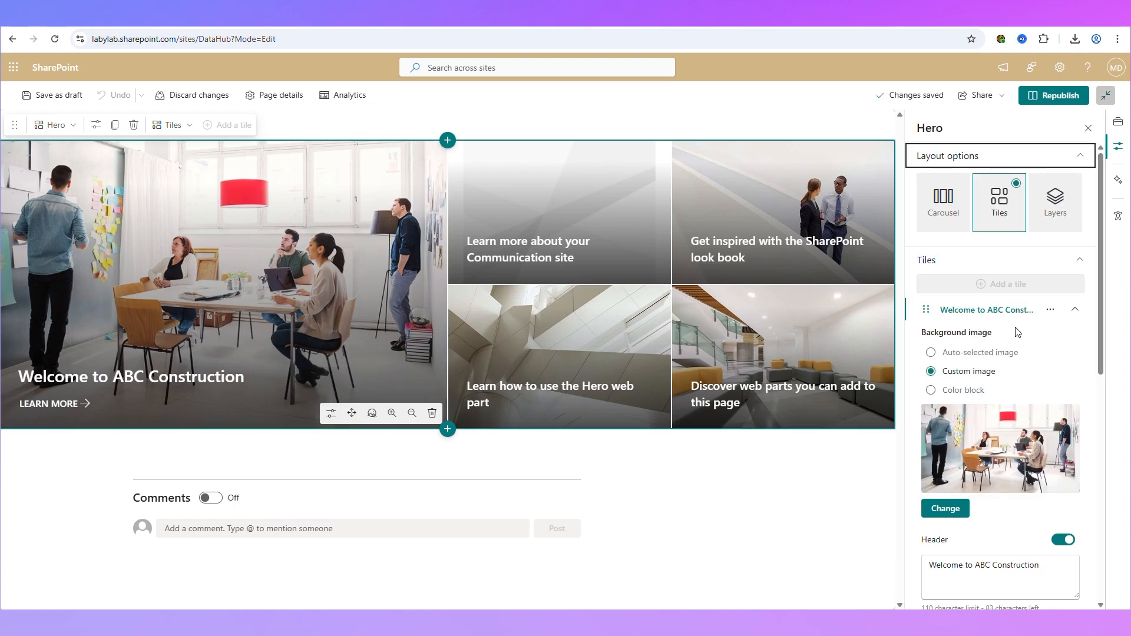
scroll(1012, 289, down, 4)
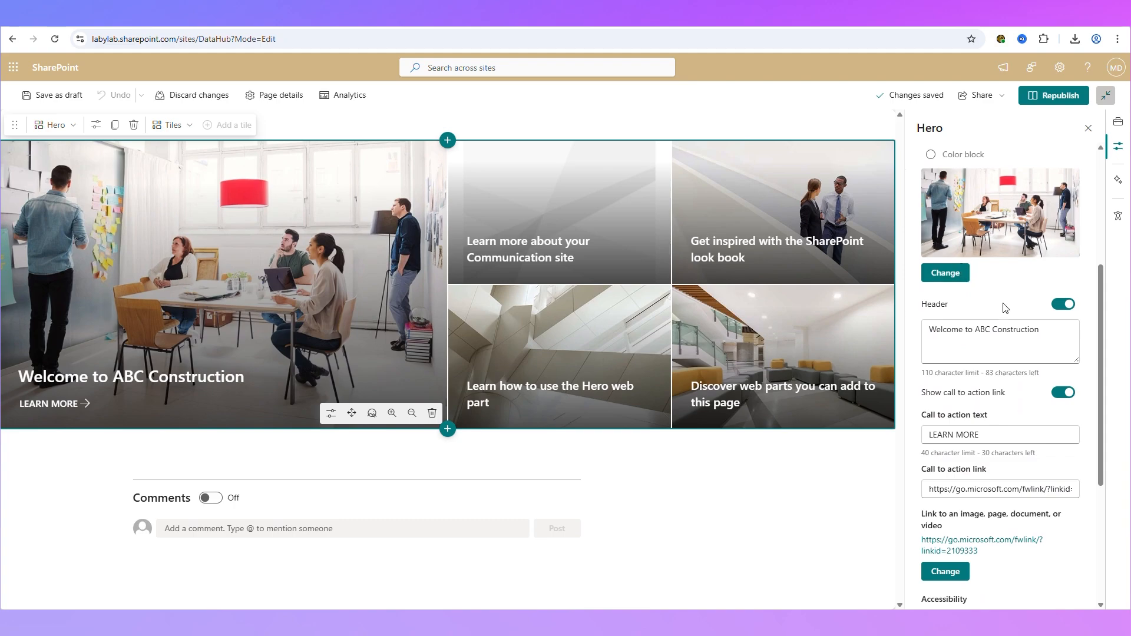
scroll(1005, 308, down, 2)
click(1007, 316)
drag(1006, 317, 992, 353)
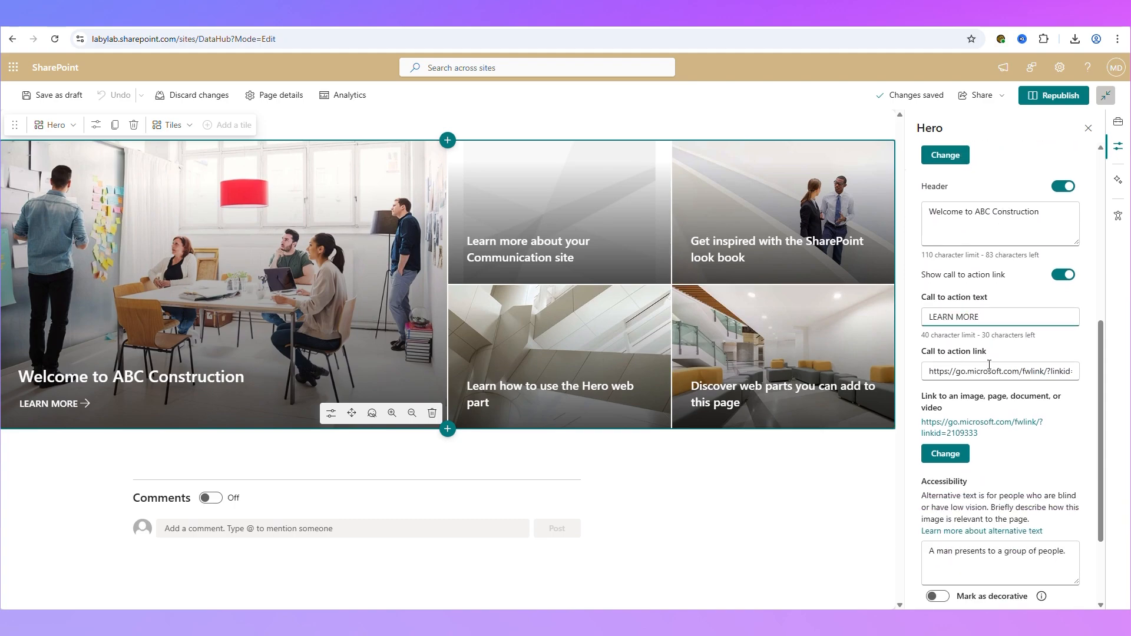
triple_click(982, 366)
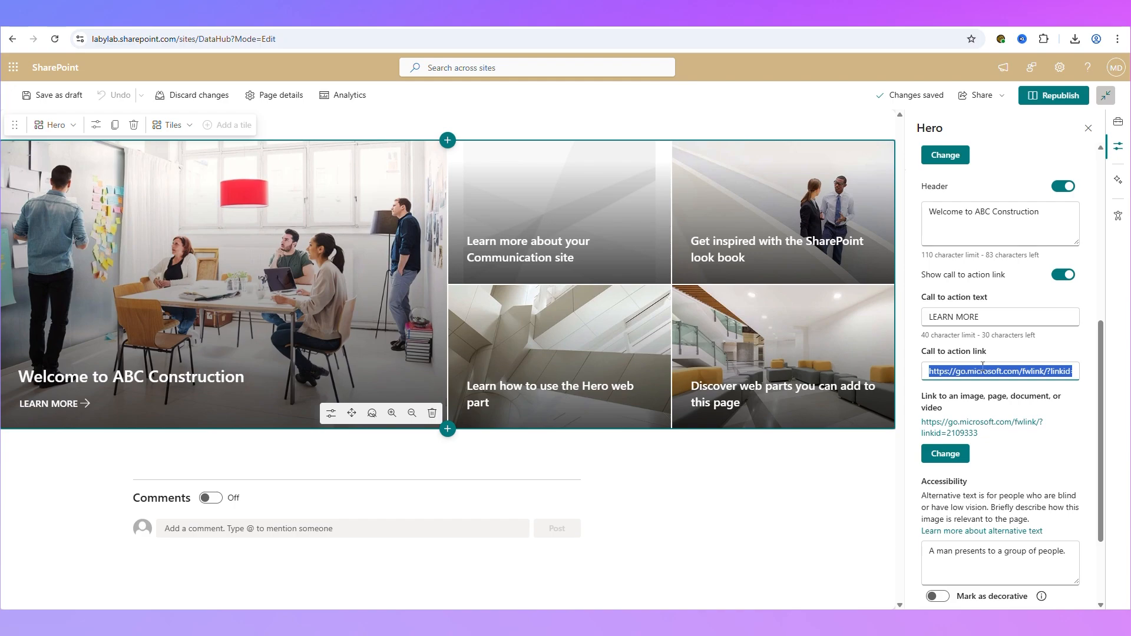
key(ctrl+v)
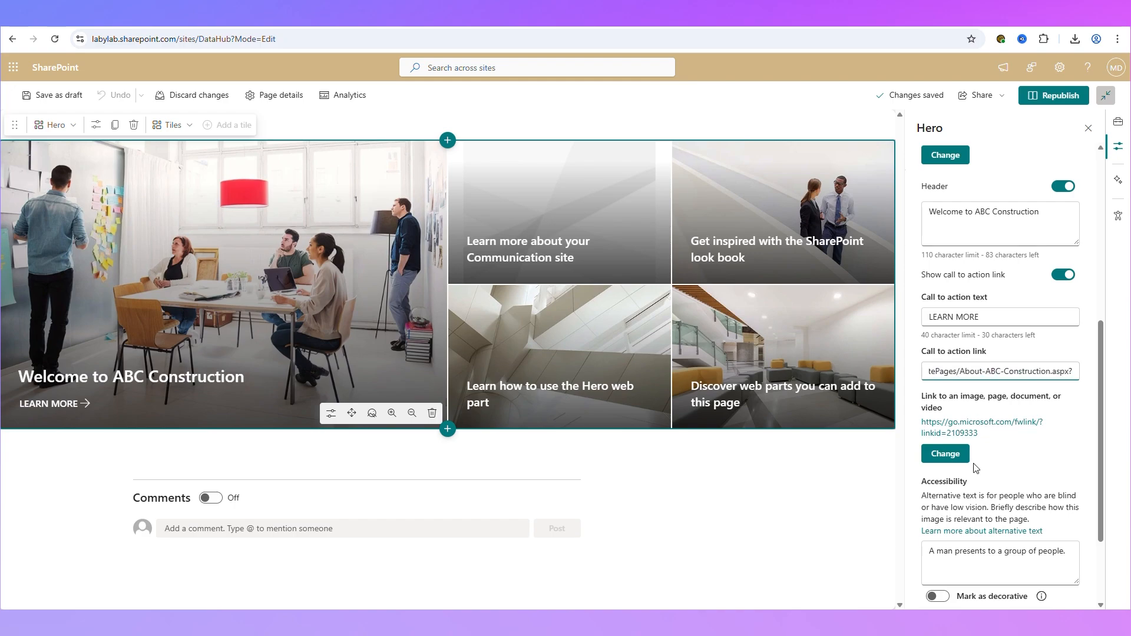
scroll(982, 412, down, 2)
scroll(982, 412, up, 7)
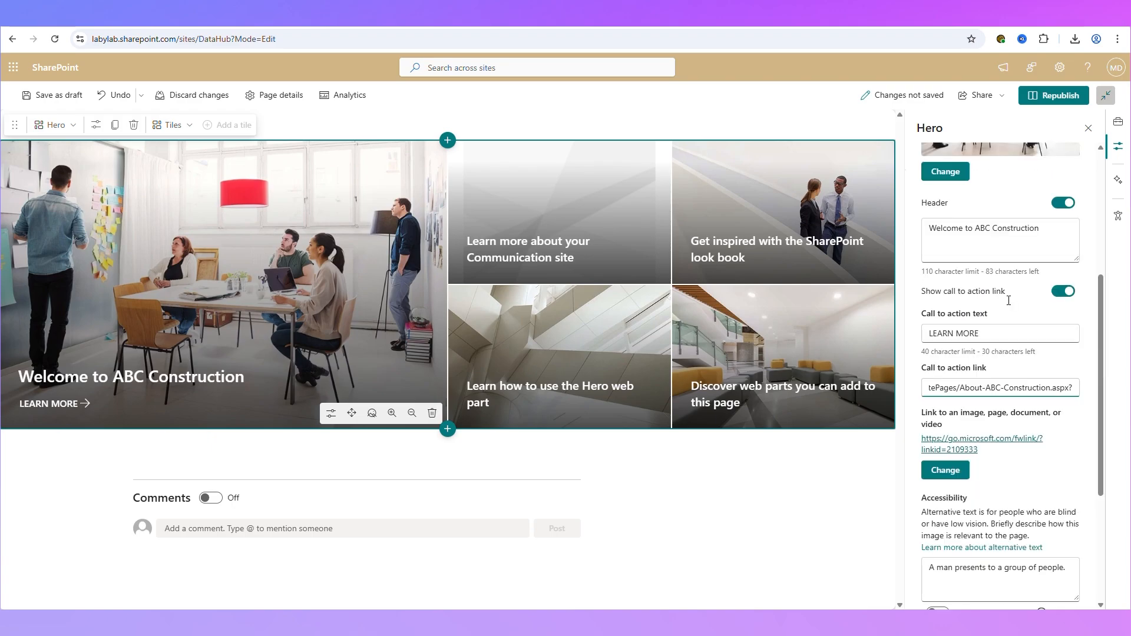
- Republish the home page and test the Welcome tile's LEARN MORE link, returning to the home page
click(1060, 95)
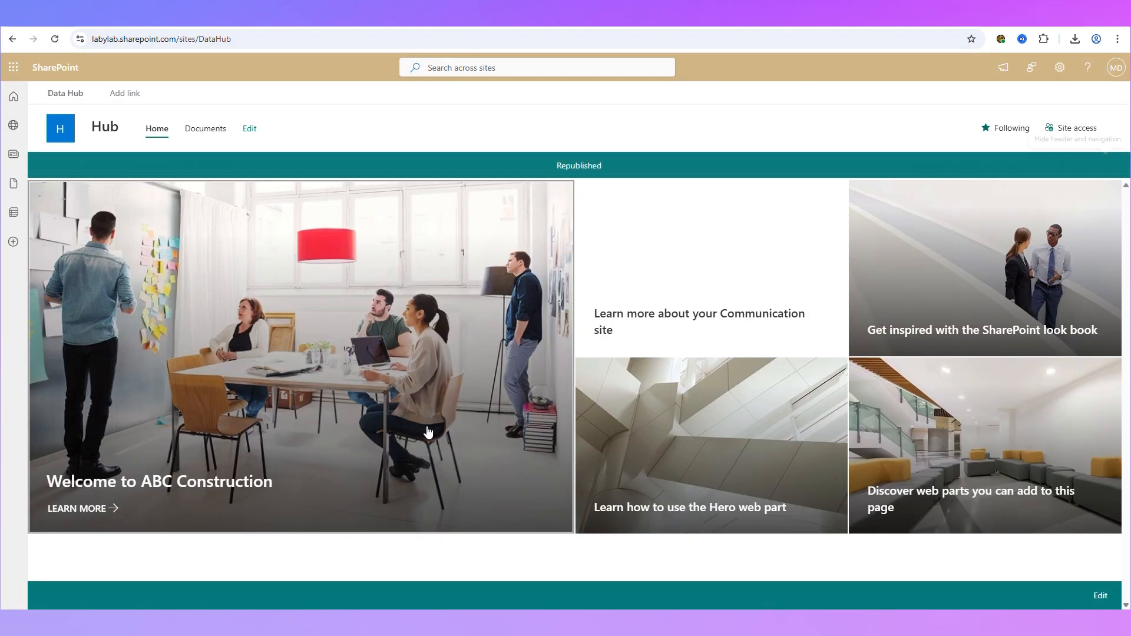
click(109, 509)
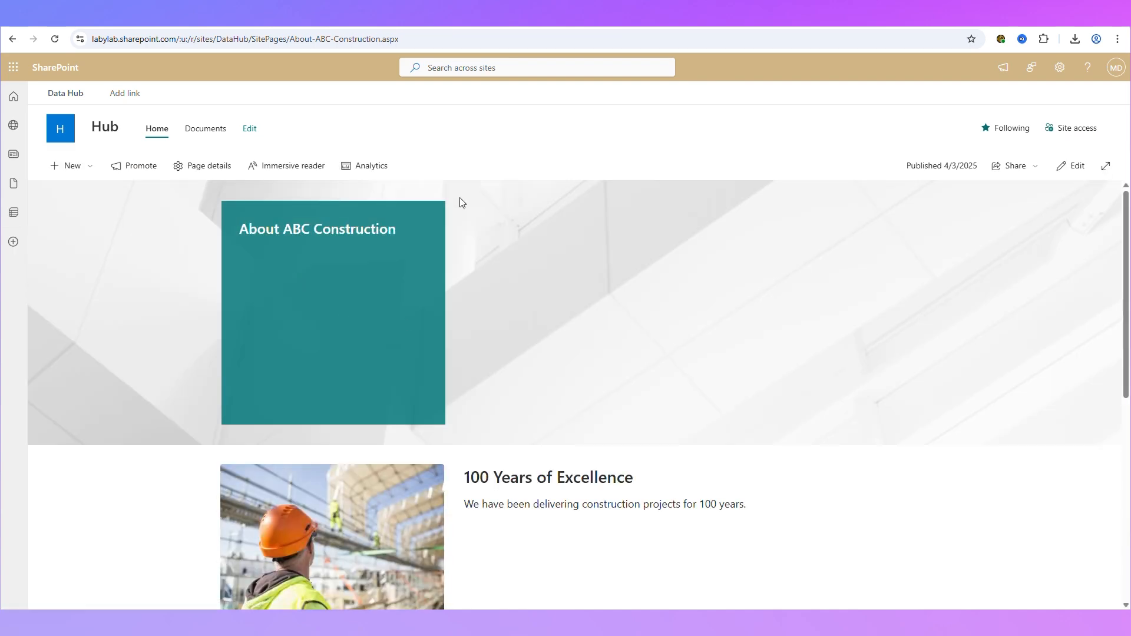
click(158, 130)
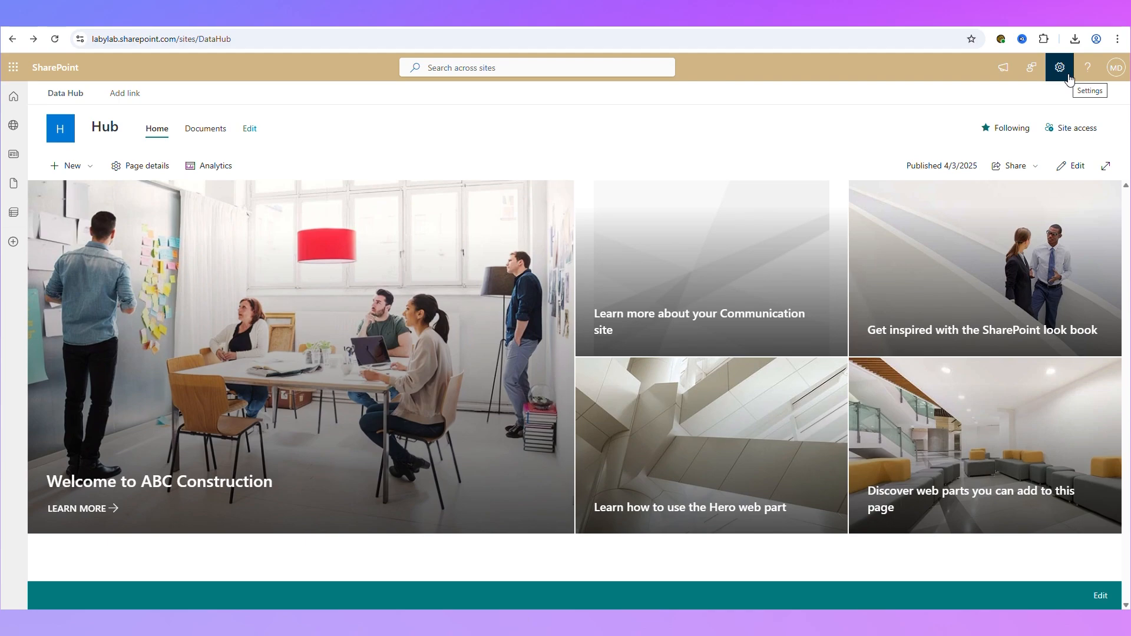
- Change the site's theme to Red from the Microsoft themes and save it
click(1069, 77)
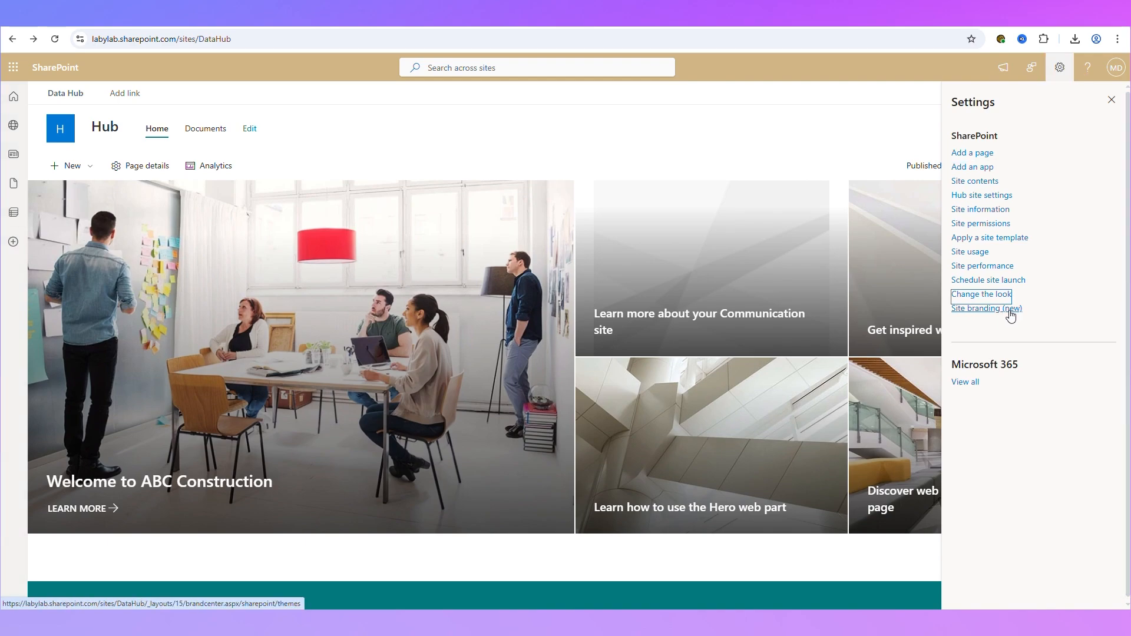
click(981, 295)
click(966, 121)
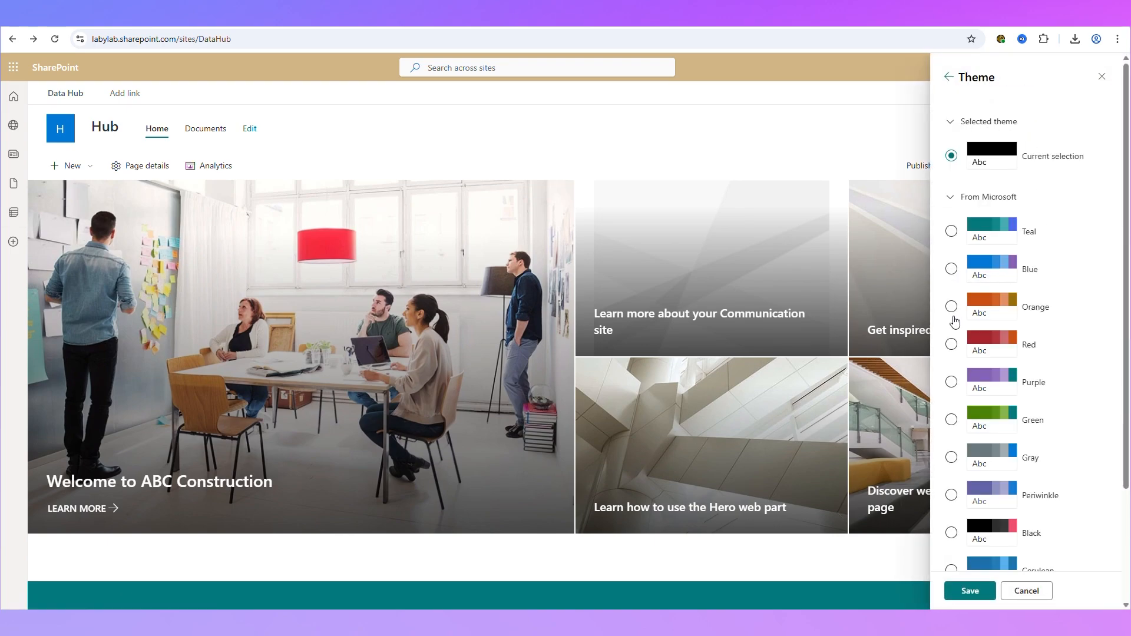
click(958, 347)
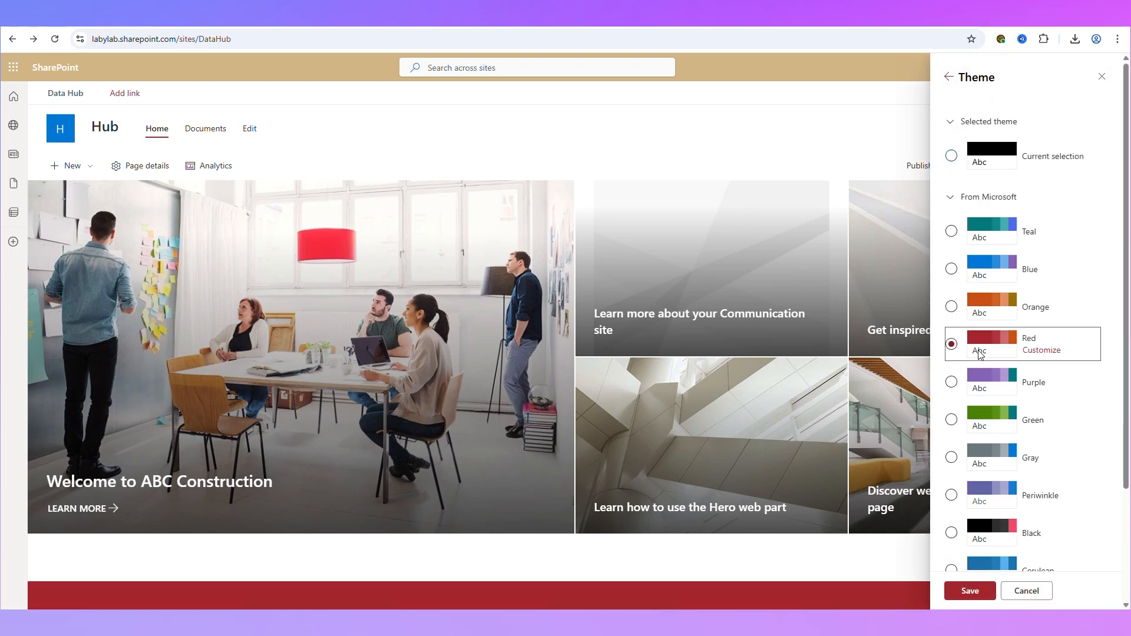
click(969, 590)
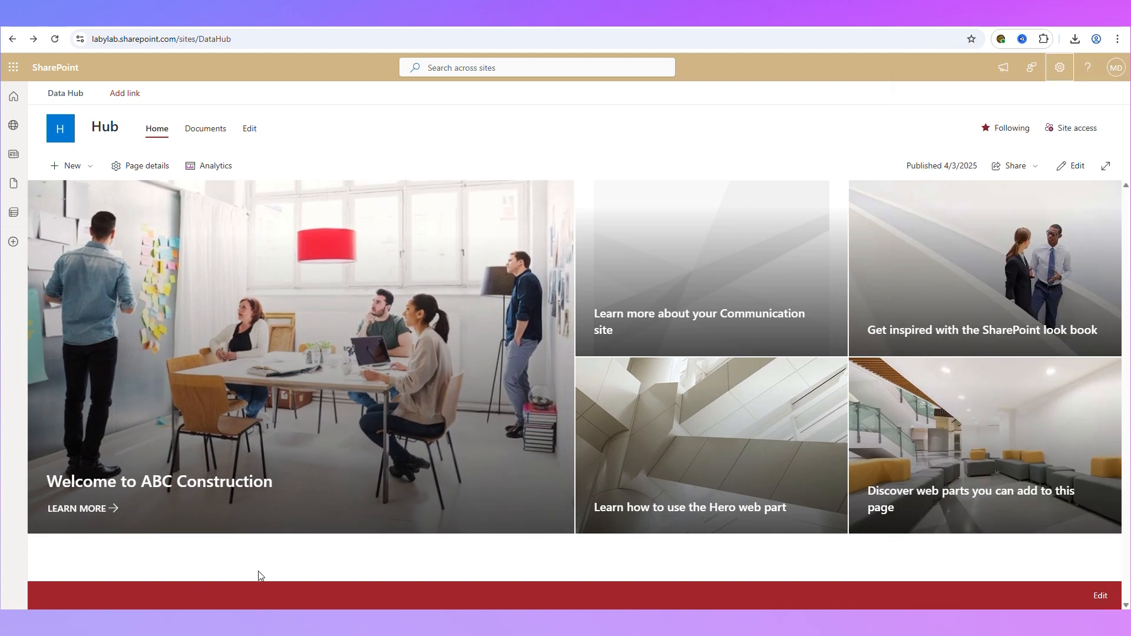
- Open the site's header look settings, compare the background theme options and set the header background to solid red
click(1059, 68)
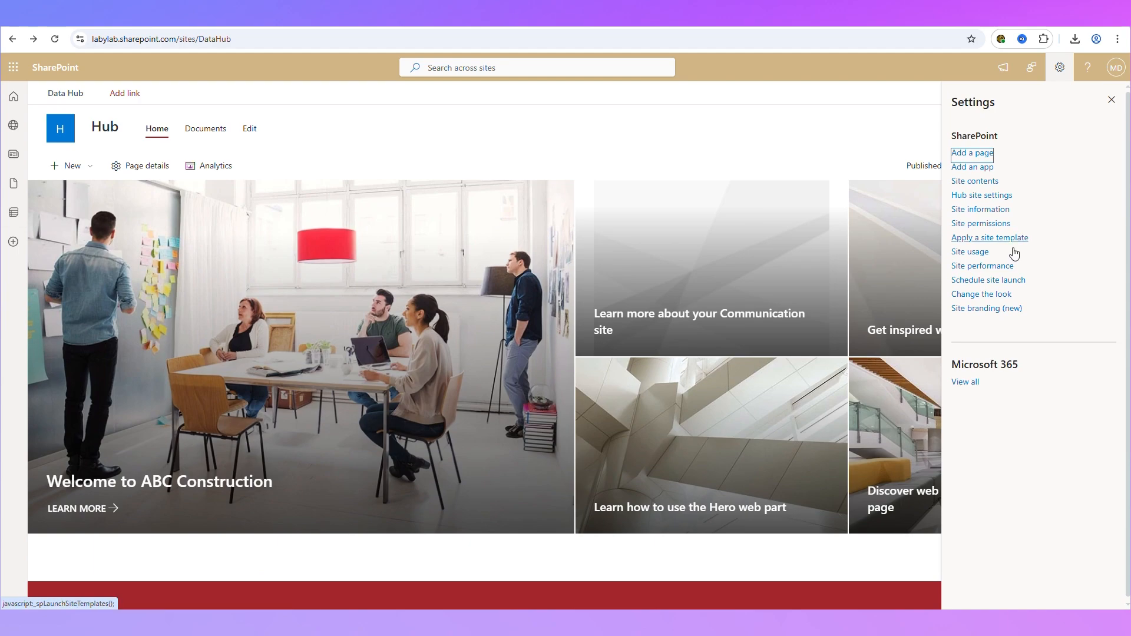
click(995, 294)
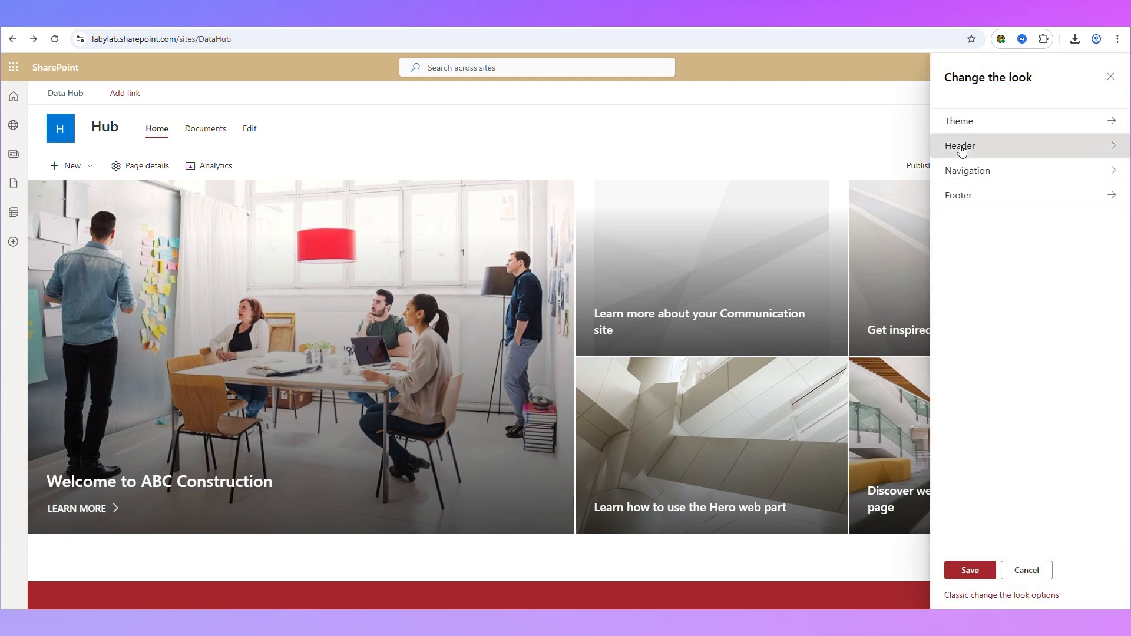
click(969, 148)
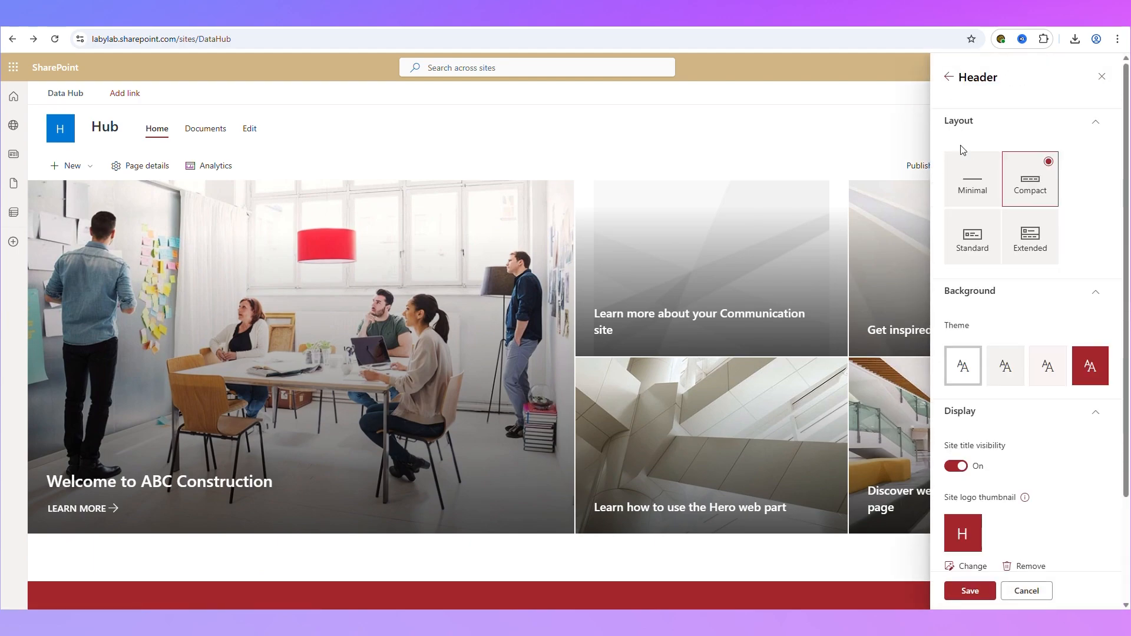
click(1092, 371)
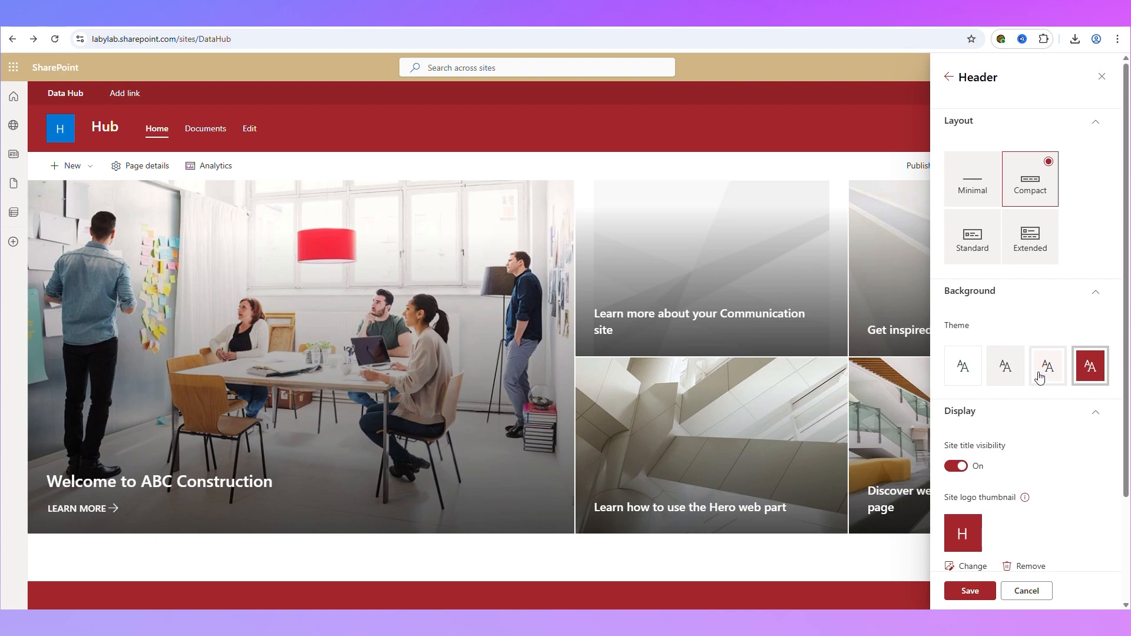
click(1047, 375)
click(1102, 382)
click(1036, 374)
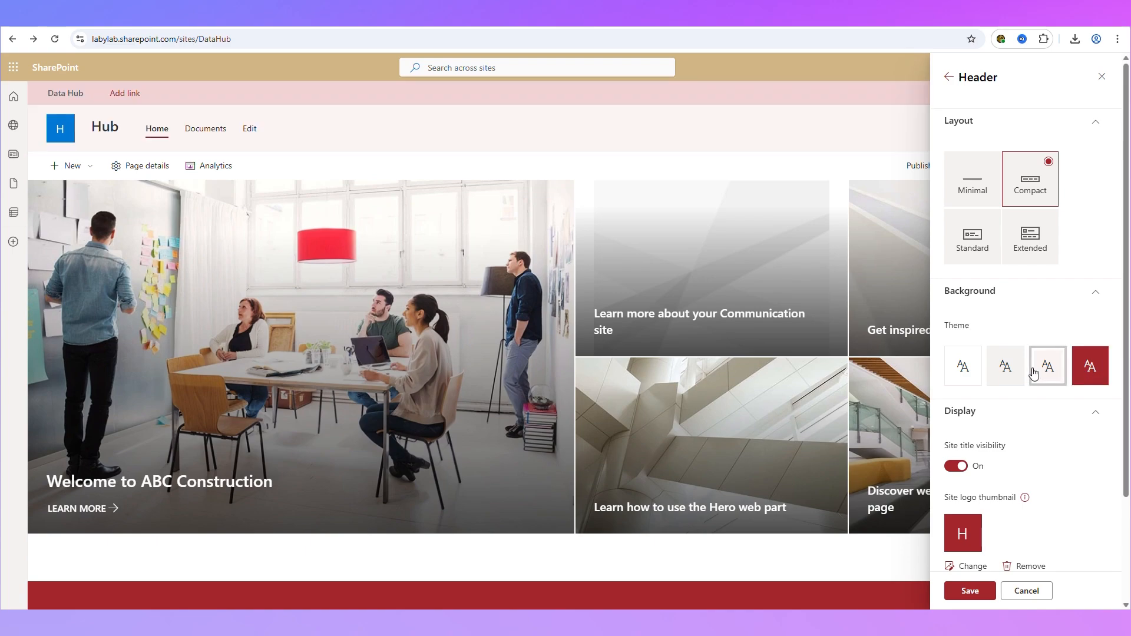
click(963, 374)
click(1092, 378)
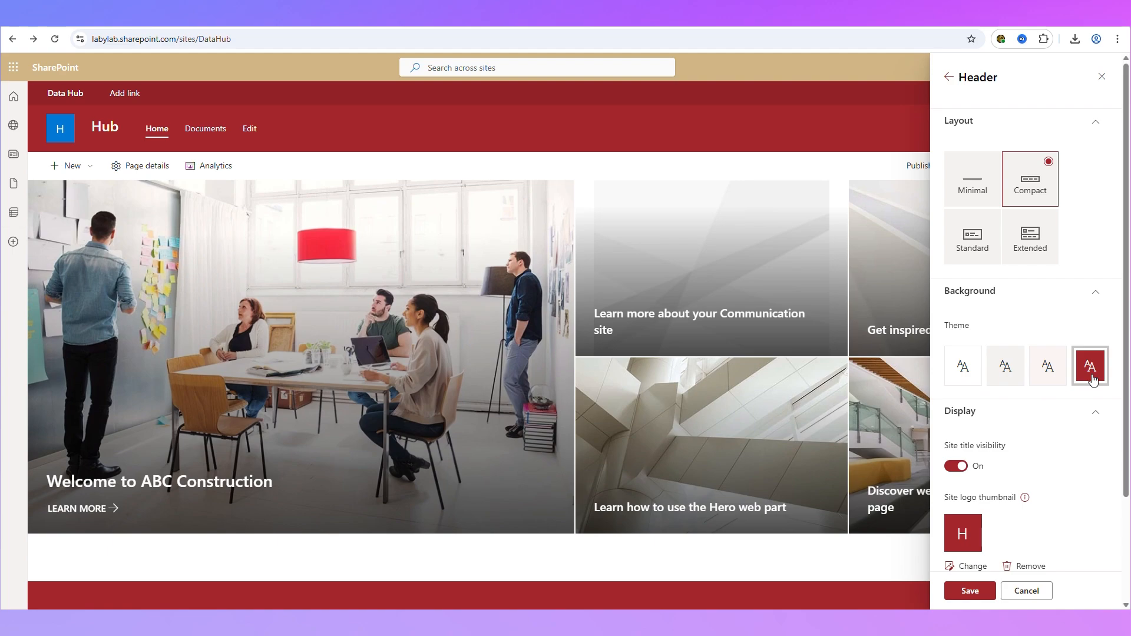
click(959, 375)
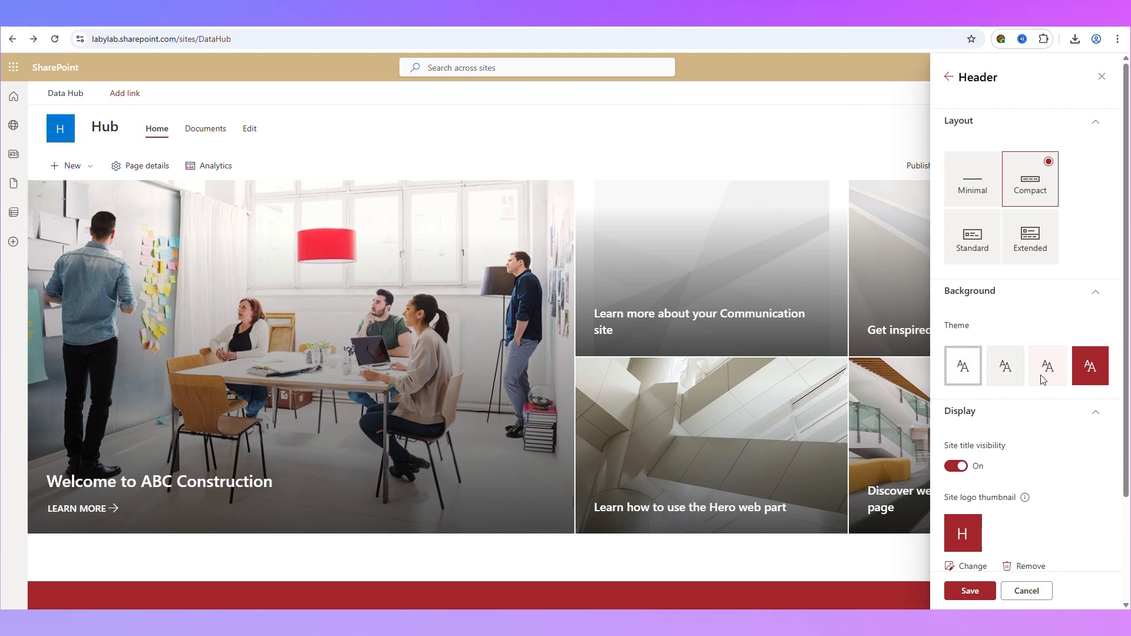
click(1098, 377)
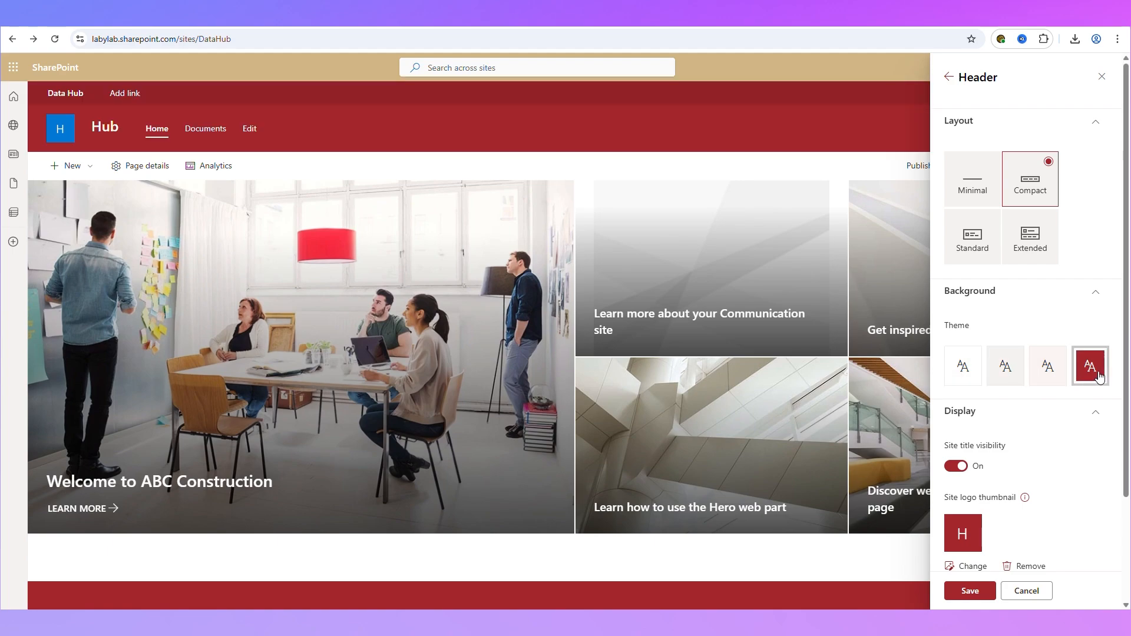
- Try the site title visibility off and on, and replace both the site logo thumbnail and the site logo with the diamond-pattern image
click(955, 467)
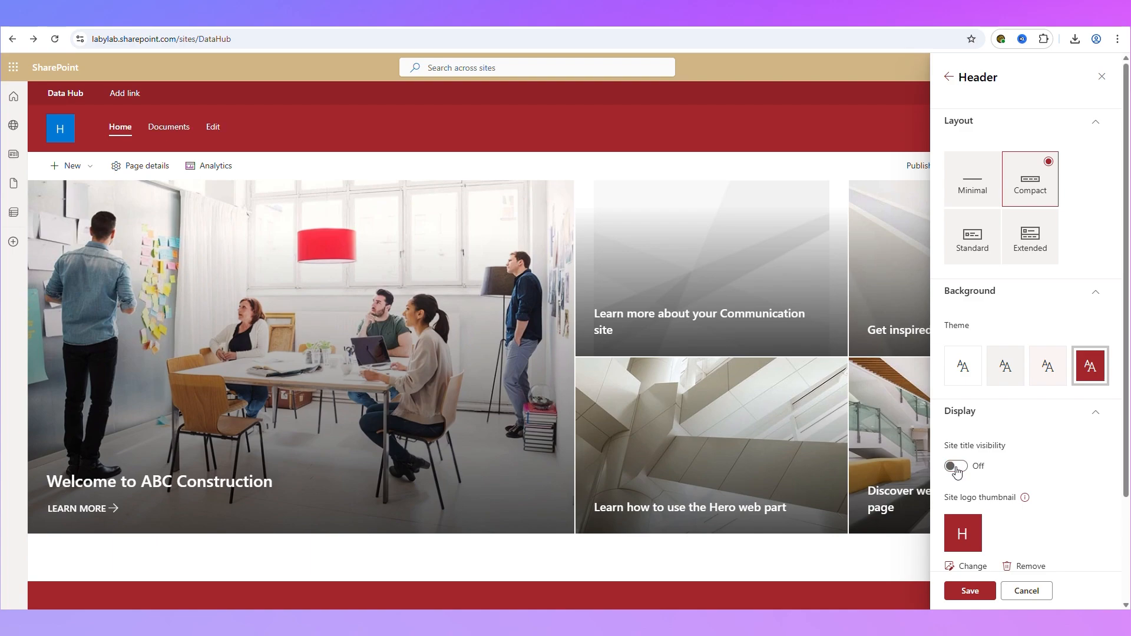
click(956, 467)
scroll(1001, 450, down, 2)
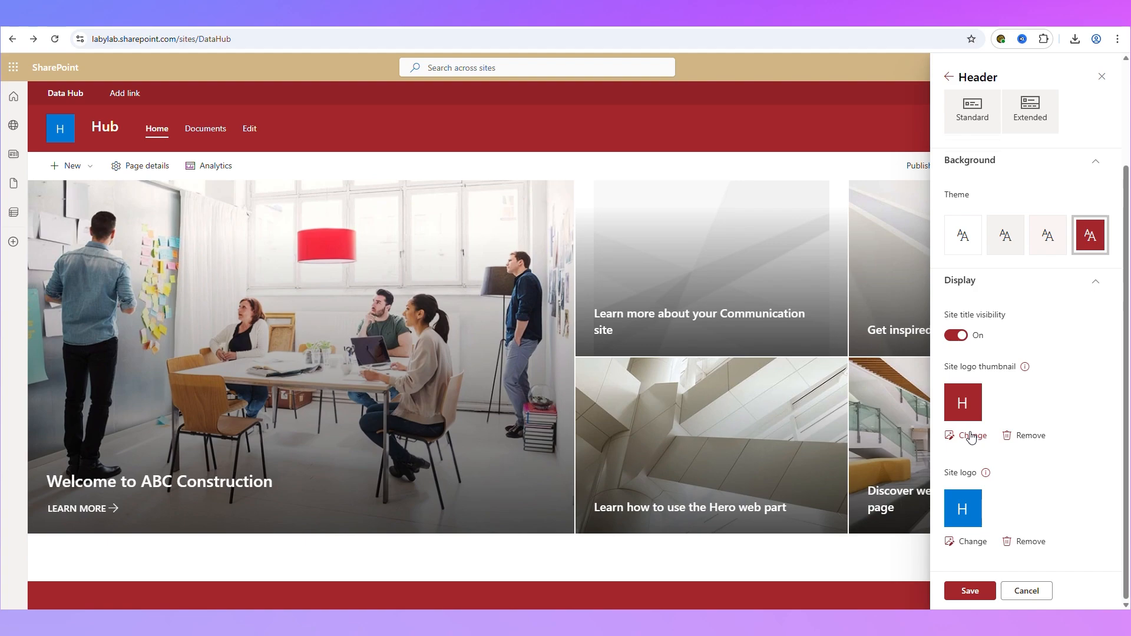
click(970, 438)
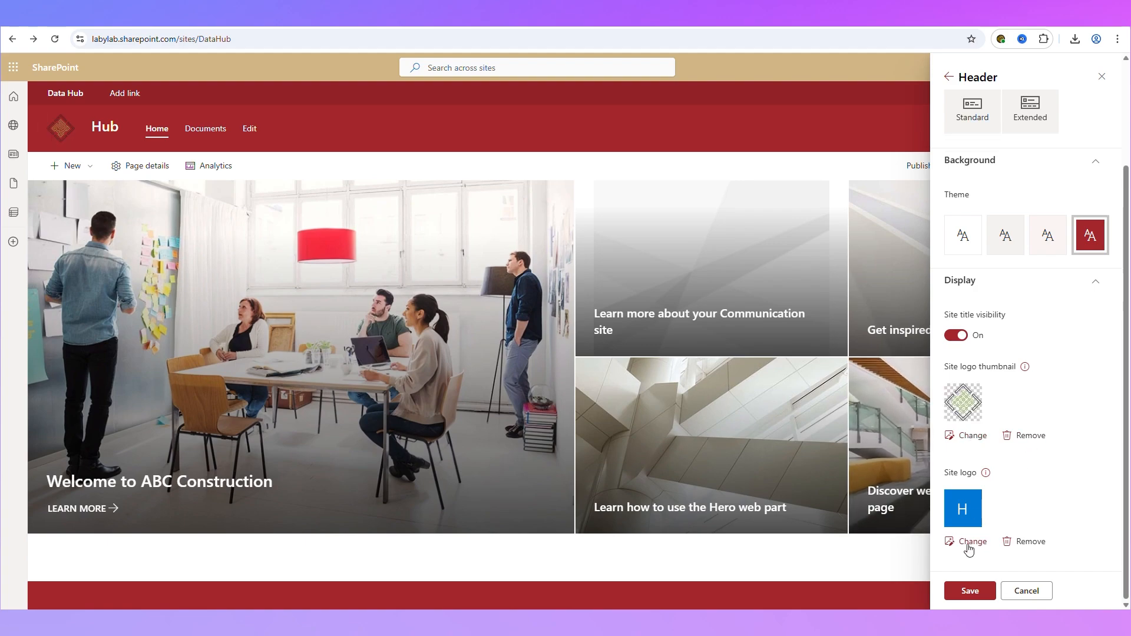
click(971, 542)
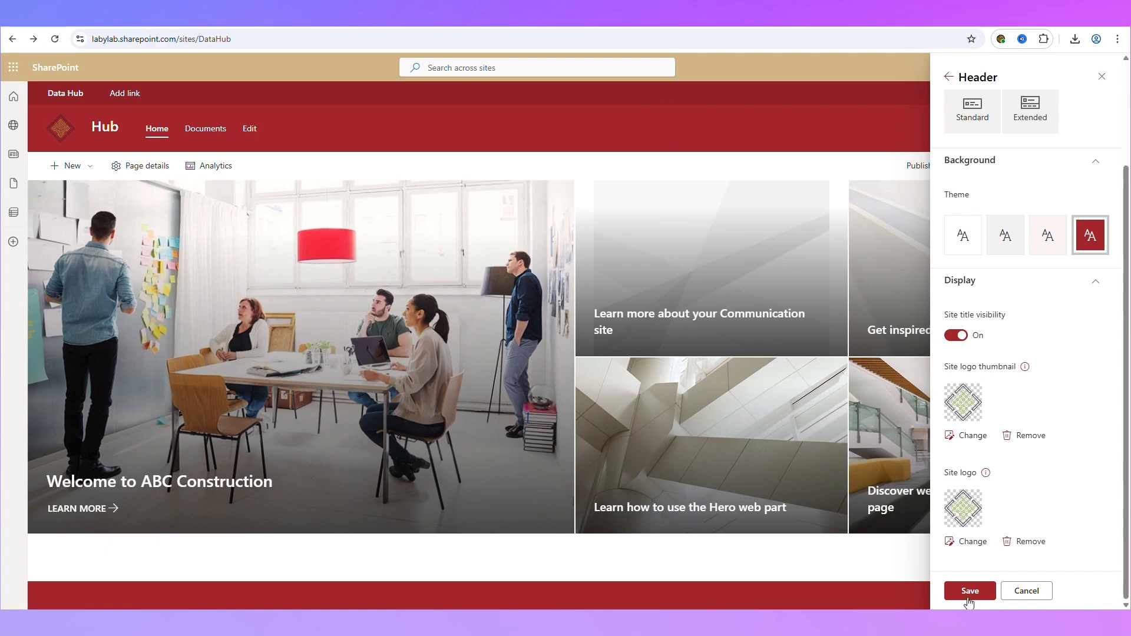
- Compare the Standard, Extended and Minimal header layouts, choose Compact and save the header
scroll(1036, 412, up, 3)
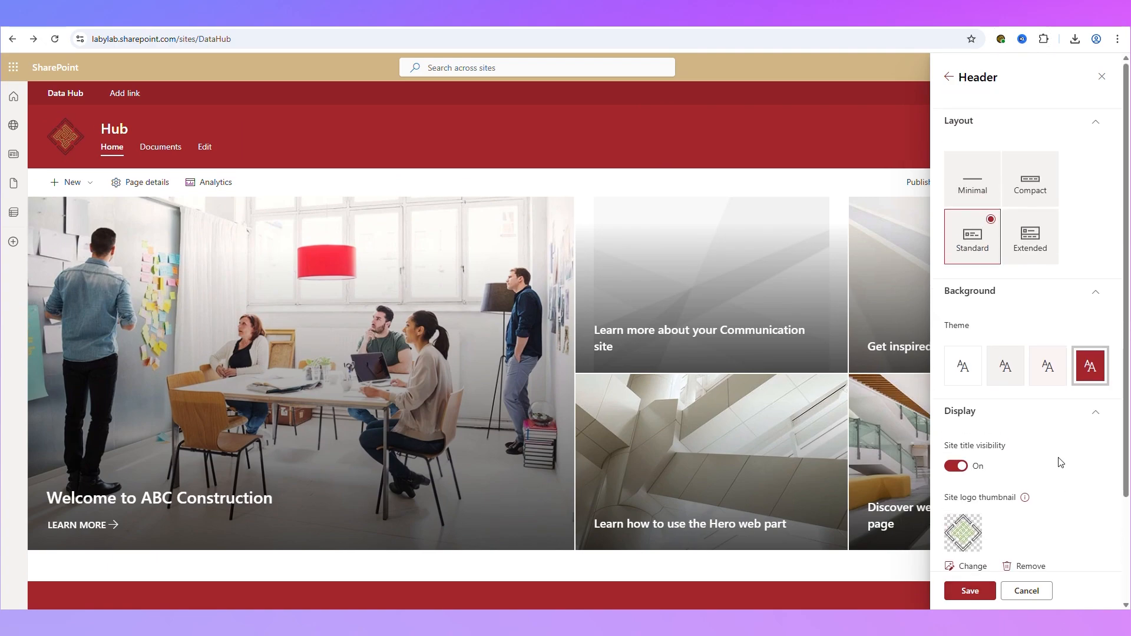
click(1030, 242)
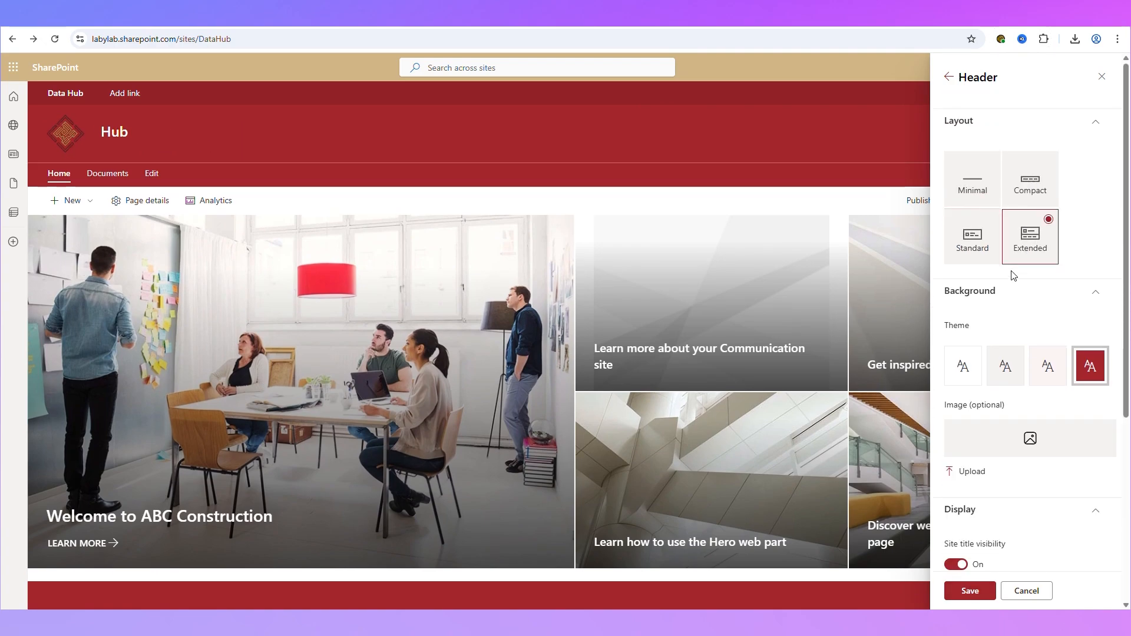
click(1033, 177)
click(993, 198)
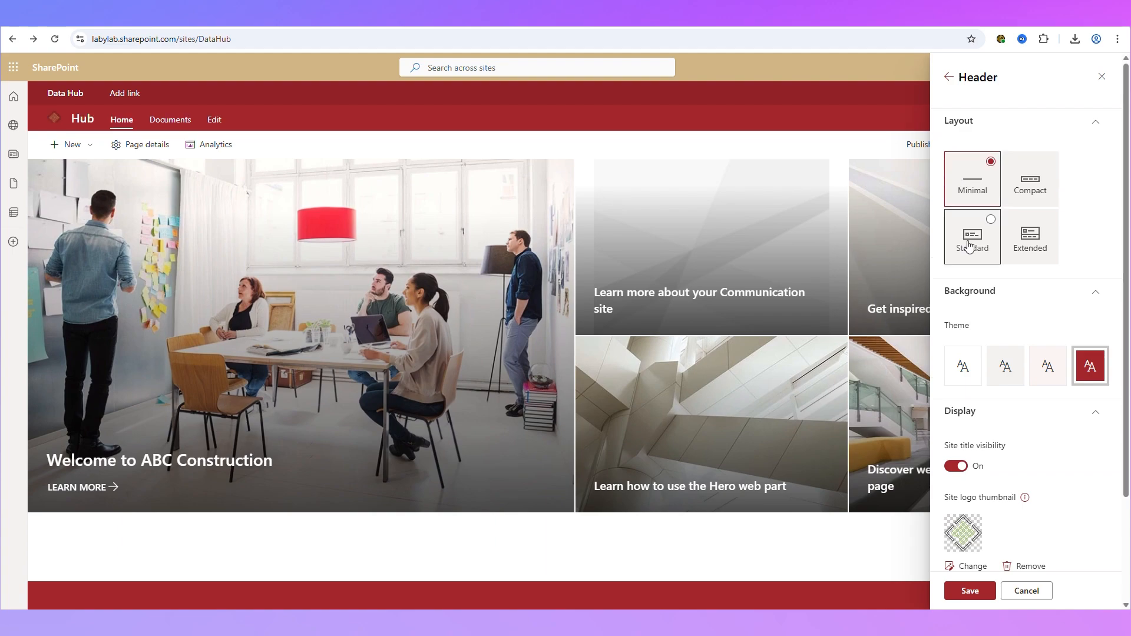
click(972, 232)
click(1022, 240)
click(1029, 183)
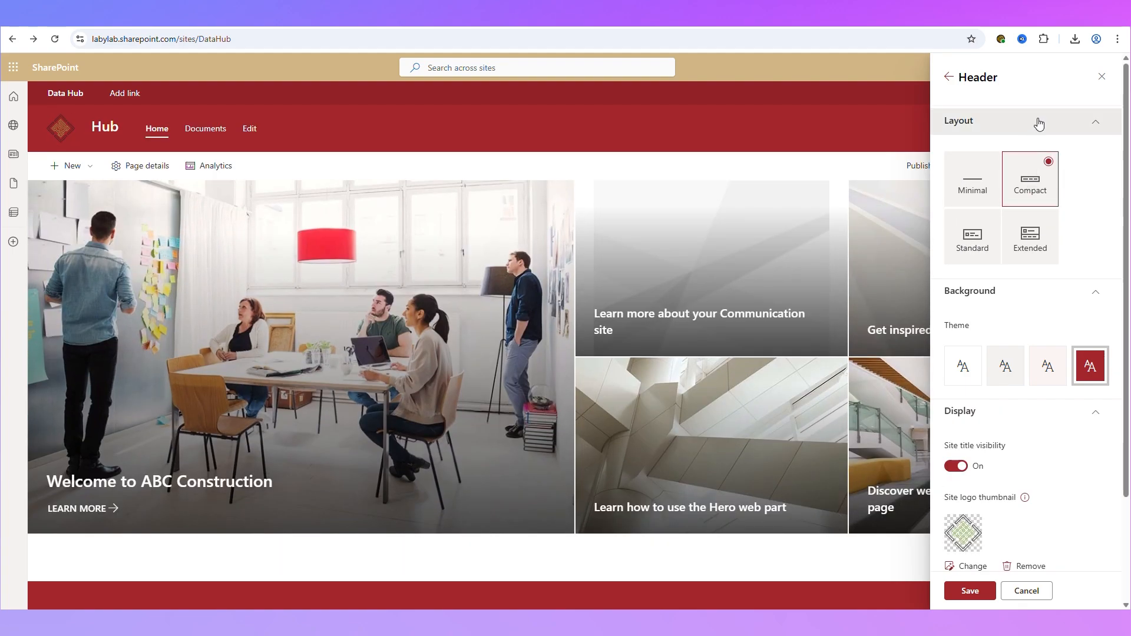
click(966, 590)
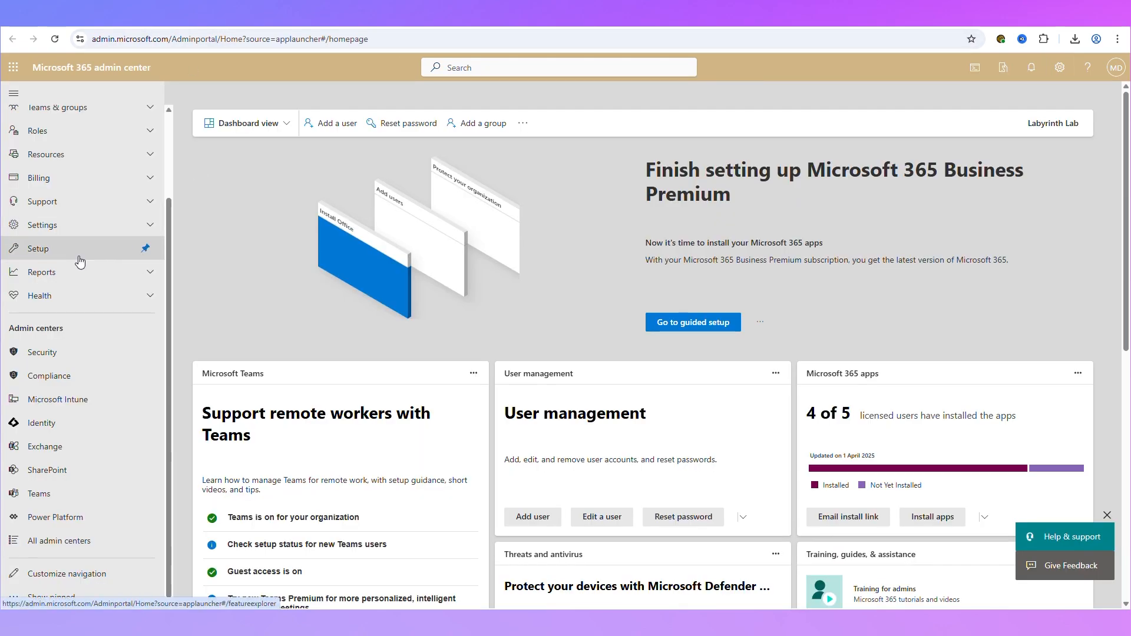
- In the Microsoft 365 admin center, open the Default theme from Custom themes in the organization profile settings
click(70, 226)
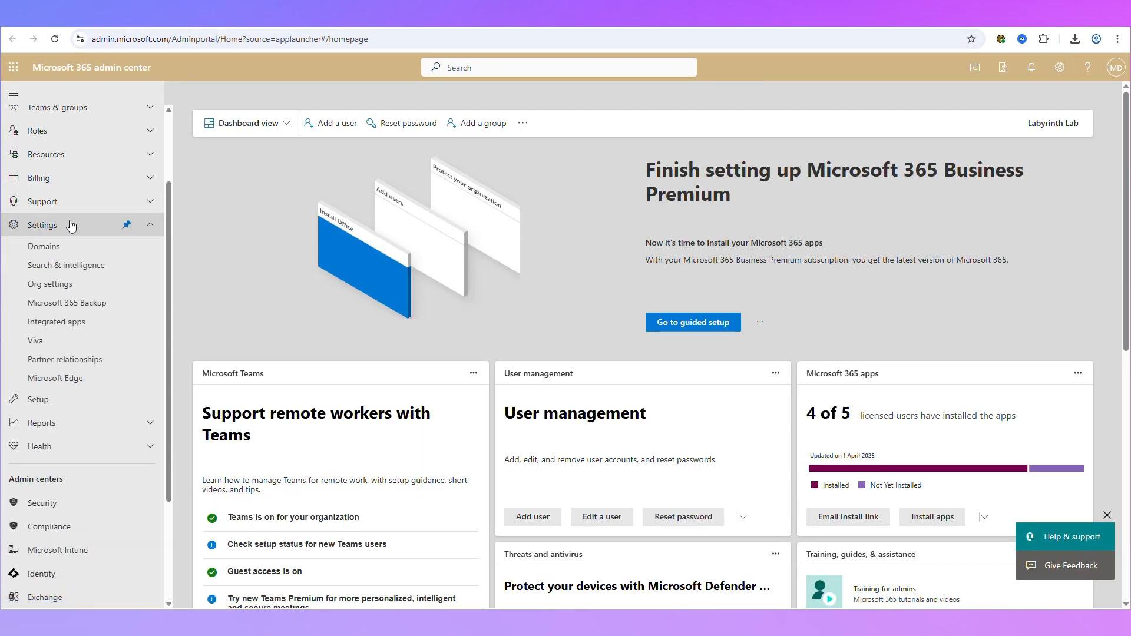
click(62, 287)
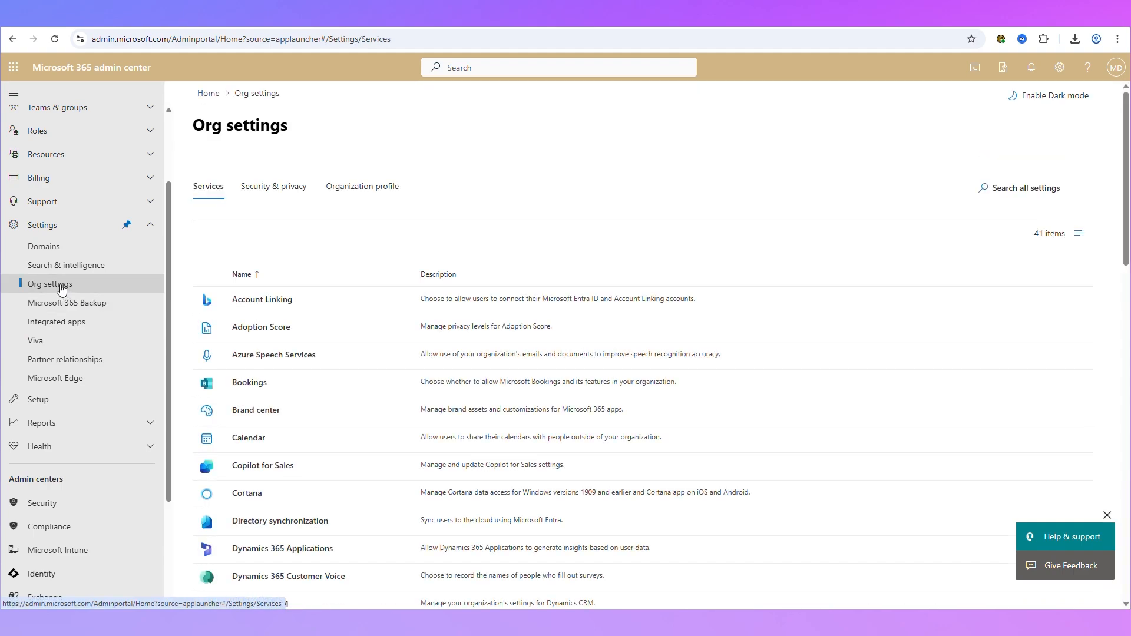
click(397, 192)
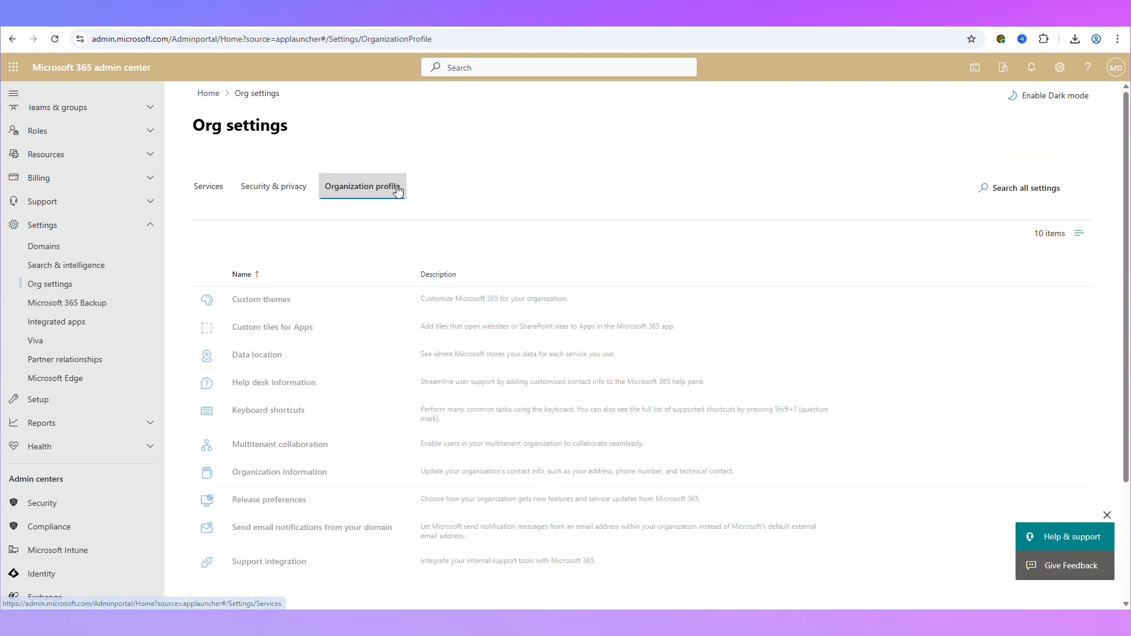
click(282, 300)
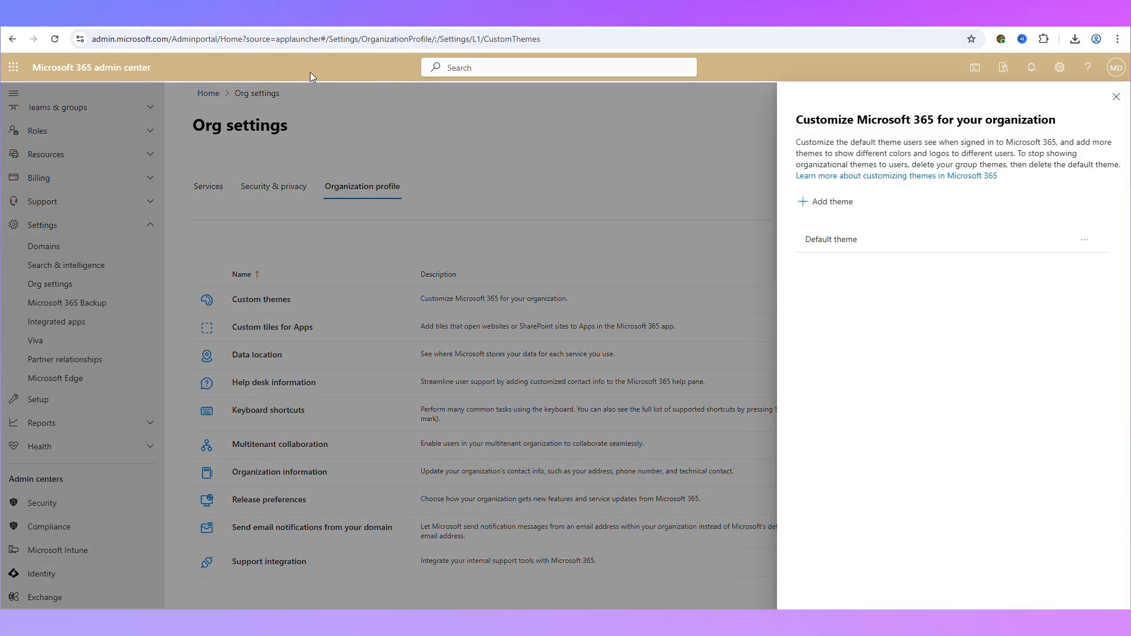
click(868, 240)
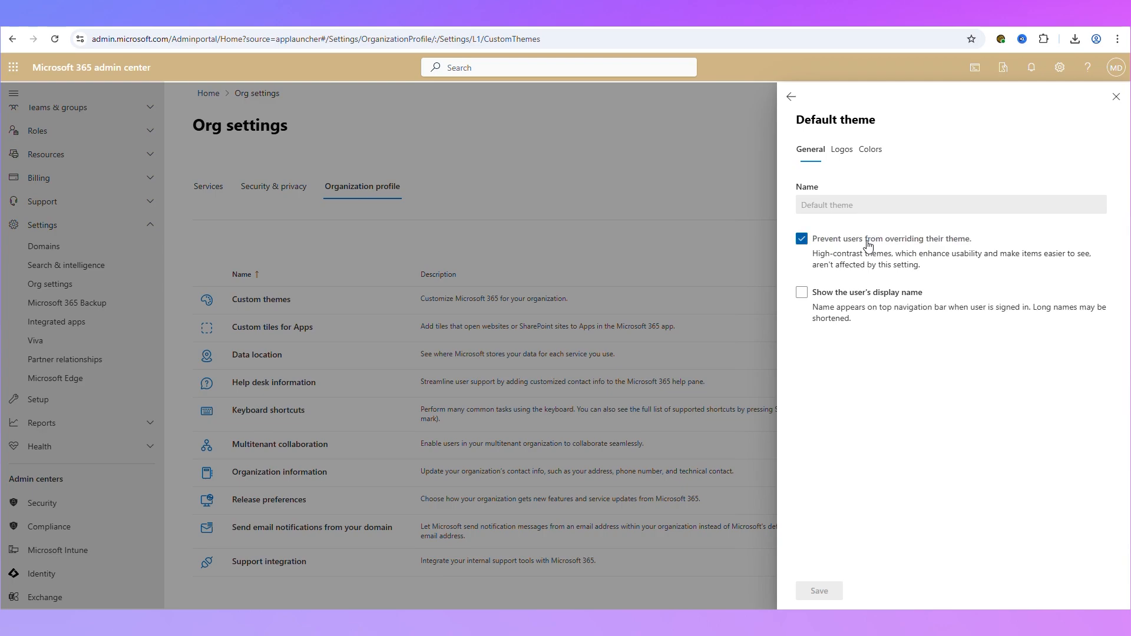
- Review the logo and color settings of the organization's Default theme, including the navigation bar color
click(844, 151)
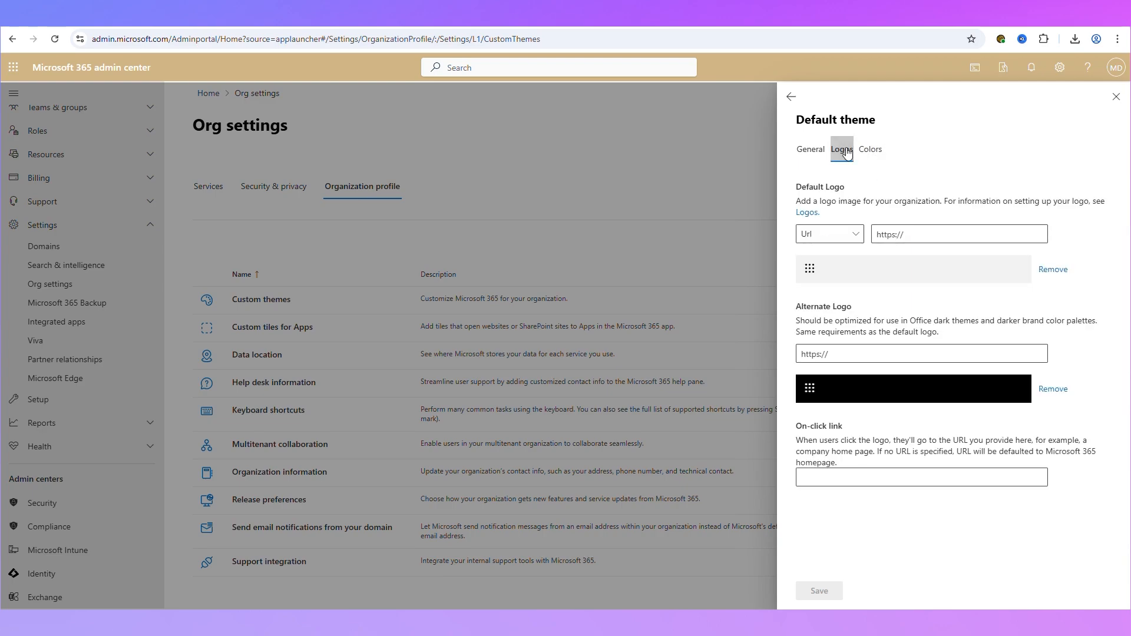
click(870, 150)
drag(1084, 347, 1028, 349)
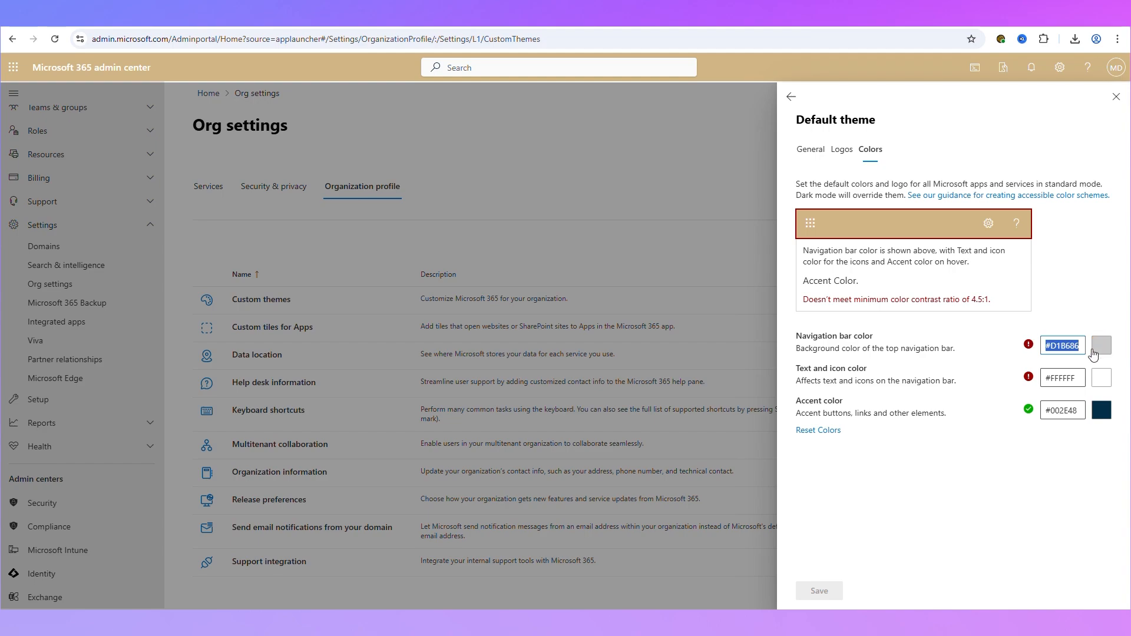
click(843, 149)
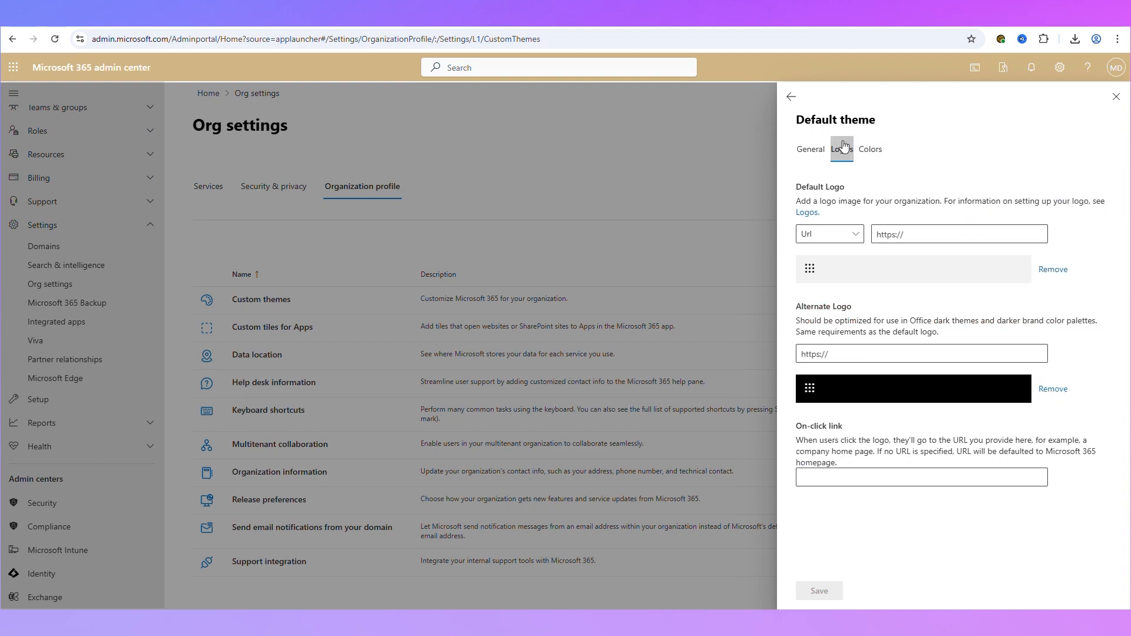
click(871, 150)
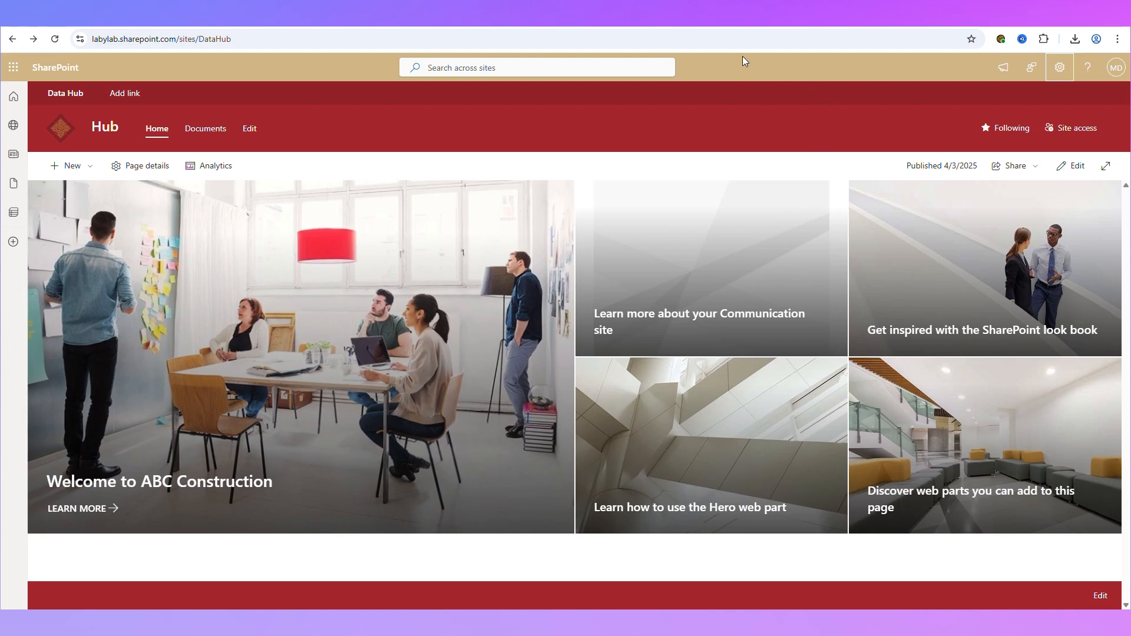
- Open the Hub site's settings, and view the SharePoint Structure plan of the IT Services team in Teams
click(1059, 68)
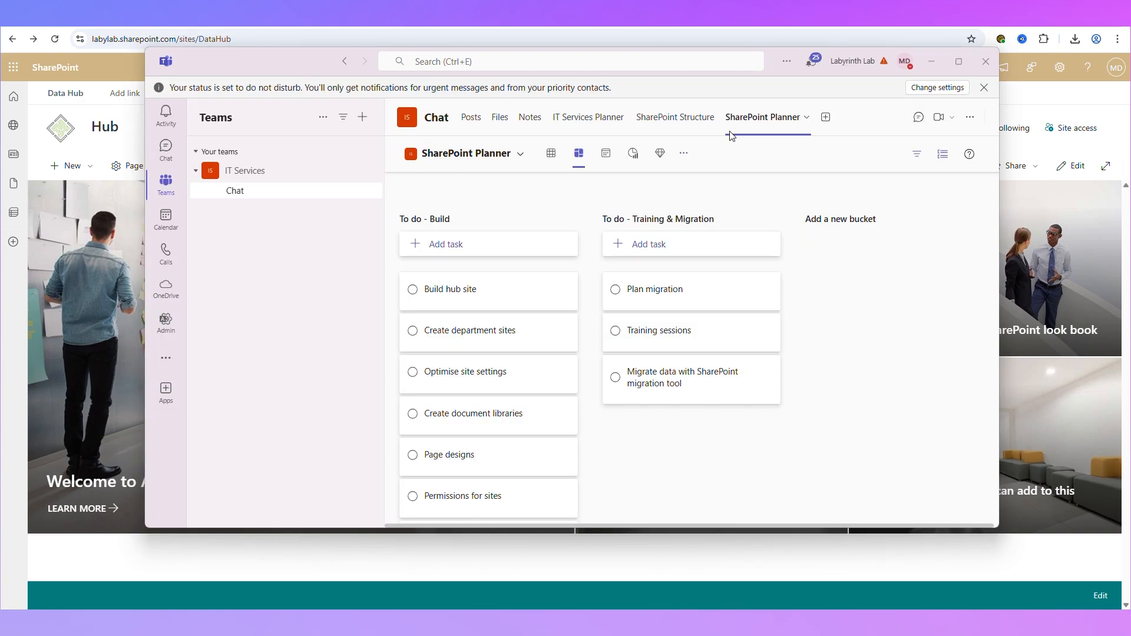
click(681, 117)
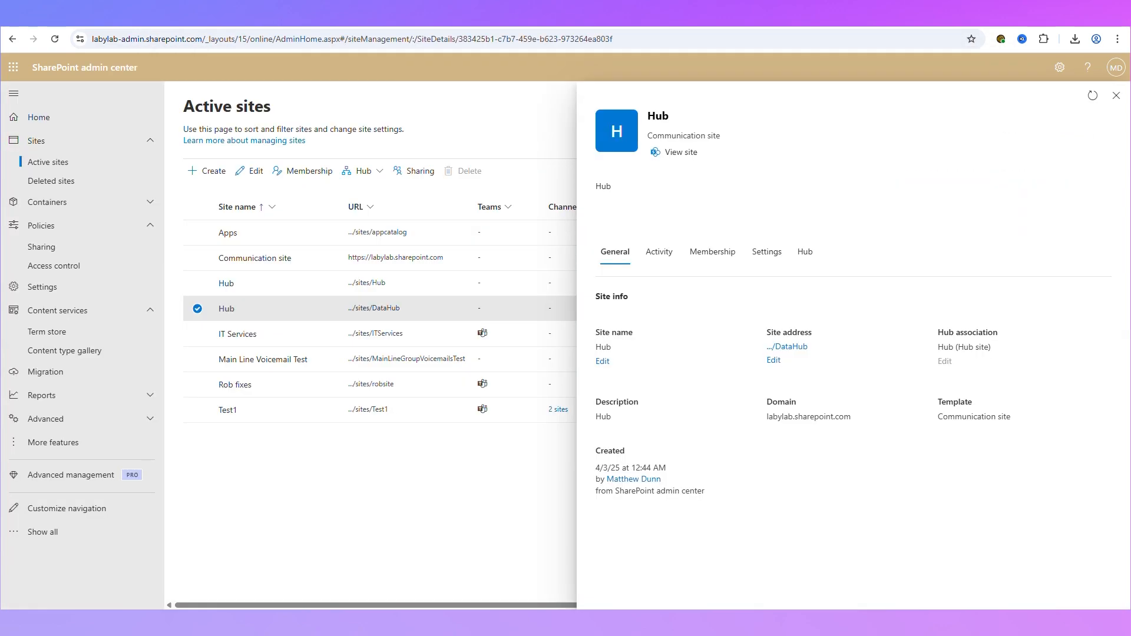
- Close the Hub site's details in the SharePoint admin center and start a new team site using the Standard team template
click(1115, 95)
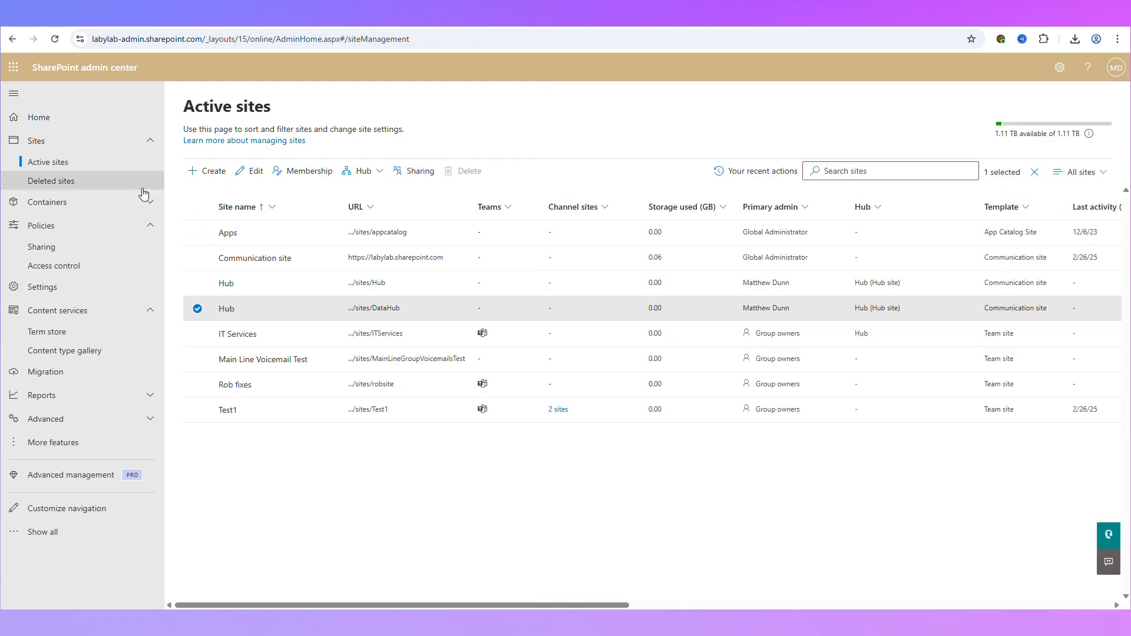
click(205, 170)
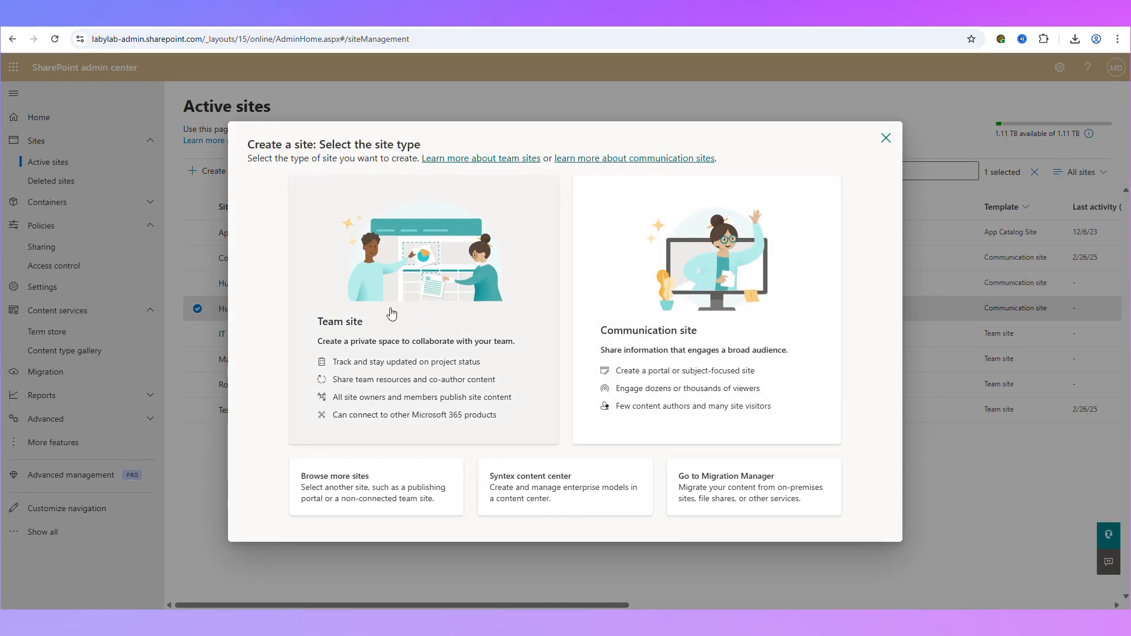
click(399, 247)
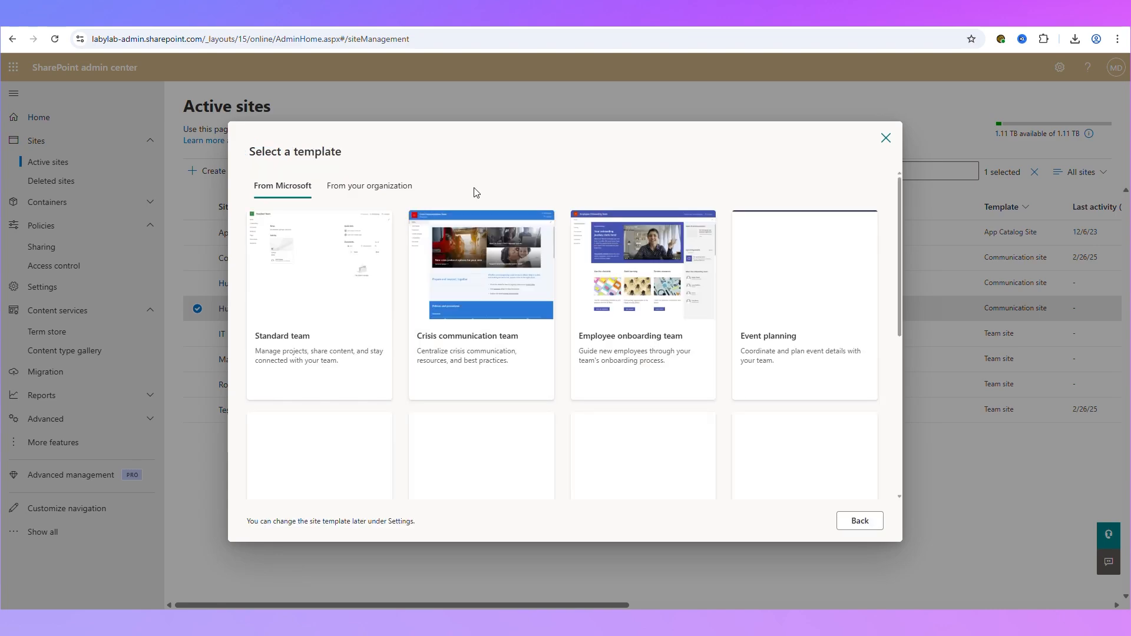
click(330, 273)
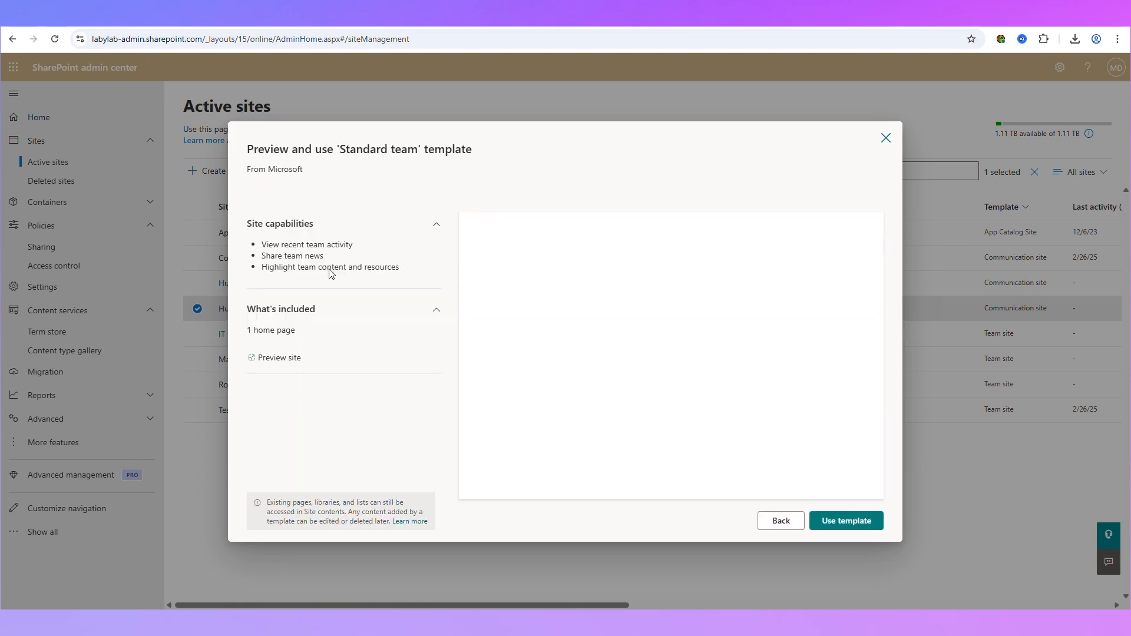
click(876, 519)
- Name the new team site Accounts and shorten the end of its site address to ACC
click(651, 351)
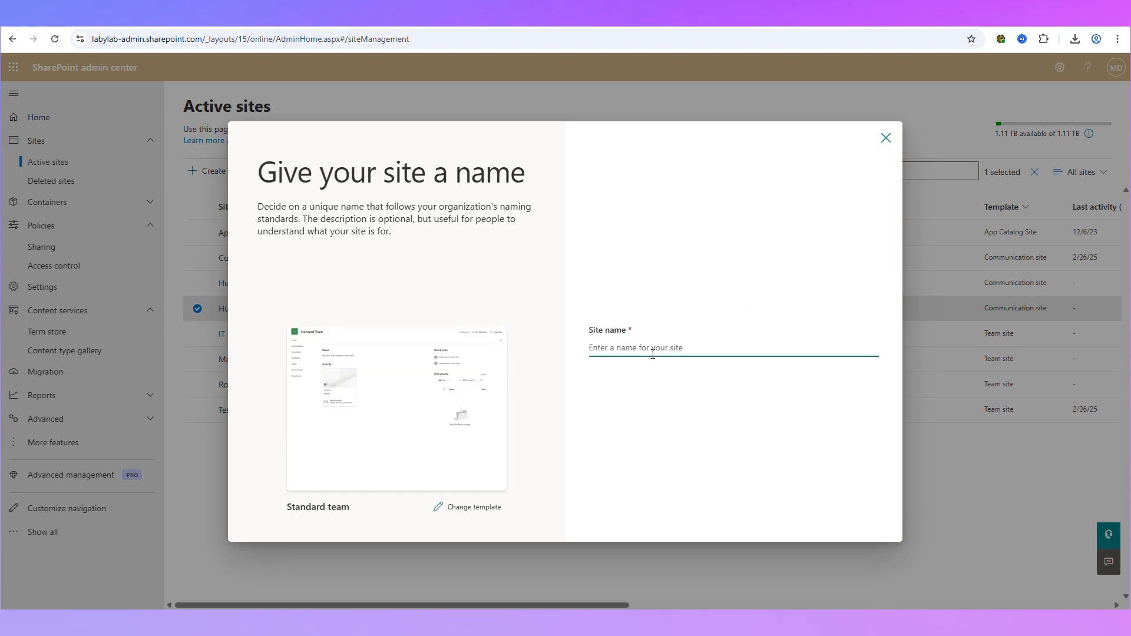
text(Accounts)
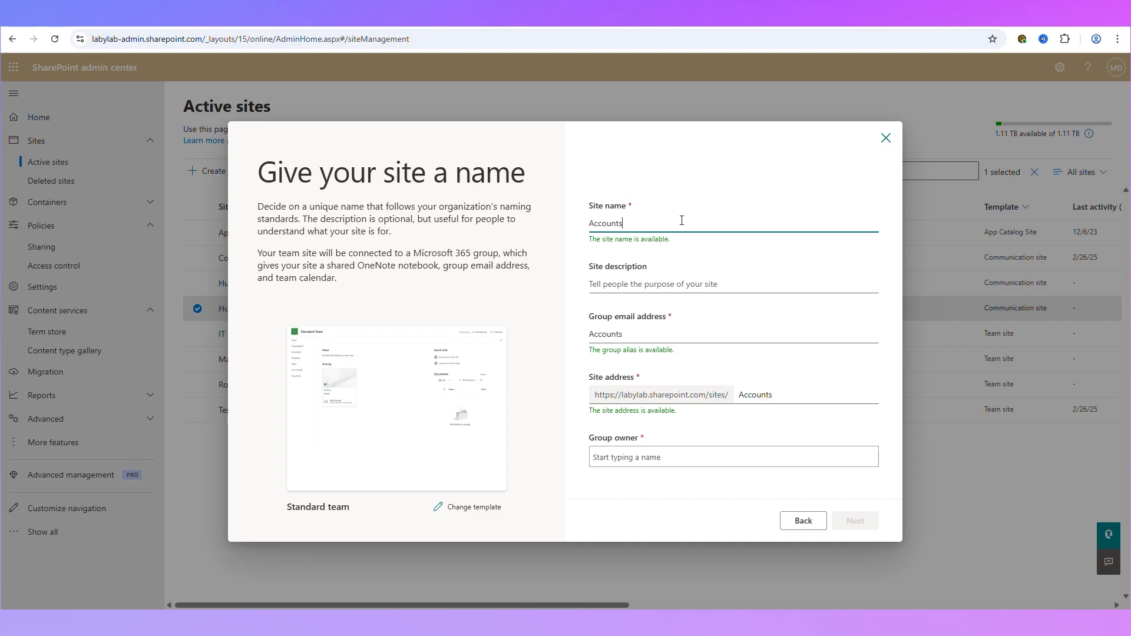
double_click(823, 397)
click(823, 398)
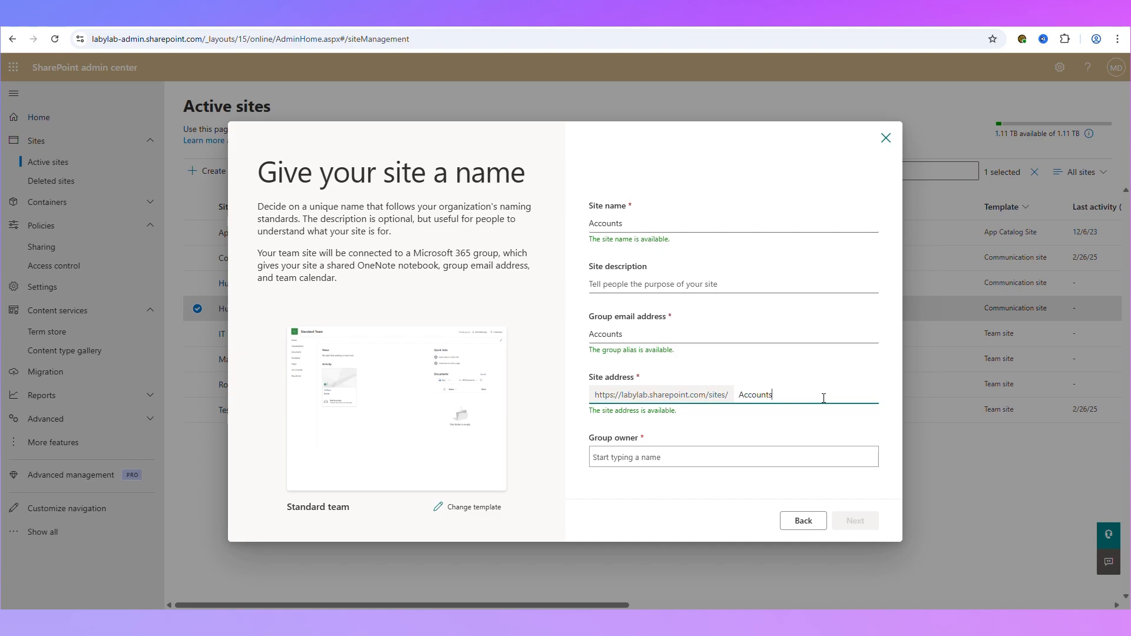
key(ctrl+a)
double_click(823, 398)
click(824, 398)
click(796, 395)
drag(796, 394, 736, 395)
text(AC)
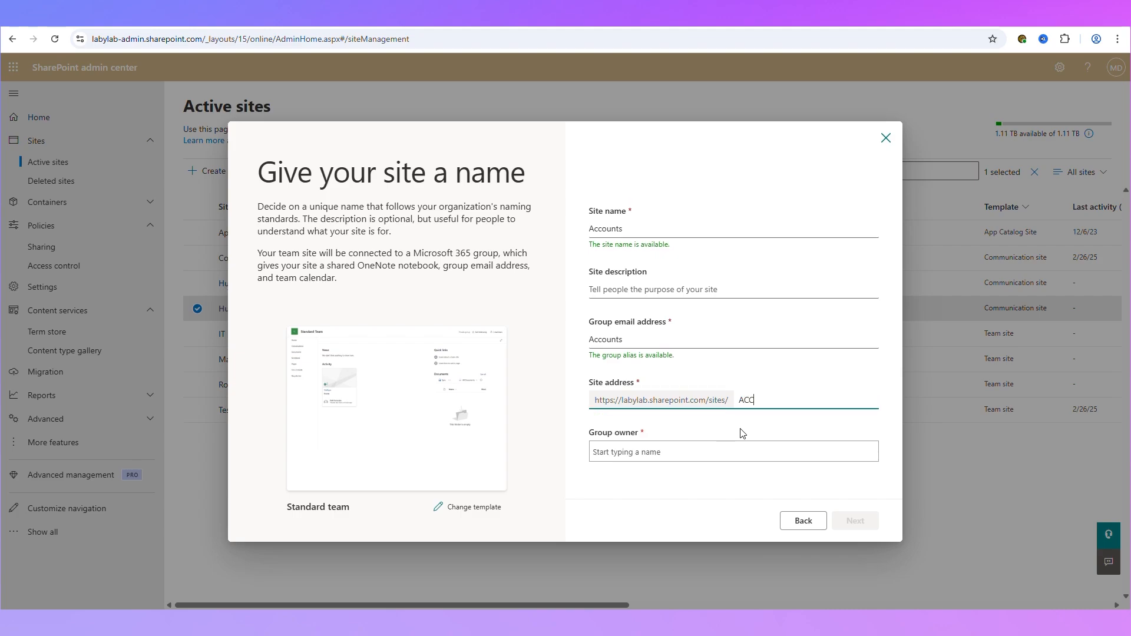
text(C)
click(742, 434)
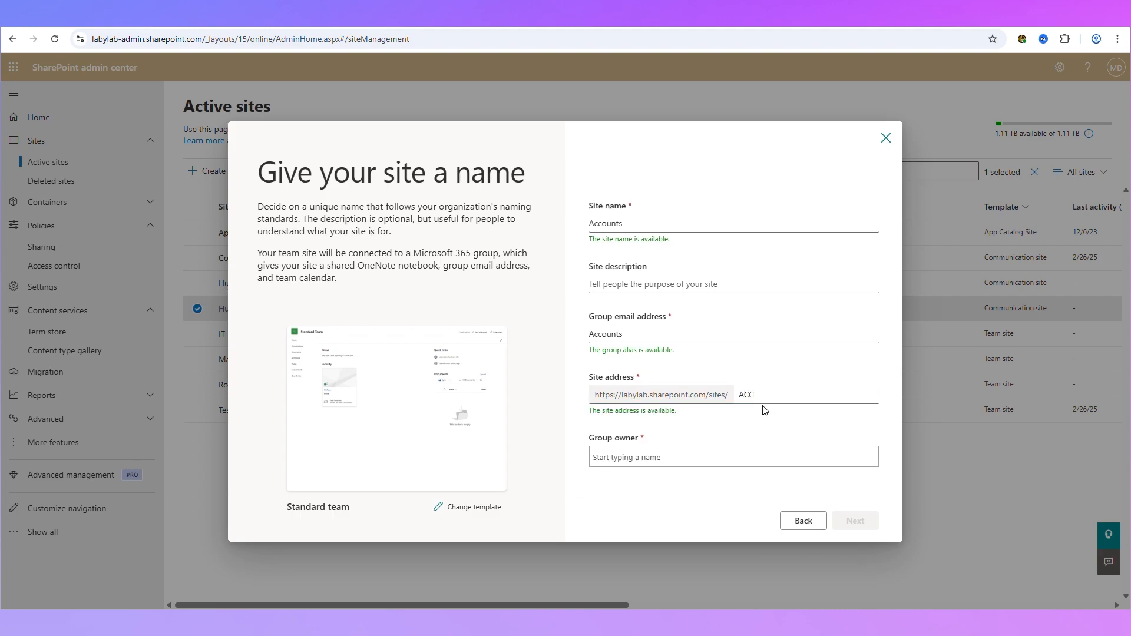
- Find the administrator by first name and assign the suggested account that shows an e-mail address as the site's group owner
click(652, 457)
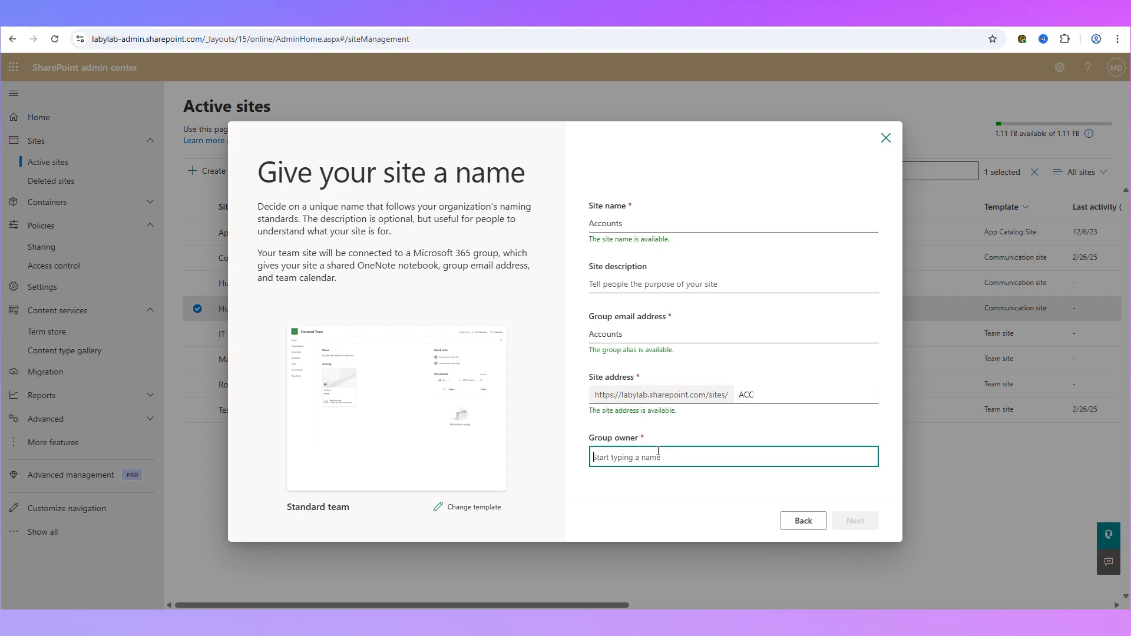
click(689, 433)
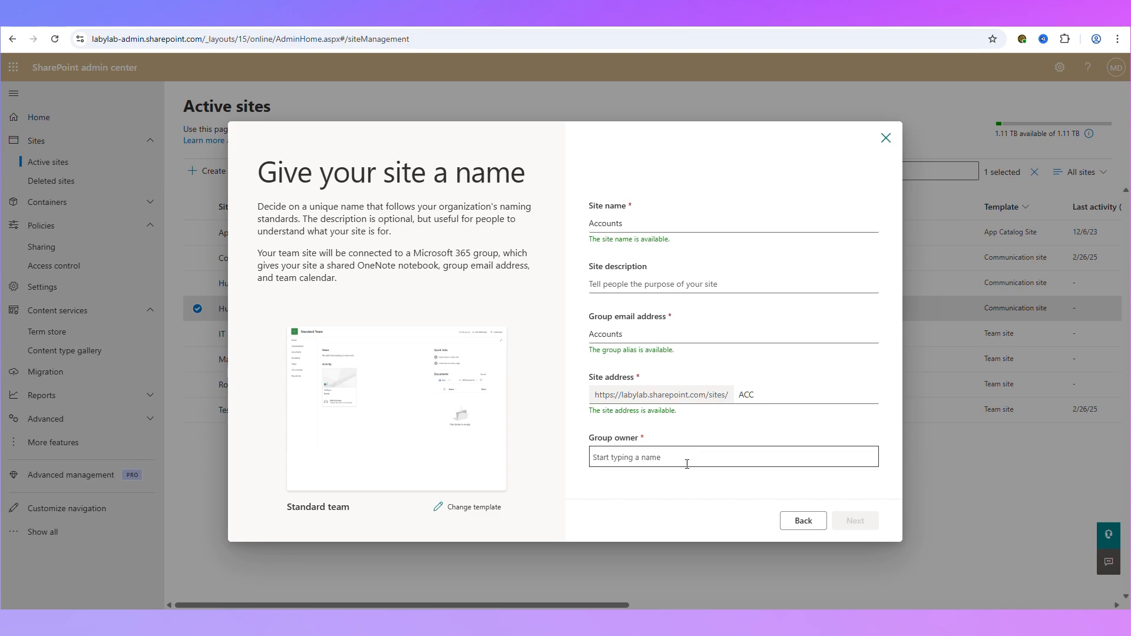
click(665, 455)
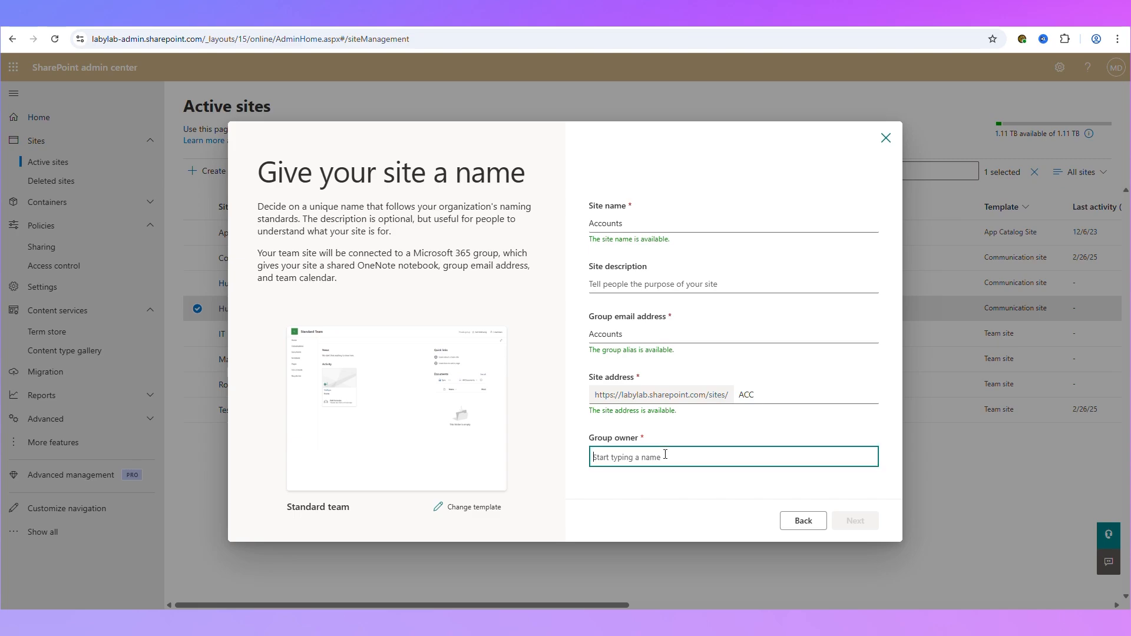
text(Matth)
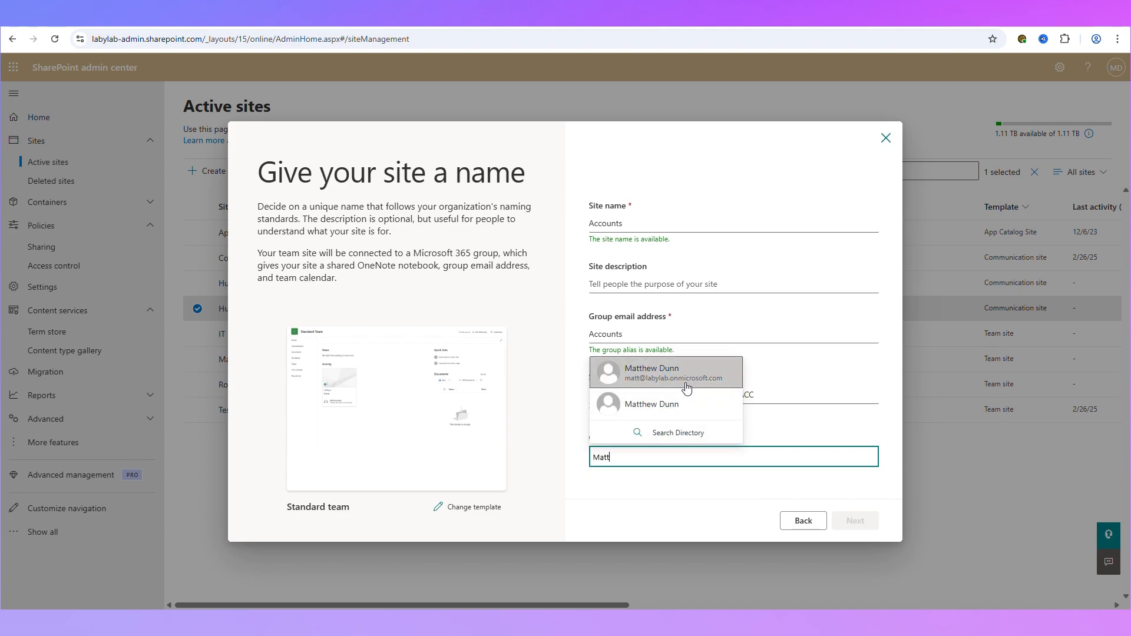
click(687, 386)
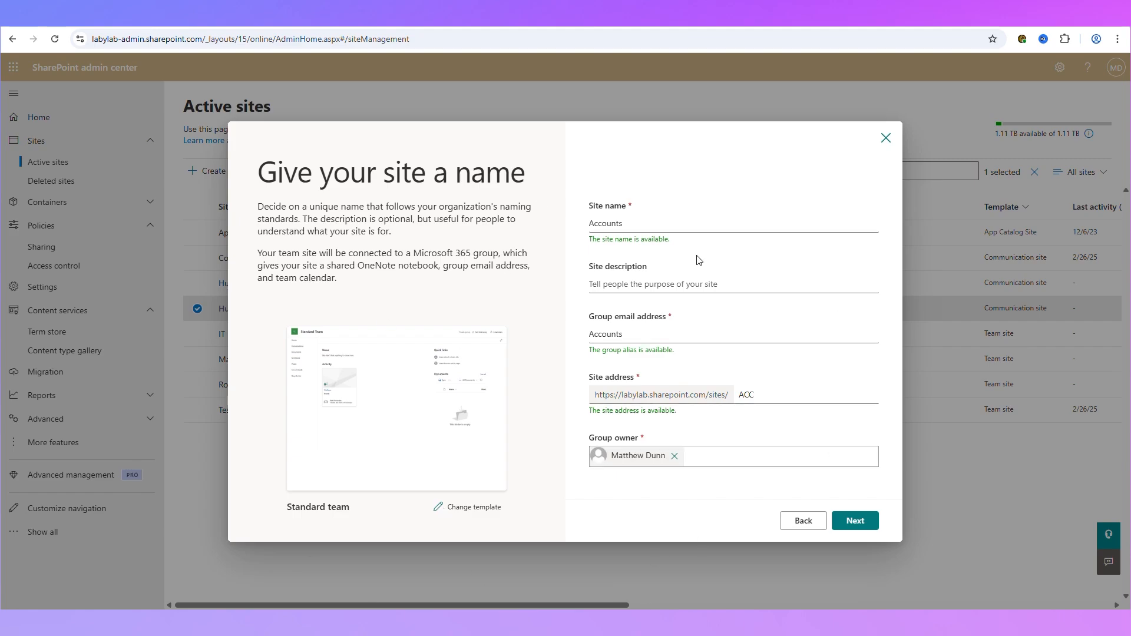
- Enter "Accounts department SharePoint Site" as the site description
click(680, 284)
text(Accounts department SAhare)
key(BackSpace)
key(BackSpace)
key(BackSpace)
text(harePoint Site)
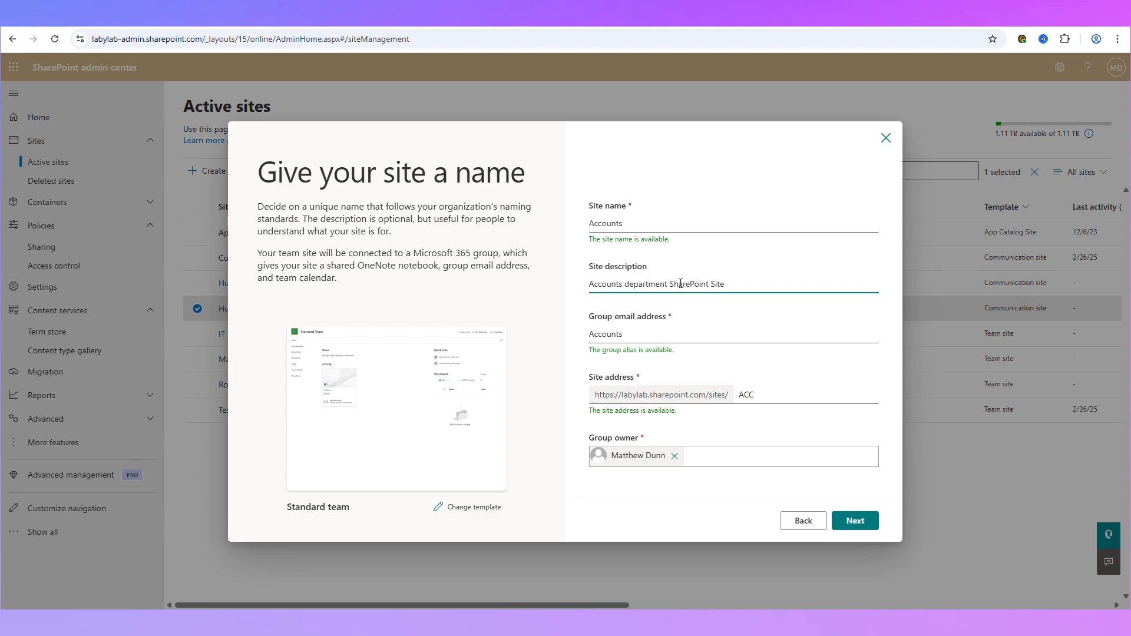
- Create the site as private with English and the Dublin, Edinburgh, Lisbon, London time zone, and finish without adding members
click(863, 524)
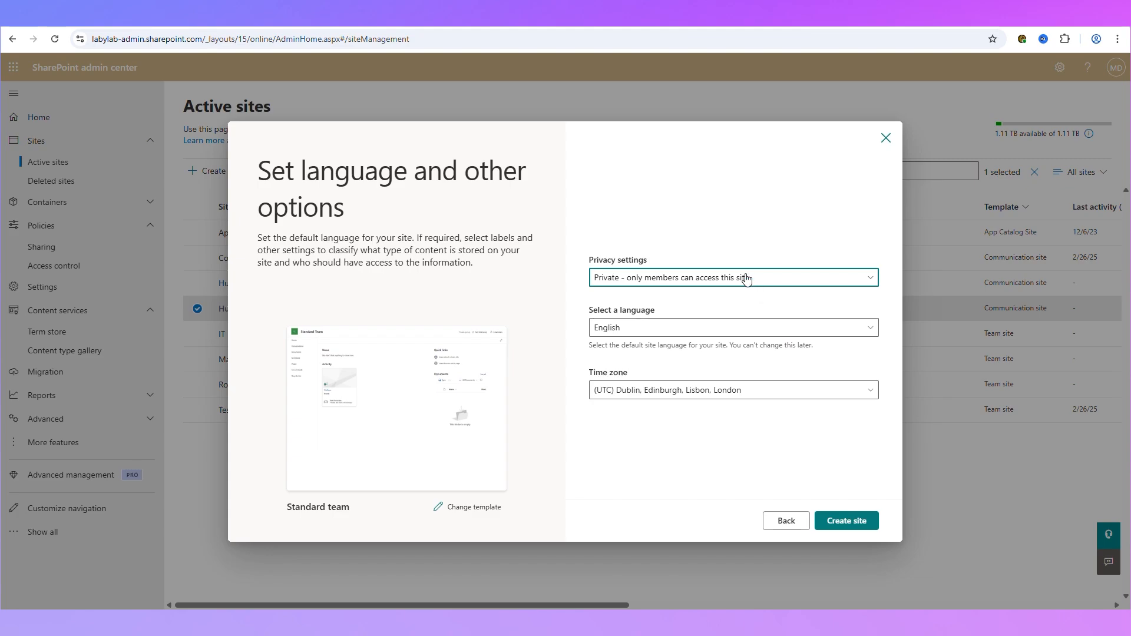
click(846, 520)
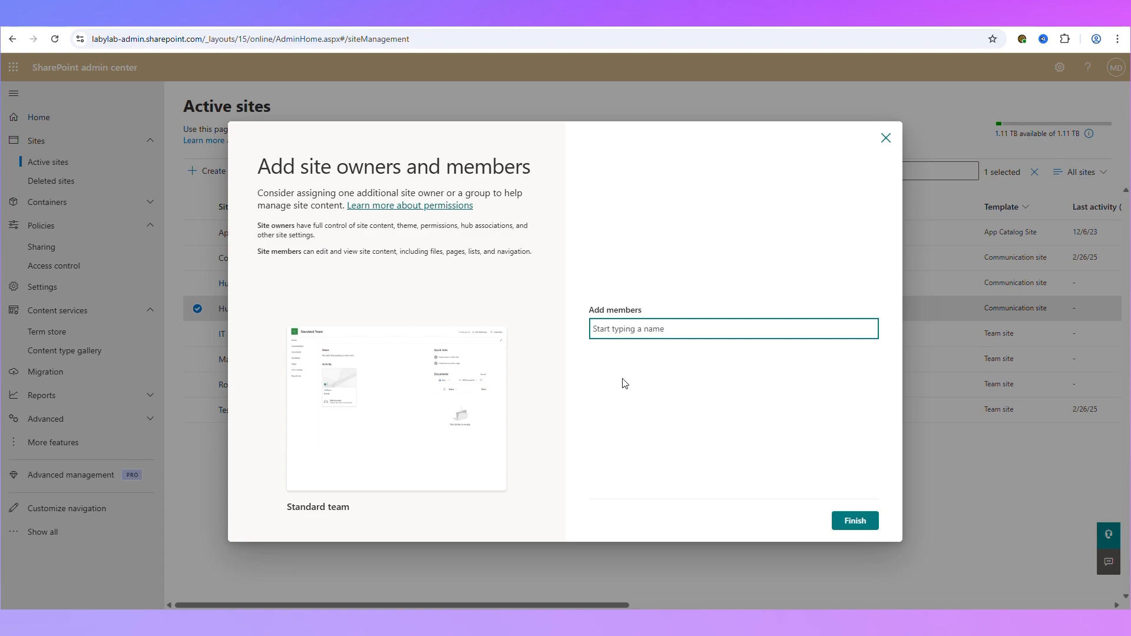
click(868, 521)
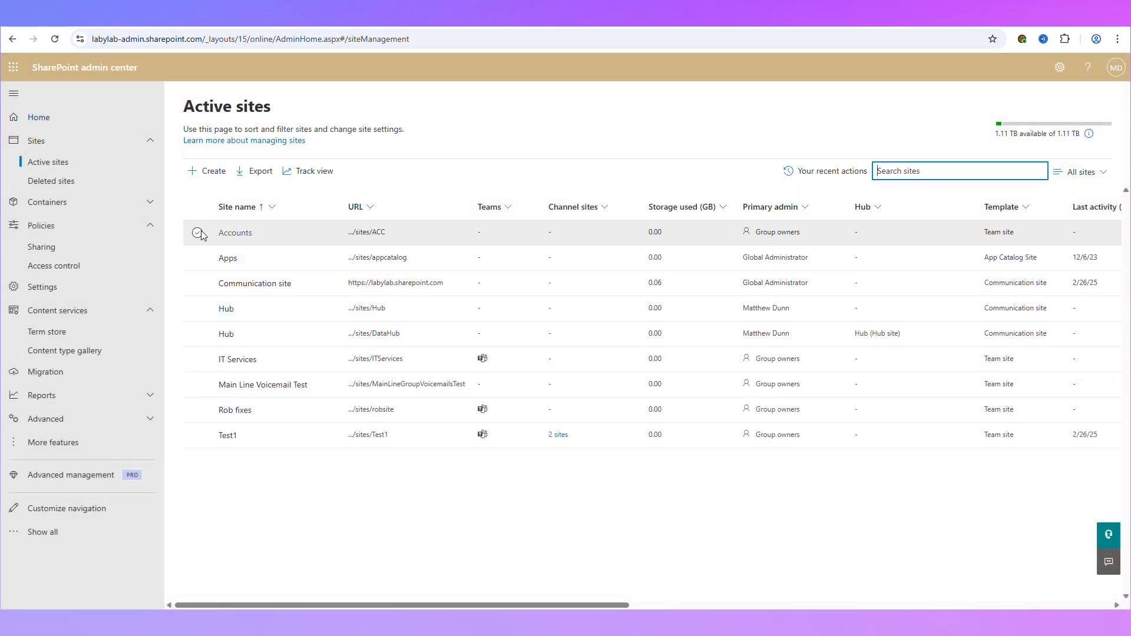
- Associate the Accounts site with the second Hub entry offered, save the association and close the pane
click(198, 234)
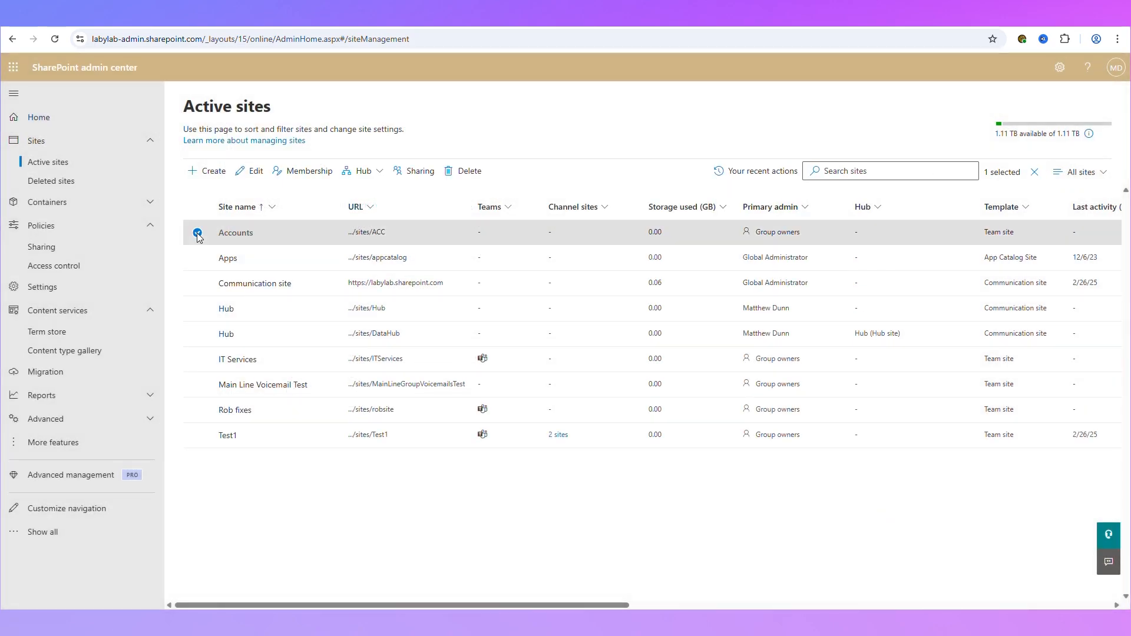
click(374, 173)
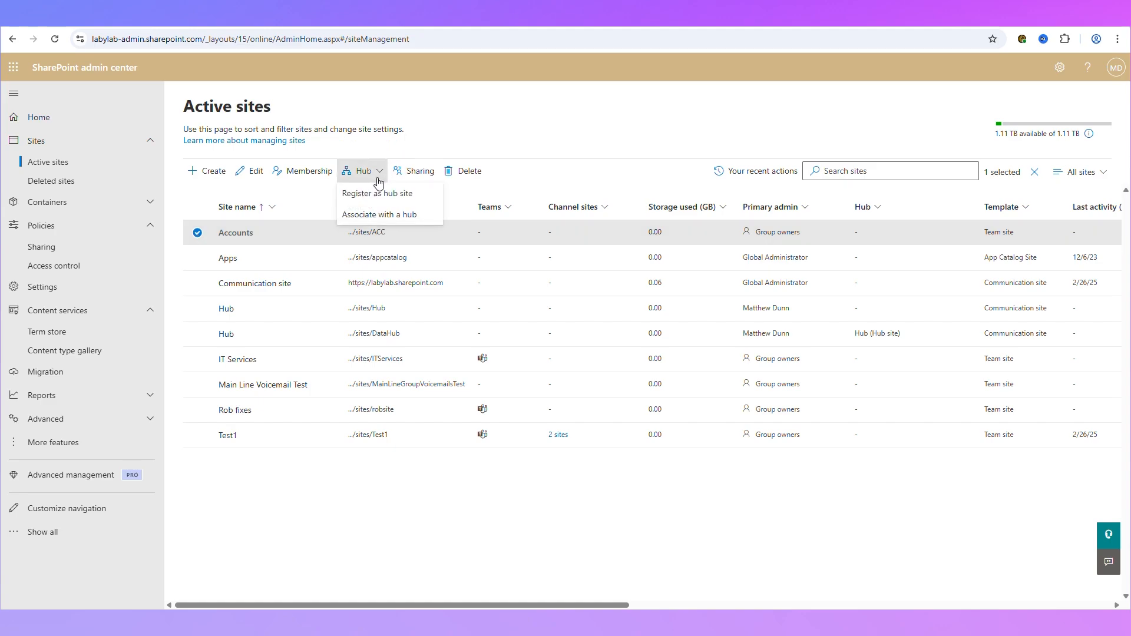
click(379, 213)
click(651, 232)
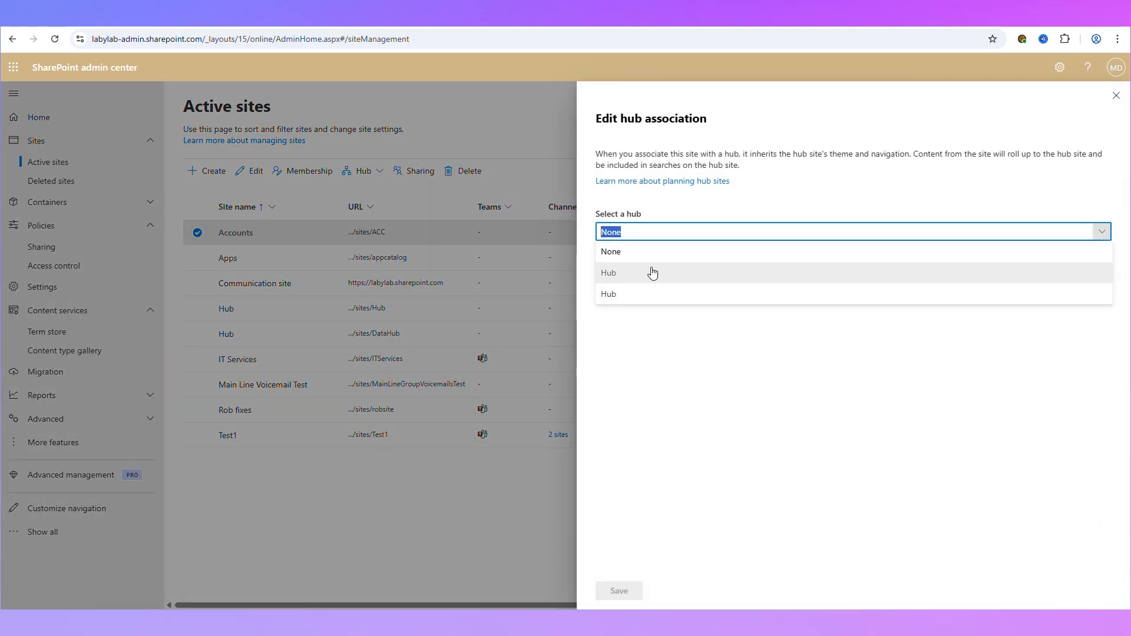
click(646, 292)
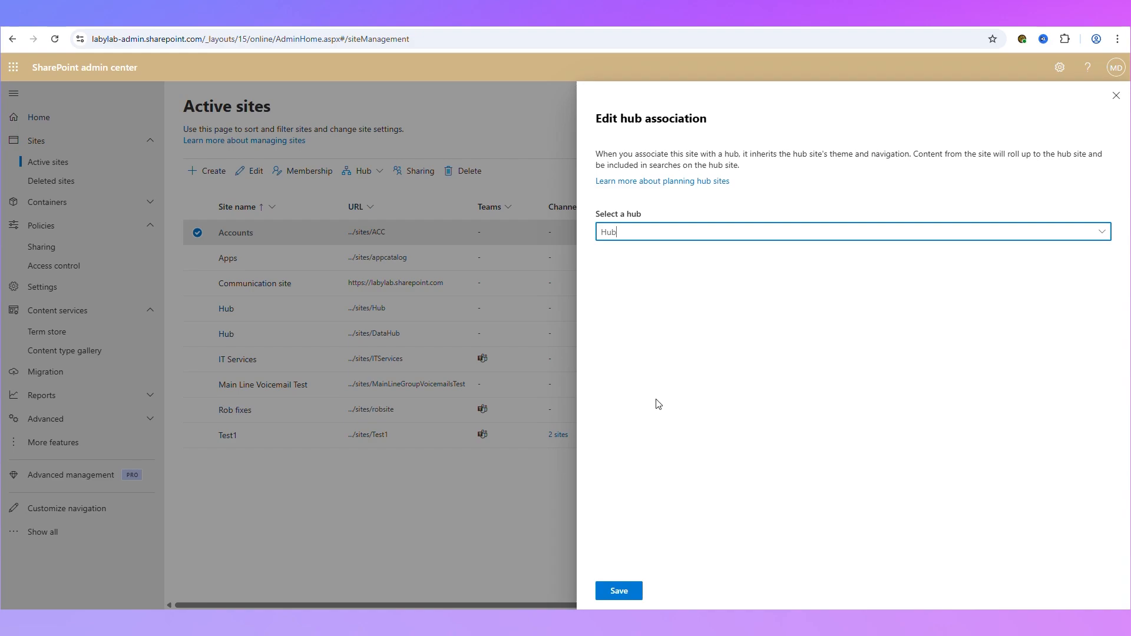
click(619, 591)
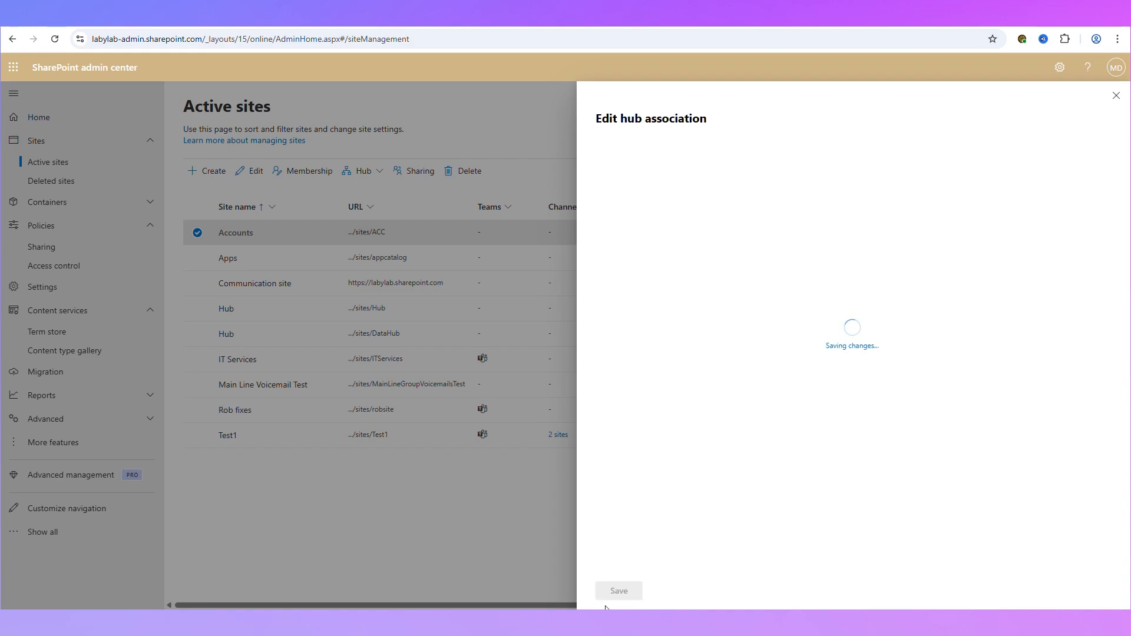
click(1115, 95)
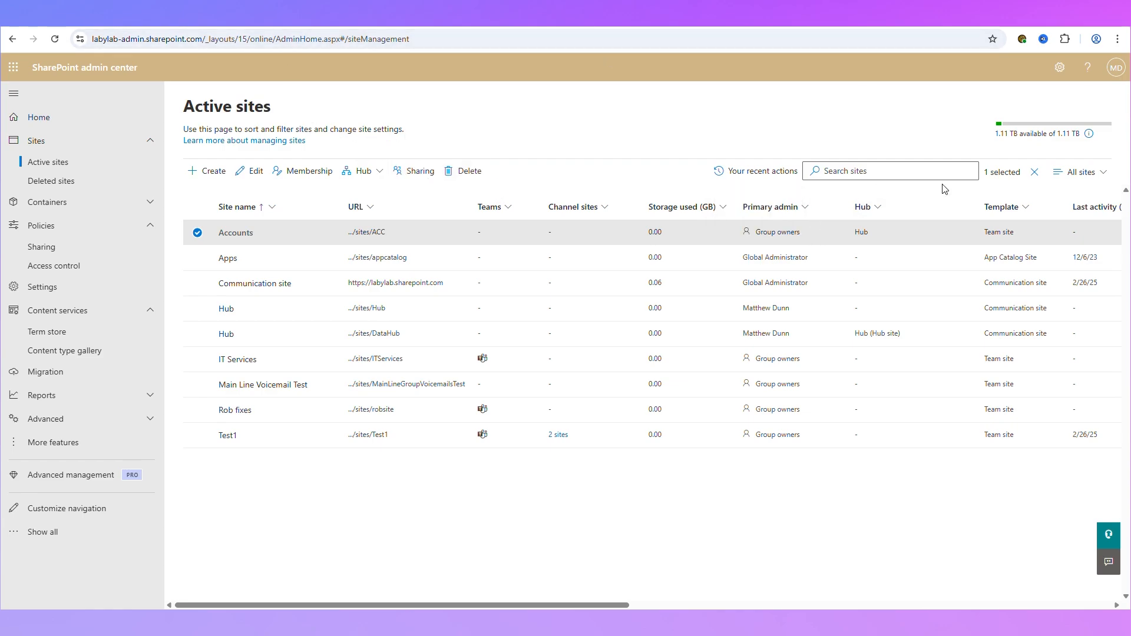
- Reload the active sites list and filter it by hub to the sites of Data Hub
click(314, 41)
key(Return)
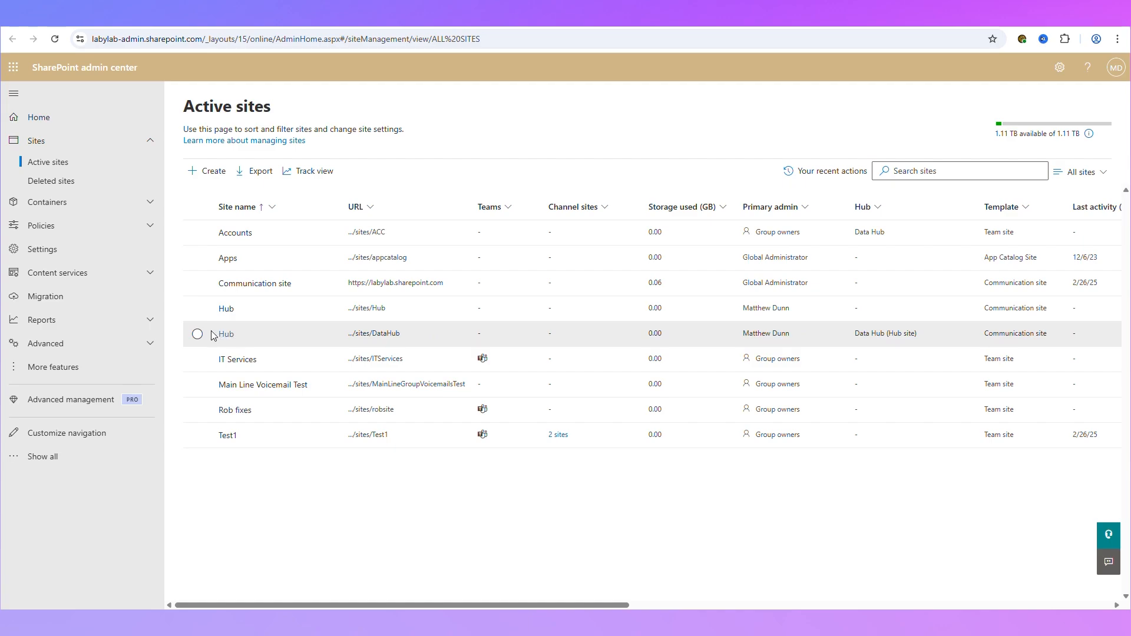
click(198, 232)
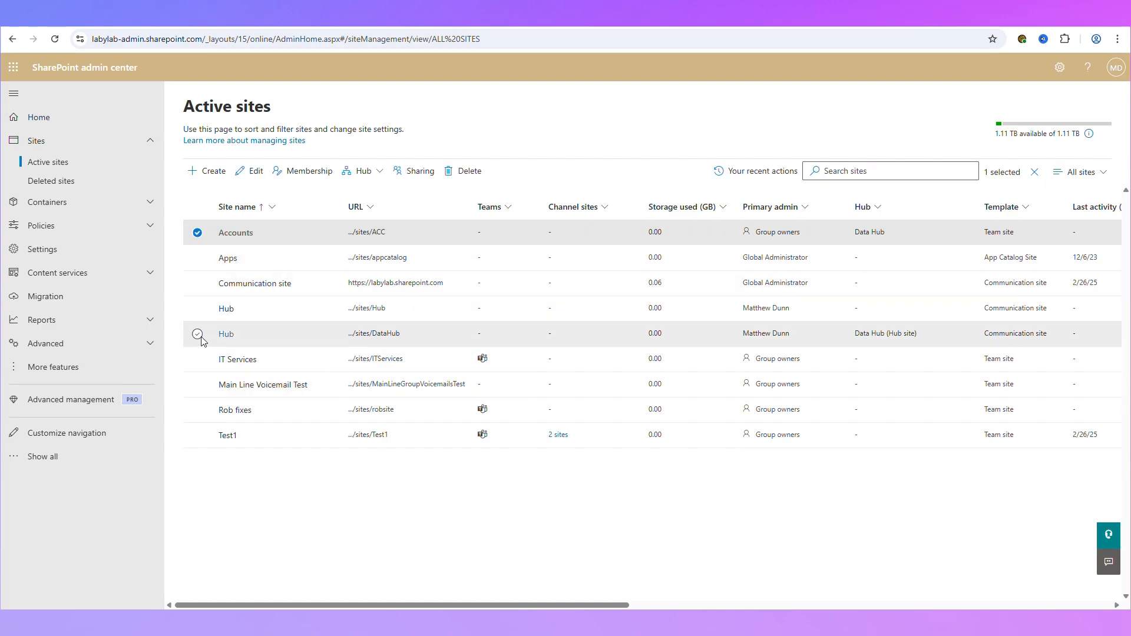
click(197, 232)
click(886, 212)
mouse_move(903, 236)
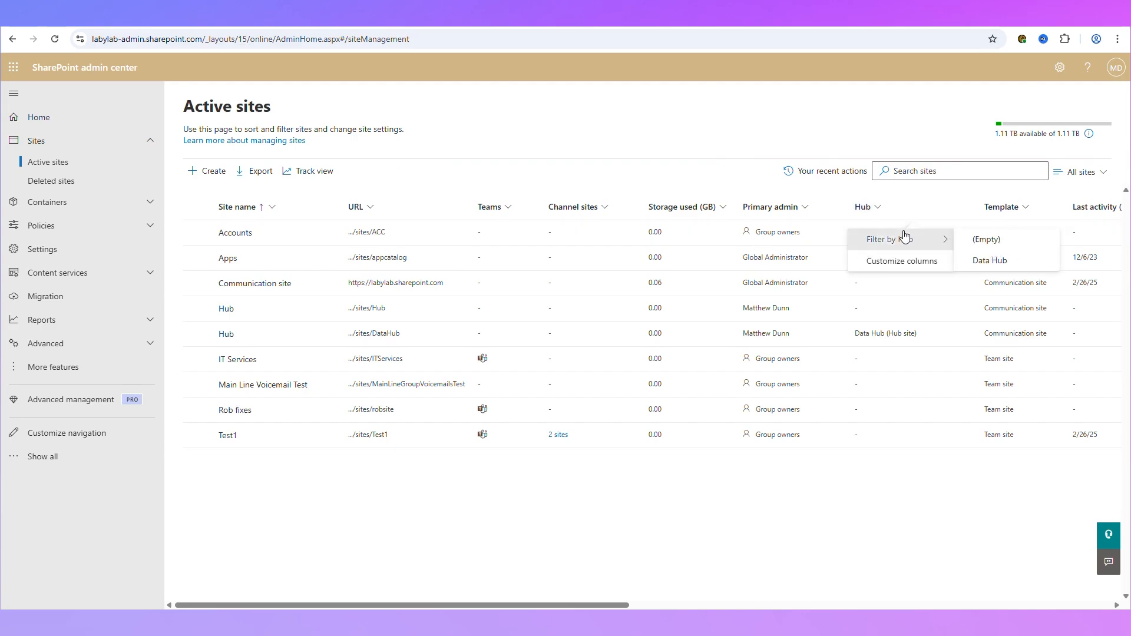
click(1019, 257)
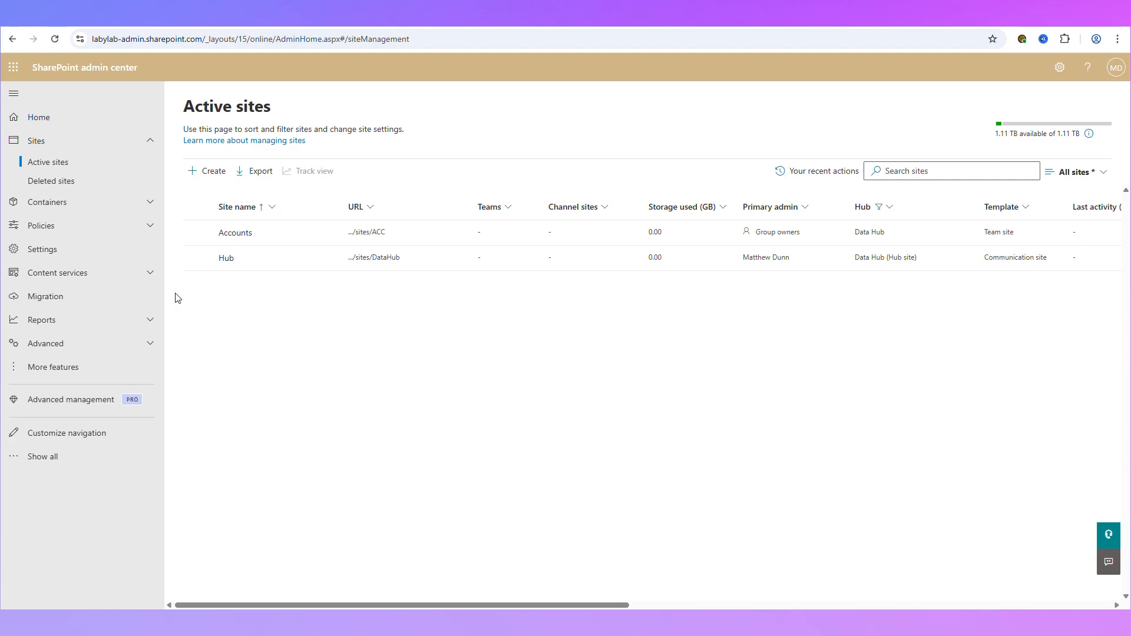
- Open the Accounts site from the active sites list and copy the web address of its home page
click(368, 232)
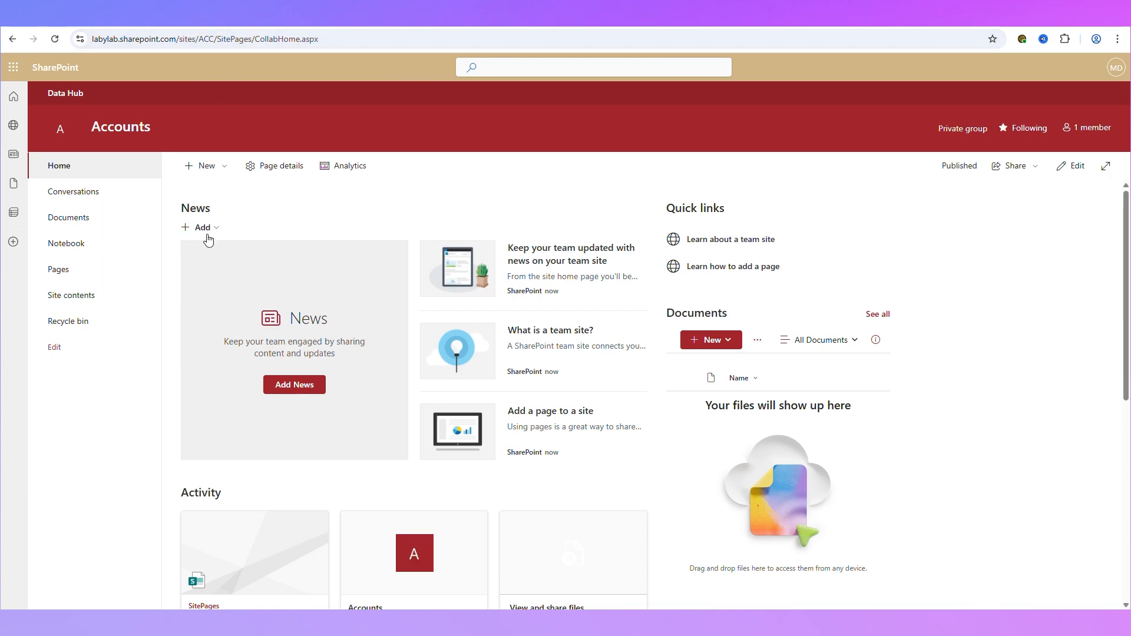
click(262, 39)
right_click(263, 39)
double_click(261, 39)
triple_click(235, 41)
key(ctrl+c)
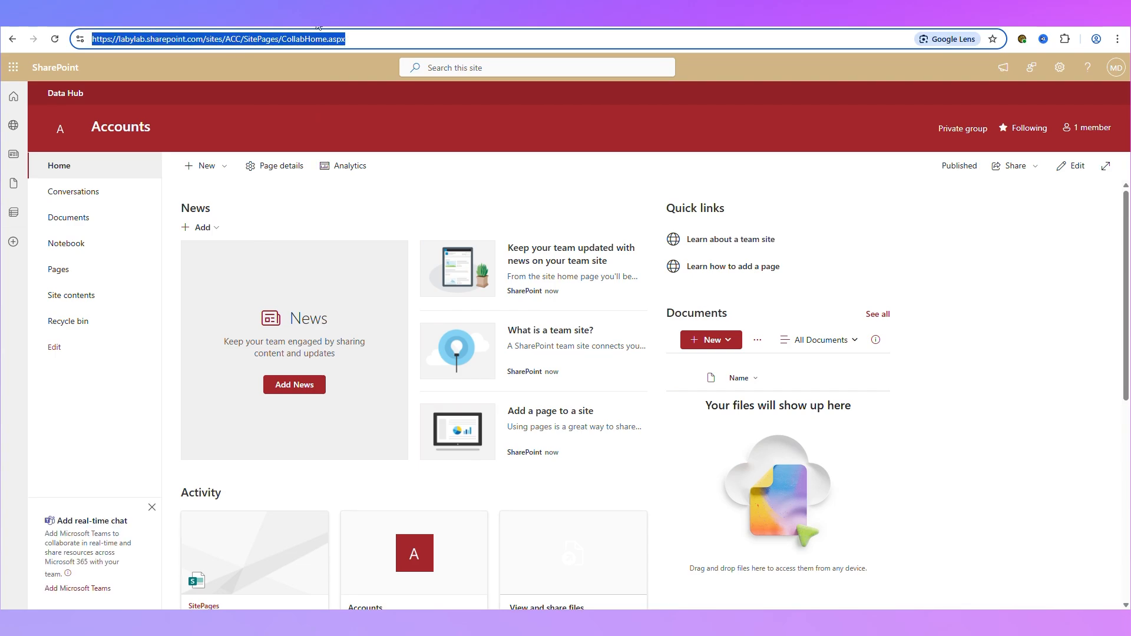
- On the Data Hub site, start adding an item to the hub navigation and show the available item types
click(351, 25)
click(355, 25)
click(69, 96)
click(133, 96)
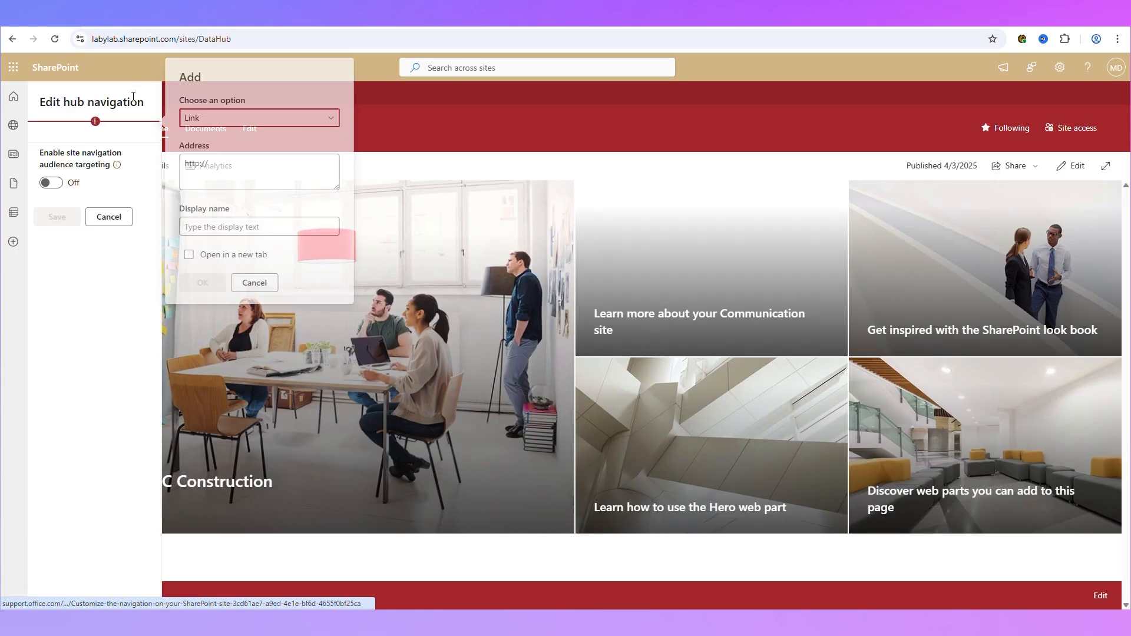
click(236, 118)
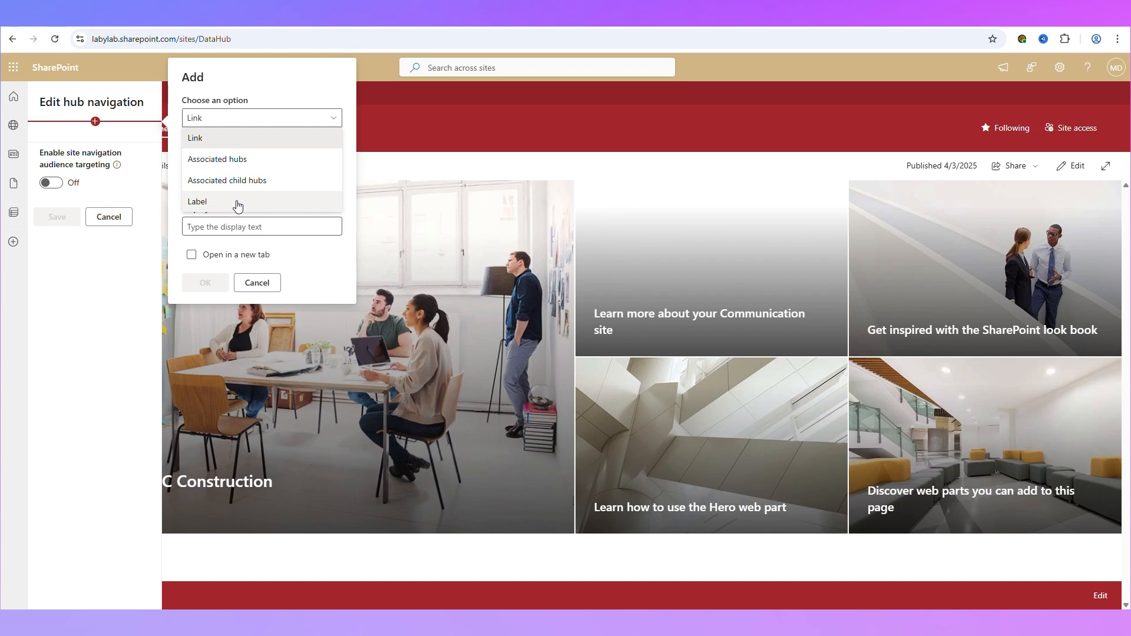
click(219, 144)
click(237, 163)
key(ctrl+a)
key(ctrl+v)
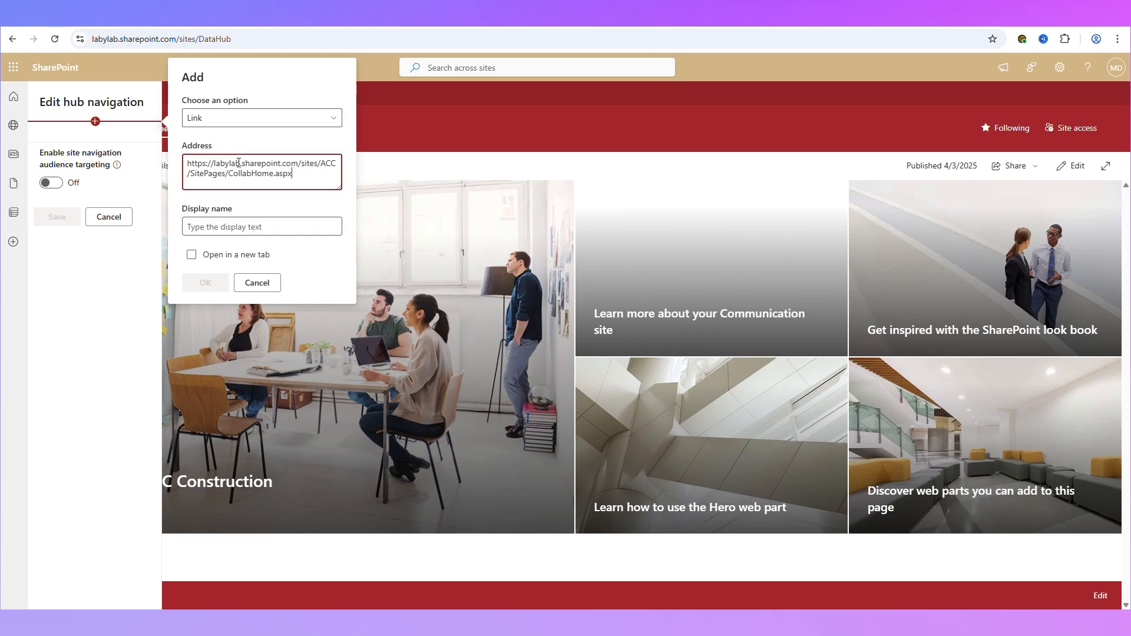
click(233, 217)
click(222, 226)
text(Accounts)
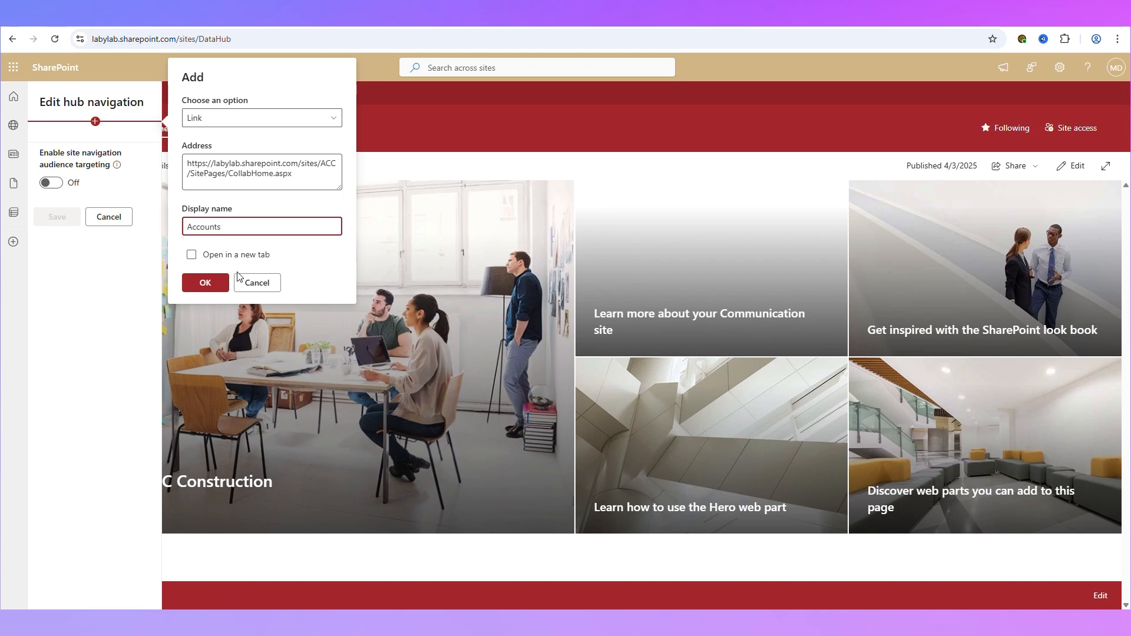
click(209, 283)
click(74, 237)
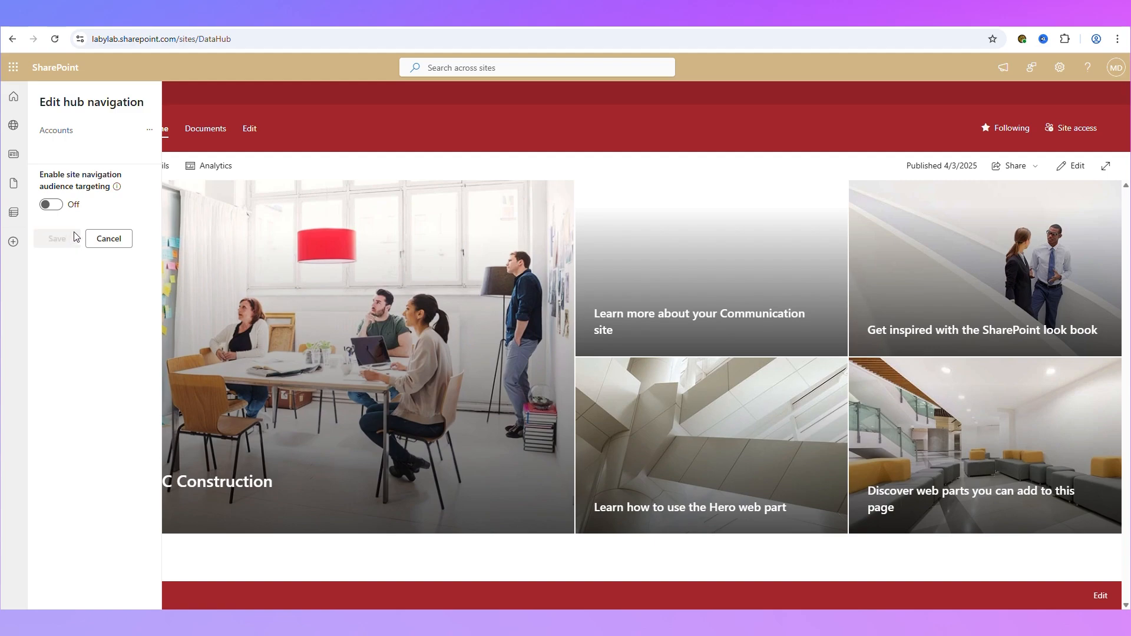
- Test the hub navigation by opening the Accounts site and returning to Data Hub, reloading the hub page in between
click(113, 93)
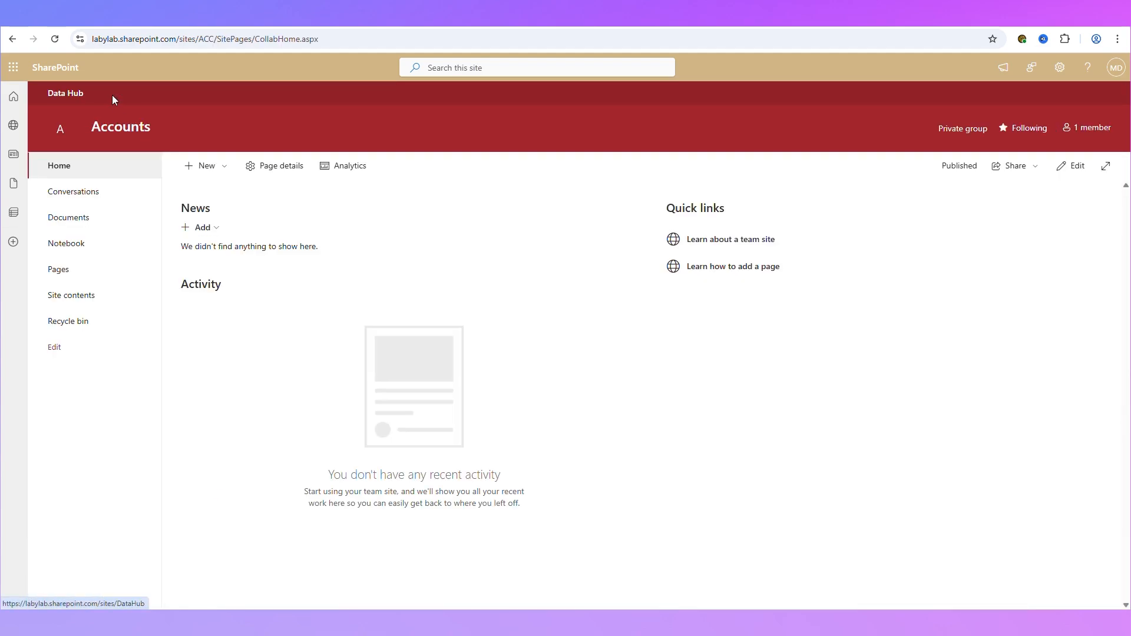
click(66, 96)
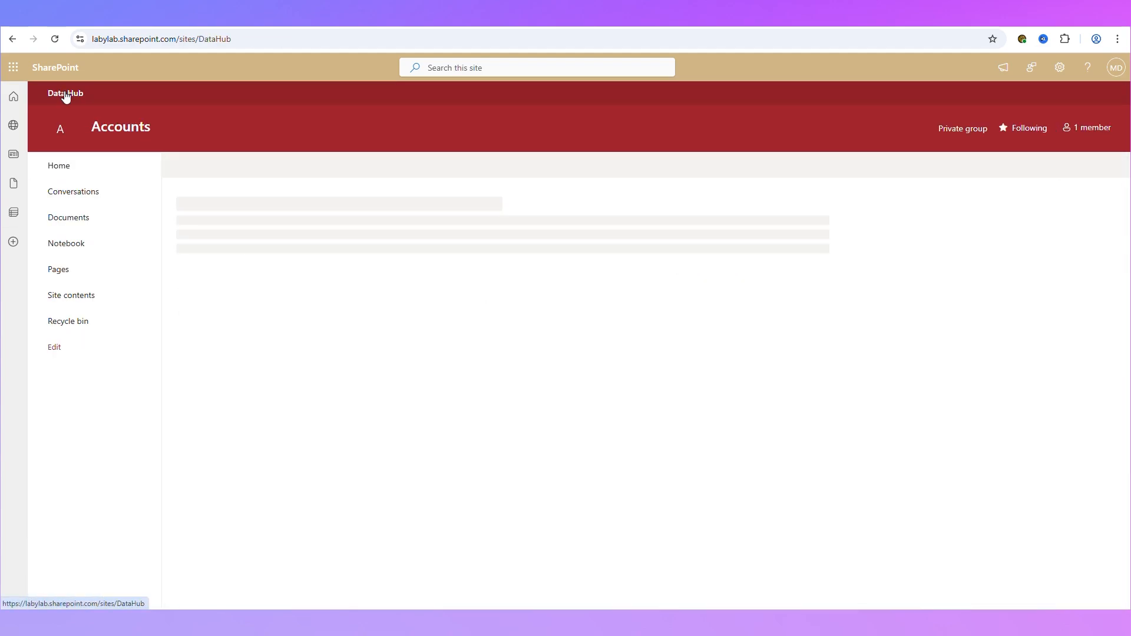
click(151, 41)
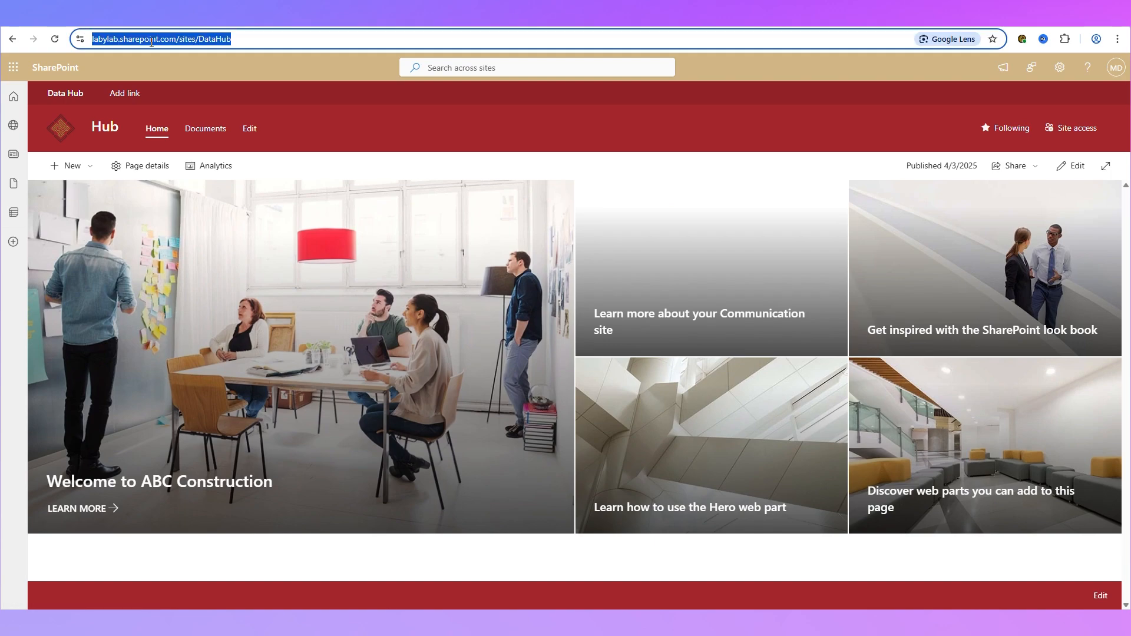
key(Return)
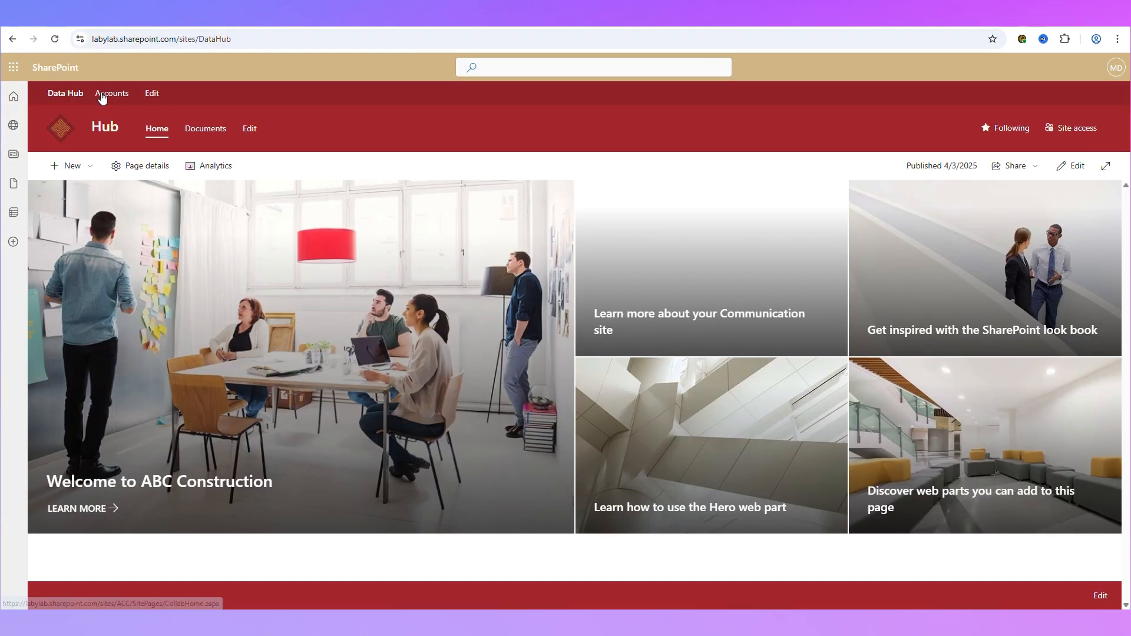
click(101, 97)
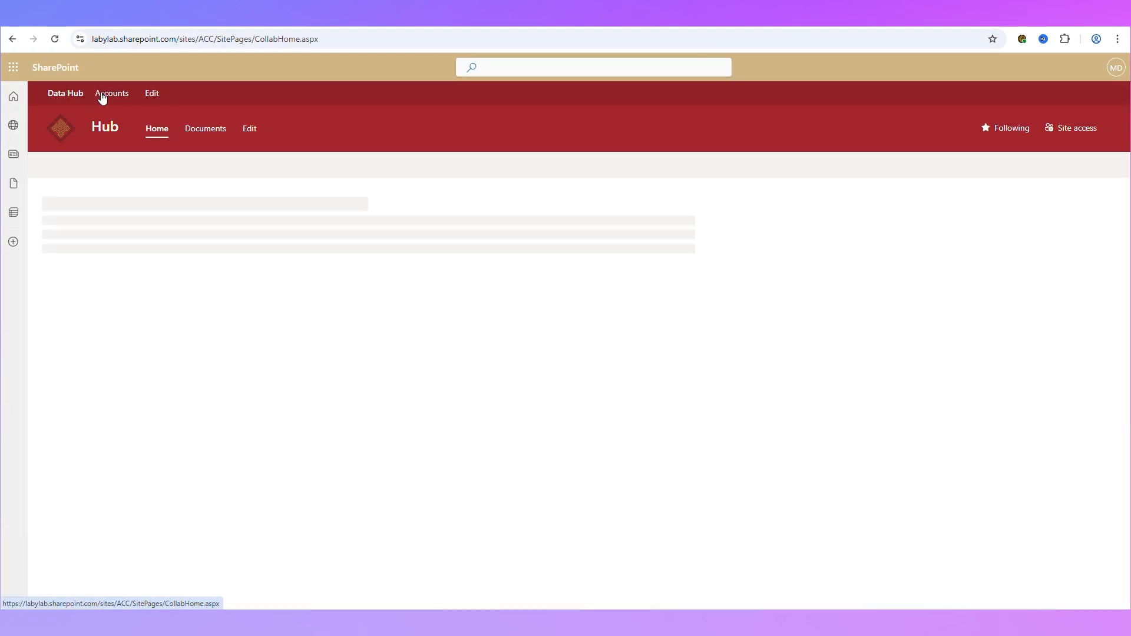
click(58, 96)
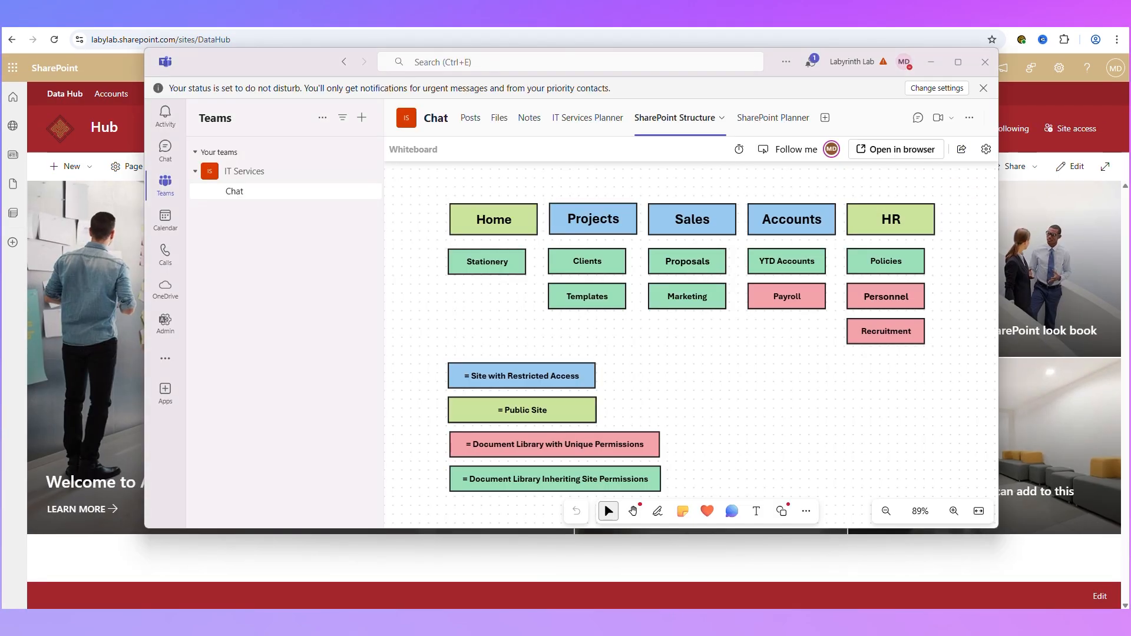
- In Teams, open the SharePoint Planner board and mark the "Build hub site" task as complete
click(740, 117)
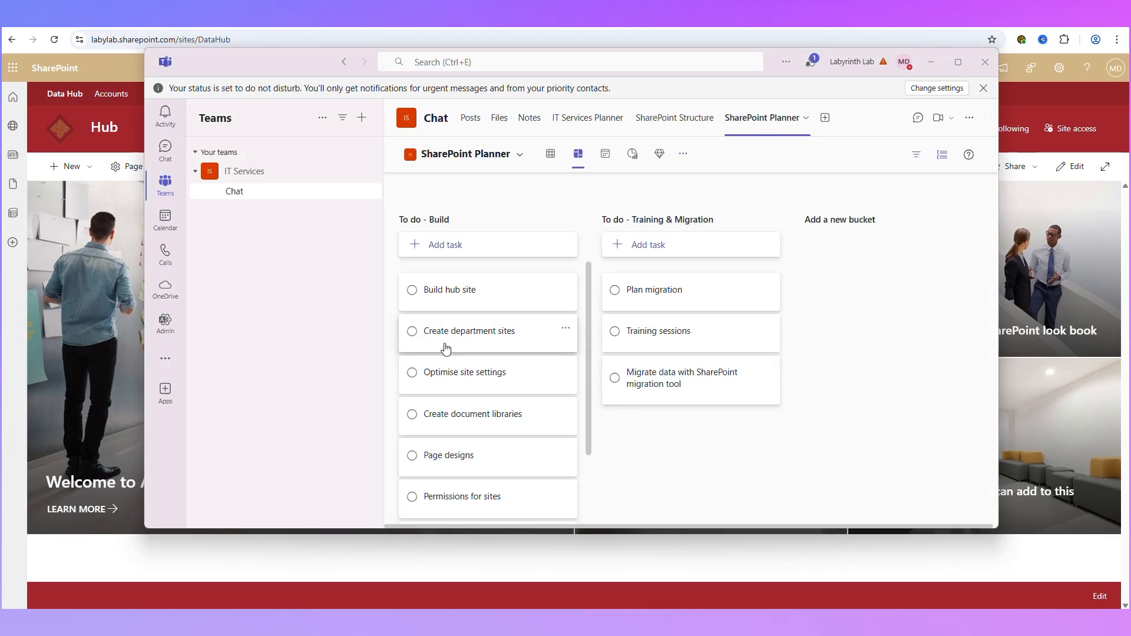
click(411, 290)
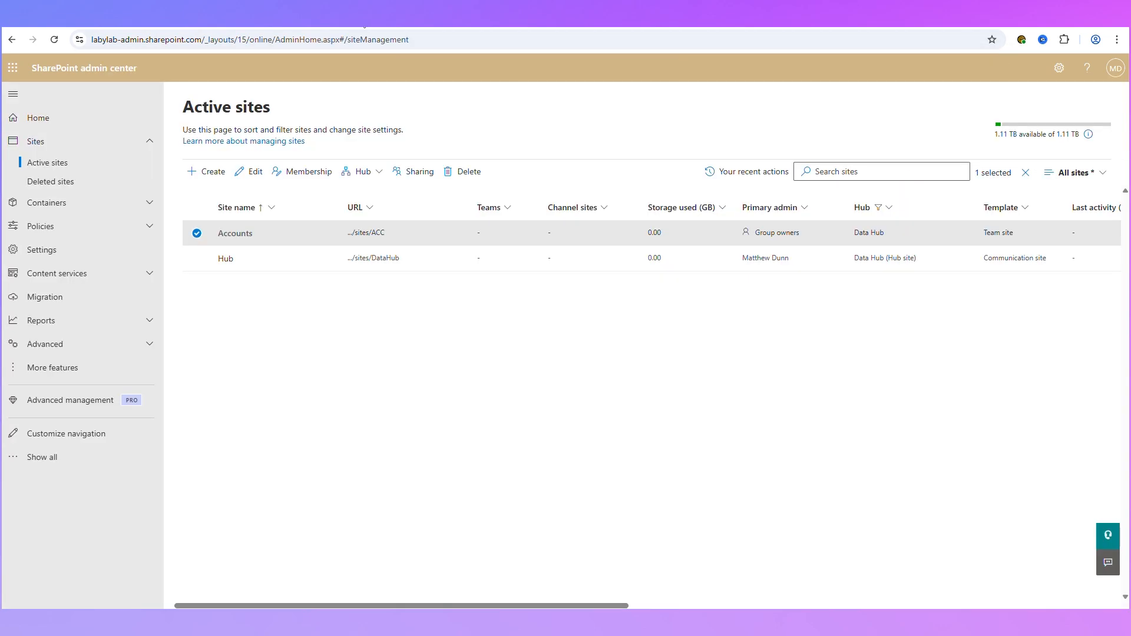
- From Active sites in the SharePoint admin center, start a new team site using the Standard team template
click(213, 172)
click(518, 384)
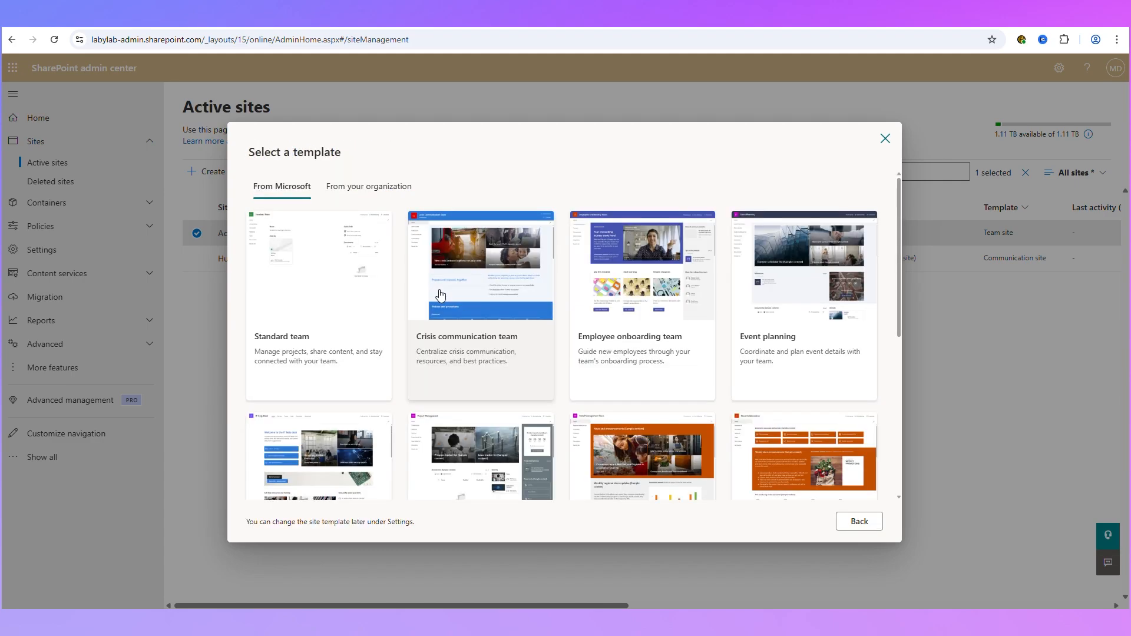
click(371, 287)
click(840, 523)
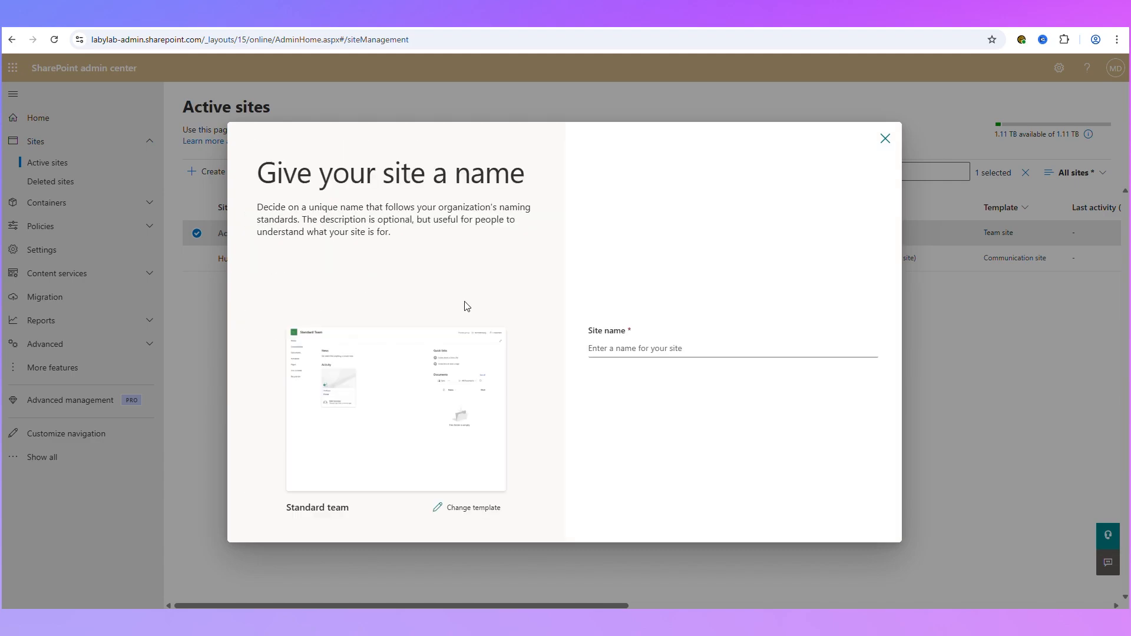
- Name the new site HR and enter "HR SharePoint Site." as its description
click(646, 349)
text(HR)
click(683, 465)
click(620, 282)
text(Hr sit)
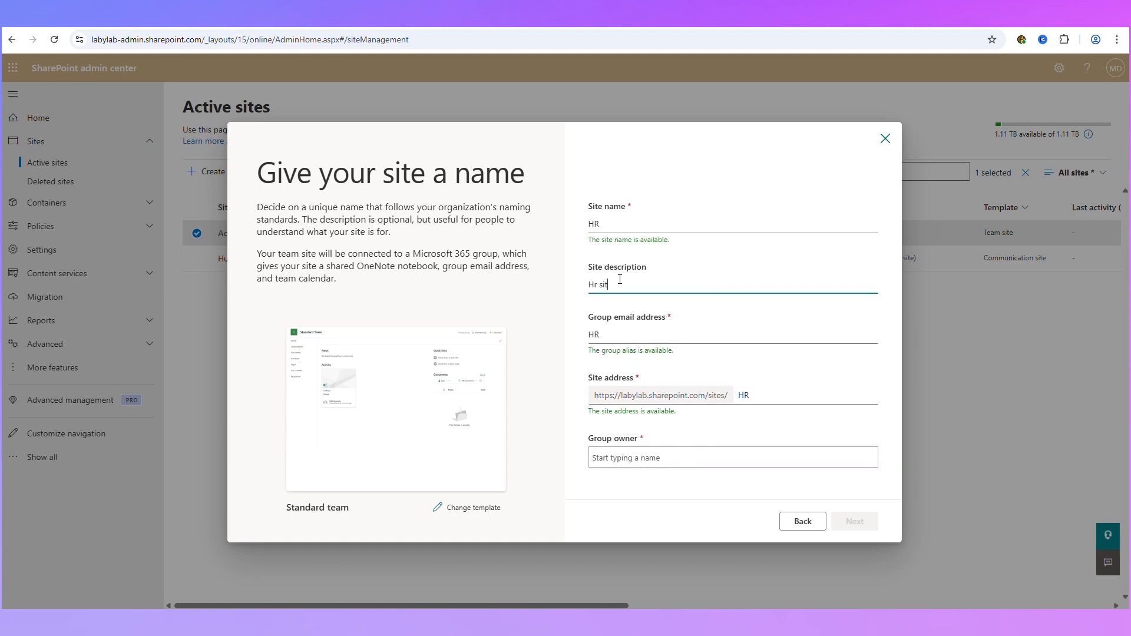
text(SharePoint )
text(sit)
text(Site.)
- Assign the group owner, create the private English site in the Dublin, Edinburgh, Lisbon, London time zone, and finish without adding members
click(696, 460)
text(matth)
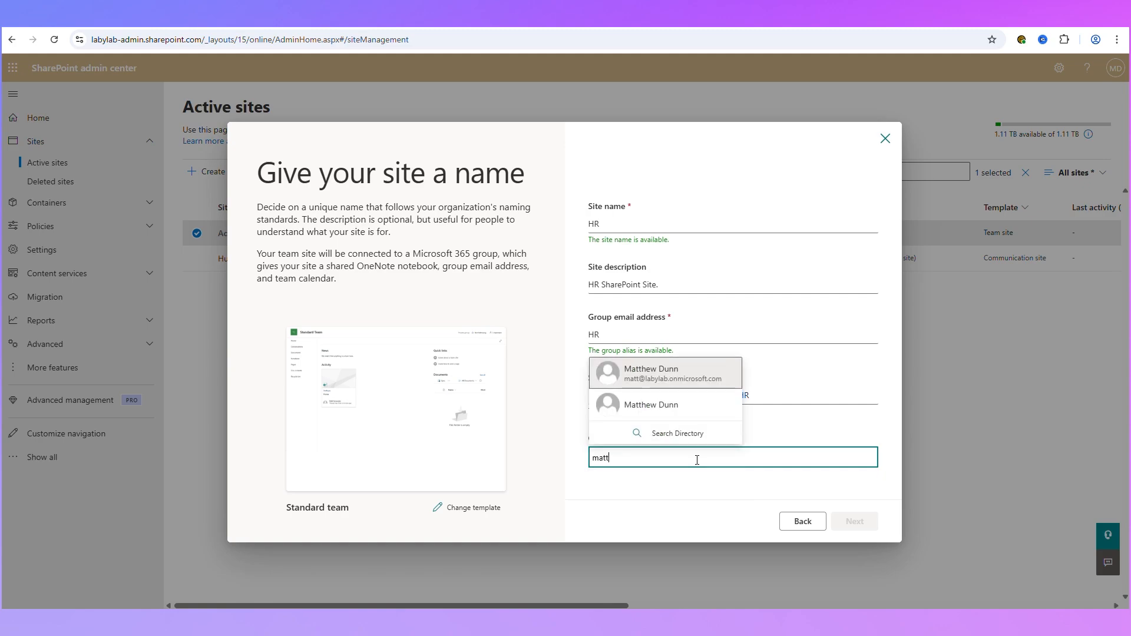
click(647, 369)
click(855, 521)
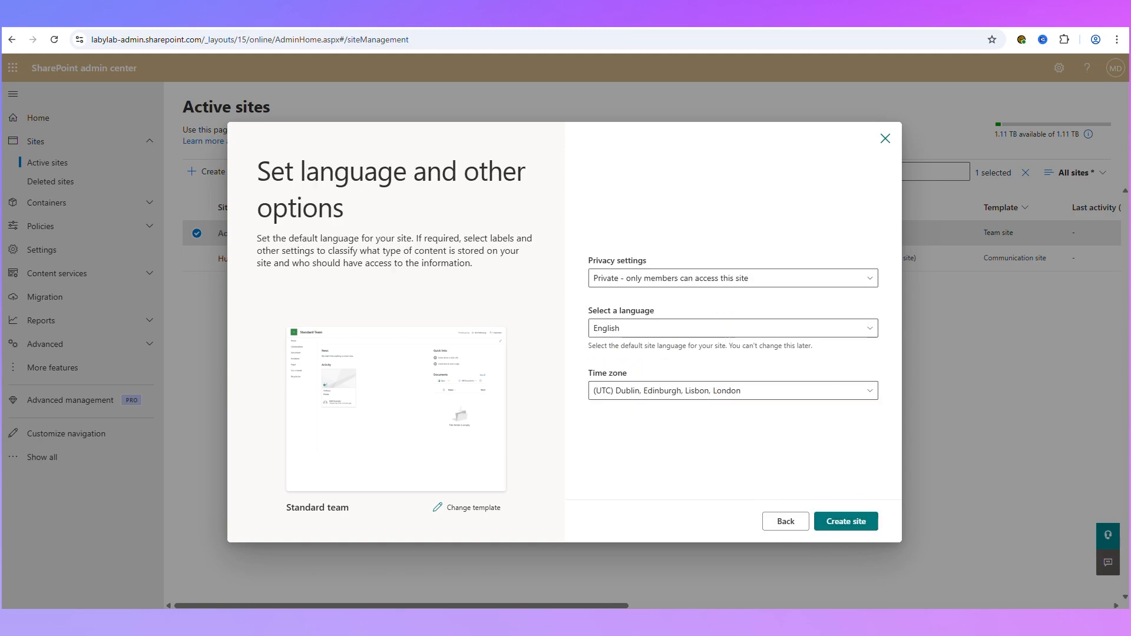
click(846, 523)
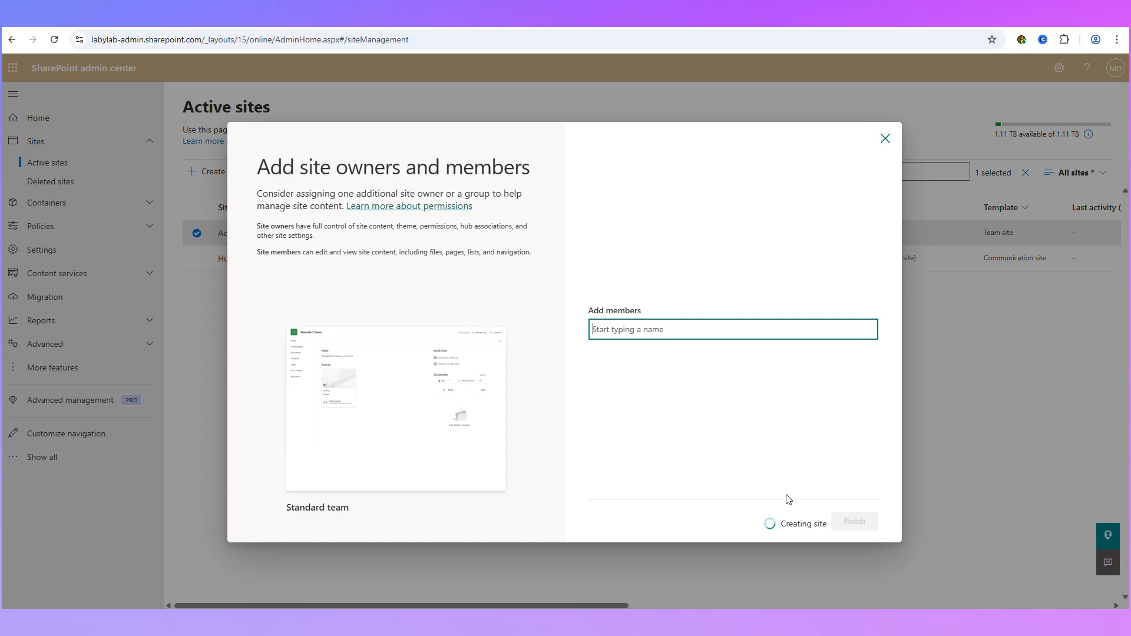
click(848, 522)
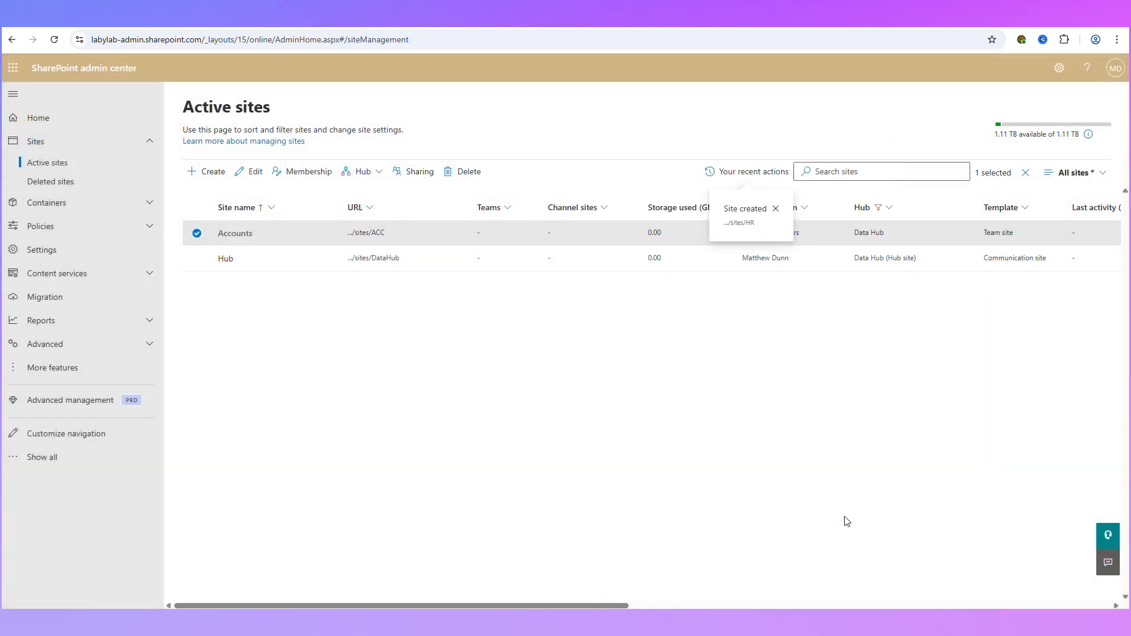
- Change the Hub column filter on the active sites list to include sites without a hub association
click(264, 46)
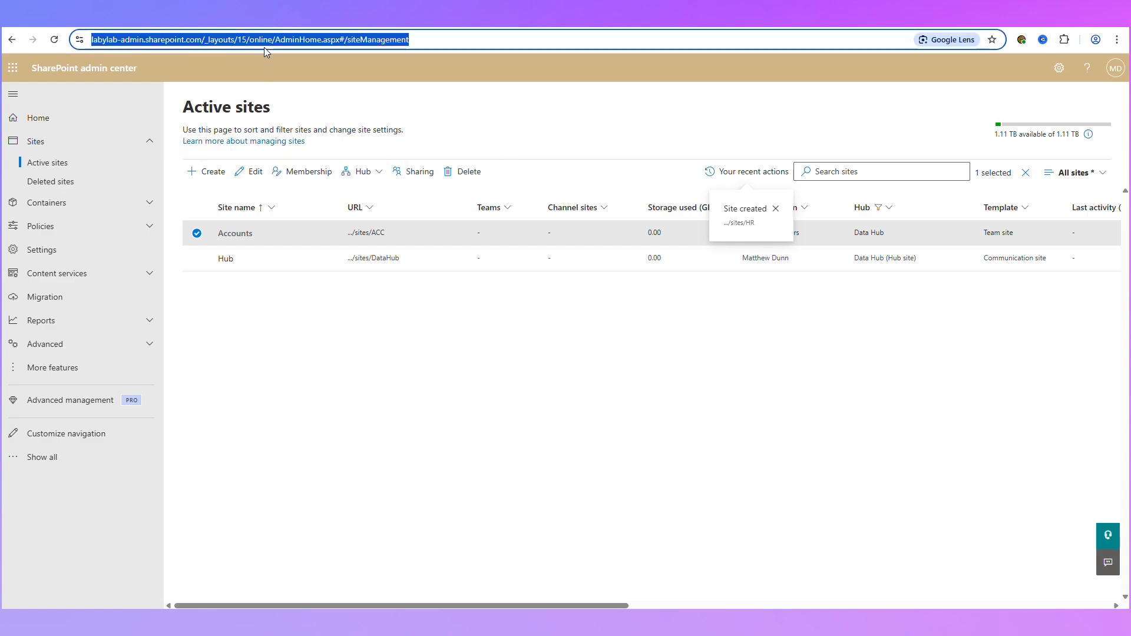
click(318, 82)
click(889, 209)
mouse_move(909, 242)
click(985, 260)
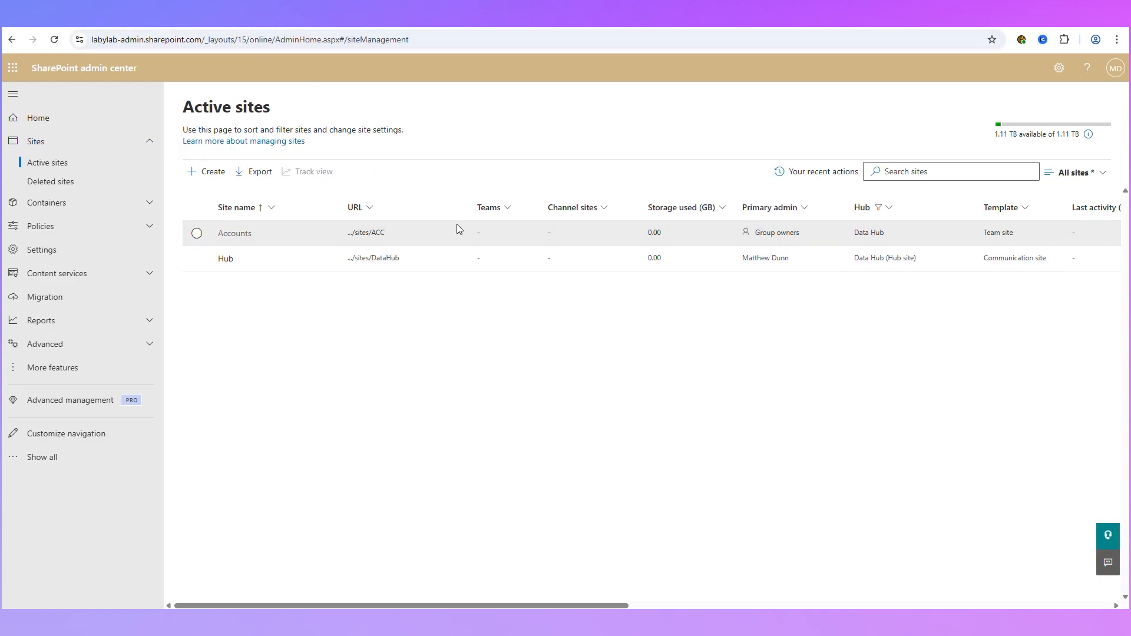
- Associate the HR site with the Data Hub and save the hub association
click(197, 309)
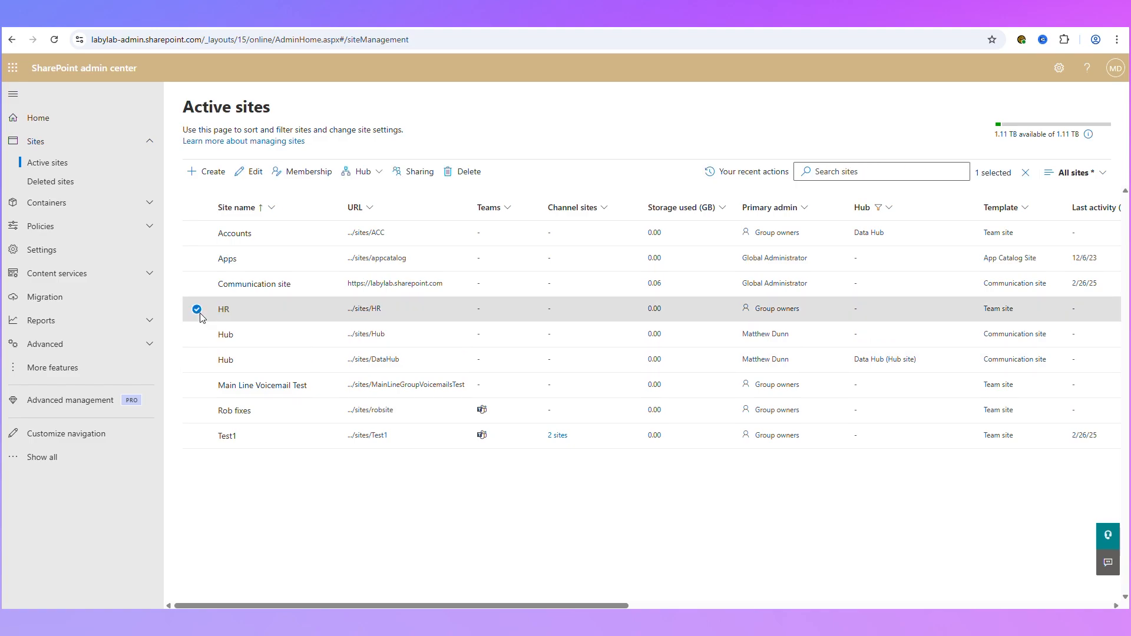
click(366, 182)
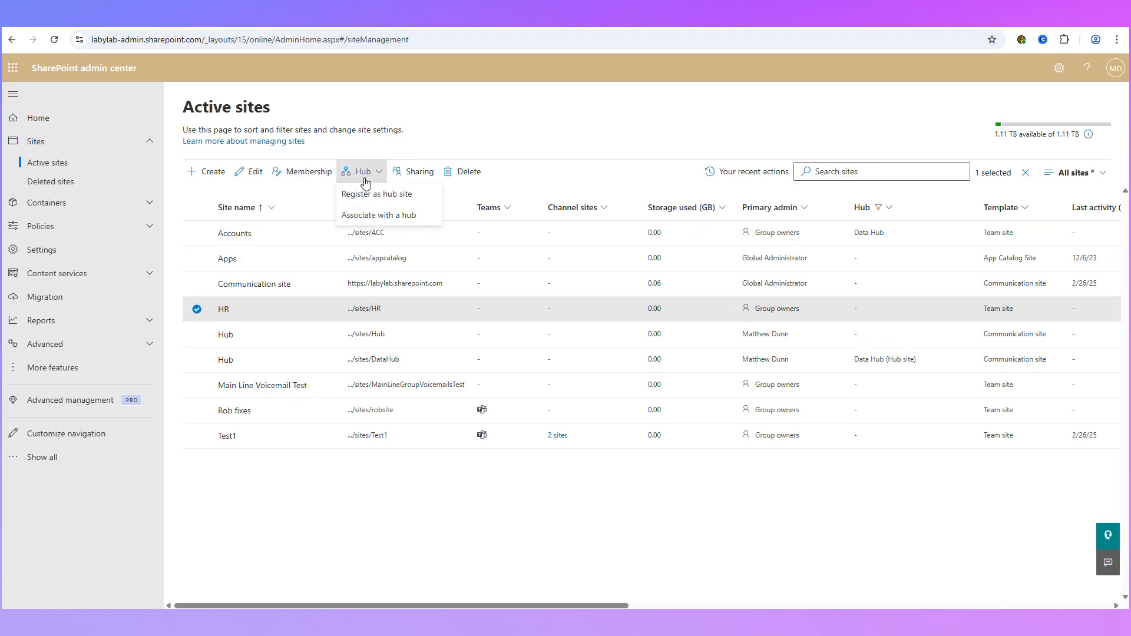
click(405, 216)
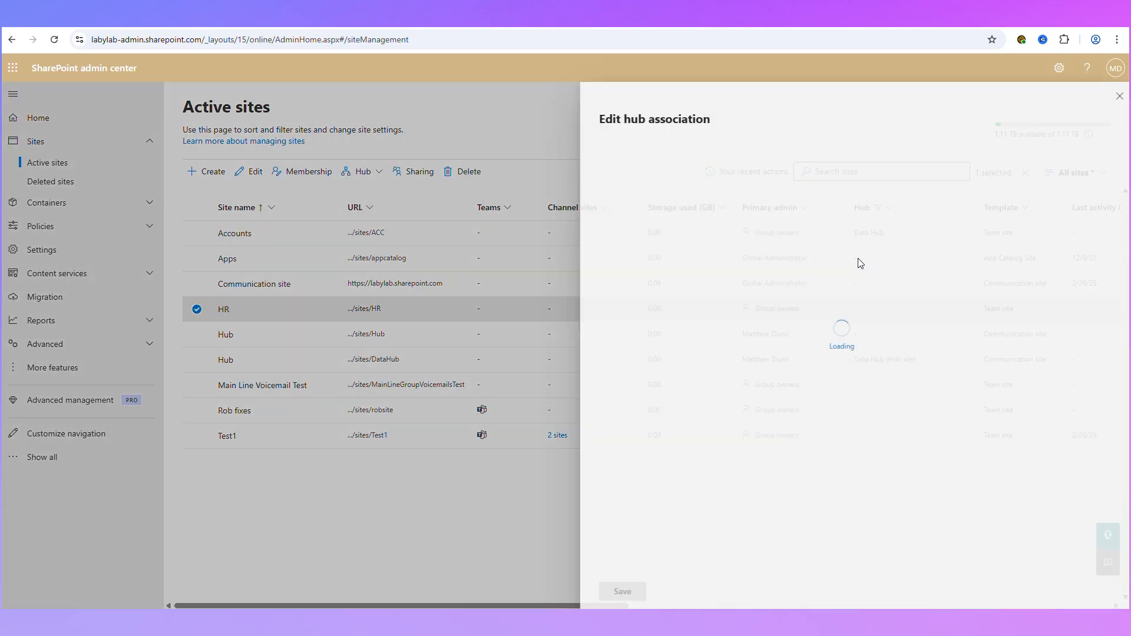
click(678, 233)
click(632, 274)
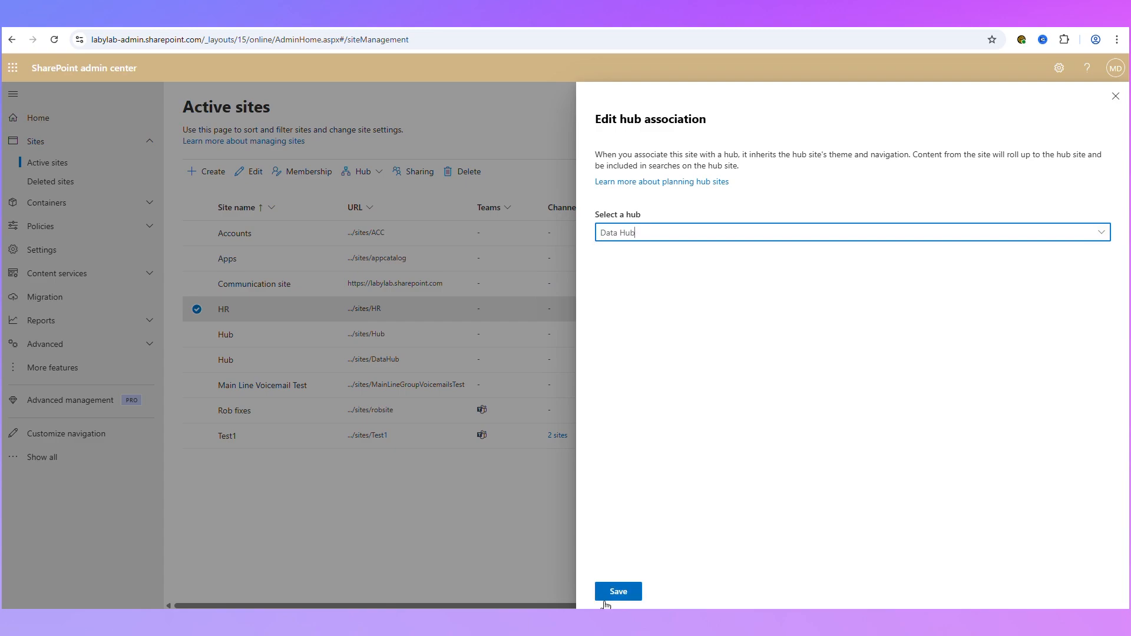
click(619, 591)
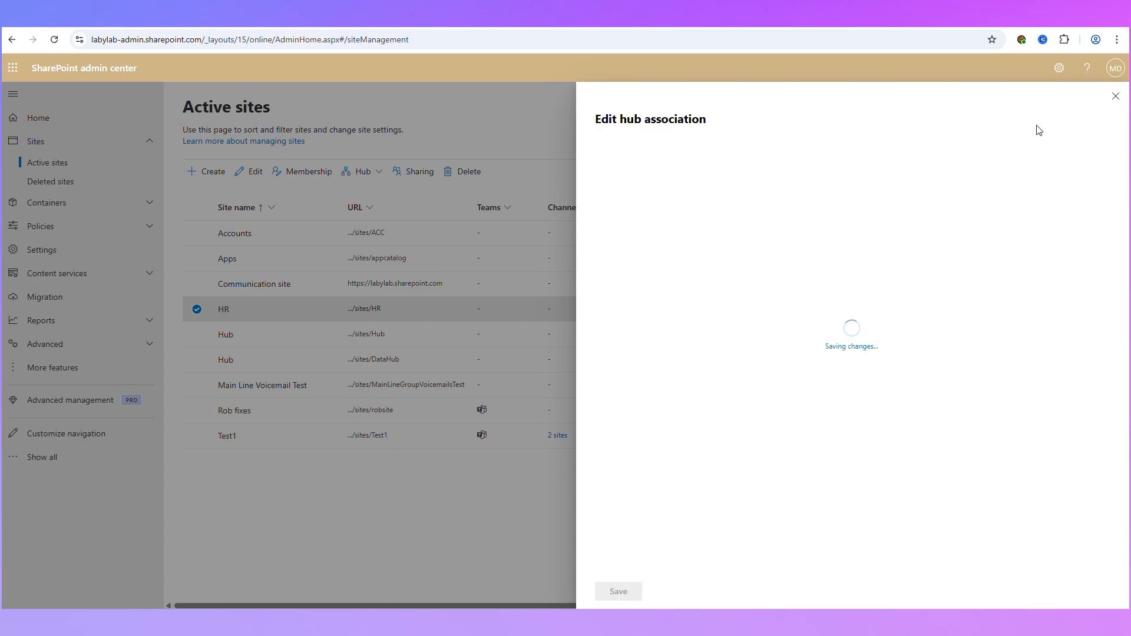
click(1115, 96)
- Open the HR site from its URL in the sites list and copy its full web address
click(375, 309)
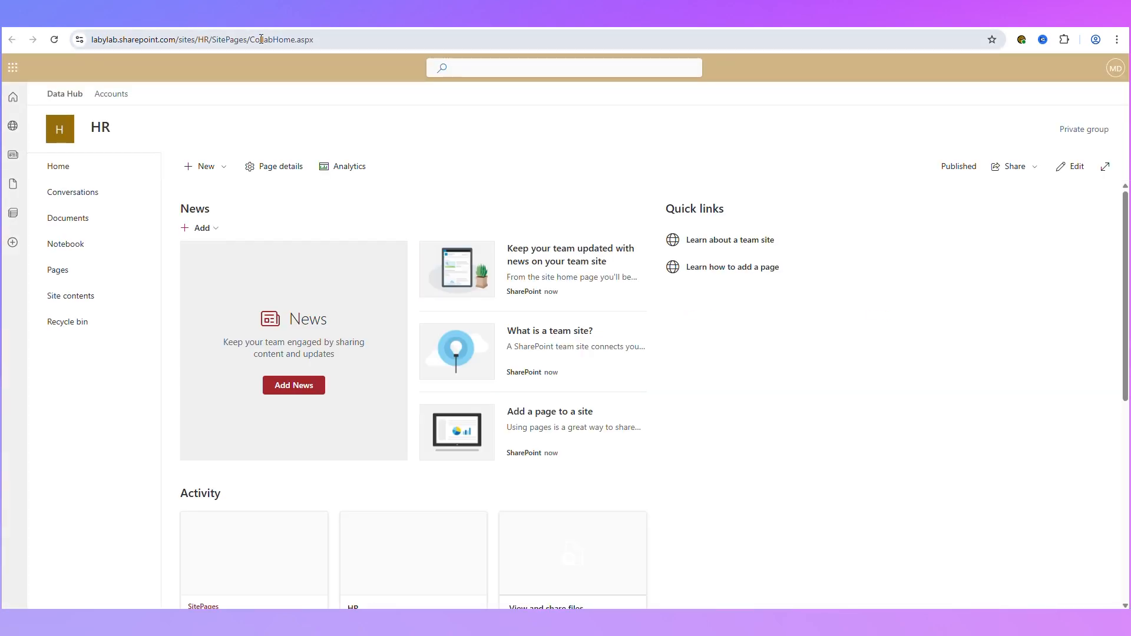
click(263, 39)
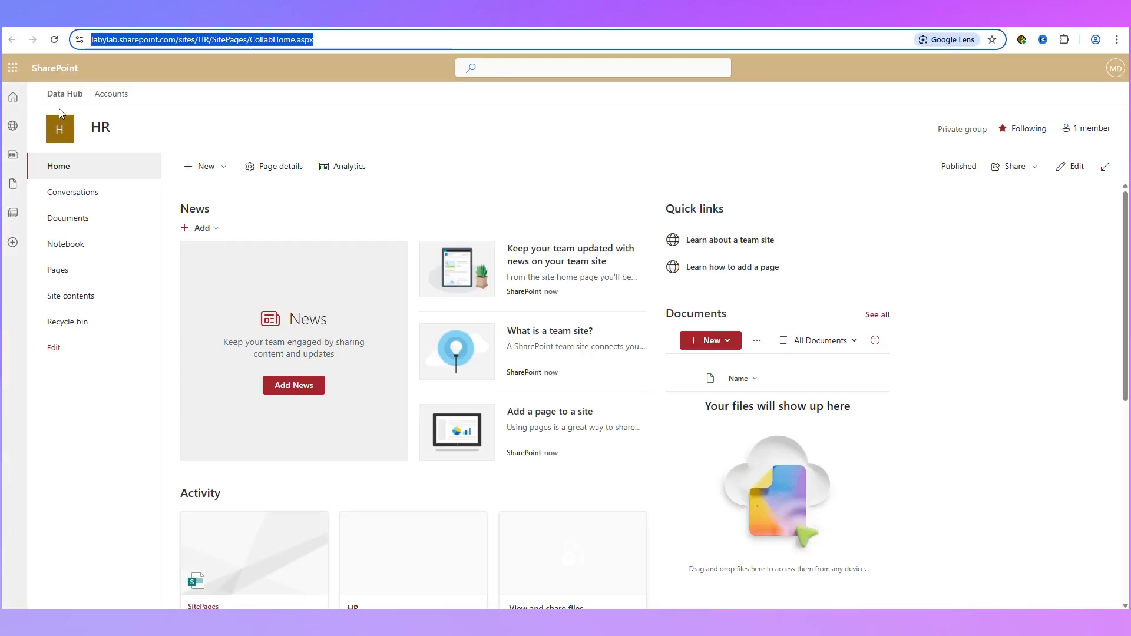
click(198, 41)
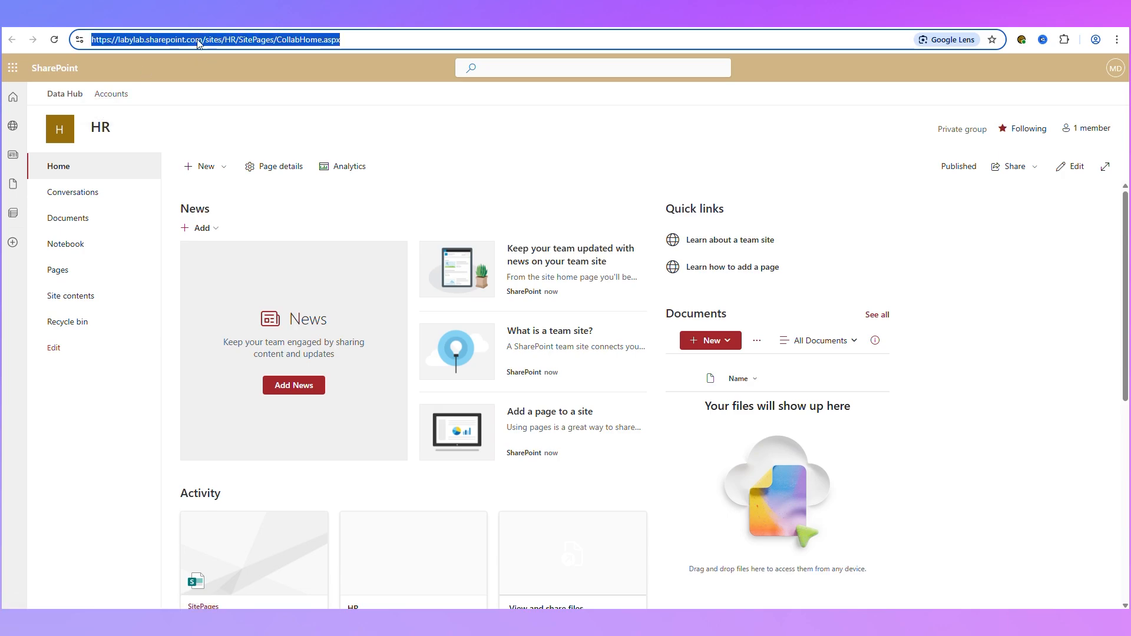
right_click(198, 41)
click(239, 152)
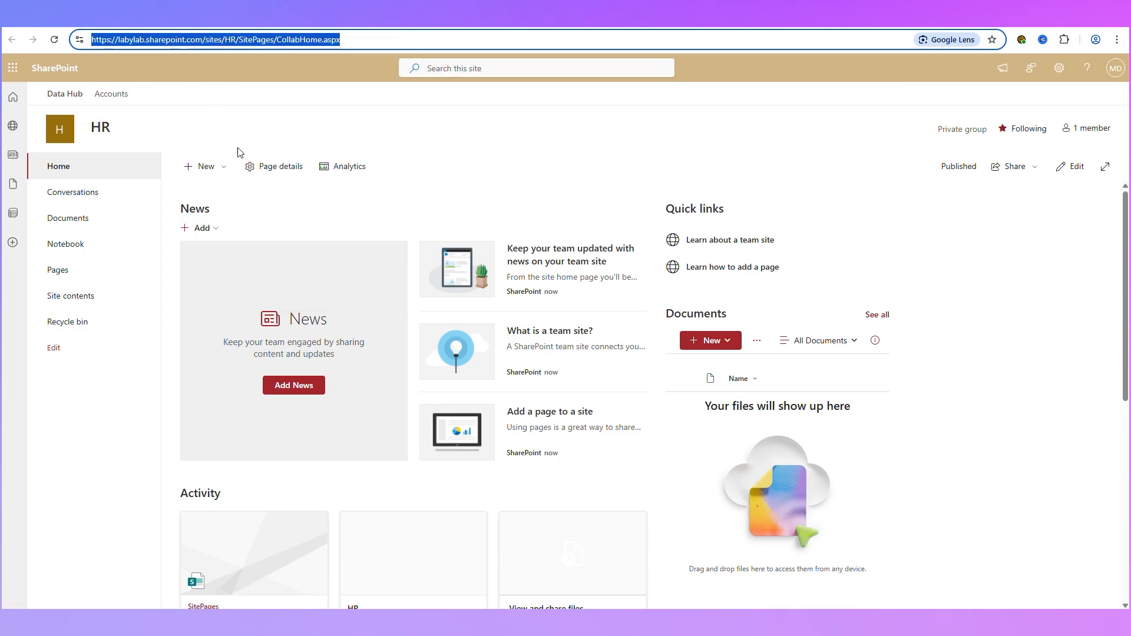
- On the Data Hub site, add a hub navigation link named HR with the copied HR site address and save the navigation
click(58, 94)
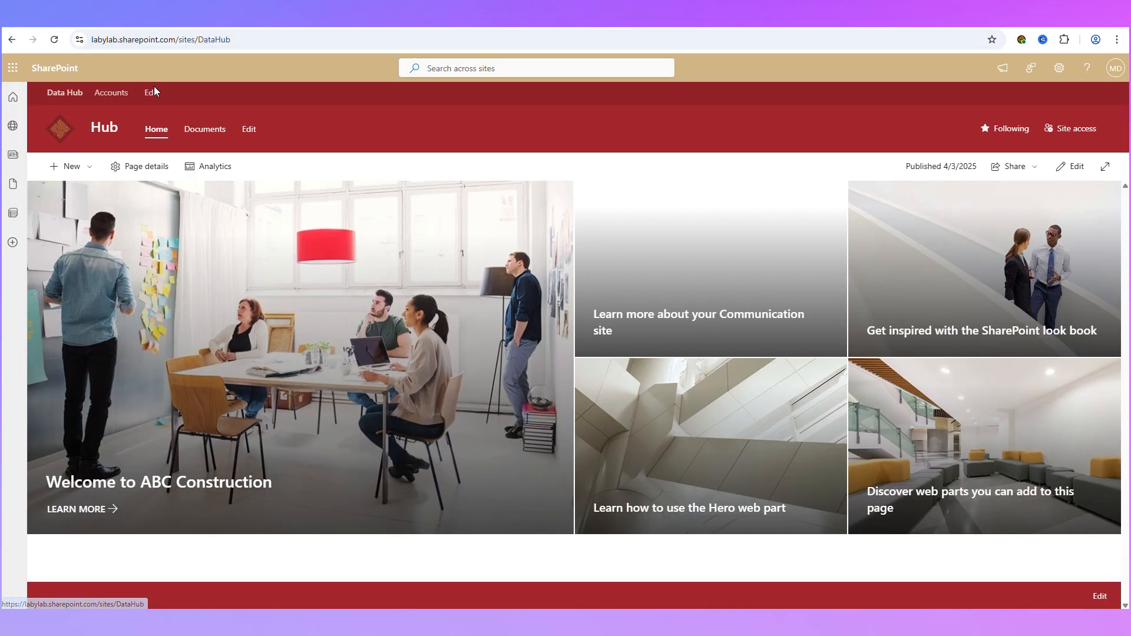
click(155, 96)
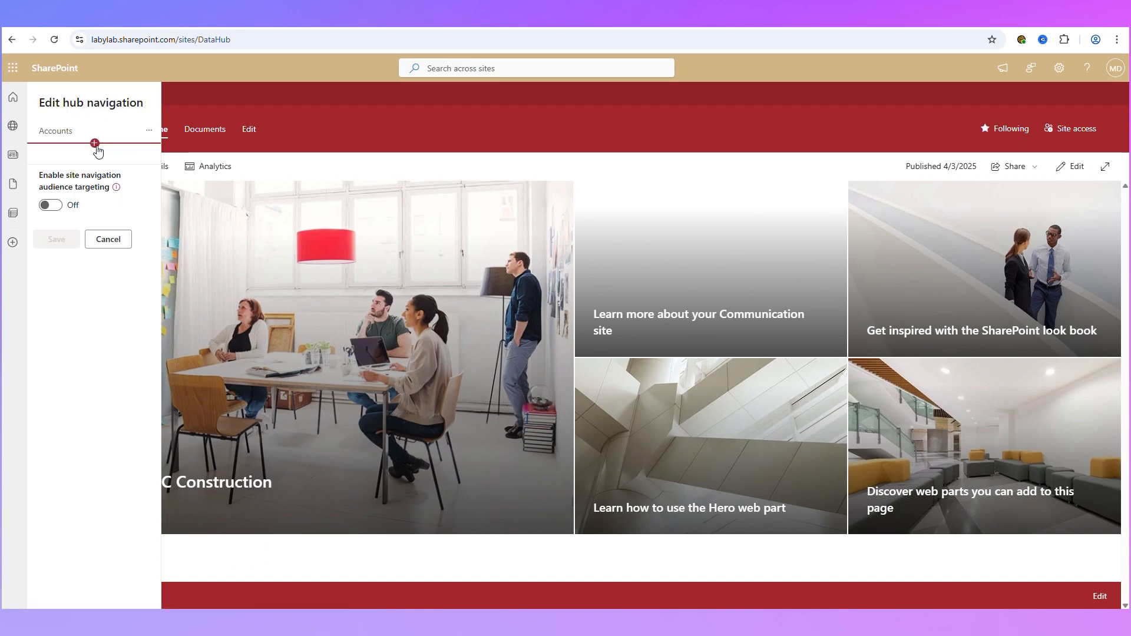
click(95, 143)
double_click(227, 175)
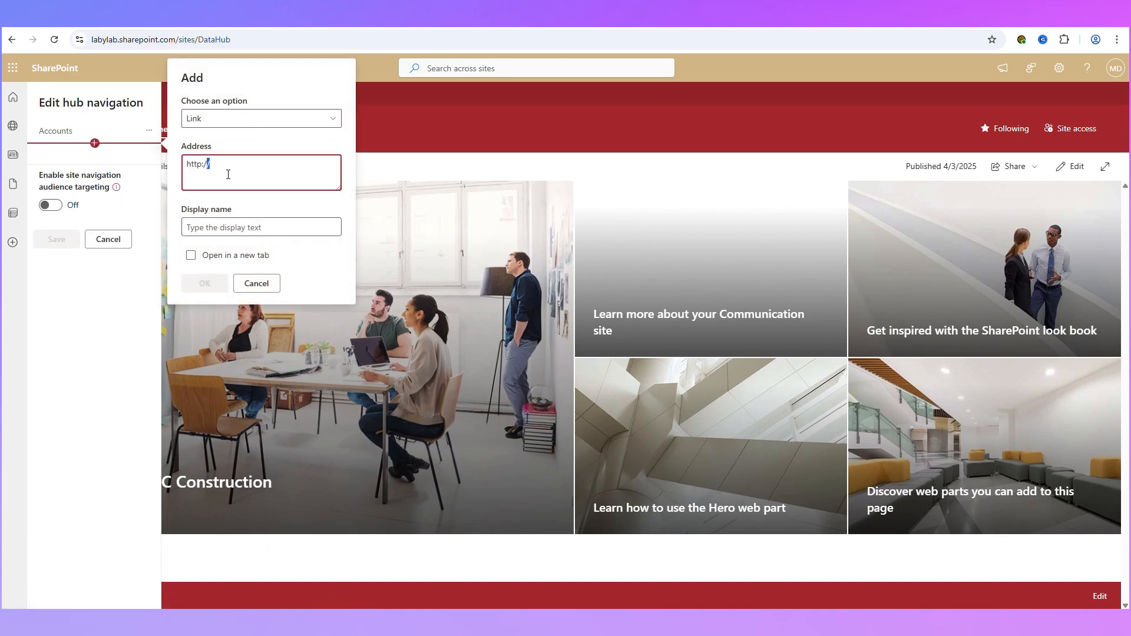
key(ctrl+v)
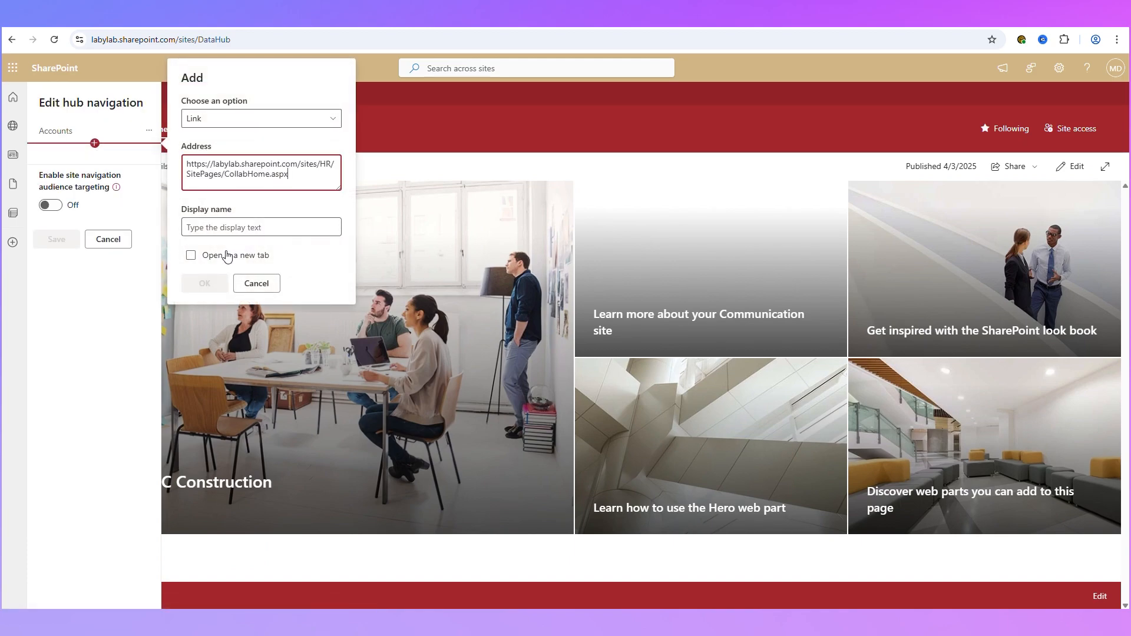
click(242, 224)
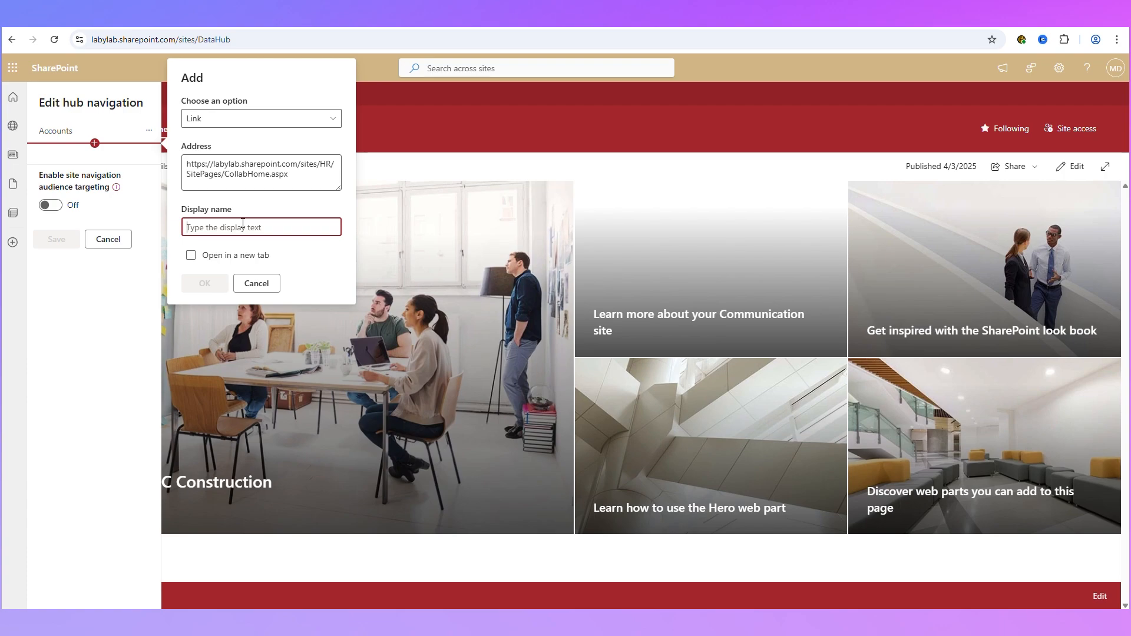
text(HR)
click(221, 282)
click(54, 265)
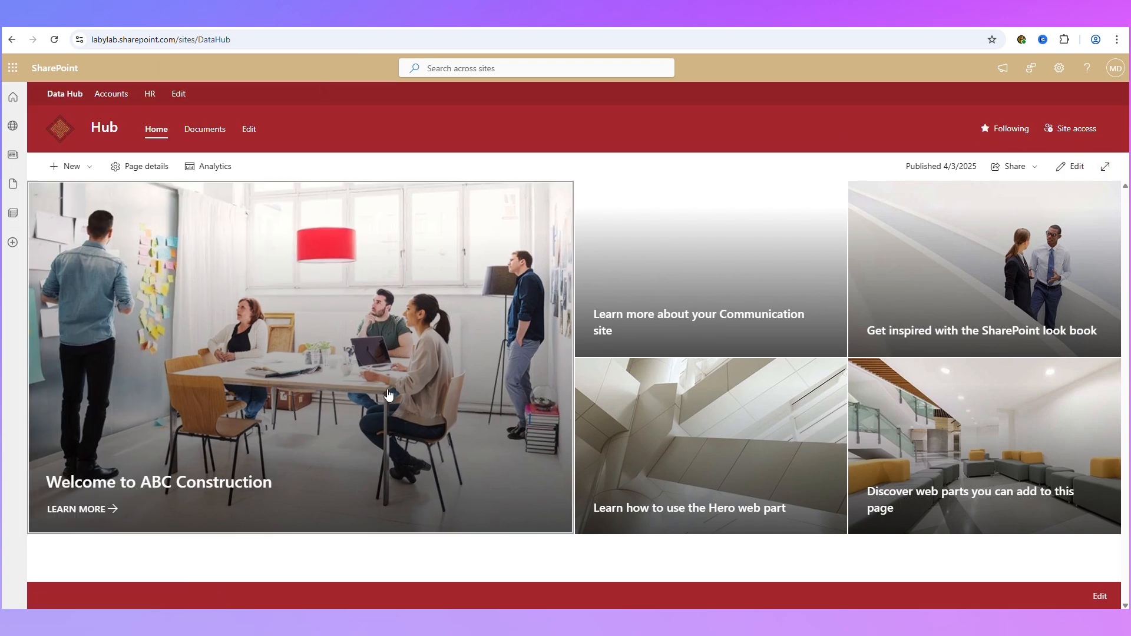
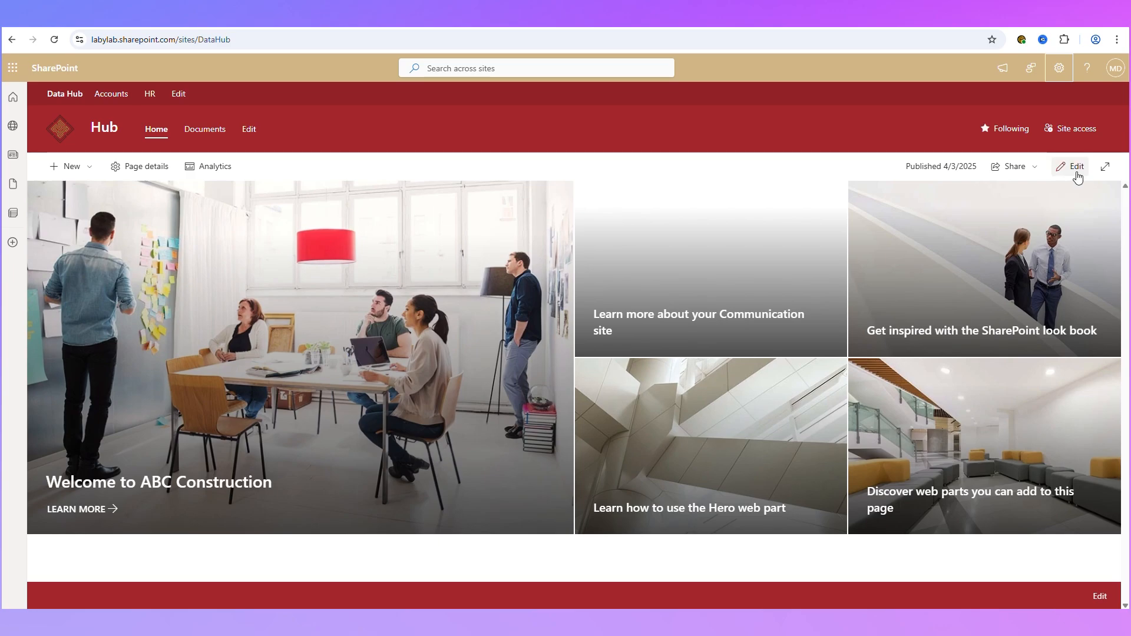
- Open the Data Hub home page for editing and close the web part toolbox
click(1075, 168)
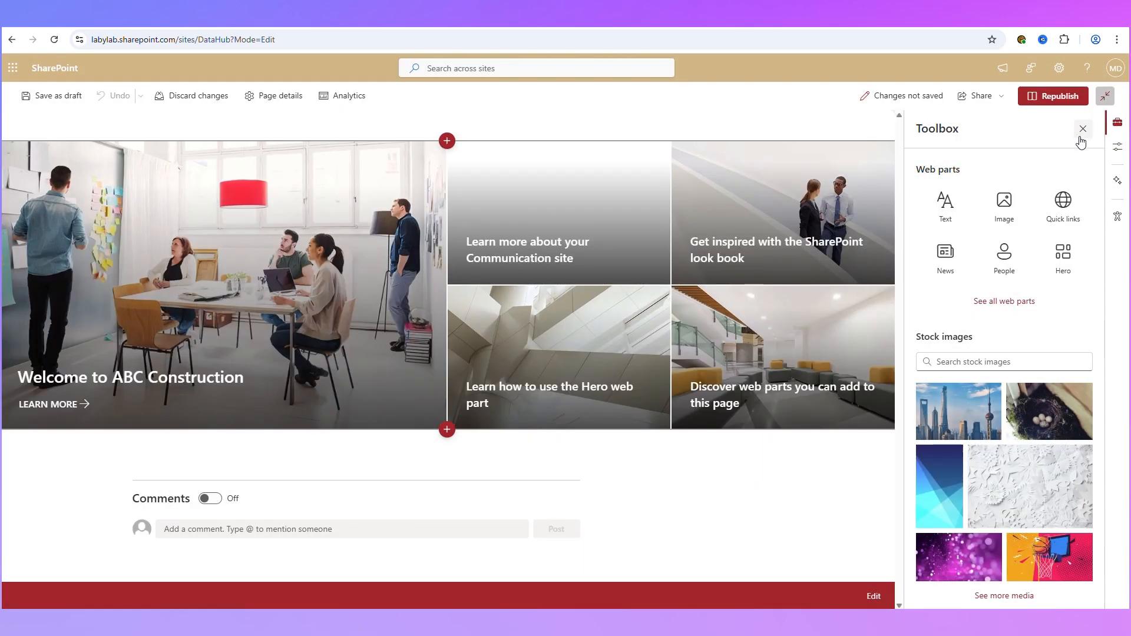
click(1081, 133)
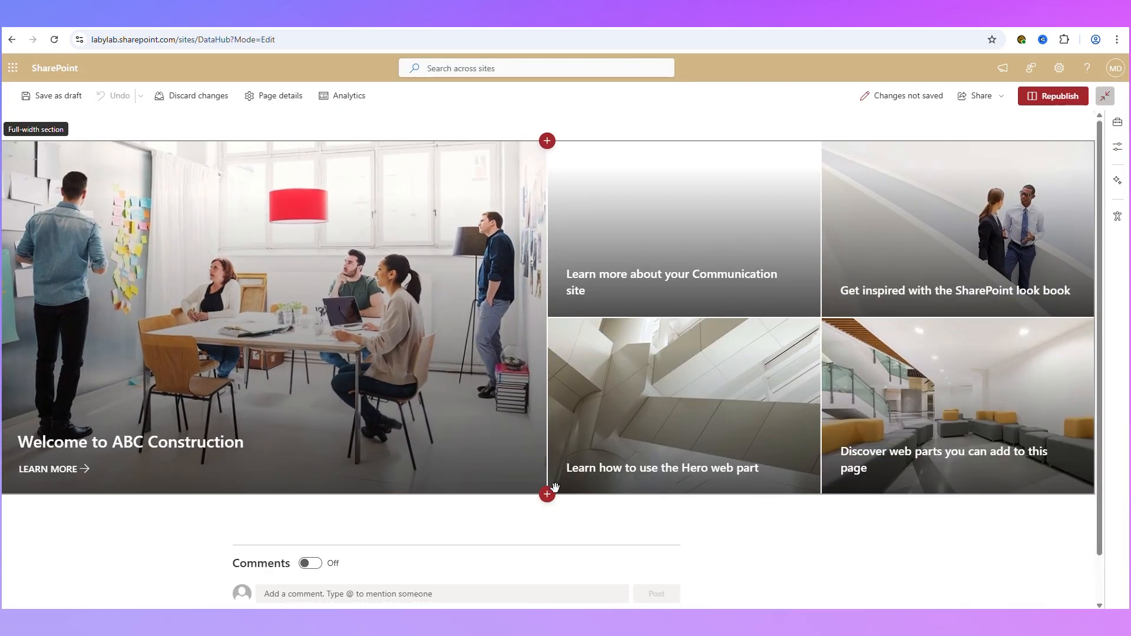
click(554, 496)
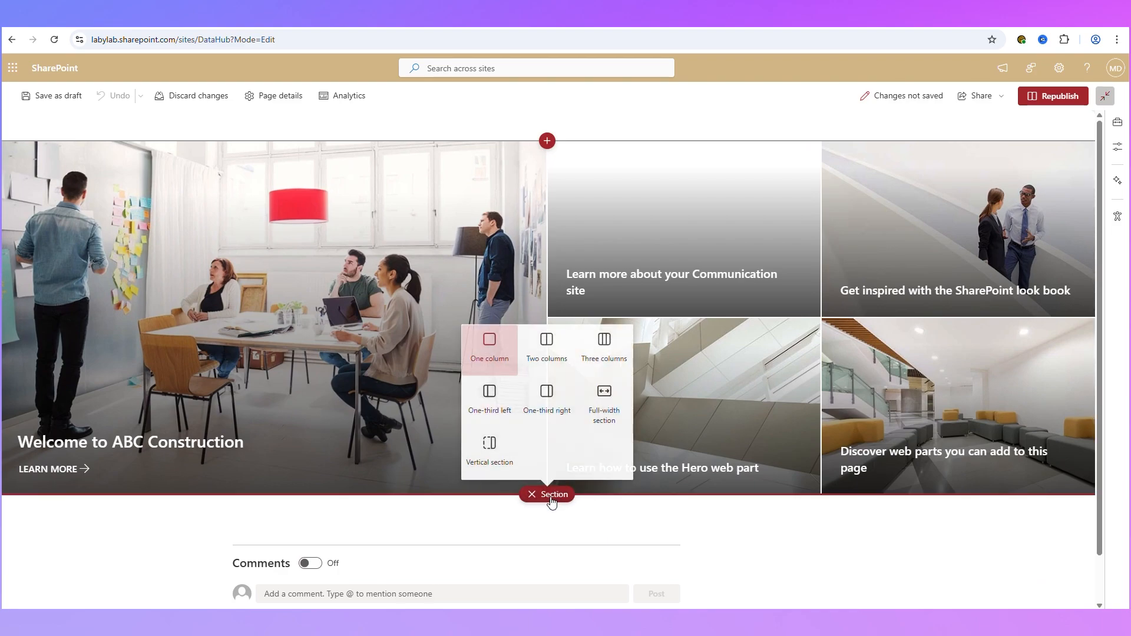
click(599, 412)
scroll(532, 263, up, 1)
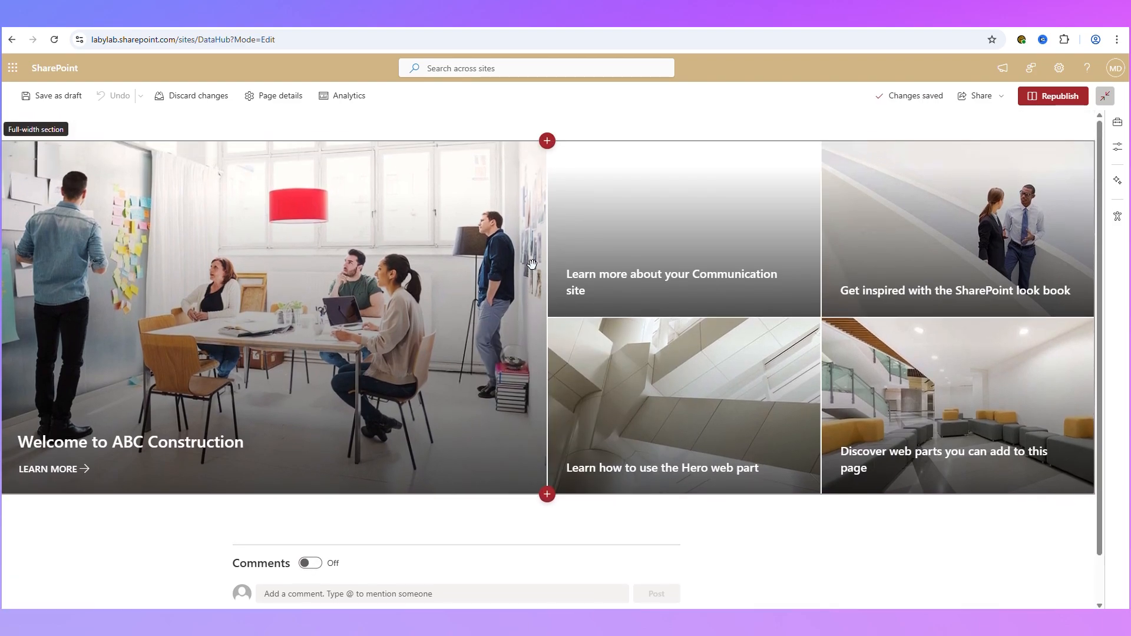
click(443, 417)
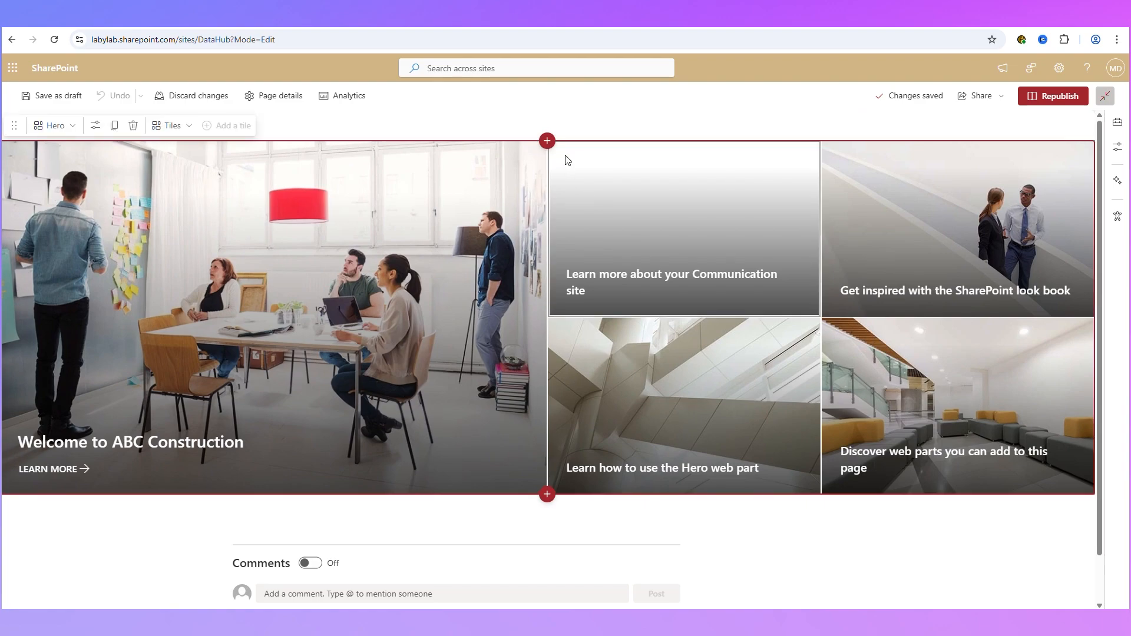
- Add a three-column section below the hero and insert a thumbs-up stock image, searching for "hand", into its first column
click(546, 495)
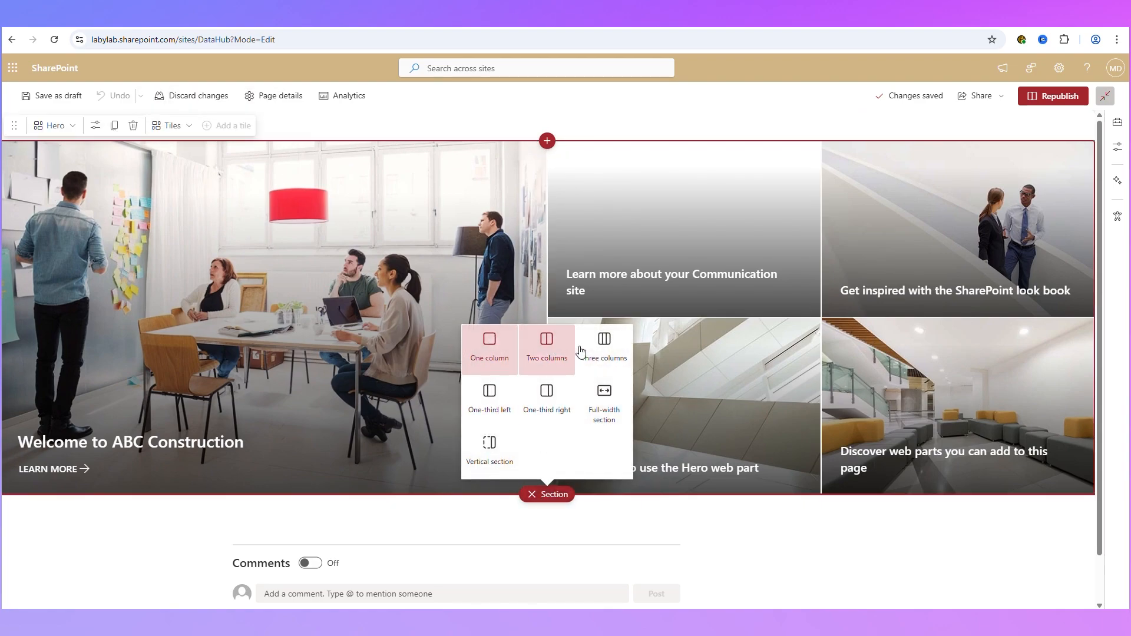
click(616, 355)
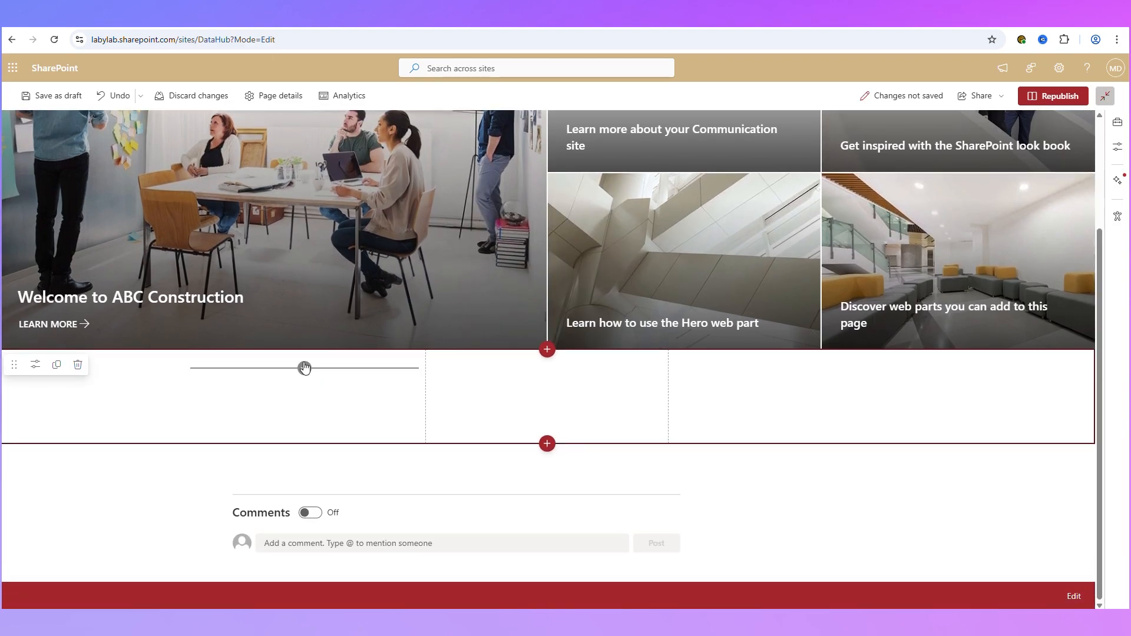
scroll(288, 353, up, 2)
click(304, 485)
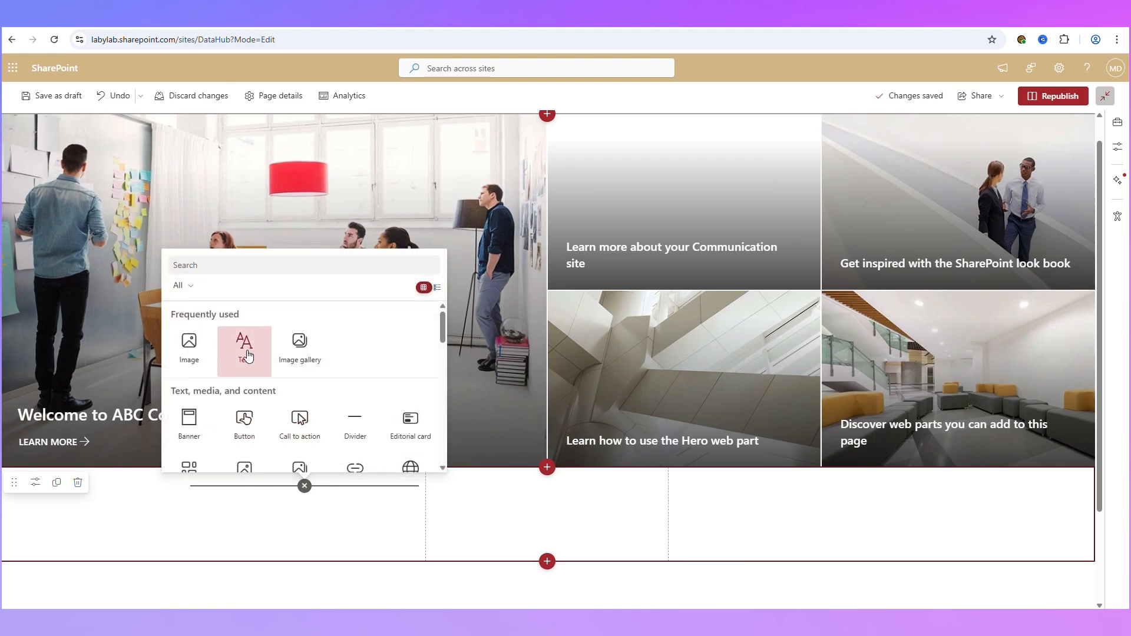
click(189, 345)
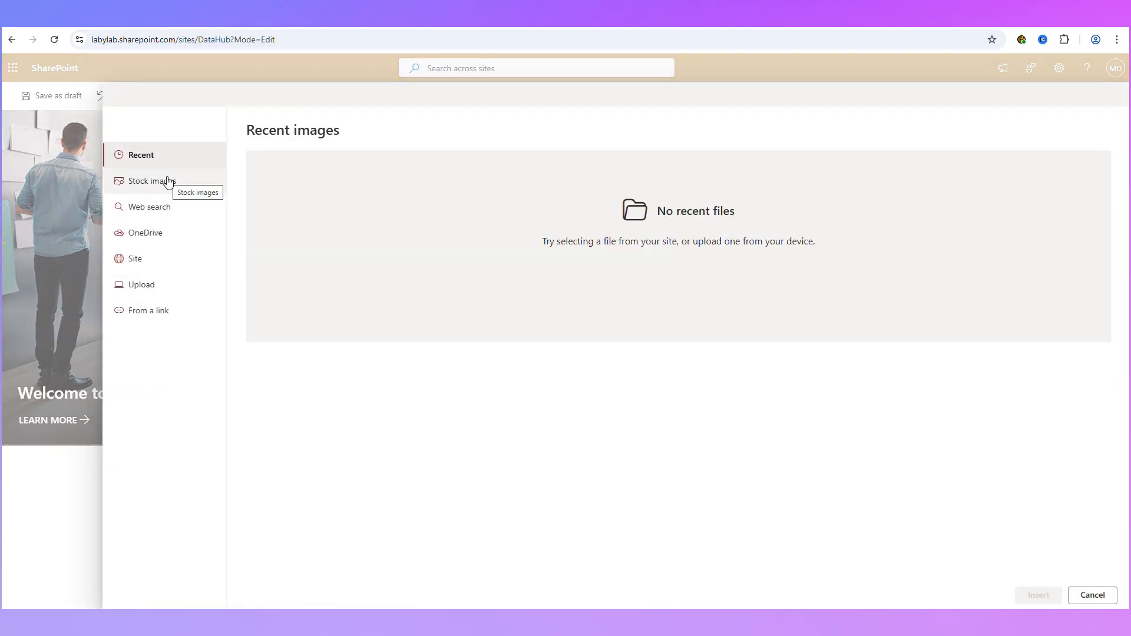
click(168, 182)
text(hand)
key(Return)
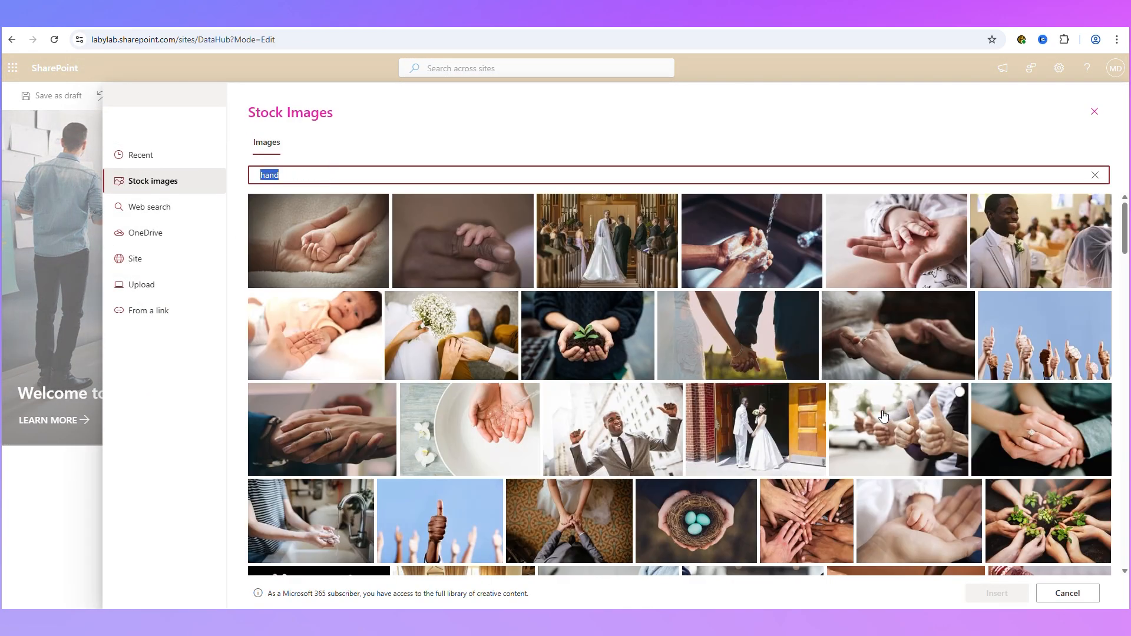
click(963, 436)
click(996, 593)
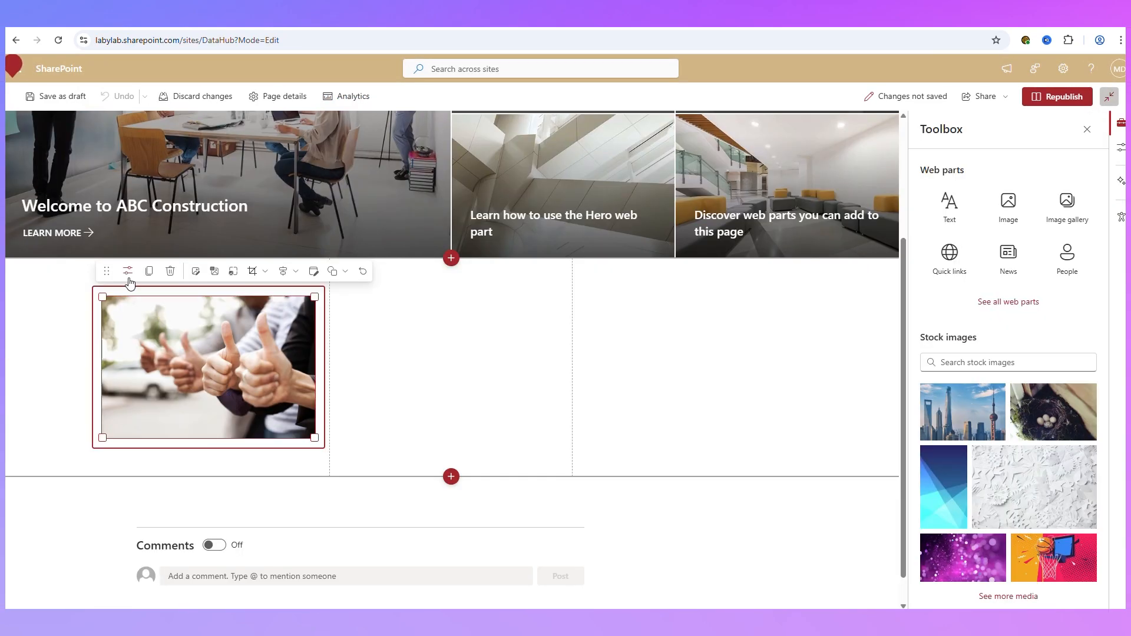
- Copy the Accounts site's address from the active sites list's site link and set it as the thumbs-up image's link
click(128, 272)
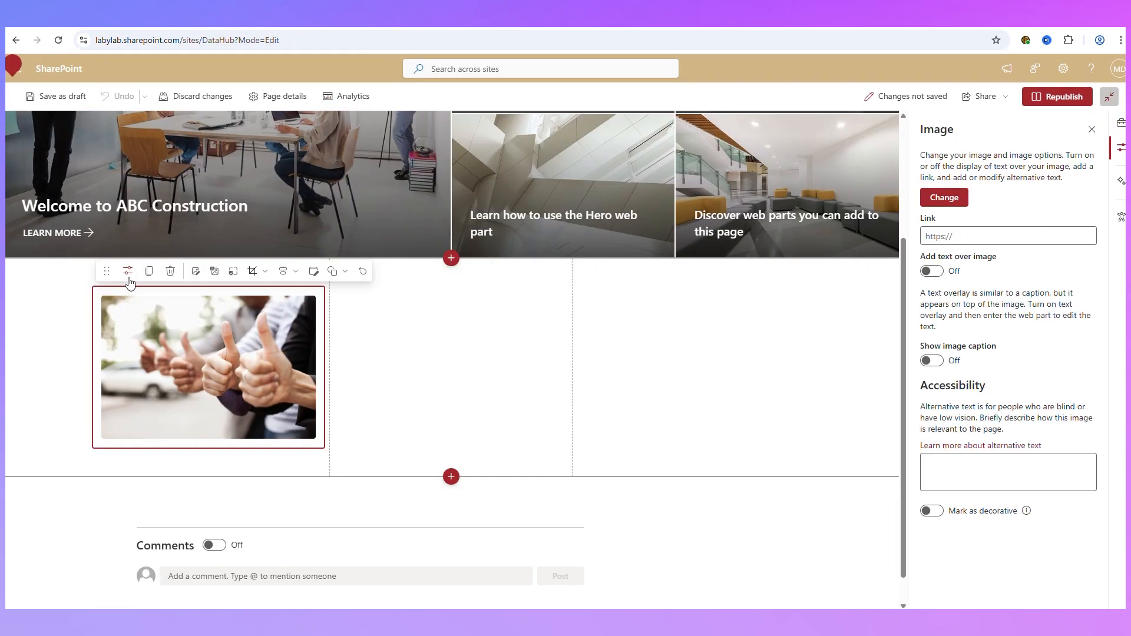
click(947, 235)
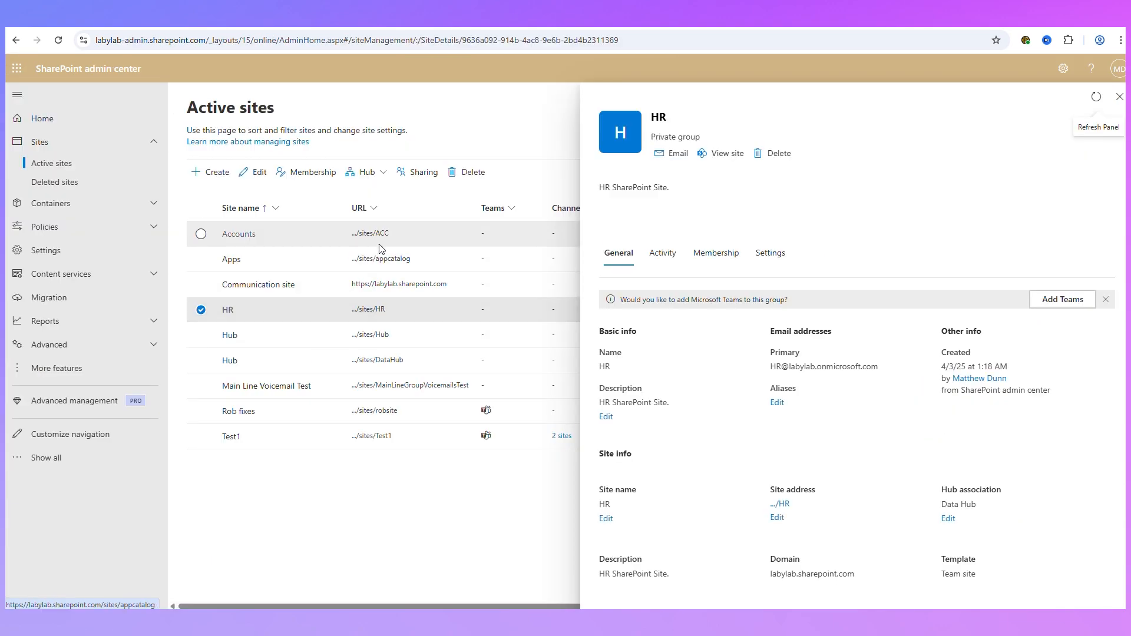
click(383, 238)
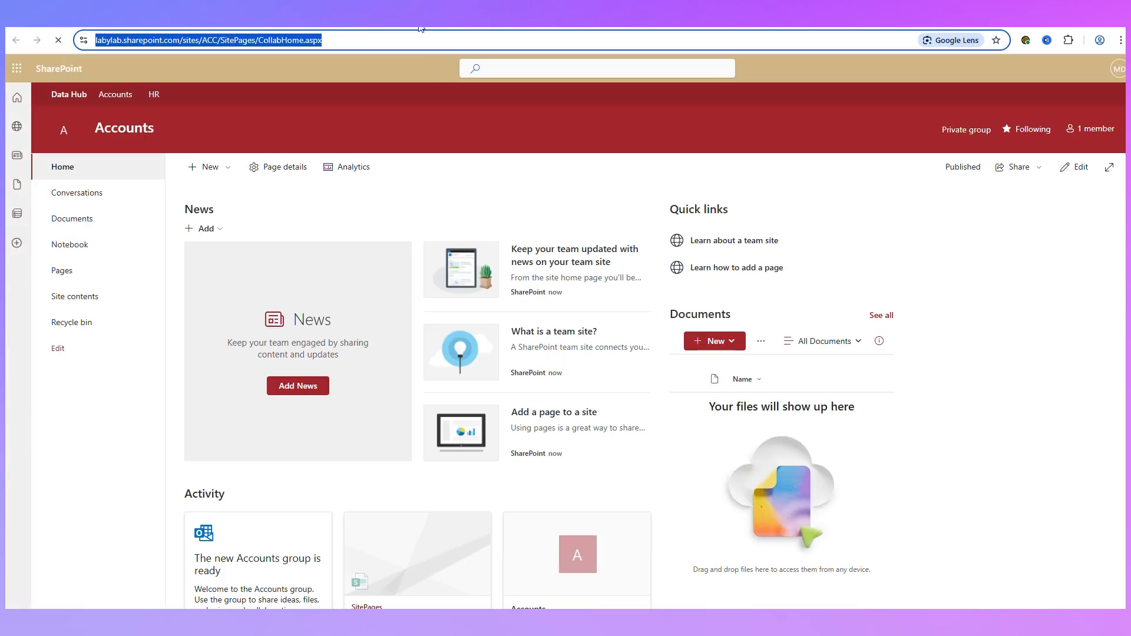
click(714, 23)
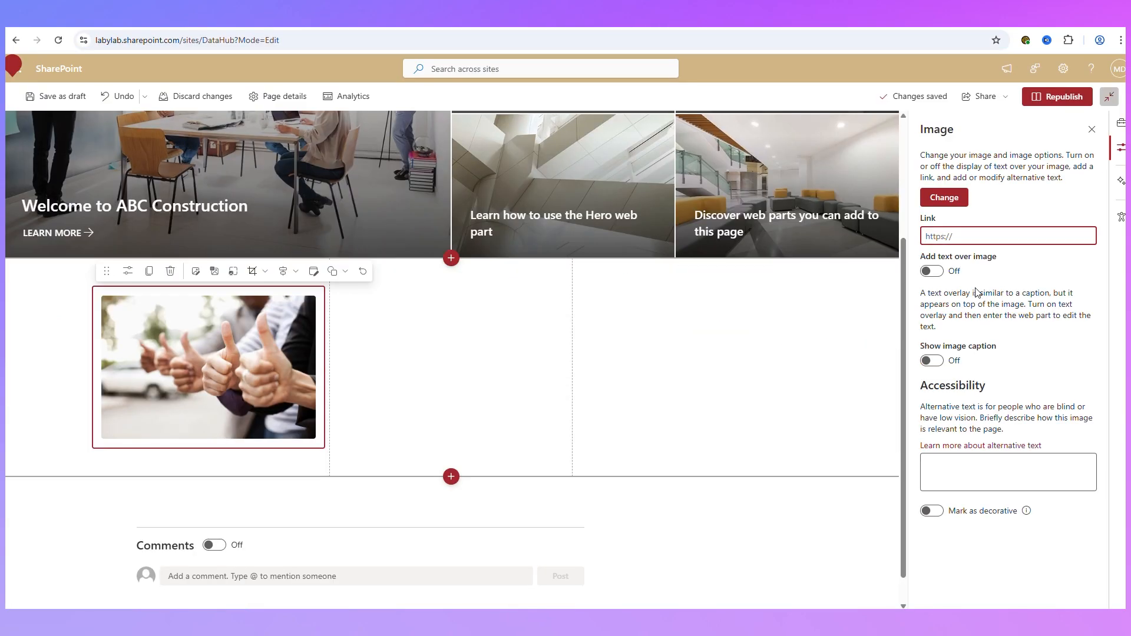
click(973, 258)
click(970, 235)
text(https://labylab.sharepoint.com/sites/ACC/SitePages/CollabHome.aspx)
click(994, 259)
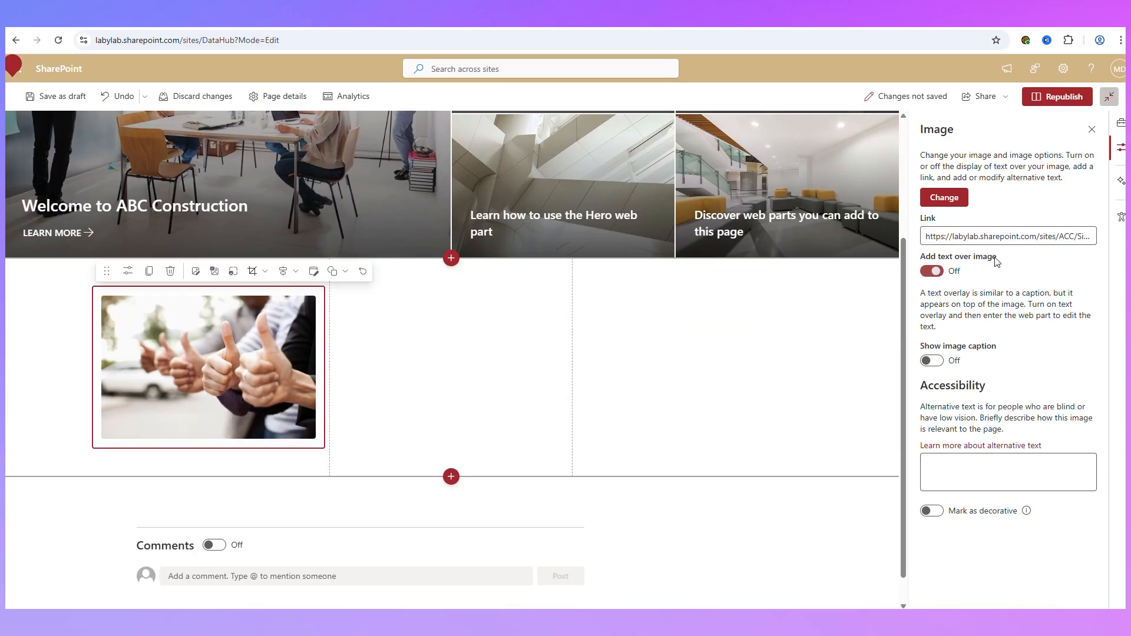
- Turn on the text overlay for the thumbs-up image, set it to "Accounts", and republish the page
click(927, 272)
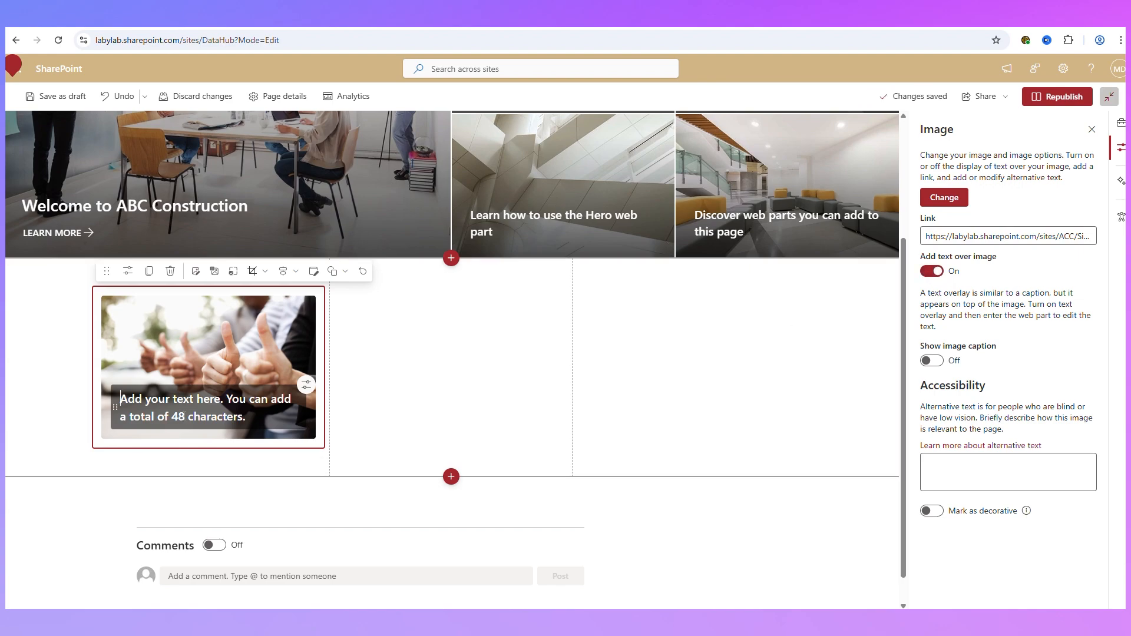
click(182, 415)
text(Accounts)
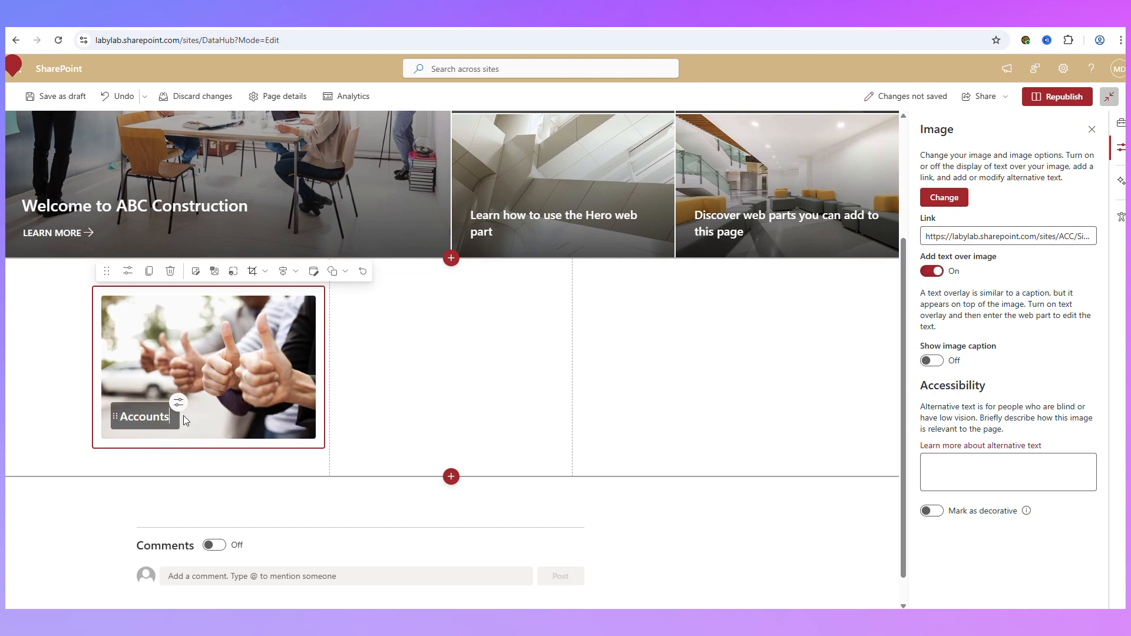
click(1087, 97)
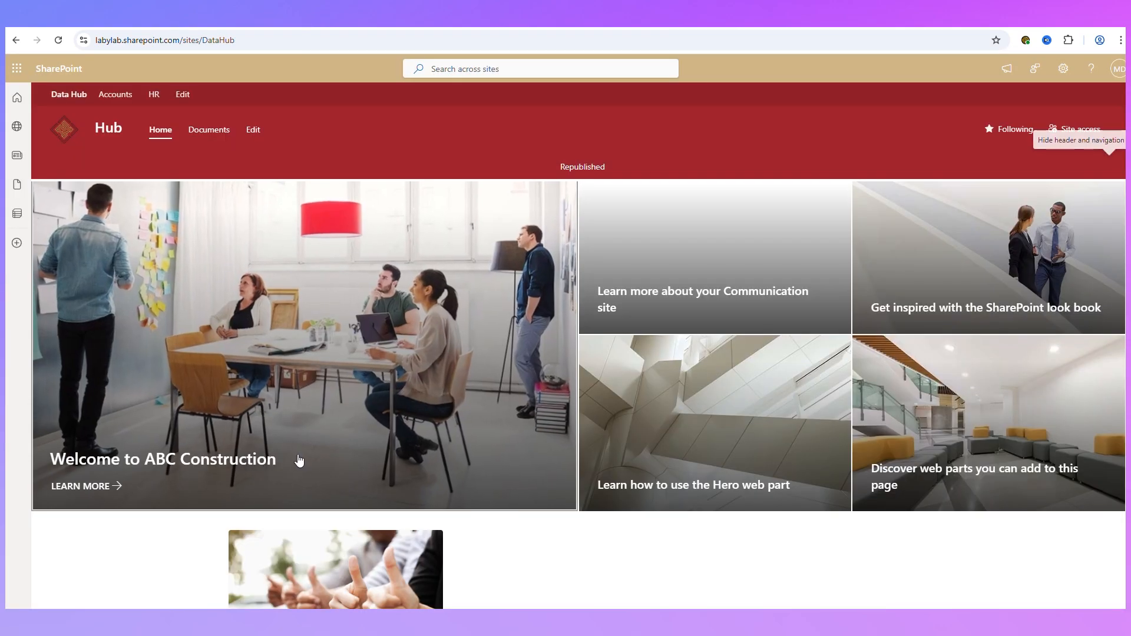
scroll(810, 440, up, 3)
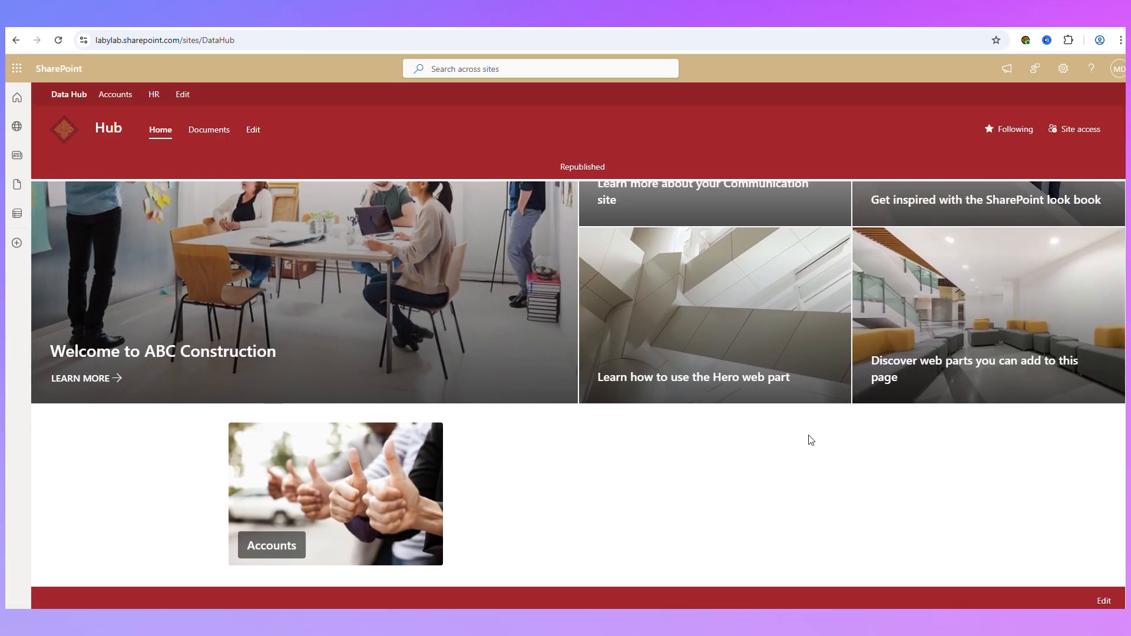
- Reopen the hub page for editing, add a one-column section above the hero and move the hero web part into it
click(1073, 167)
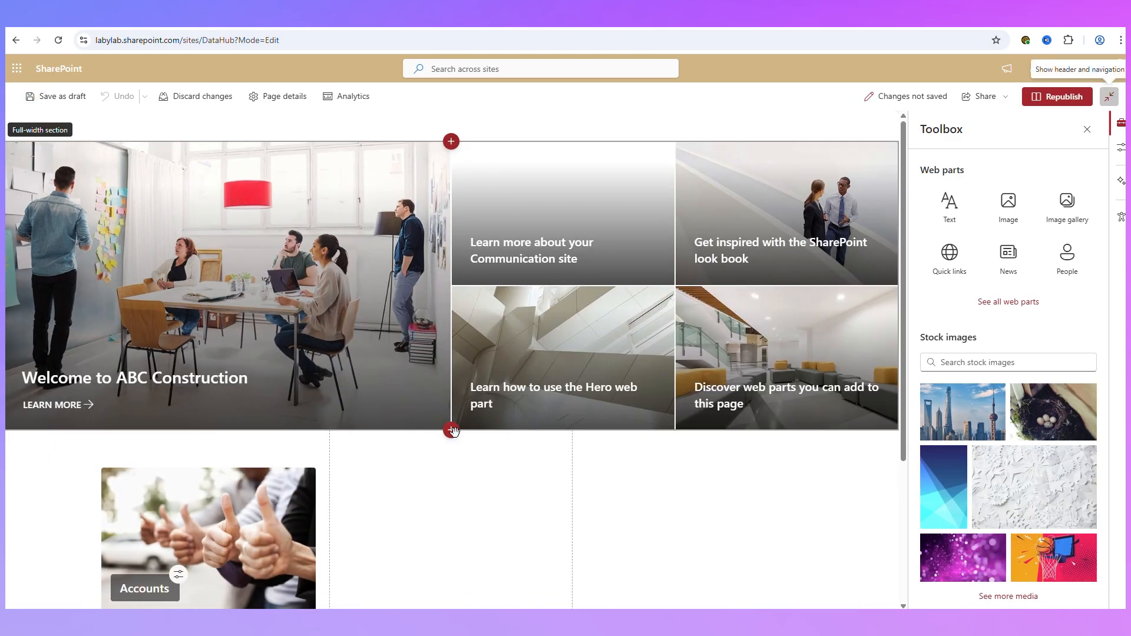
click(451, 141)
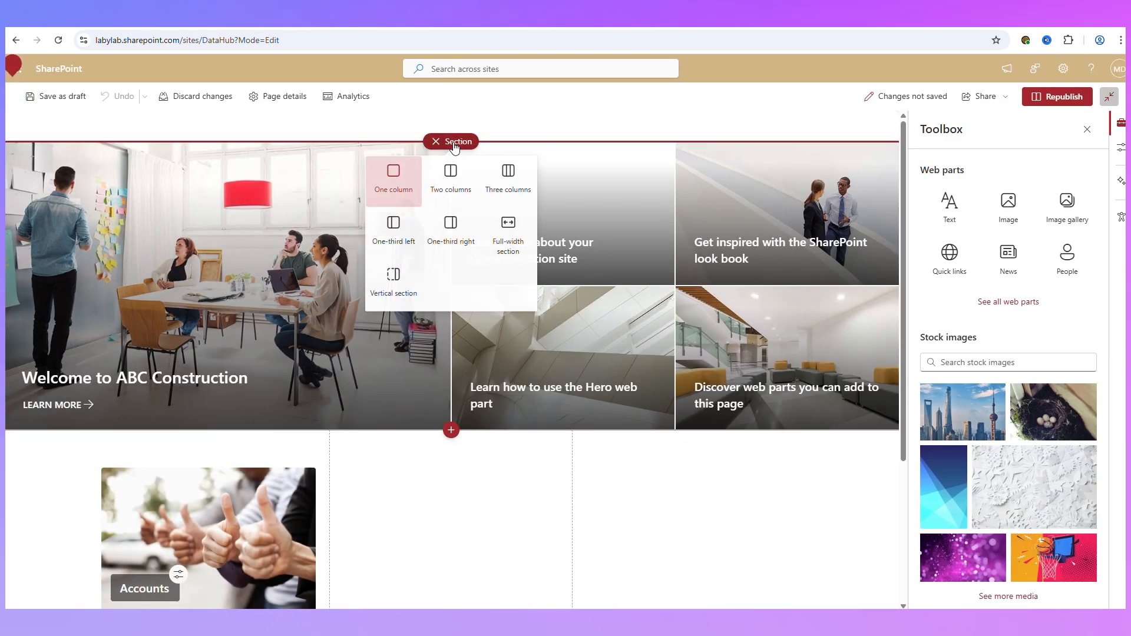
click(394, 177)
drag(314, 347, 364, 180)
- Delete the empty full-width section between the hero and the Accounts image section
scroll(409, 406, down, 3)
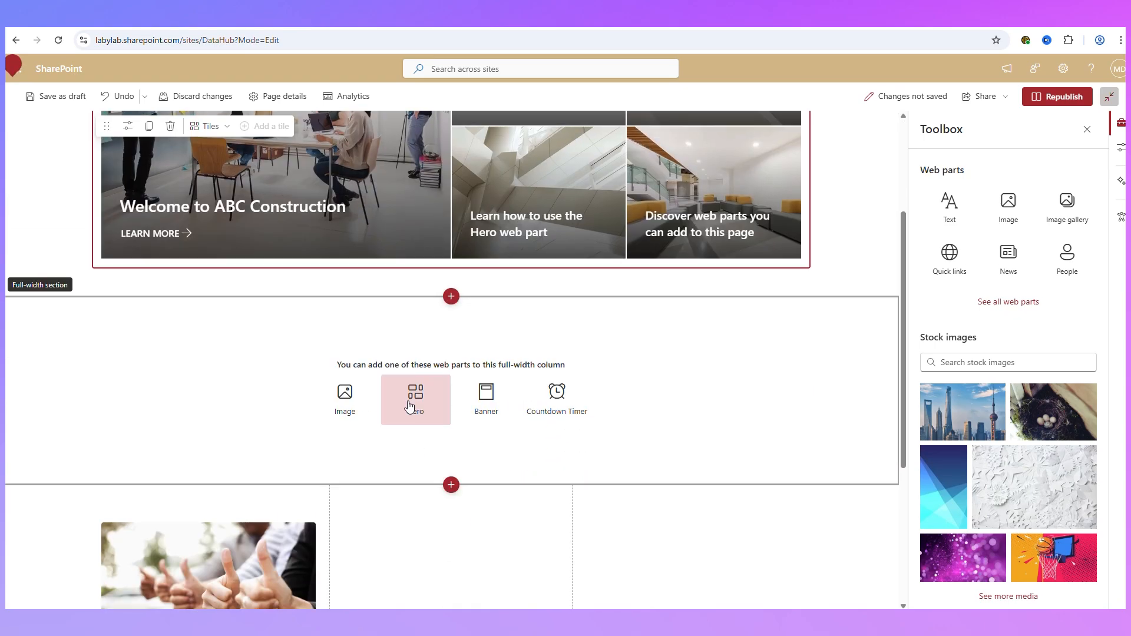
click(159, 377)
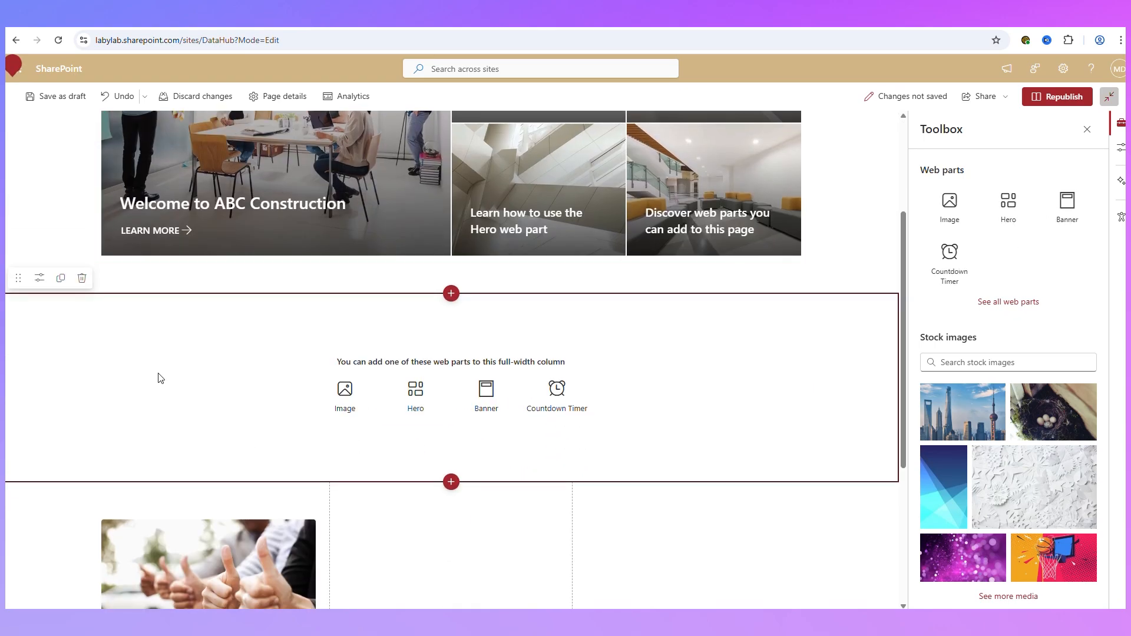
click(82, 282)
- Add a divider below the hero with 100% length and weight 6, and republish the page
click(451, 274)
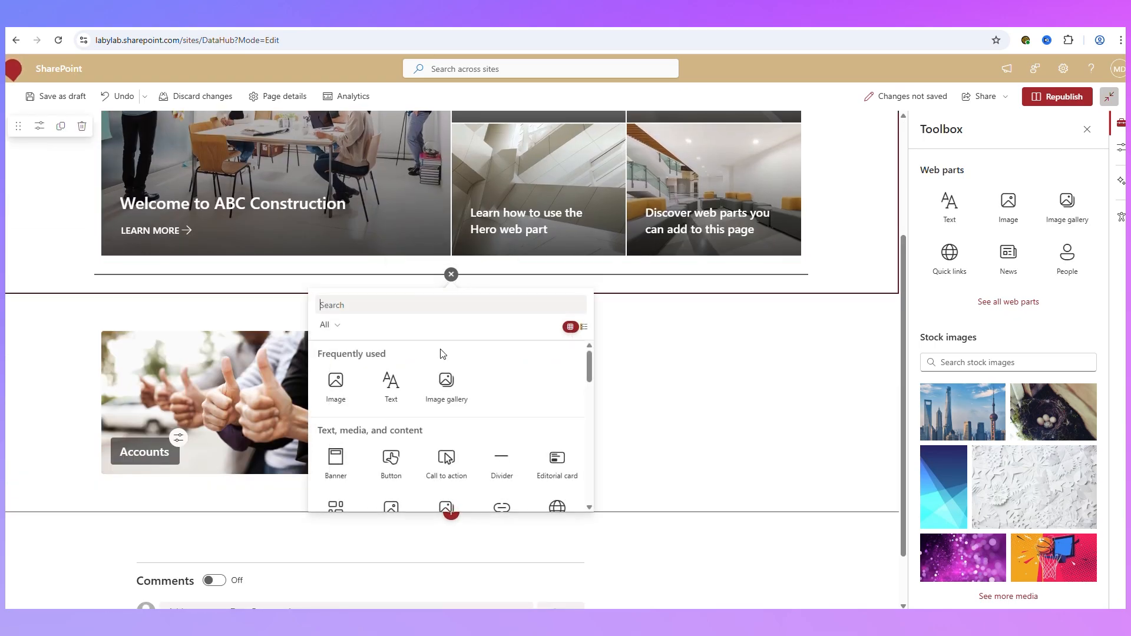
click(501, 462)
click(378, 287)
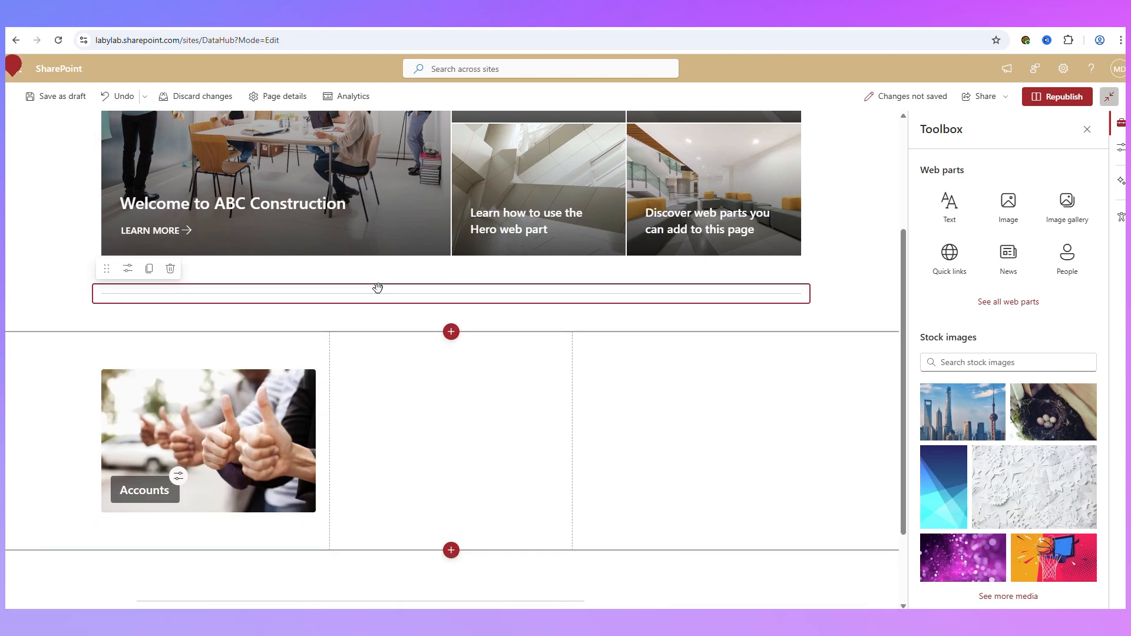
click(128, 269)
drag(962, 227, 1060, 189)
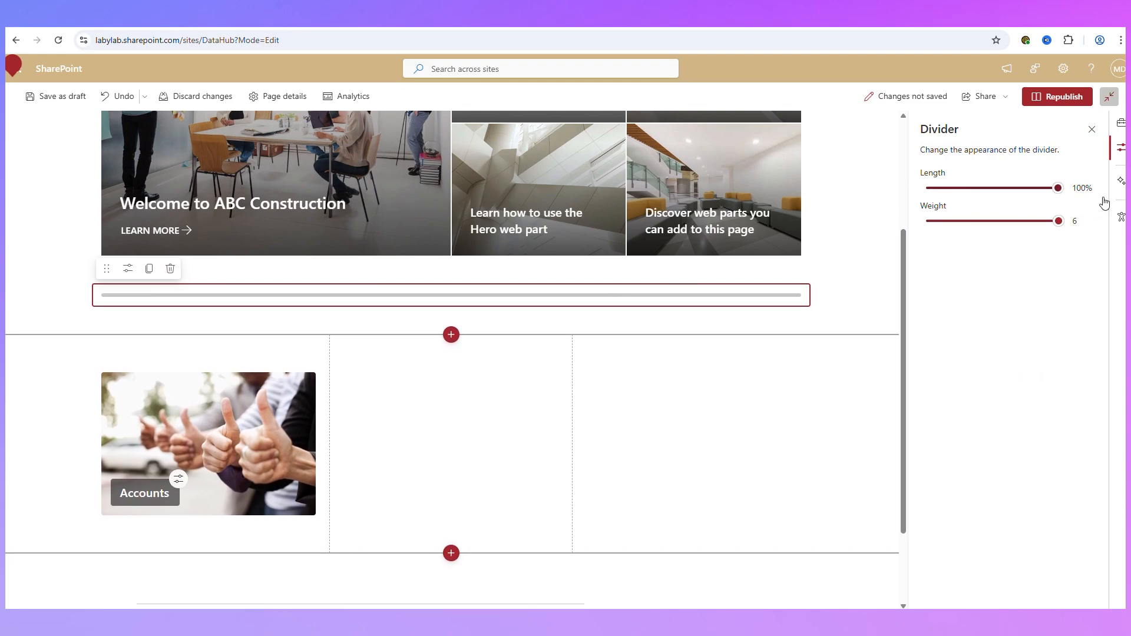
click(1057, 96)
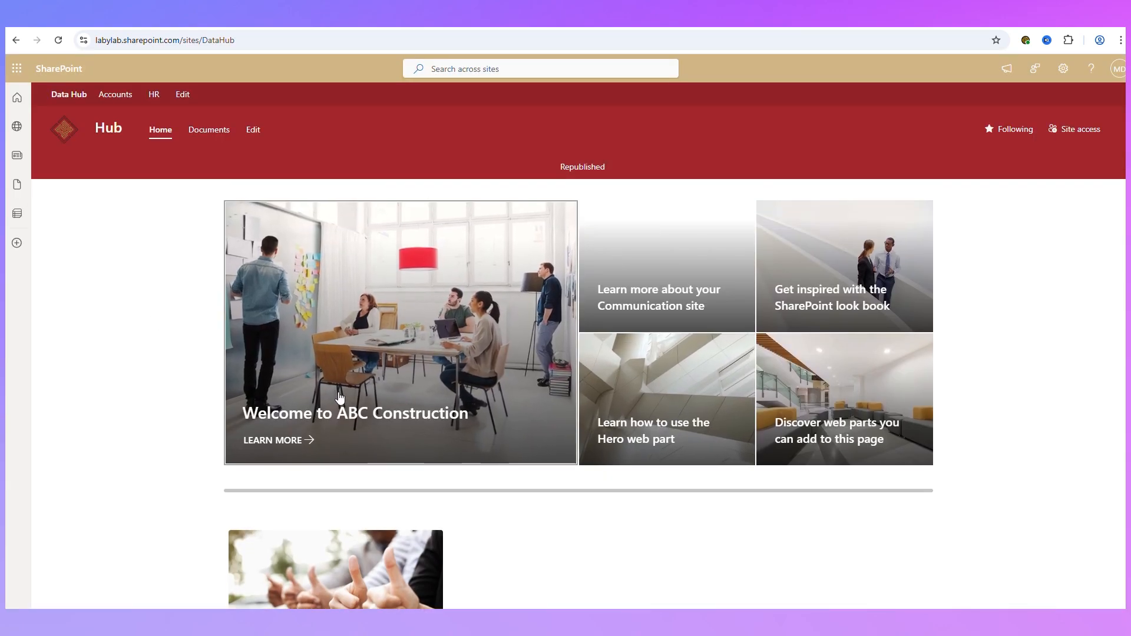
scroll(339, 398, down, 2)
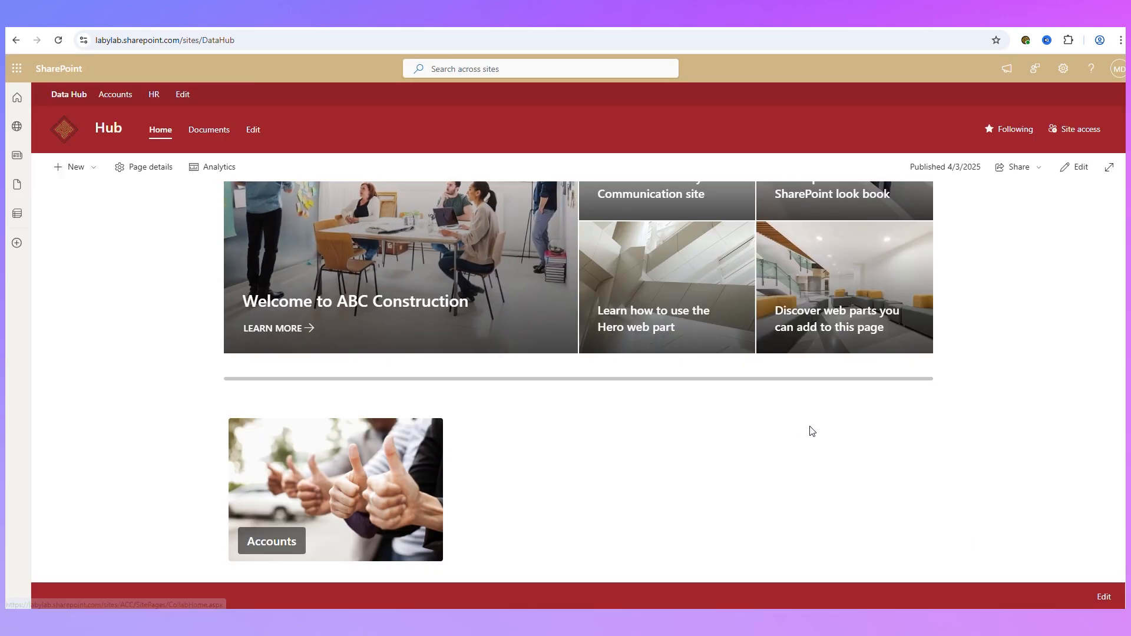
- Open the Accounts site from its hub image, remove Site contents, Pages, Notebook and Conversations from the site navigation, and save
click(345, 493)
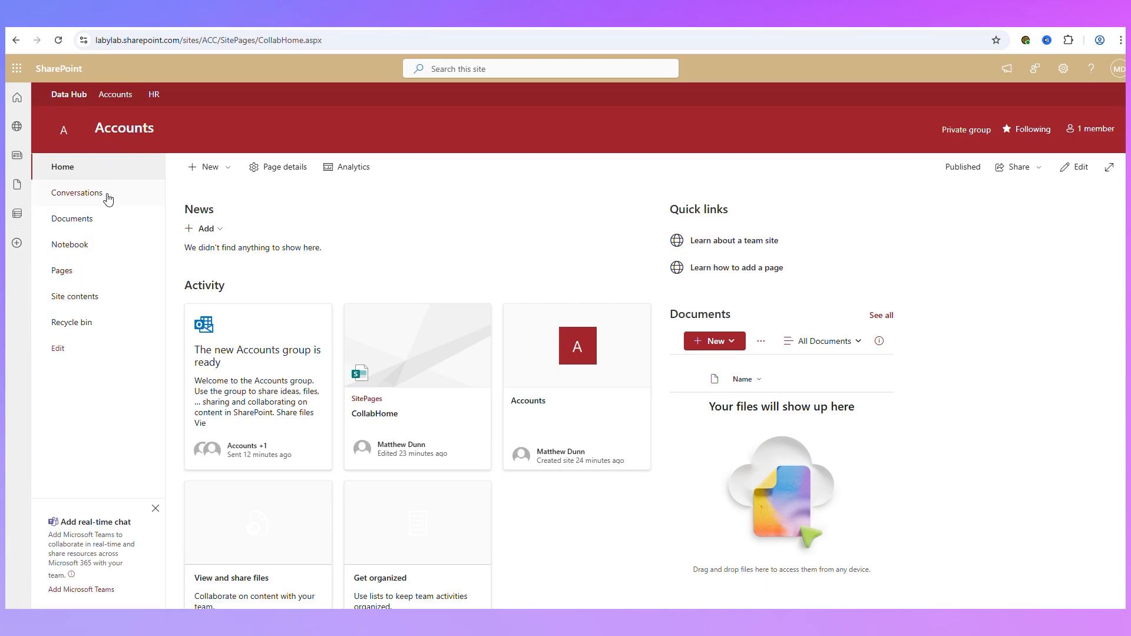
click(59, 349)
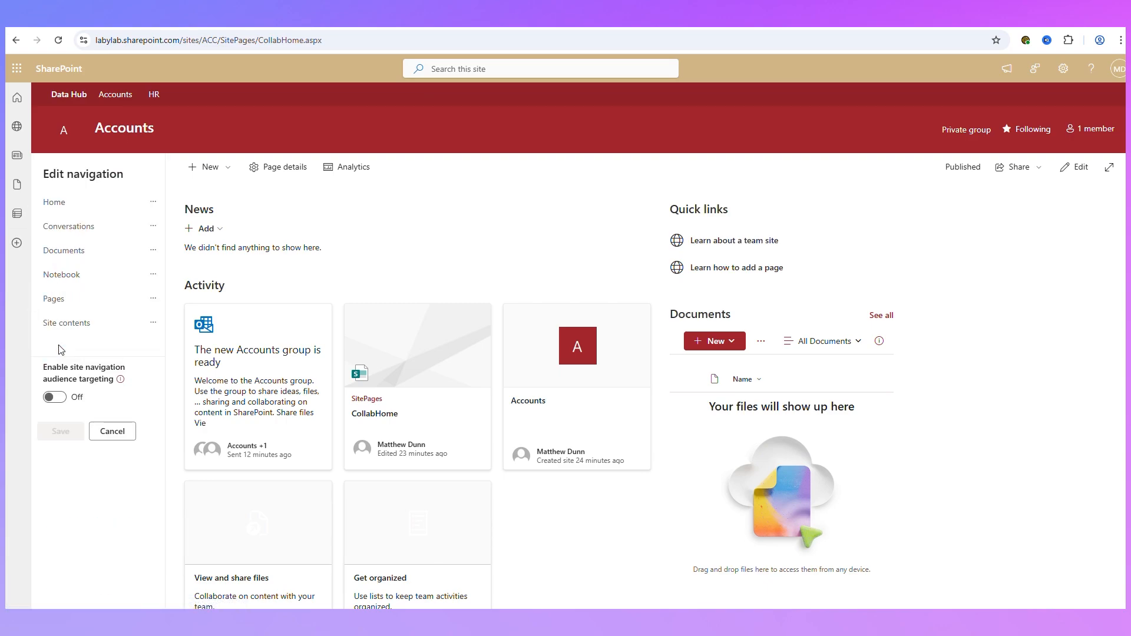
click(153, 322)
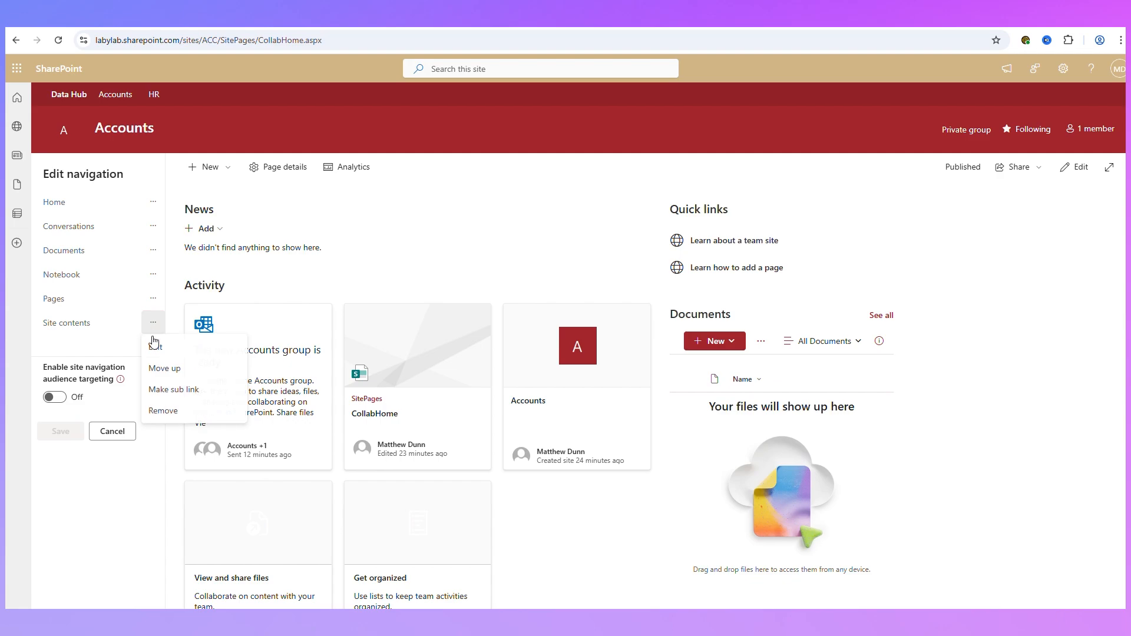
click(178, 415)
click(153, 298)
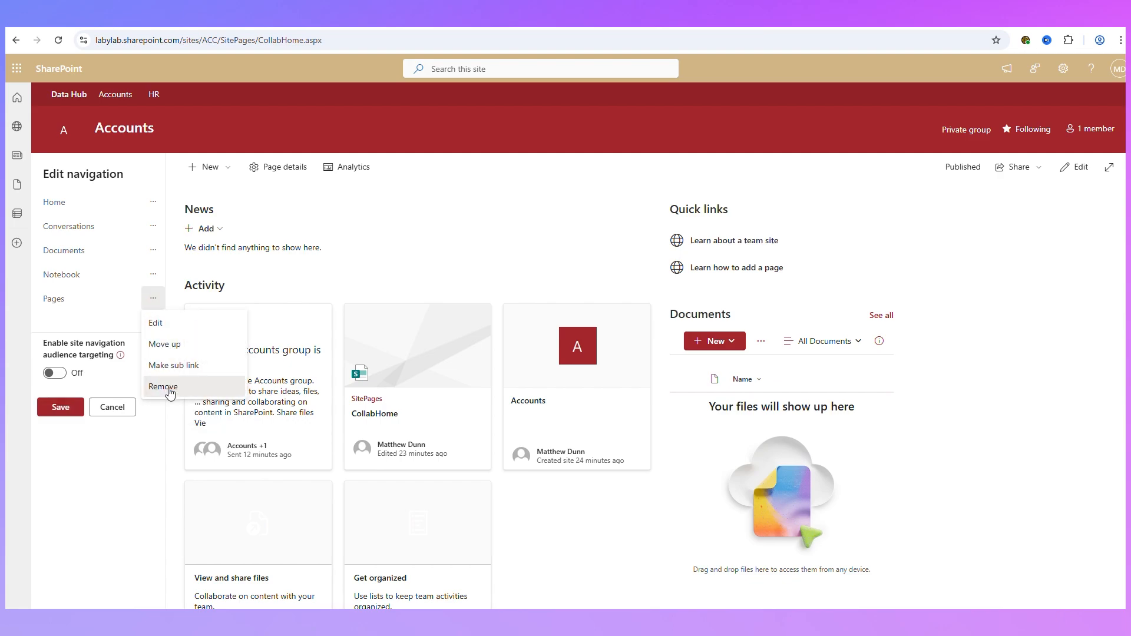
click(162, 386)
click(153, 274)
click(161, 361)
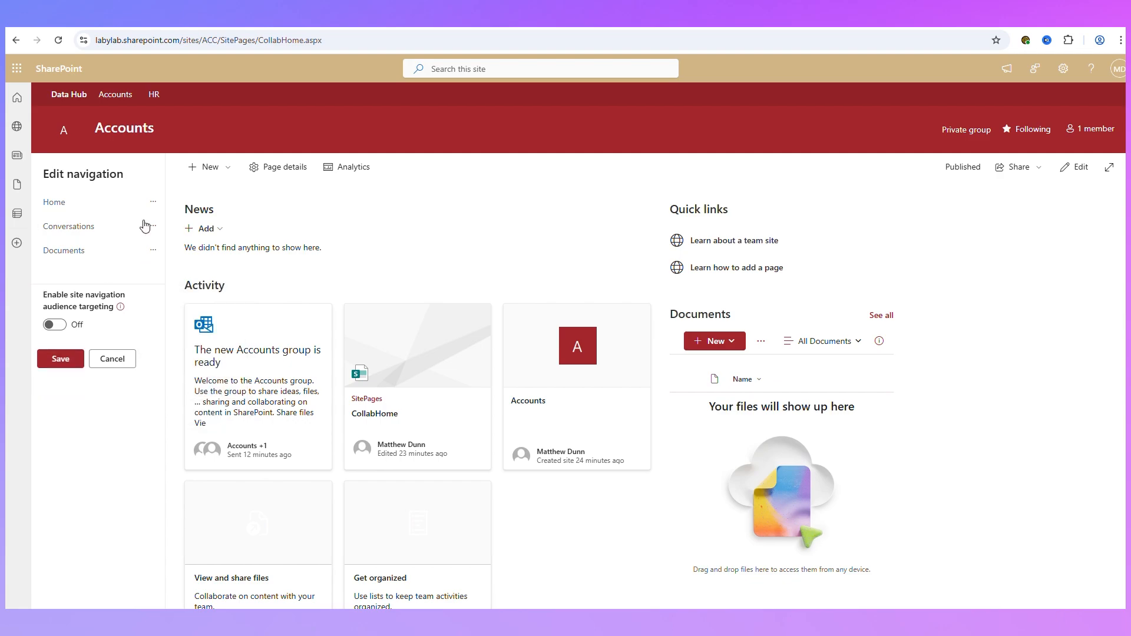
click(152, 226)
click(162, 334)
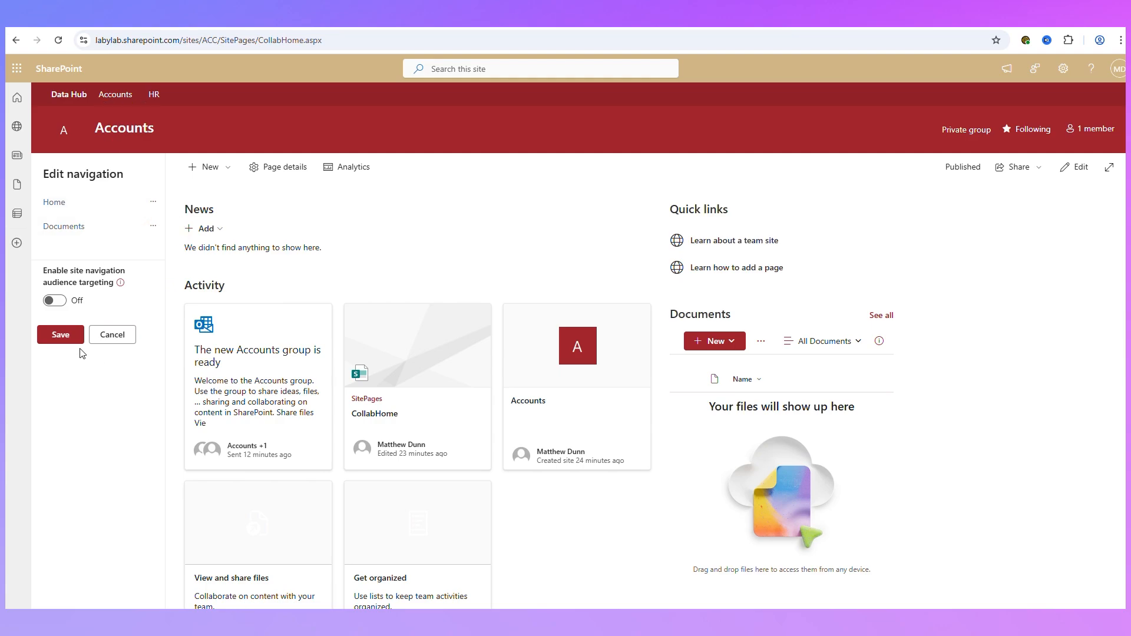
click(61, 335)
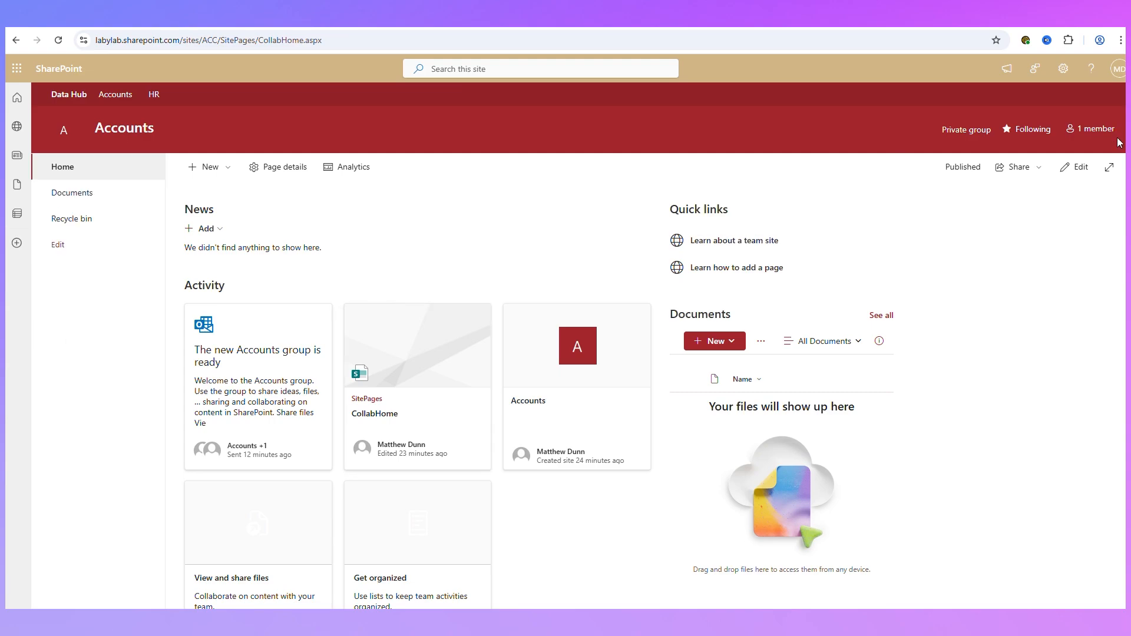
- Open the Accounts home page for editing and delete the Activity web part
click(1077, 166)
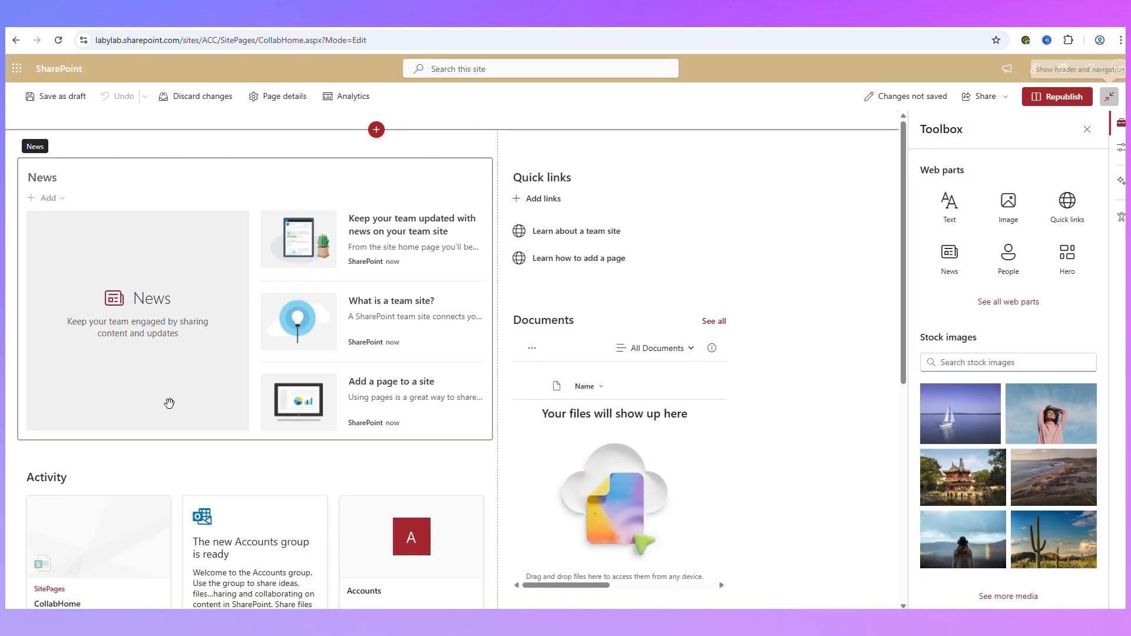
scroll(167, 399, down, 4)
click(166, 331)
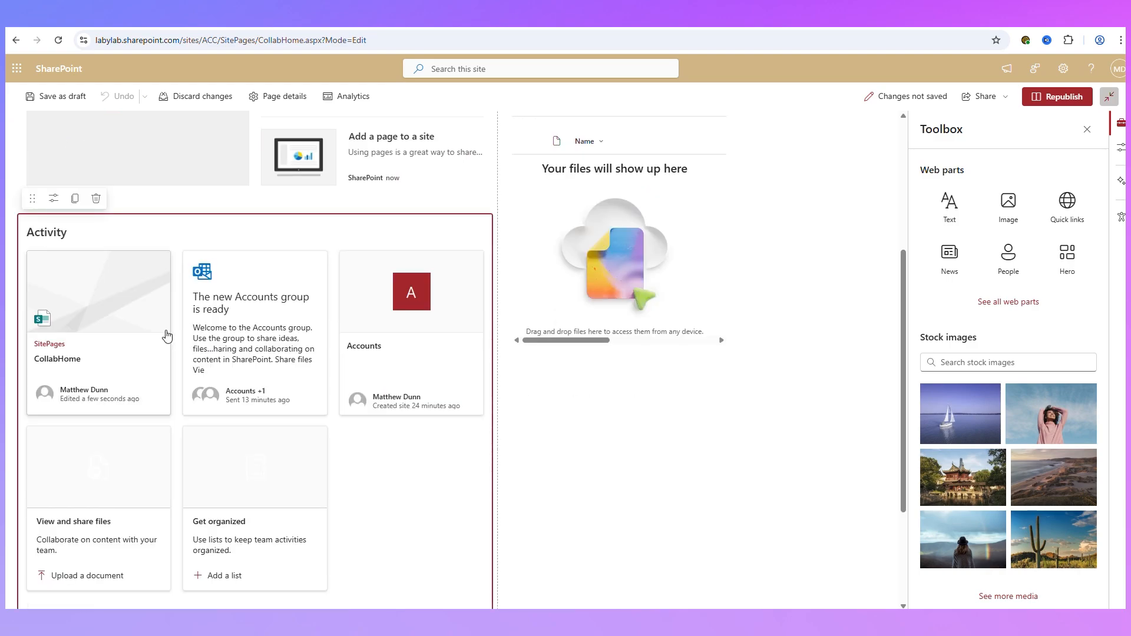
click(107, 261)
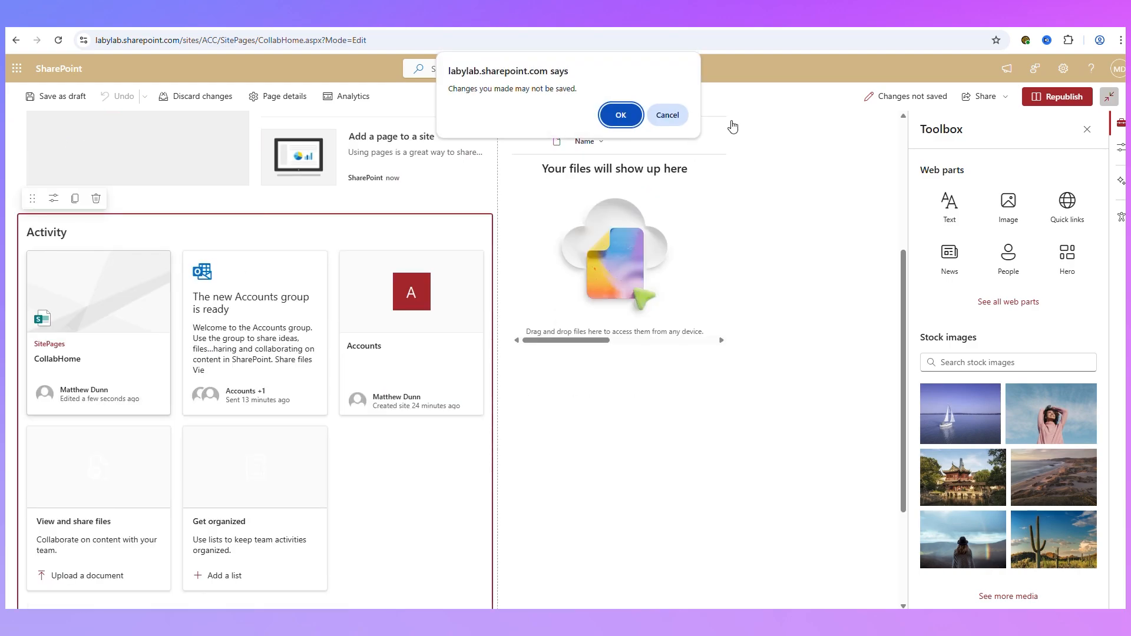
click(662, 115)
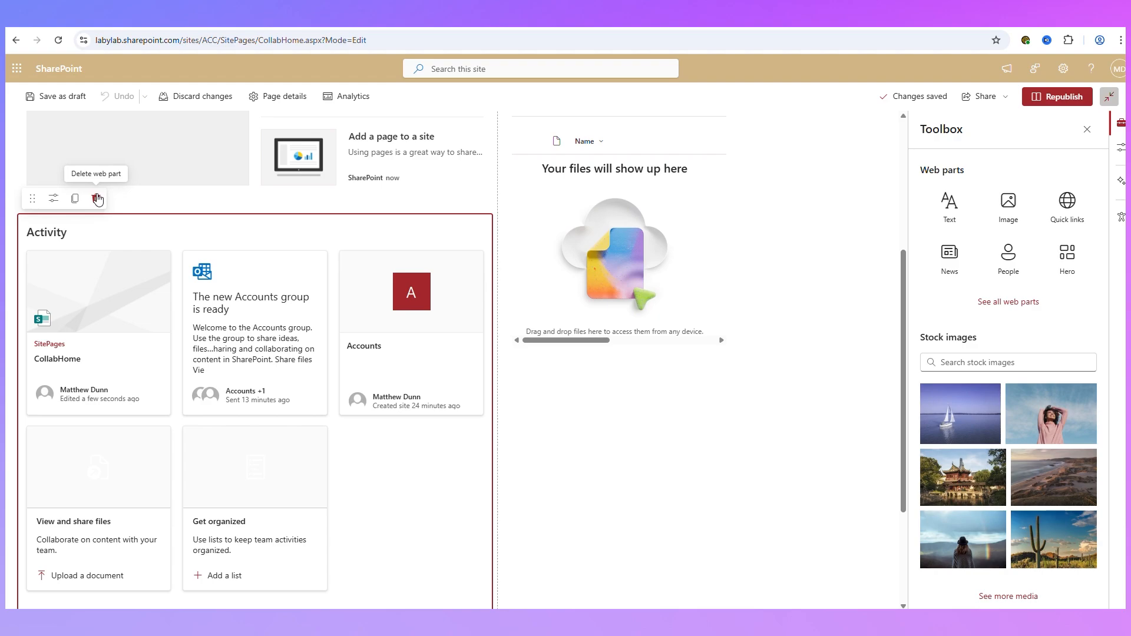
click(97, 199)
- Delete the Quick links, Documents and News web parts from the Accounts home page and republish it
click(574, 164)
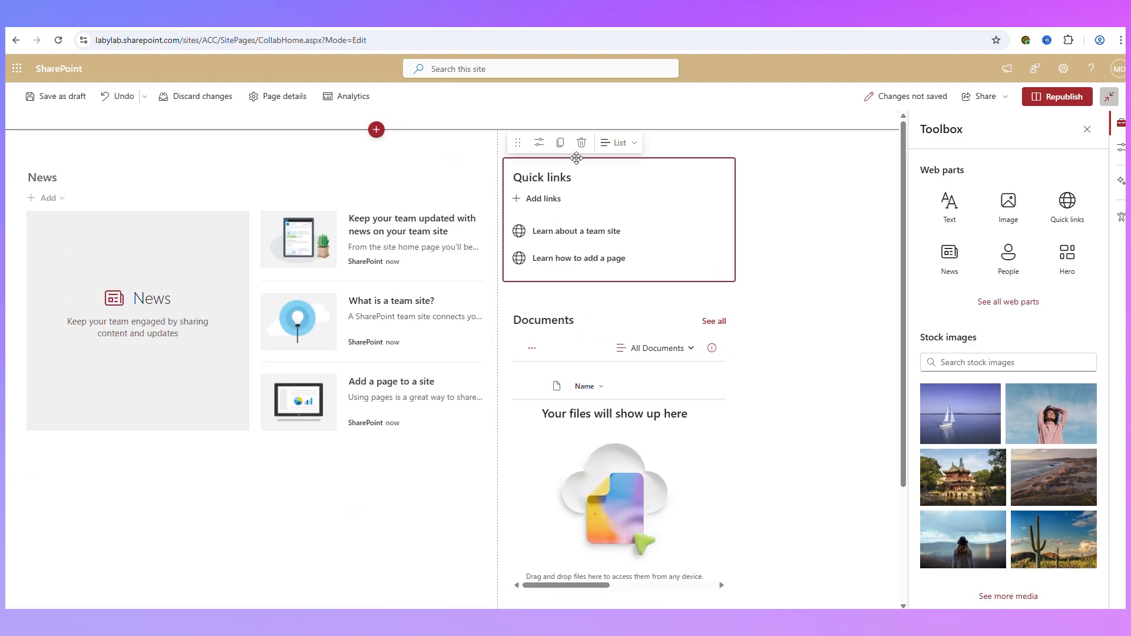
click(580, 142)
click(599, 311)
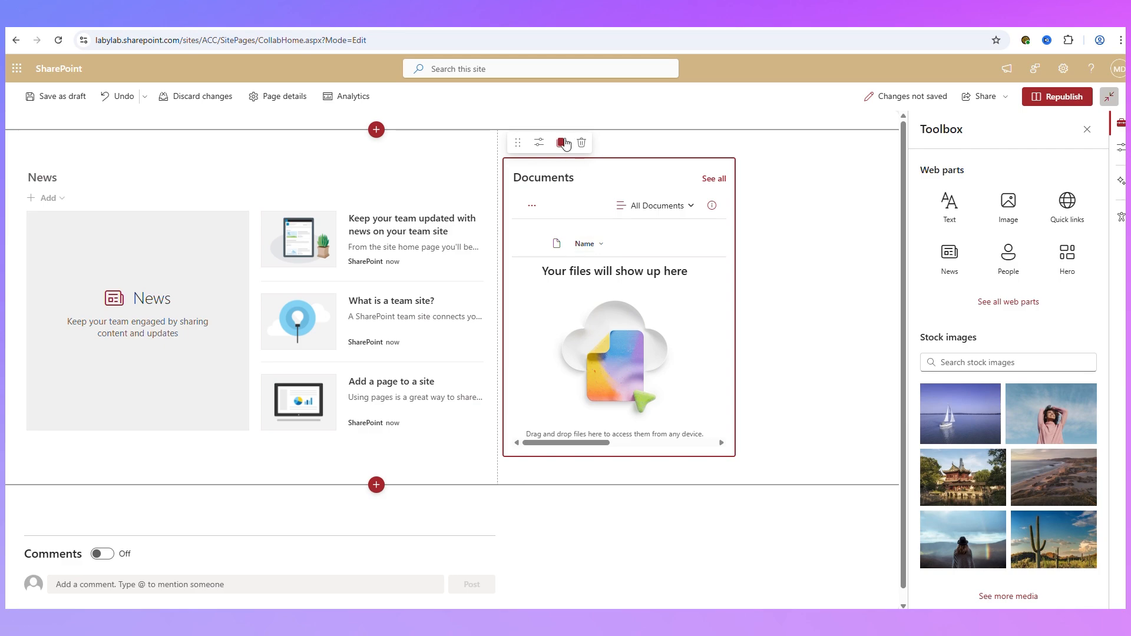
click(580, 142)
click(96, 144)
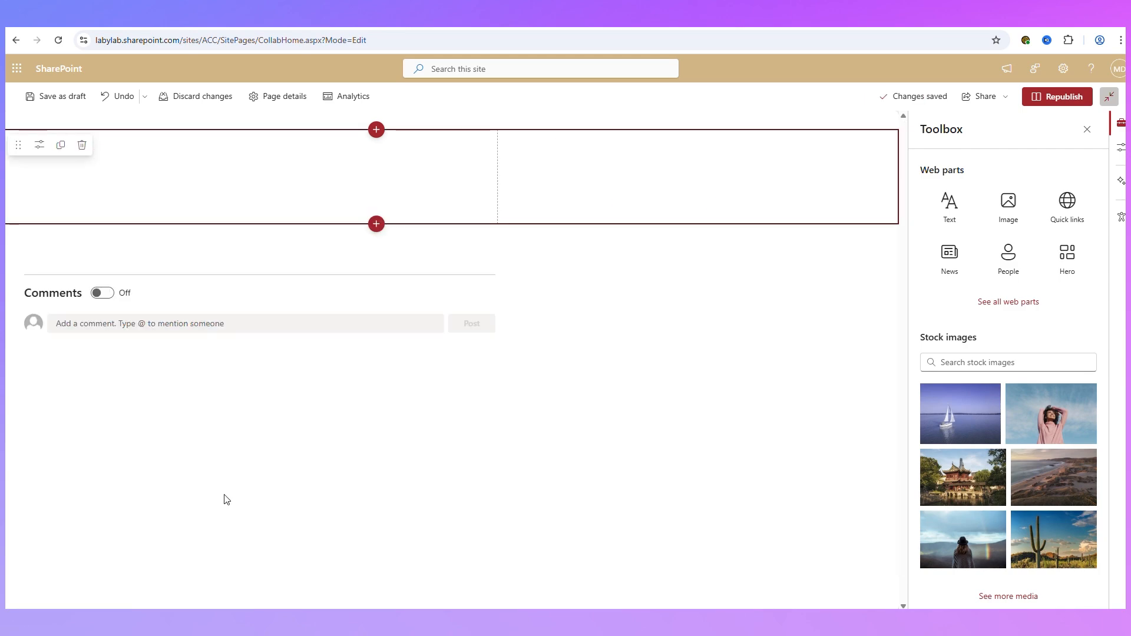
click(1043, 98)
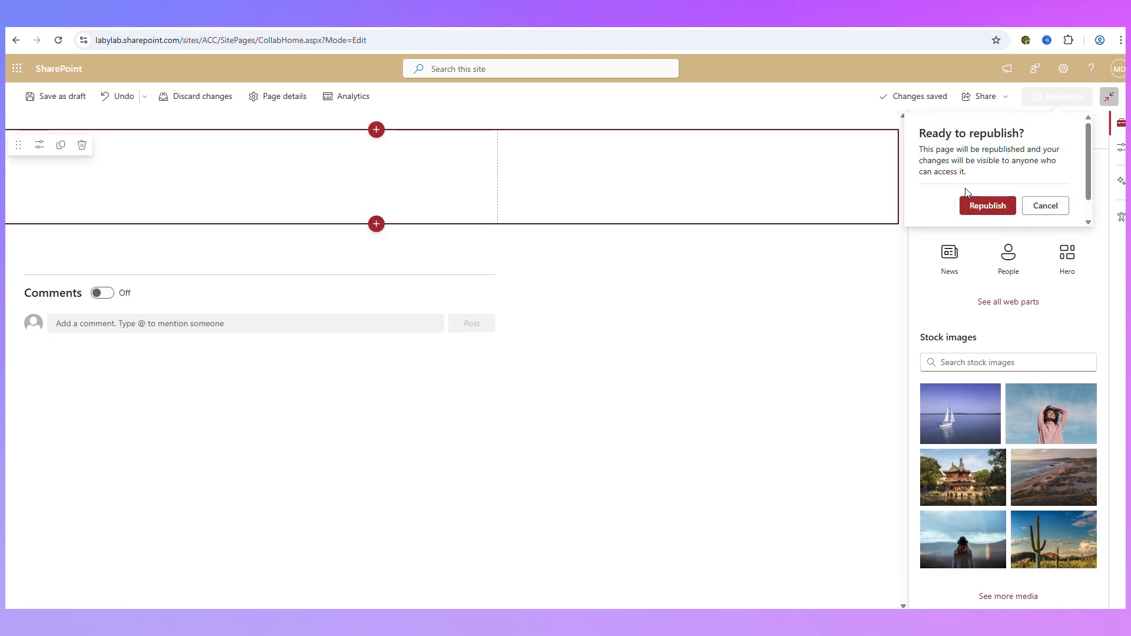
click(982, 202)
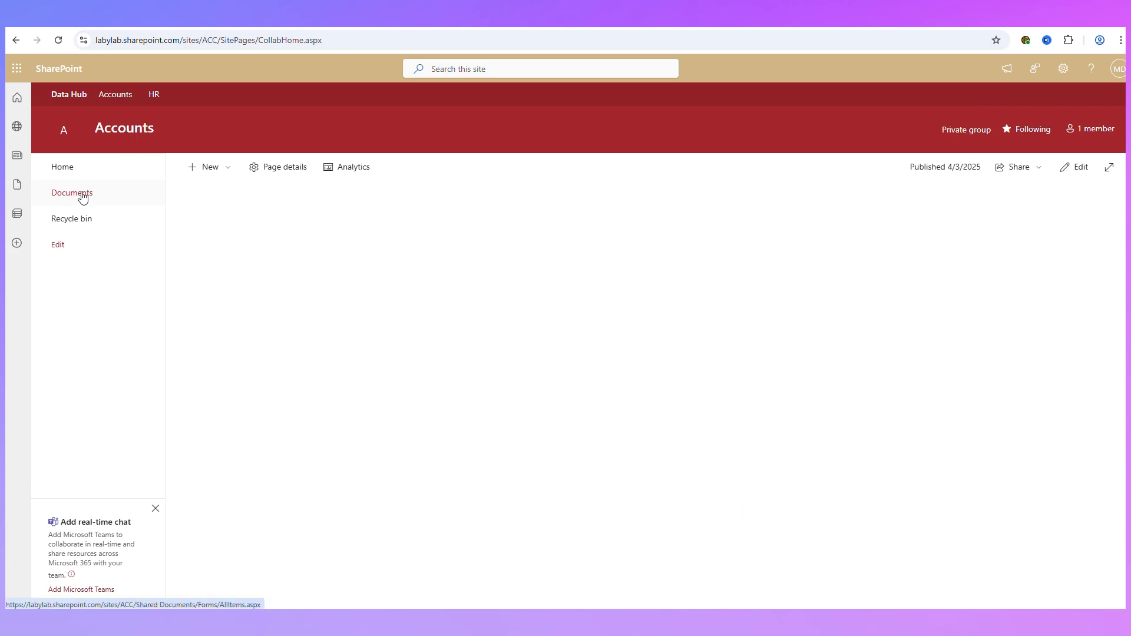
- Remove the Documents link from the Accounts site navigation and save
click(59, 244)
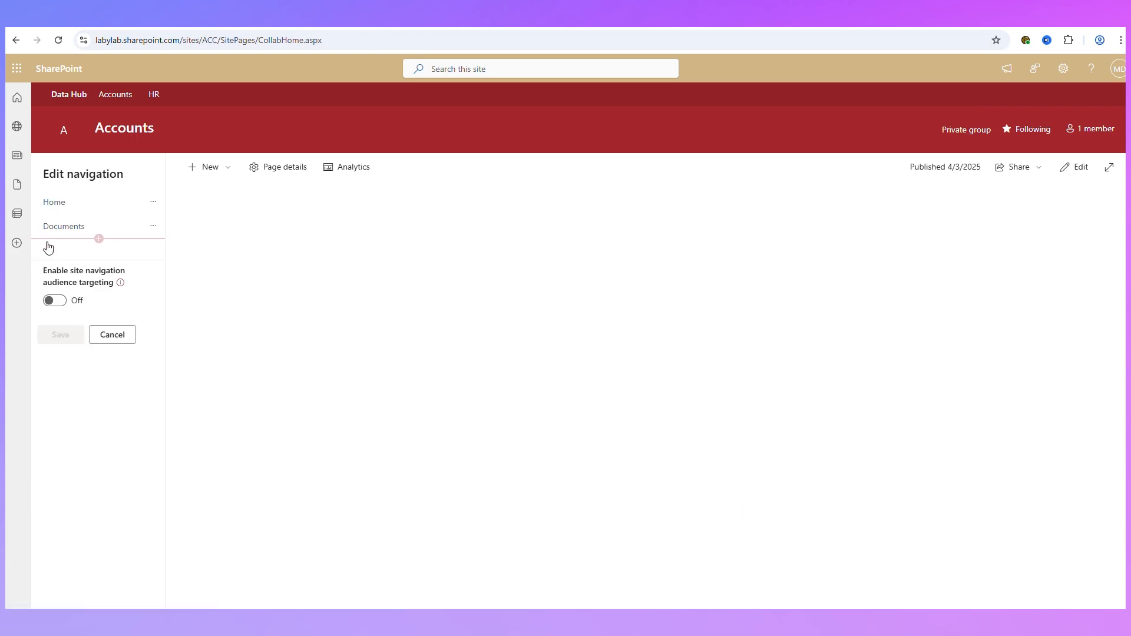
click(151, 228)
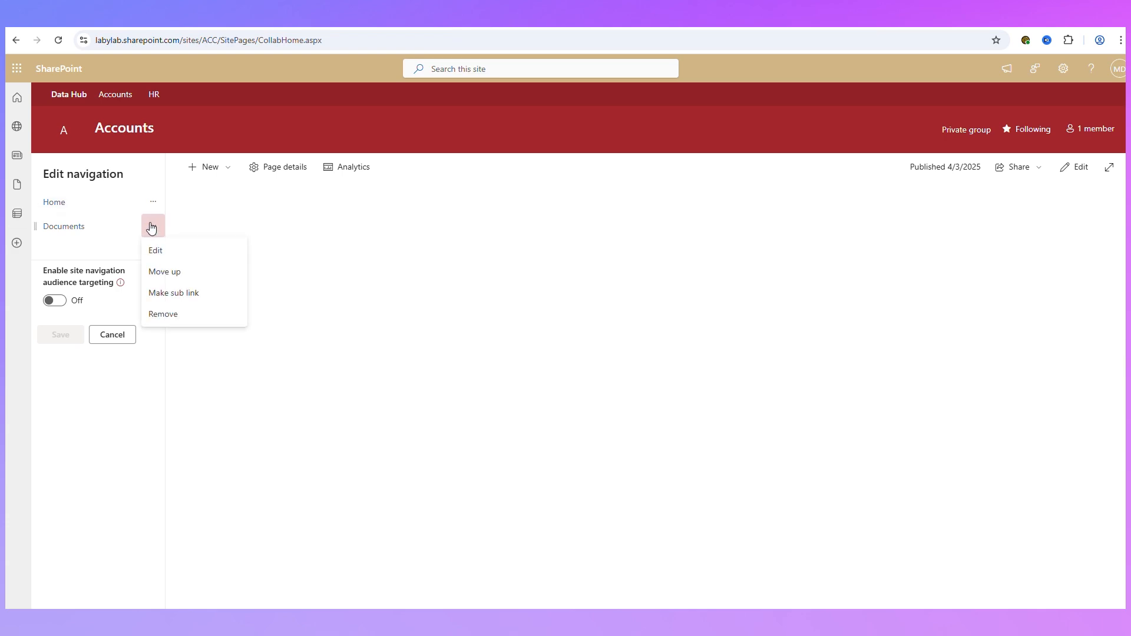
click(163, 316)
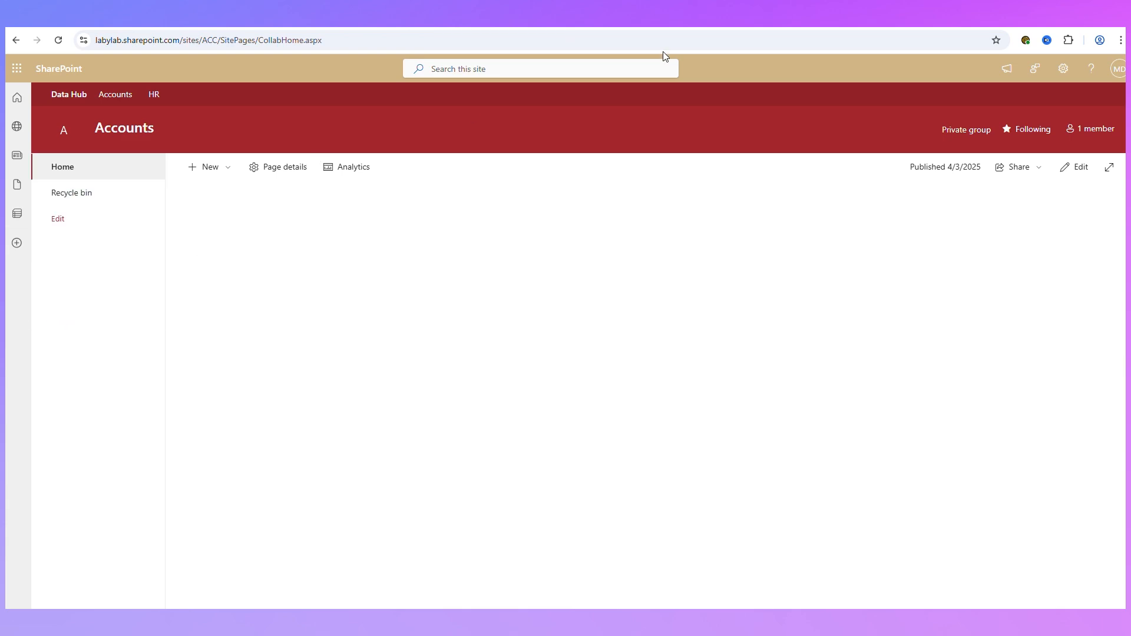
- Create a blank document library named "YTD" with the description "YTD Accounts" on the Accounts site
click(203, 171)
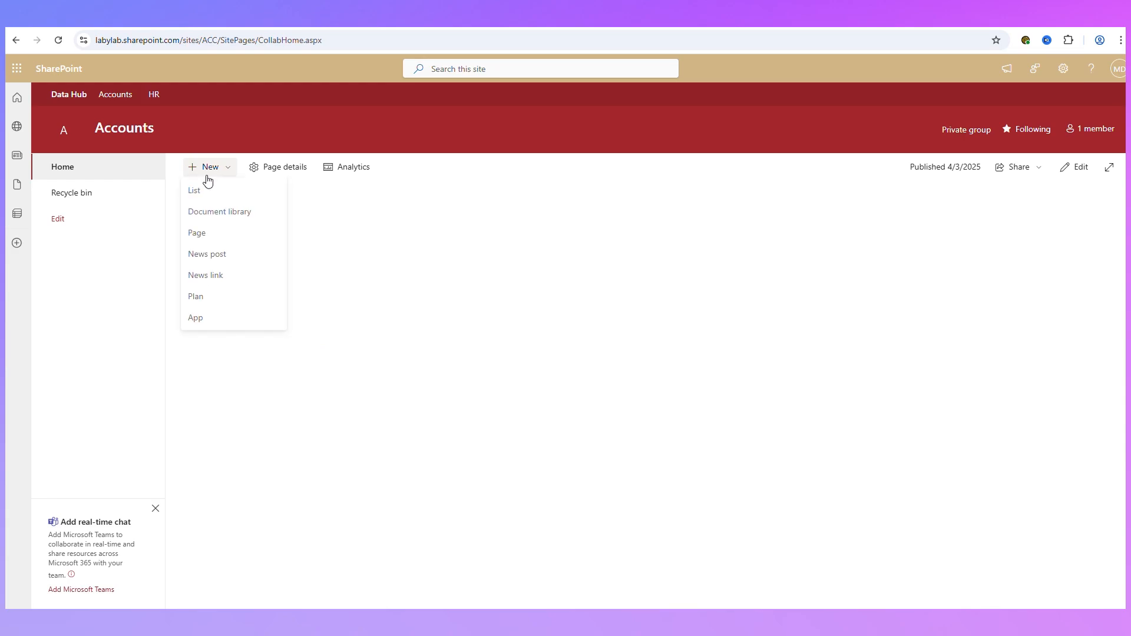
click(233, 214)
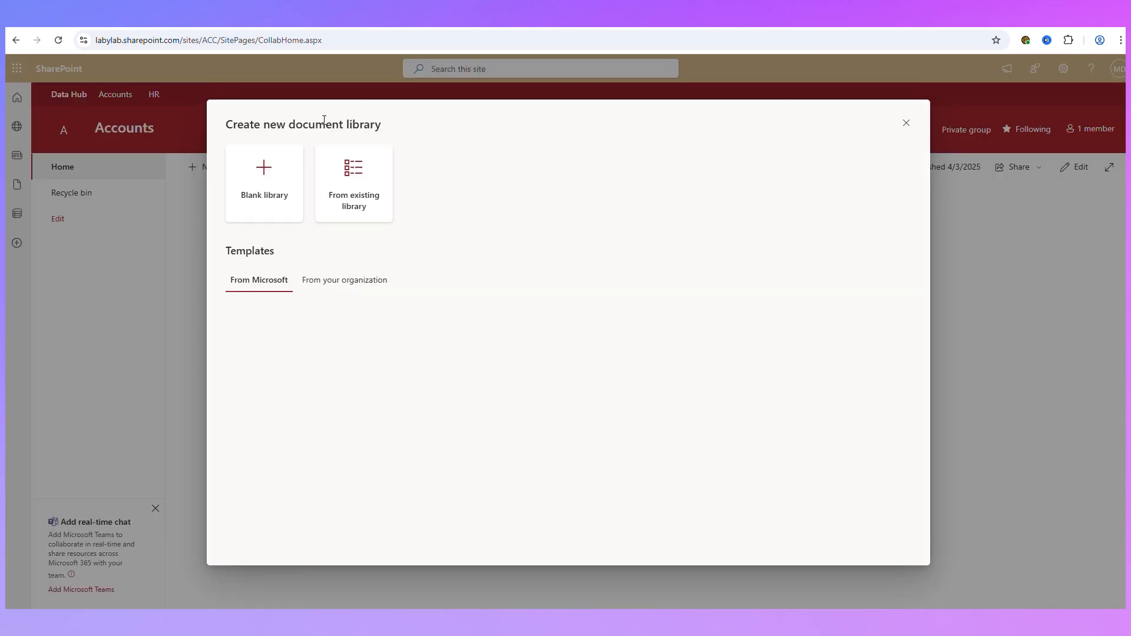
click(273, 182)
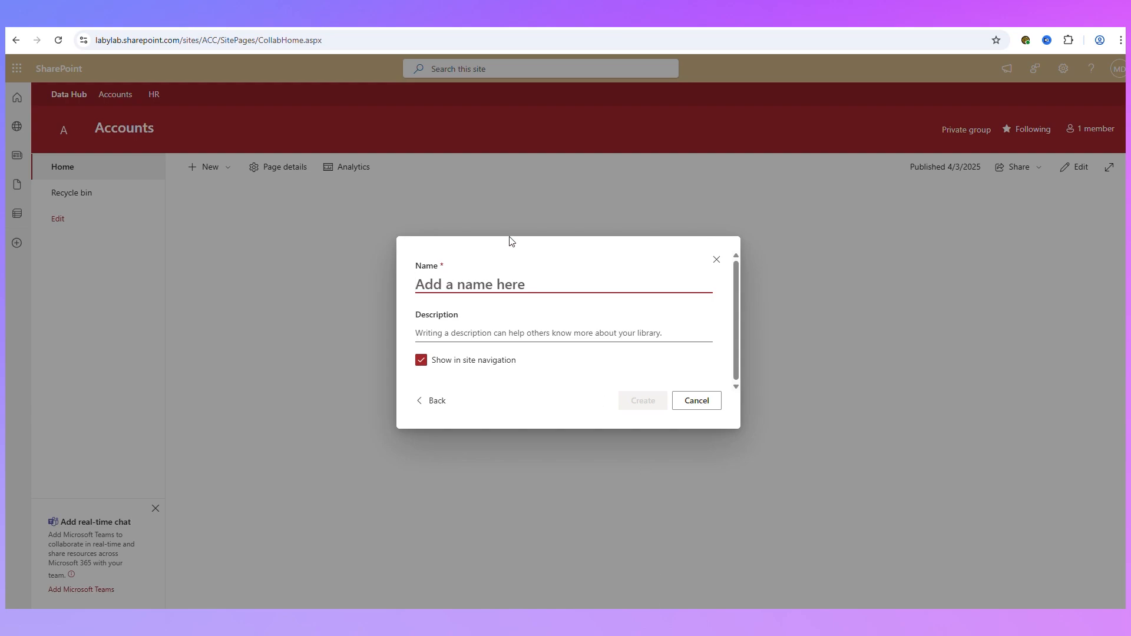
text(YTD)
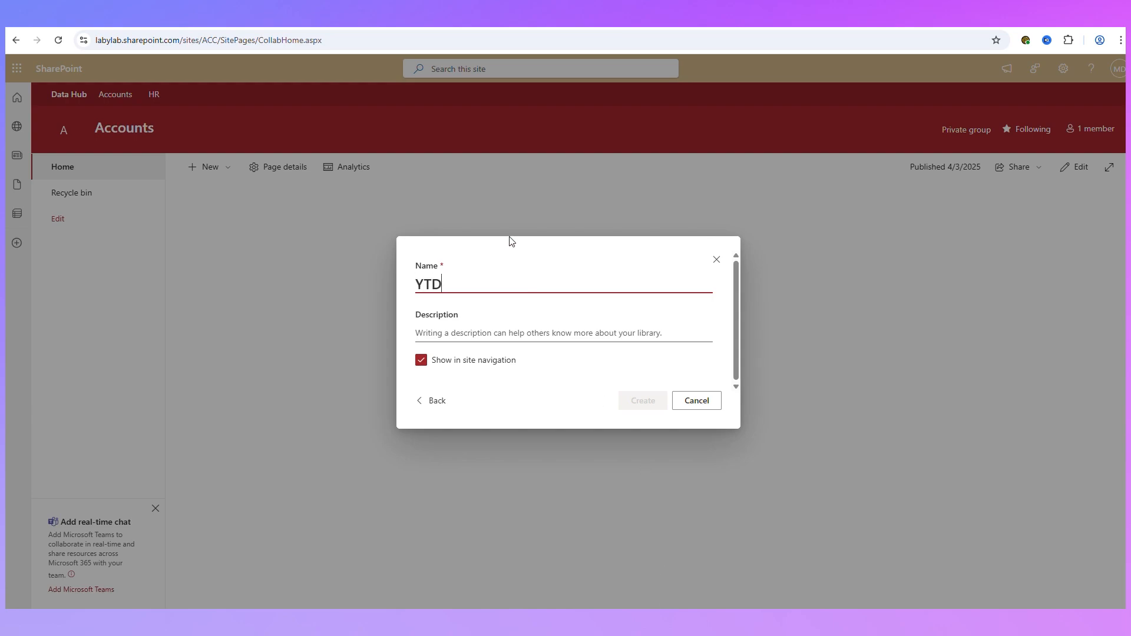
click(507, 324)
text(YTD Accounts)
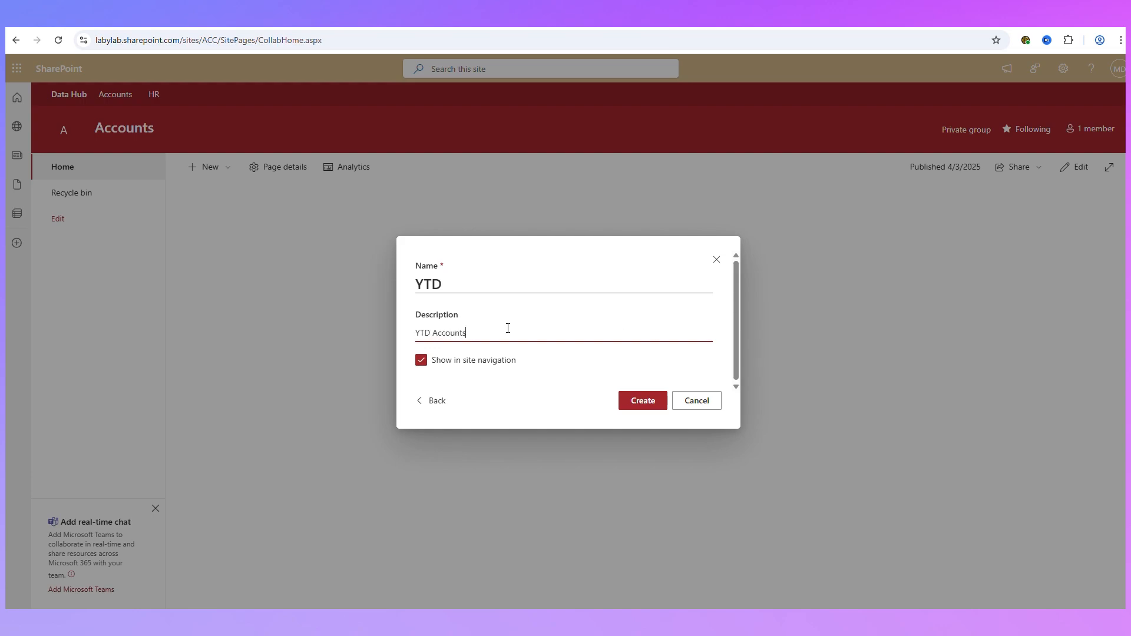
click(646, 404)
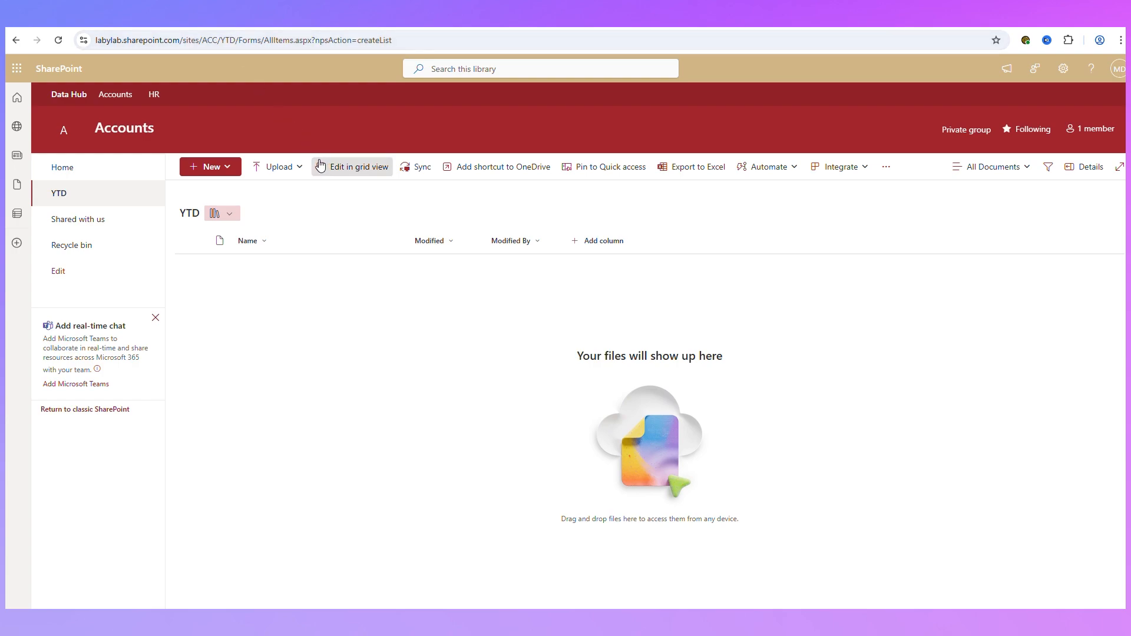
- Rename the YTD library as "YTD Accounts" in its library settings and save
click(1063, 69)
click(990, 184)
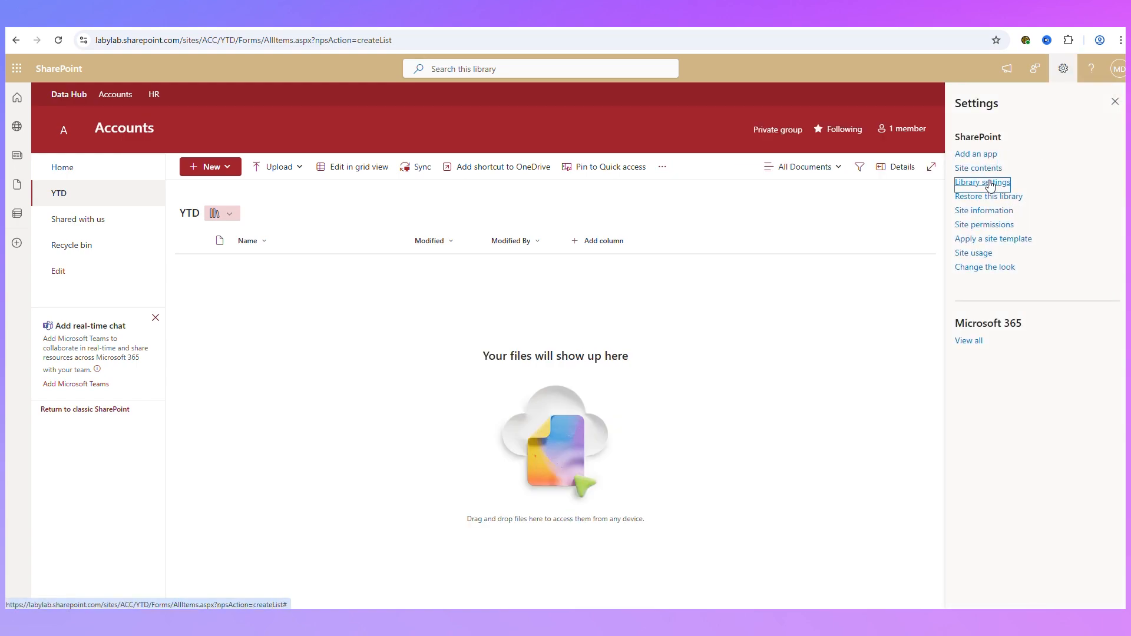
double_click(980, 145)
click(980, 145)
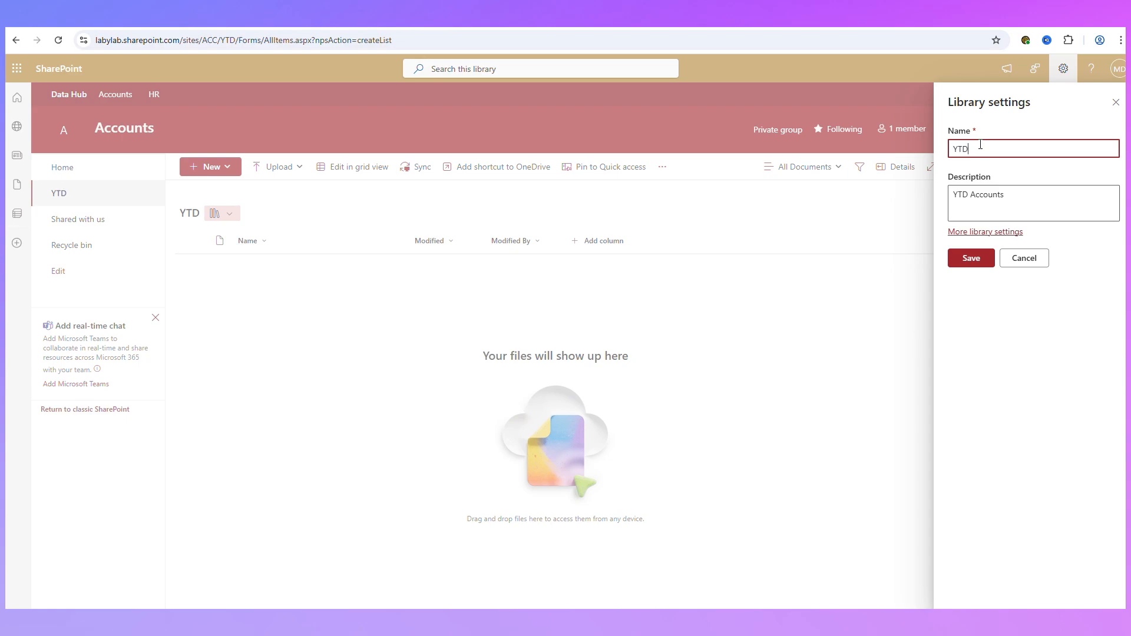
click(964, 265)
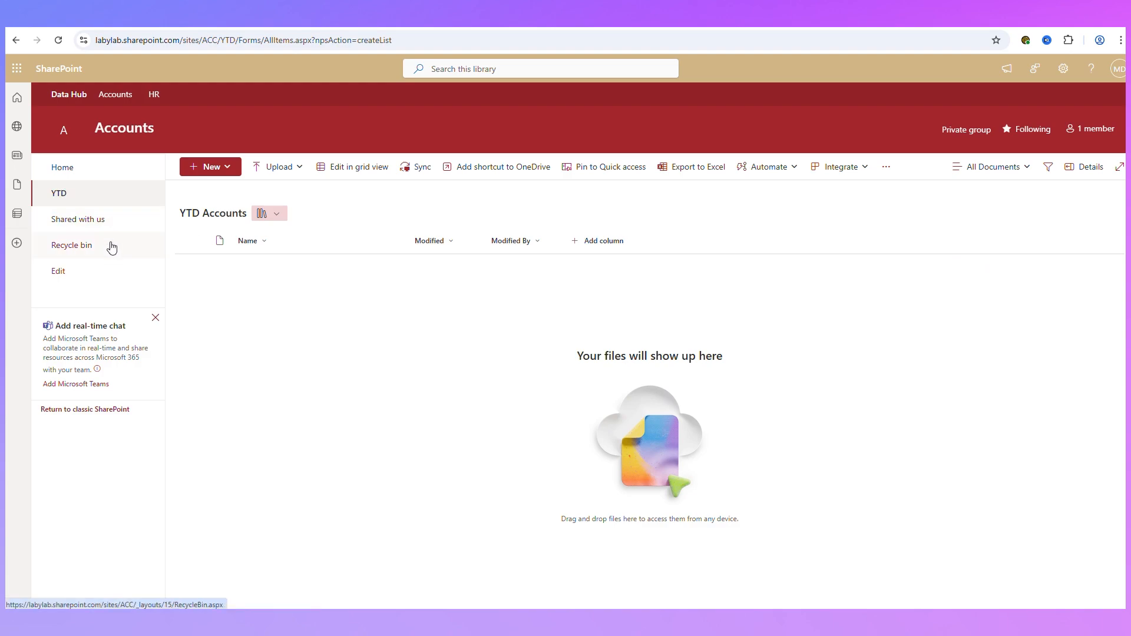
- Change the display name of the YTD navigation link to "YTD Accounts" and save the site navigation
click(58, 271)
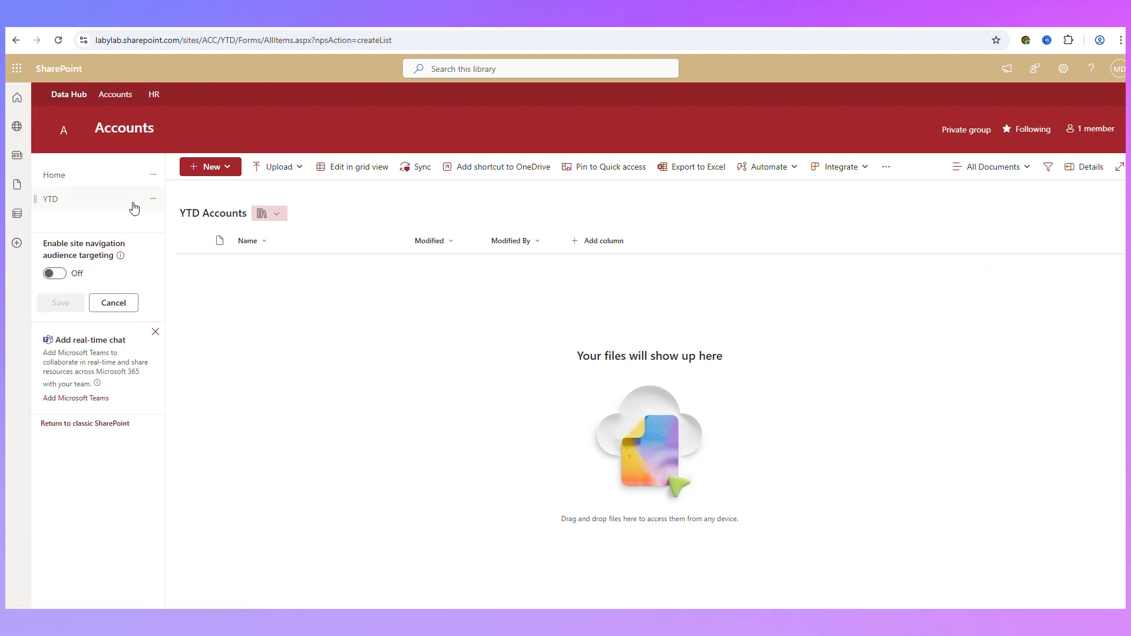
click(153, 199)
click(158, 222)
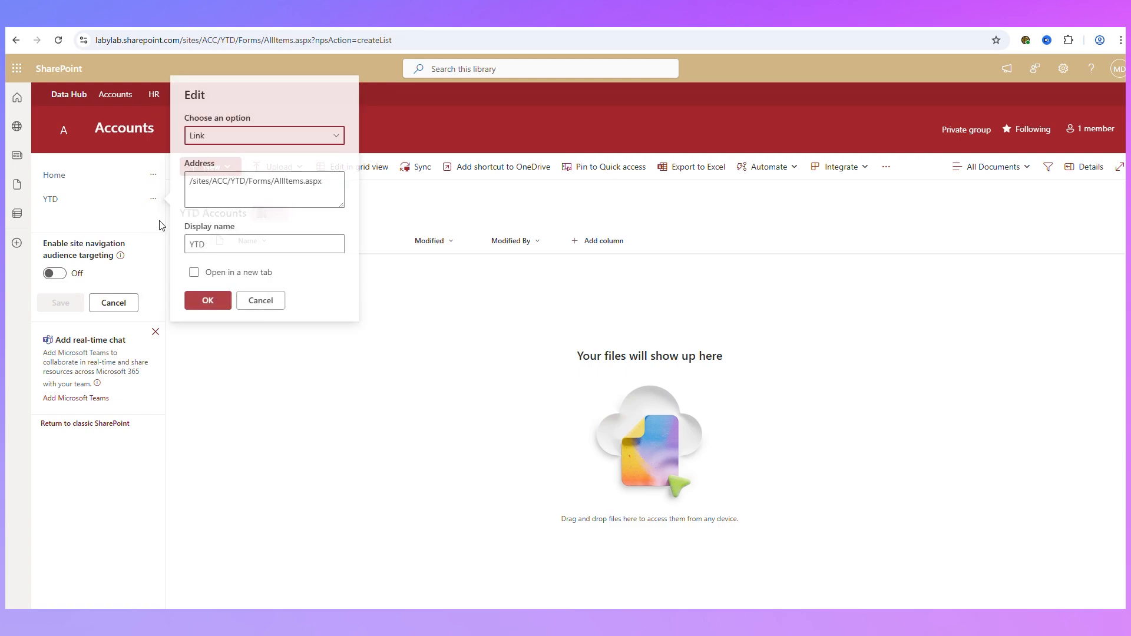
click(247, 137)
click(305, 280)
click(258, 246)
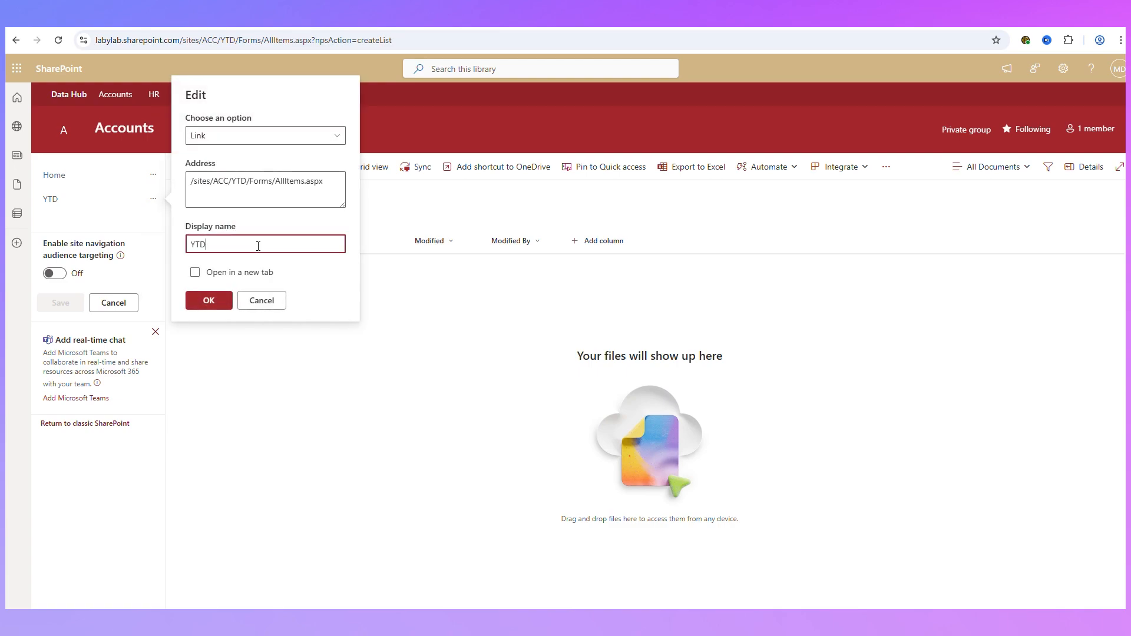
drag(250, 180, 288, 191)
click(229, 241)
click(203, 301)
click(50, 305)
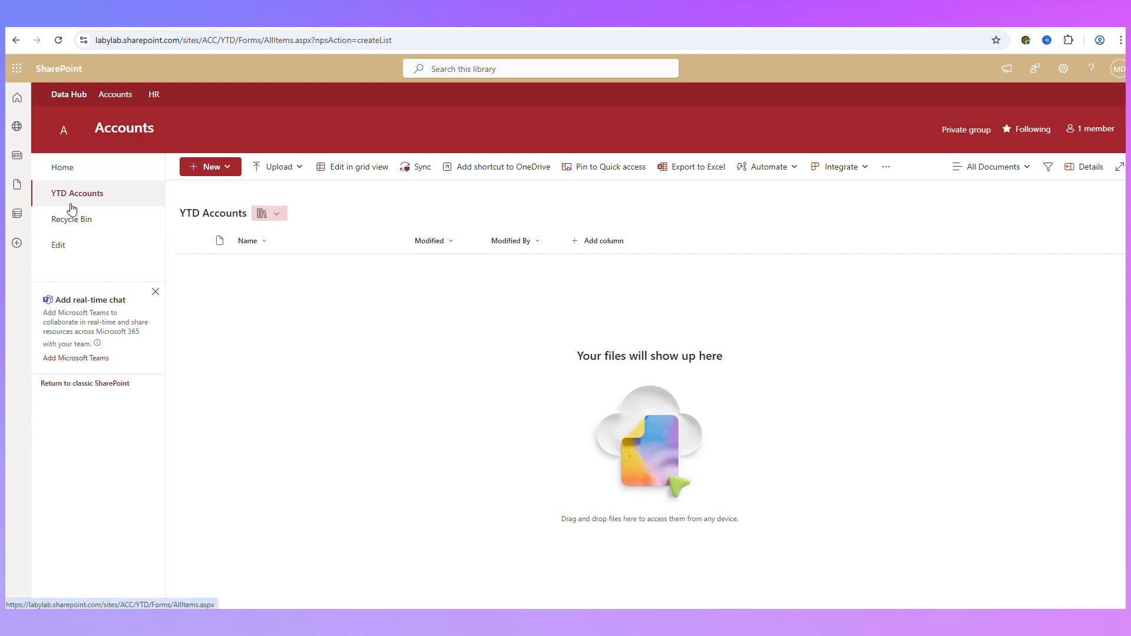
- Create a document library named "PAY" with the description "Payroll folder" on the Accounts site, shown in site navigation
click(221, 167)
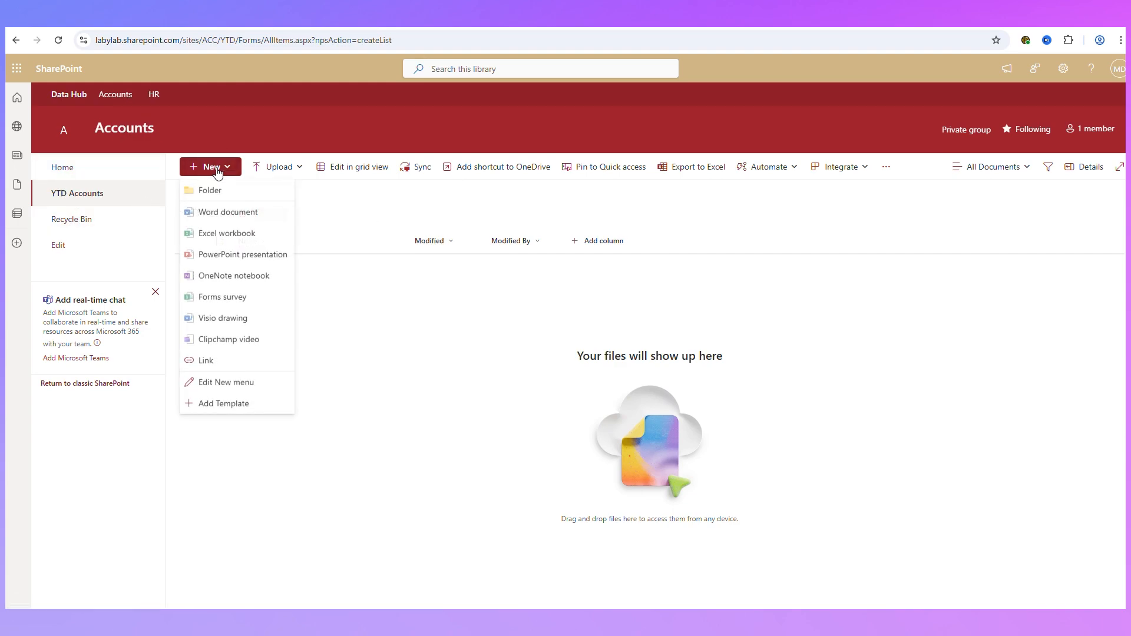
click(73, 170)
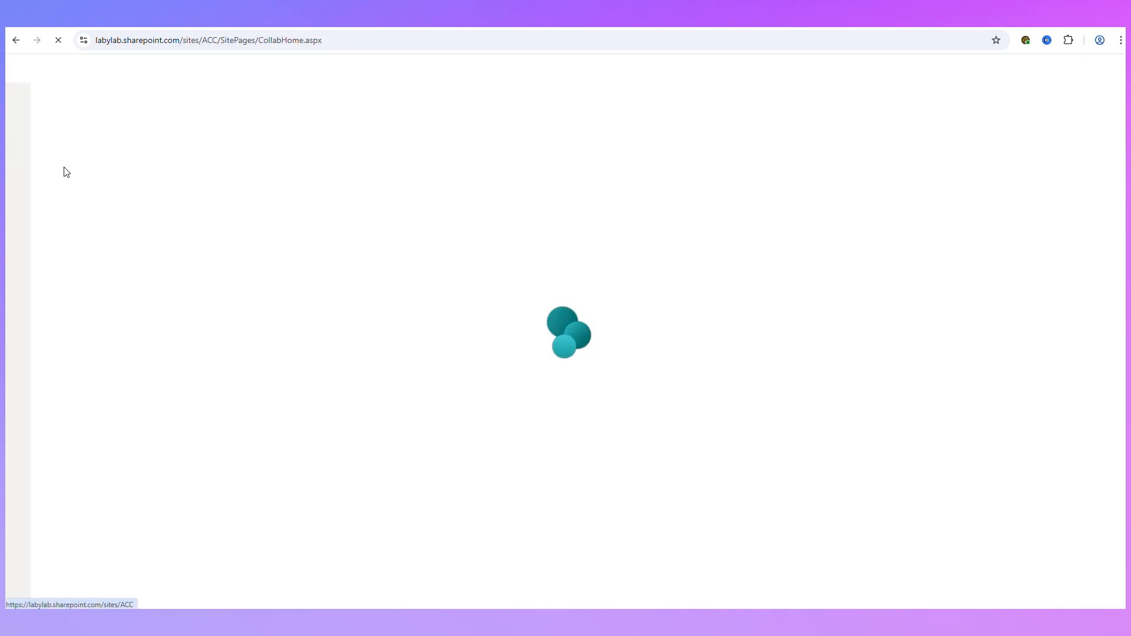
click(211, 170)
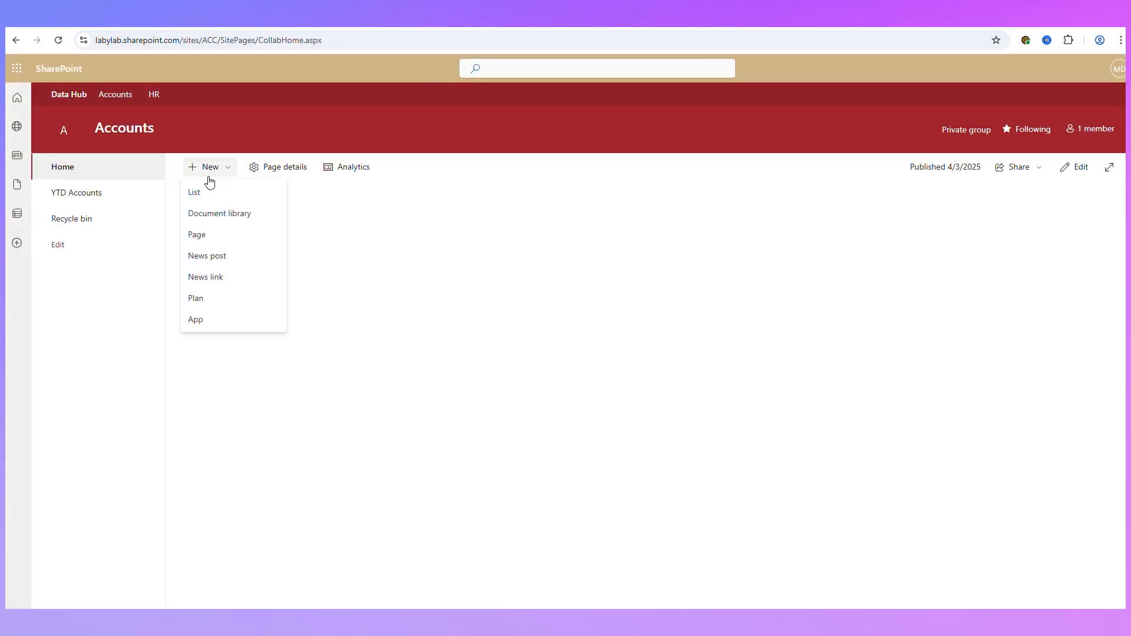
click(215, 214)
click(253, 177)
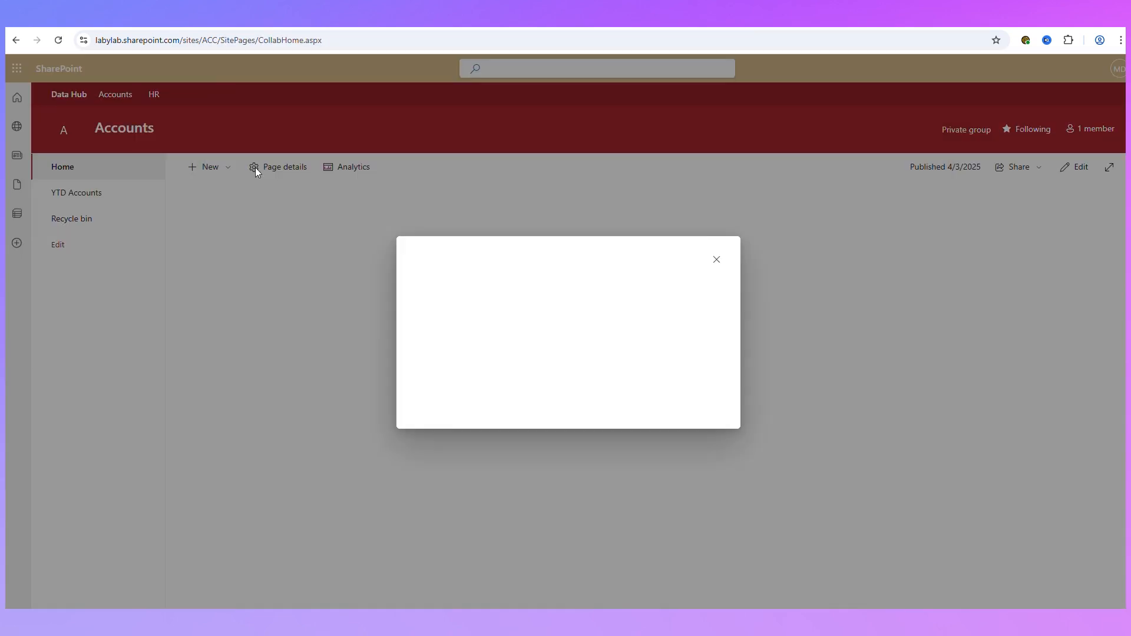
text(Payroll)
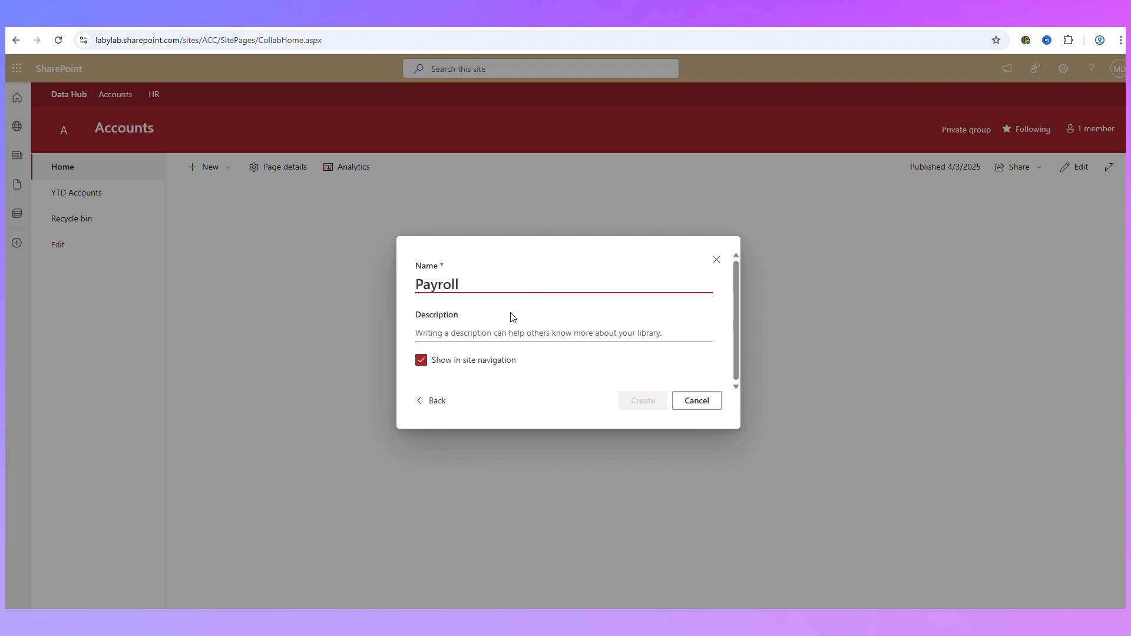
click(513, 332)
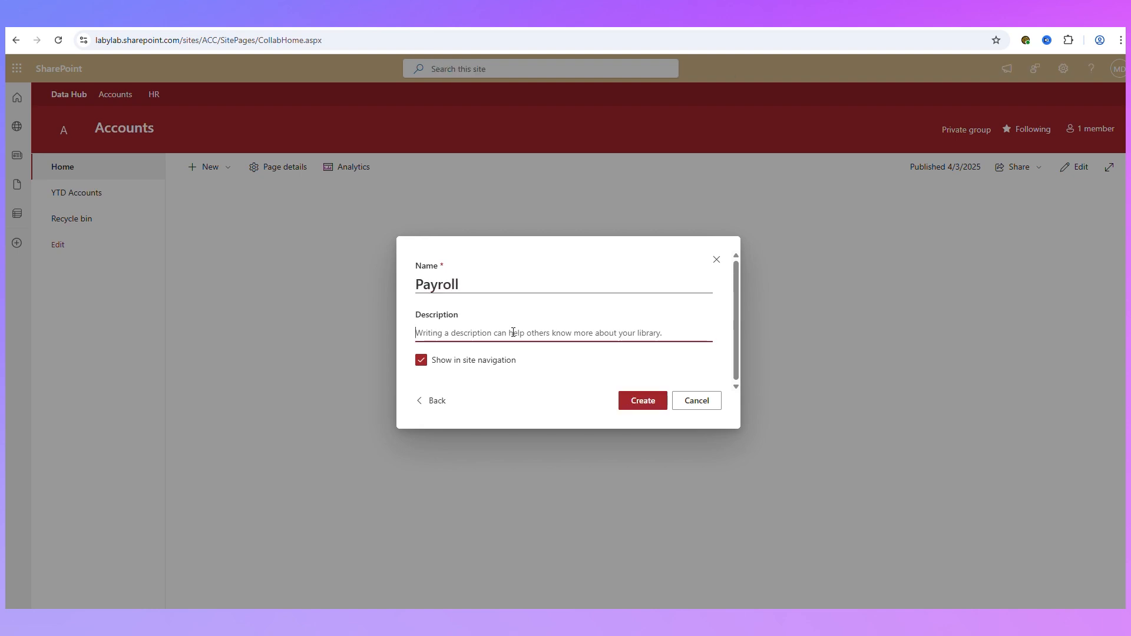
text(Payroll folder)
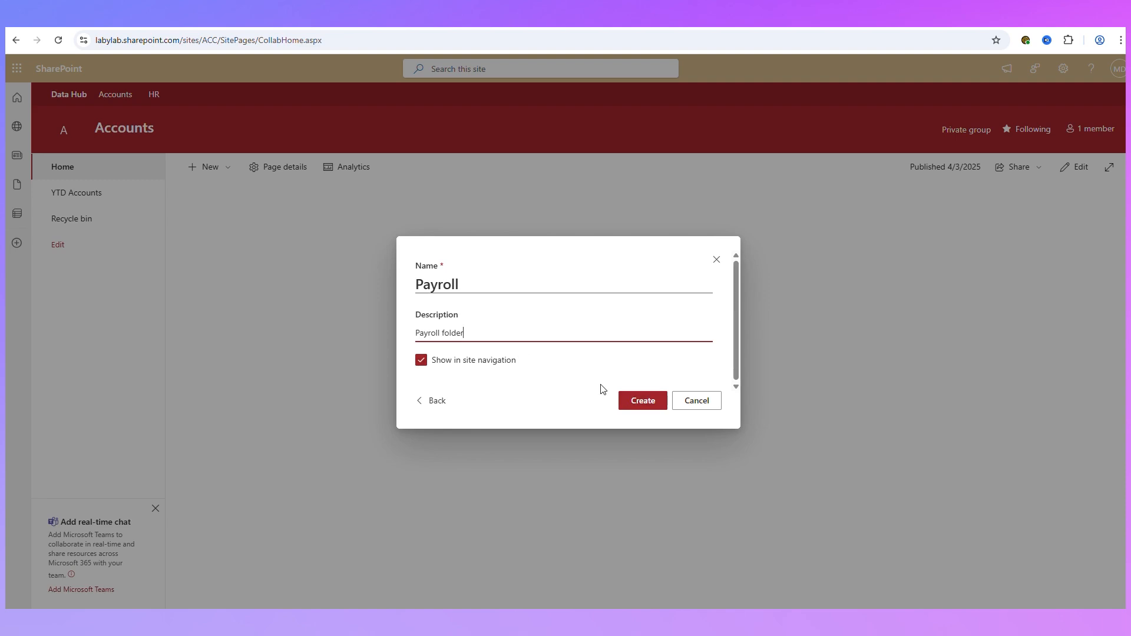
double_click(456, 290)
double_click(462, 288)
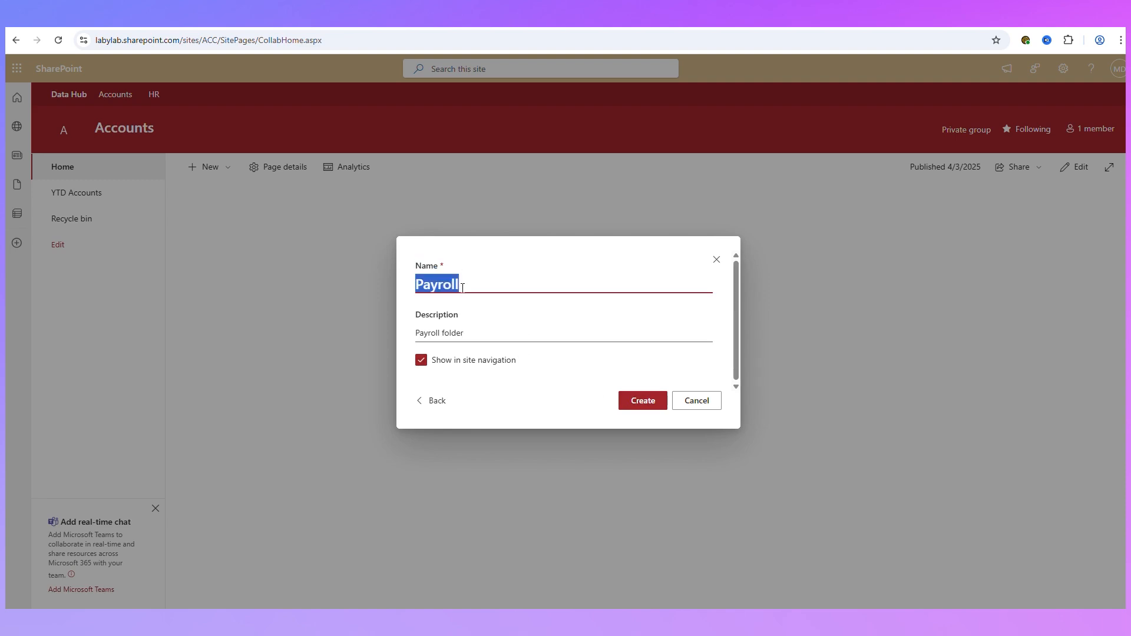
text(PAY)
click(652, 401)
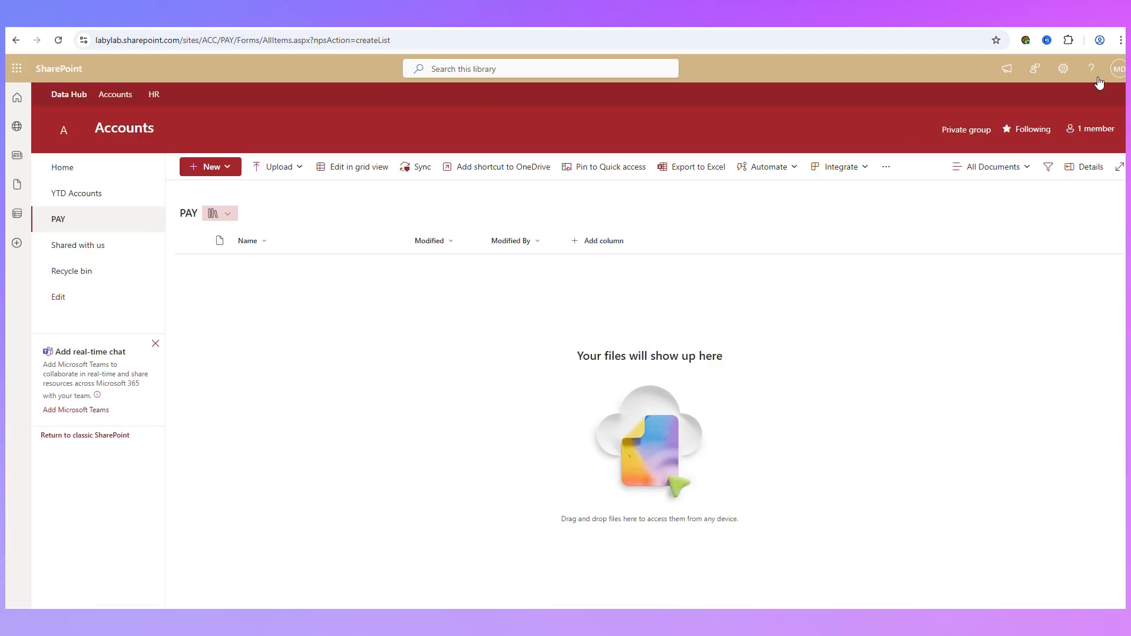
- Rename the PAY library as "Payroll" in its library settings and save
click(1064, 70)
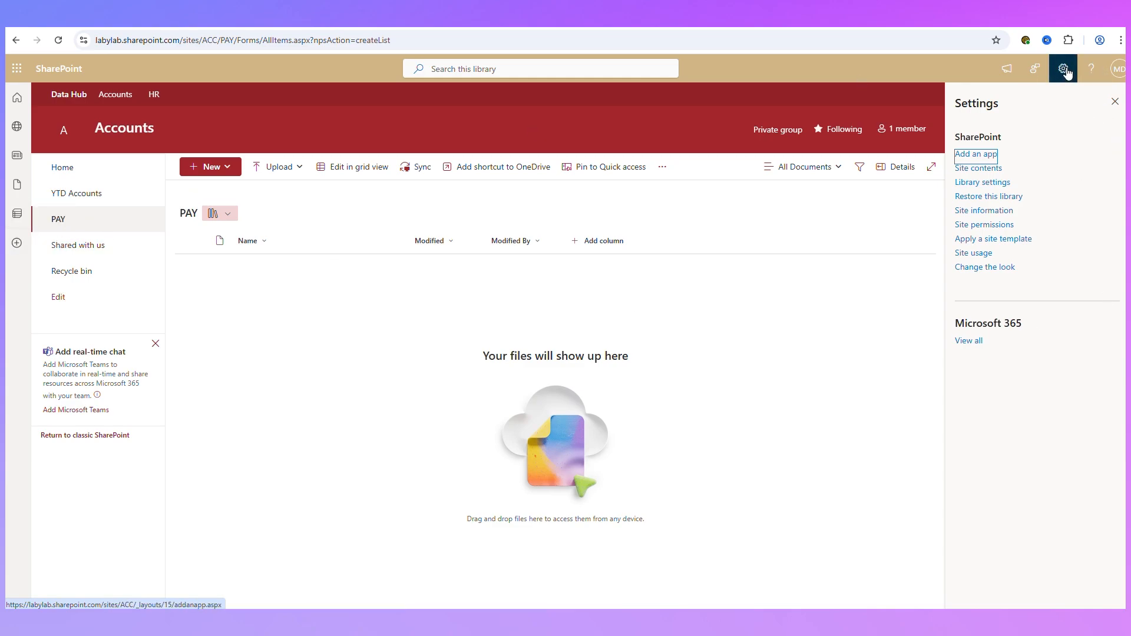
click(995, 185)
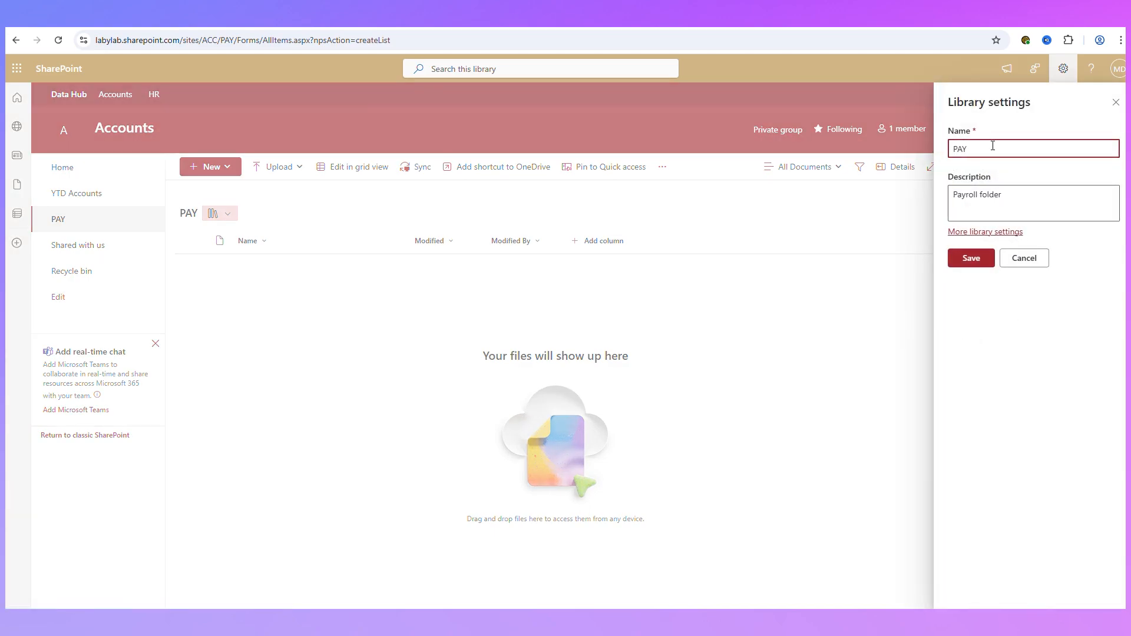
key(BackSpace)
key(BackSpace)
text(Payro)
click(970, 258)
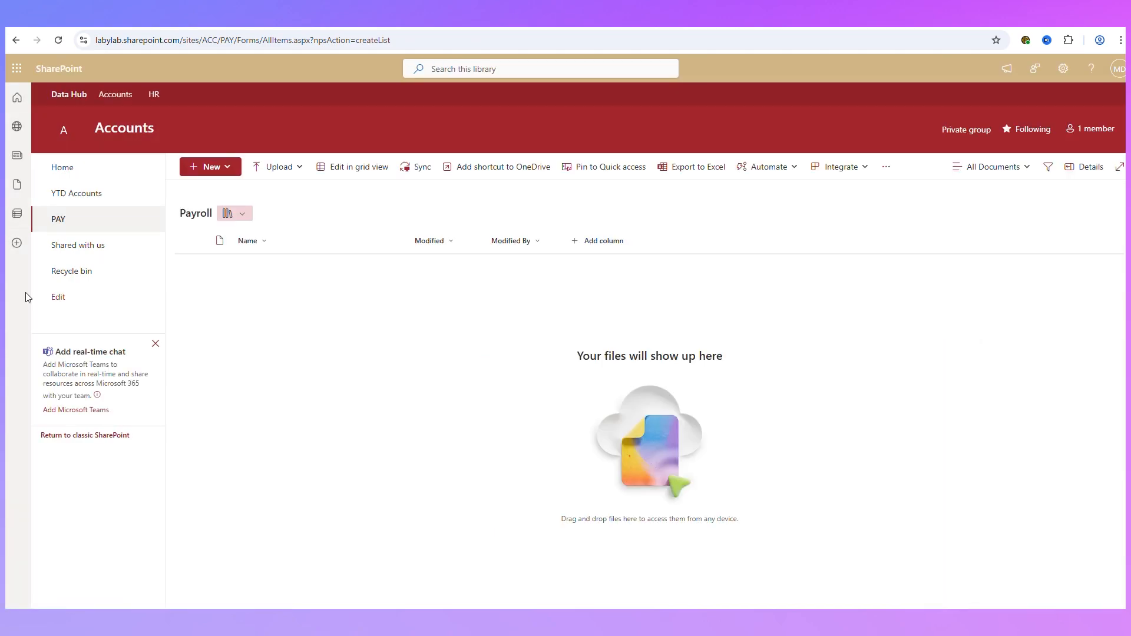
- Change the display name of the PAY navigation link to "Payroll" and save the site navigation
click(64, 297)
click(152, 225)
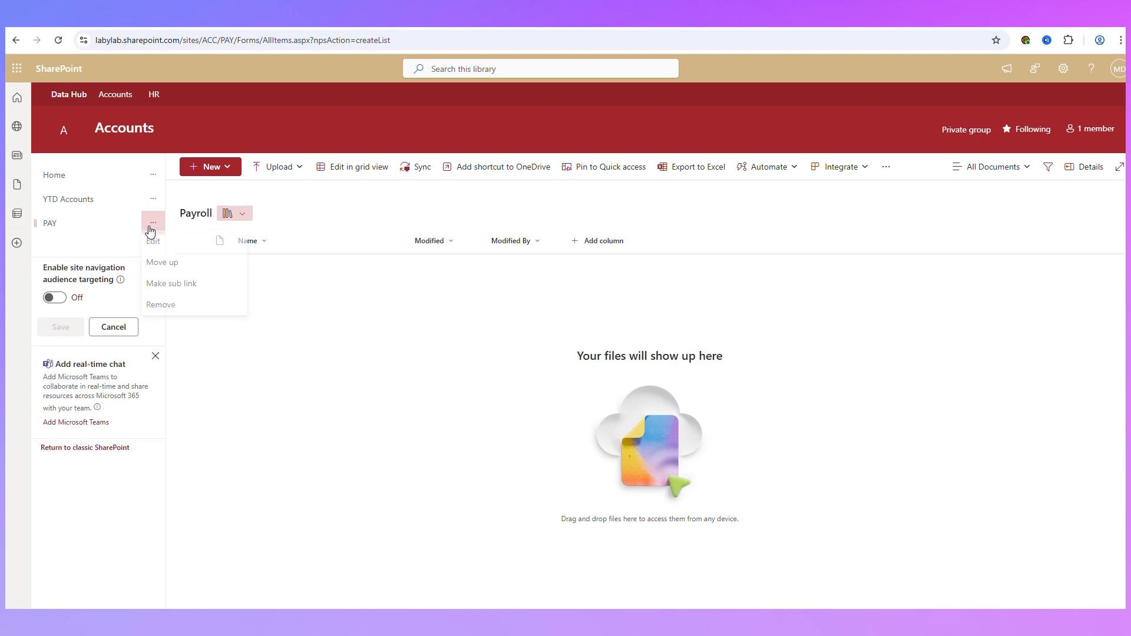
click(154, 241)
double_click(221, 273)
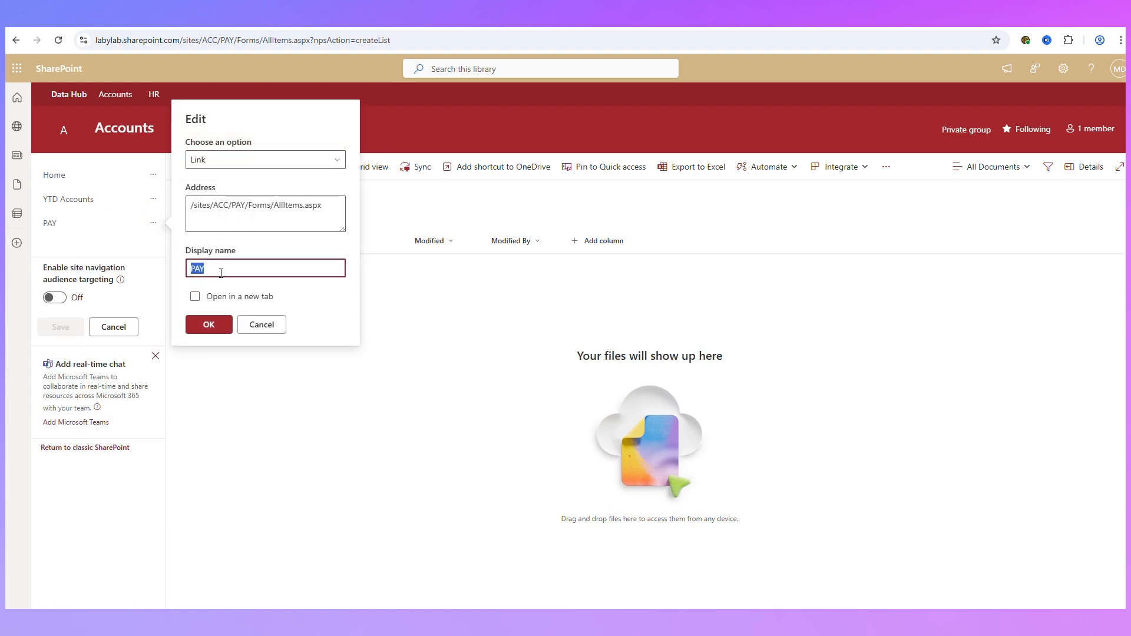
text(Payroll)
click(214, 324)
click(60, 326)
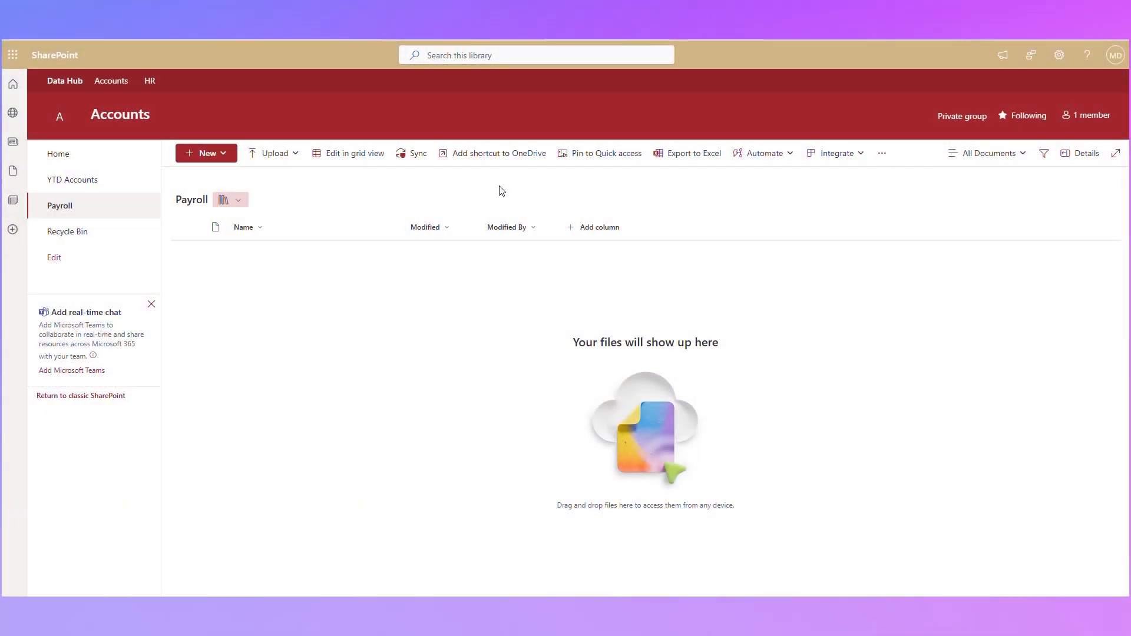
- Stop the Payroll library from inheriting permissions from the Accounts site through its document library permissions
click(1058, 55)
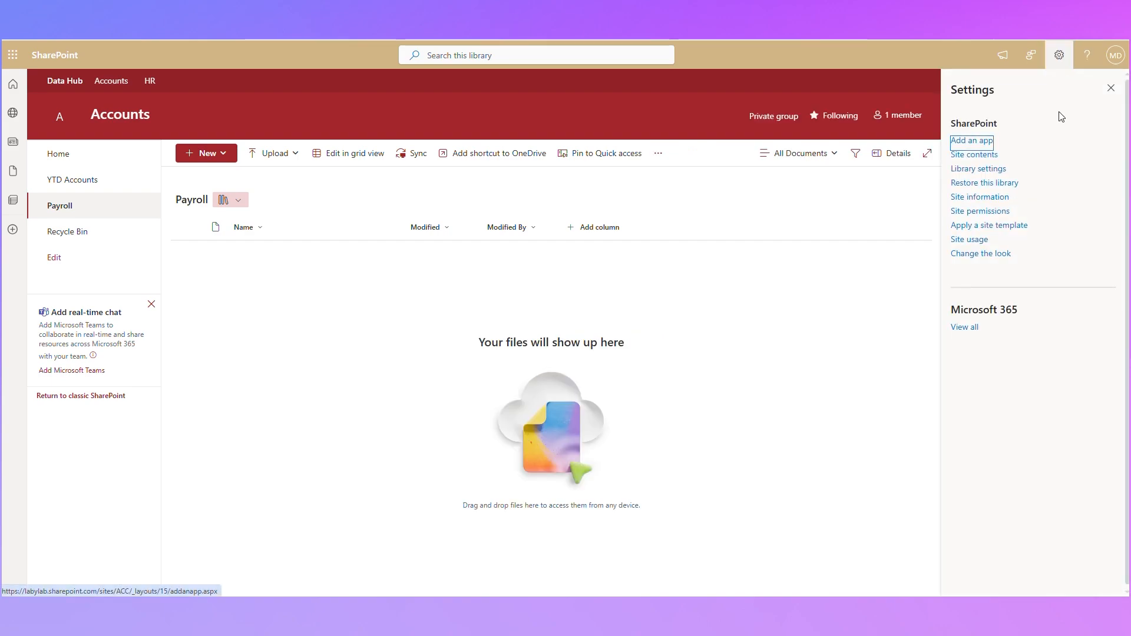
click(1001, 169)
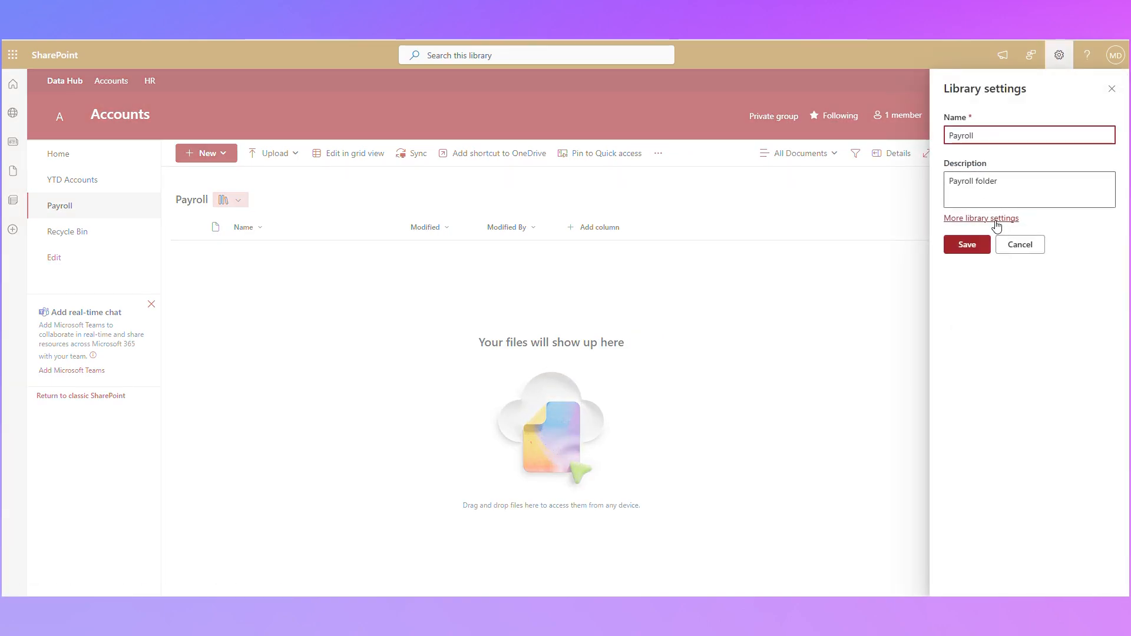
click(991, 219)
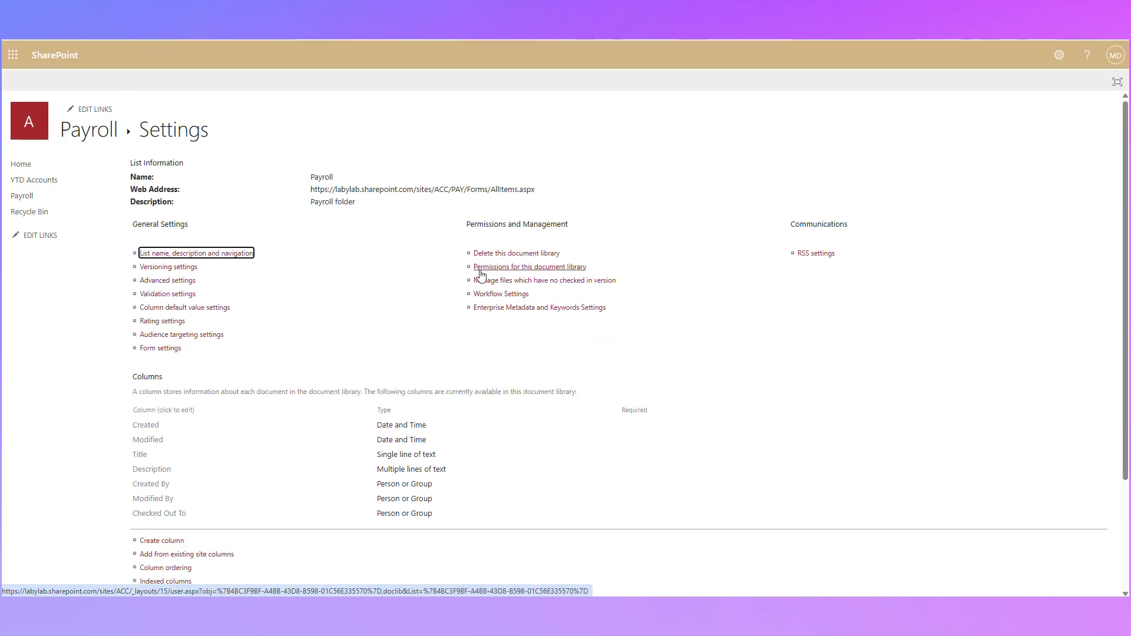
click(551, 273)
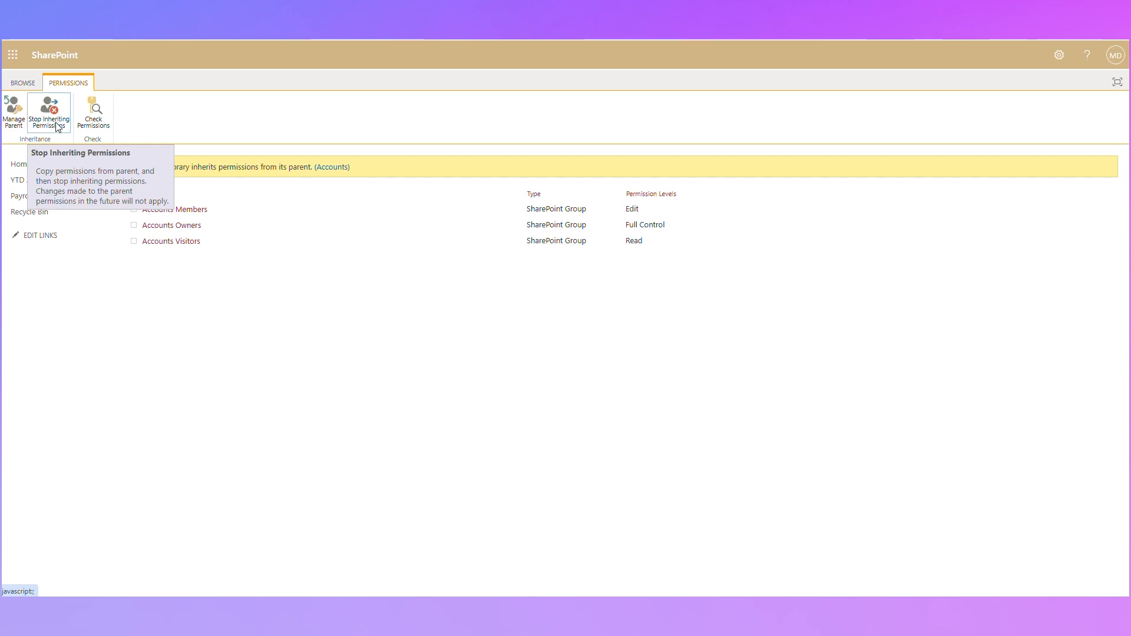
click(57, 127)
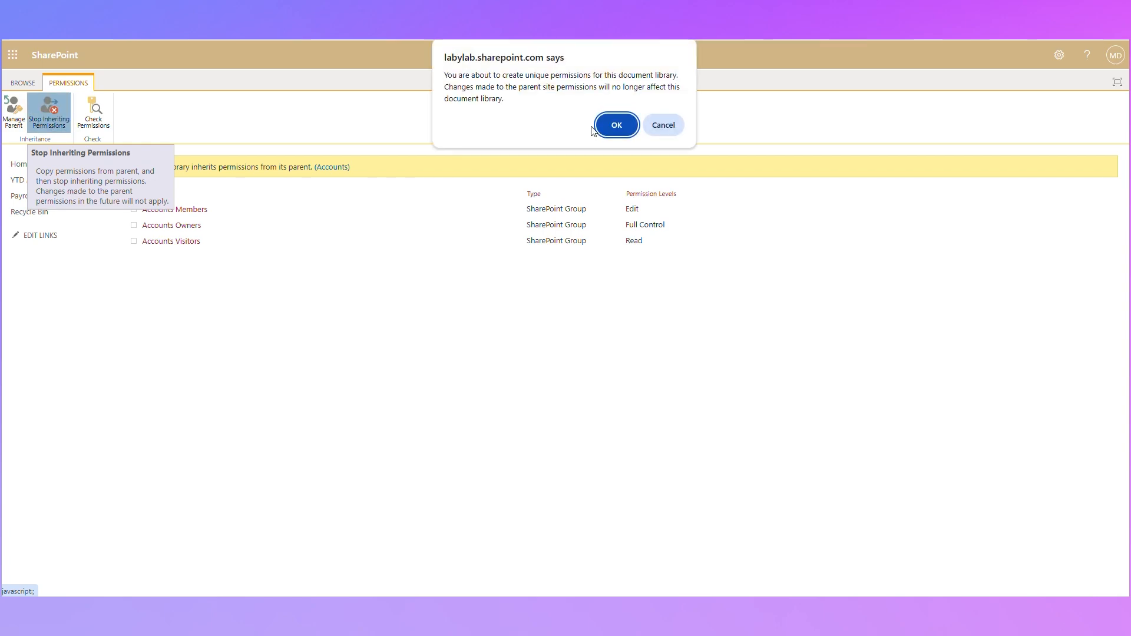
click(607, 123)
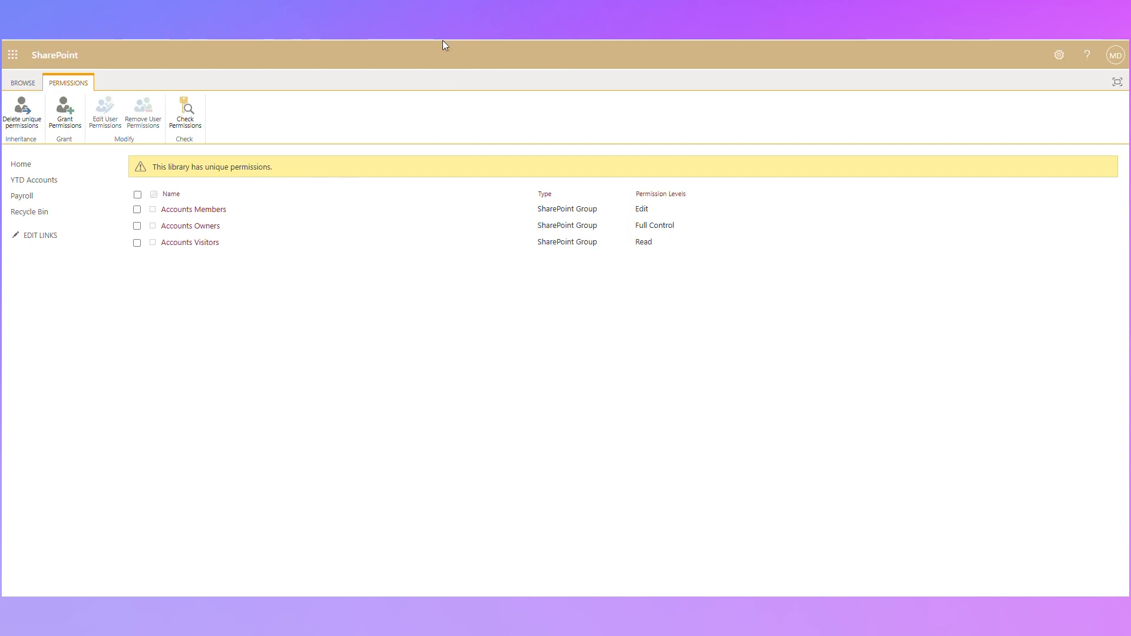
- Remove the permissions of the Accounts Visitors and Accounts Members groups from the Payroll library
click(137, 243)
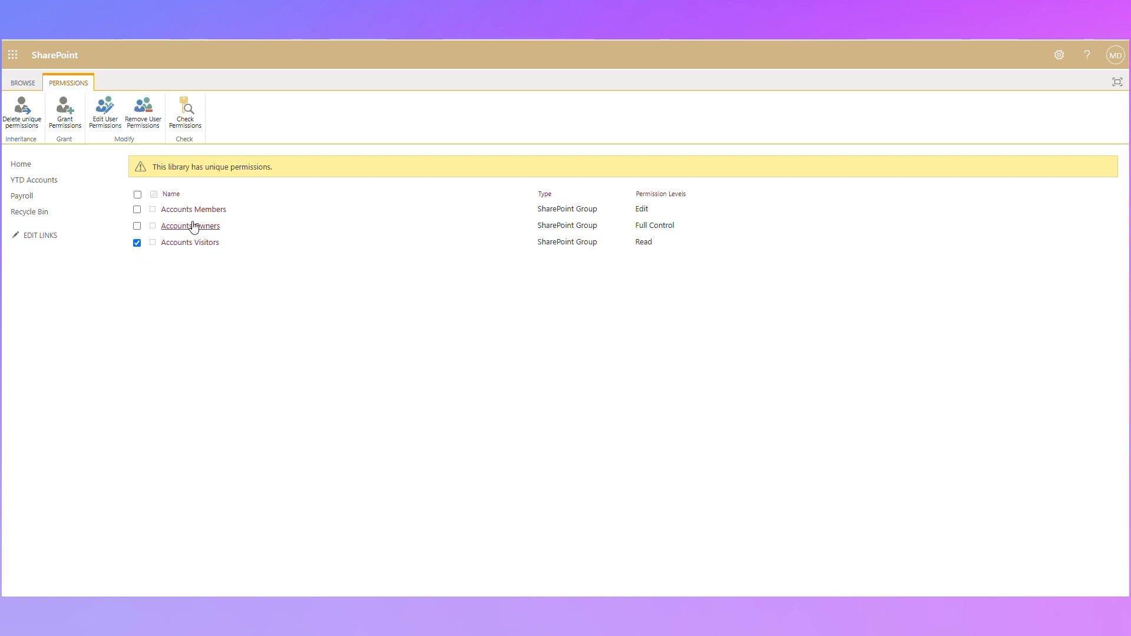
click(137, 210)
click(144, 121)
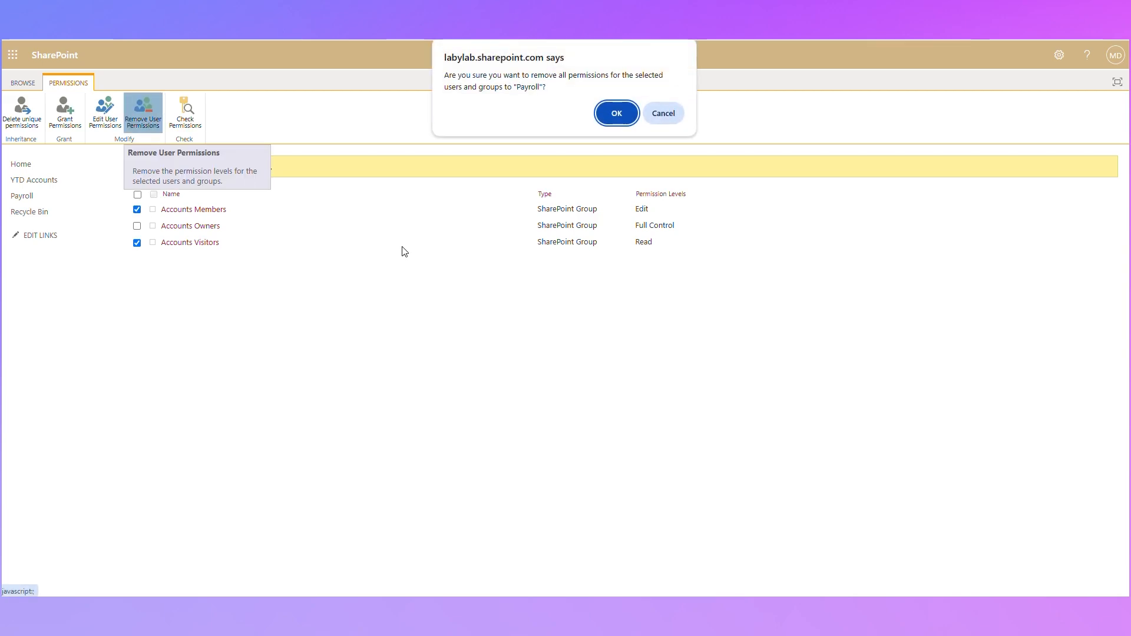
click(617, 114)
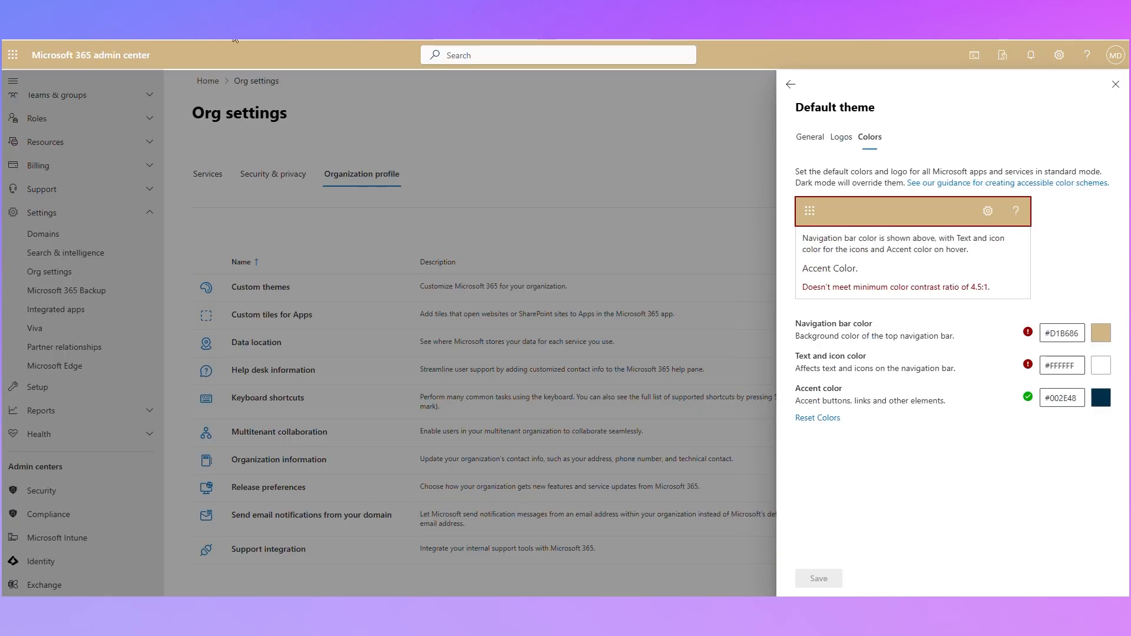
- Switch to the Microsoft 365 admin center and open the security groups among the active teams and groups
click(1115, 84)
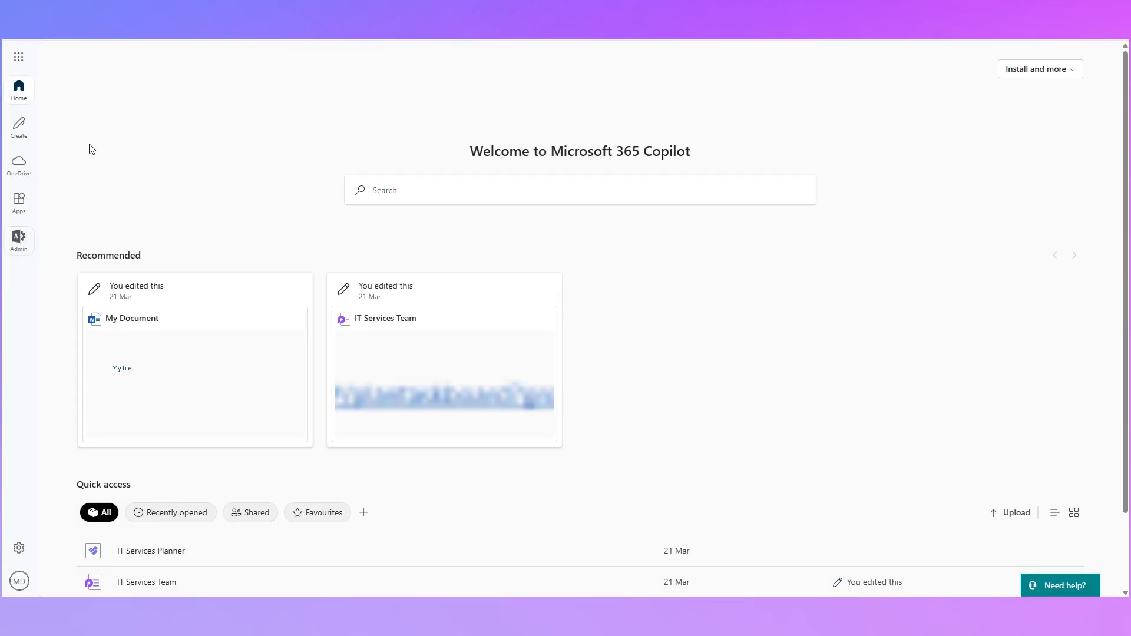
click(19, 238)
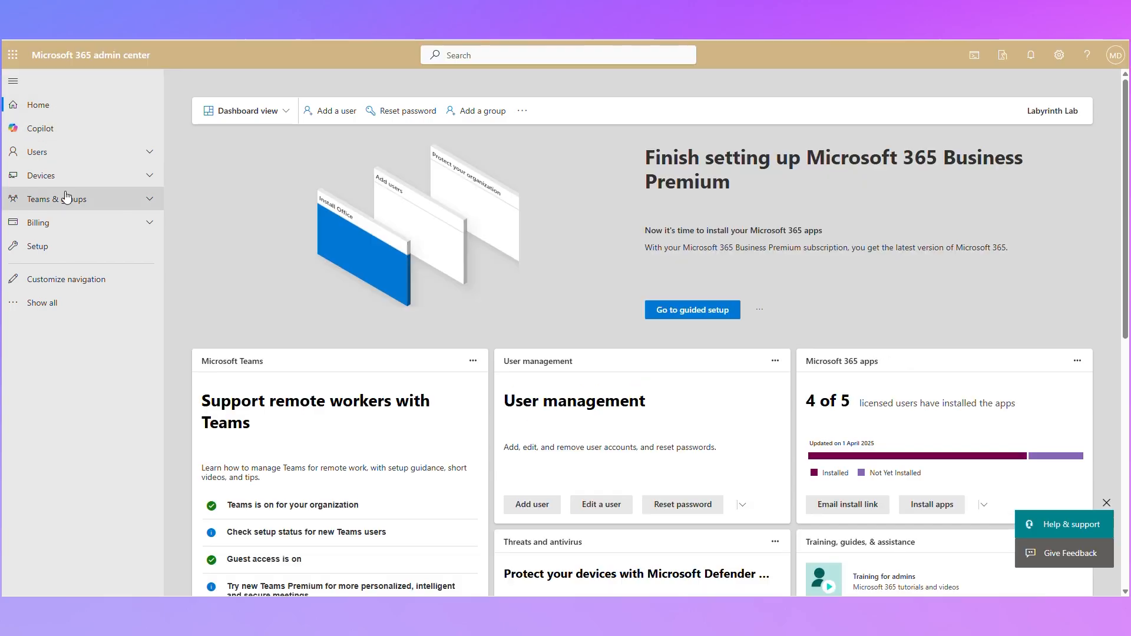
click(67, 198)
click(73, 220)
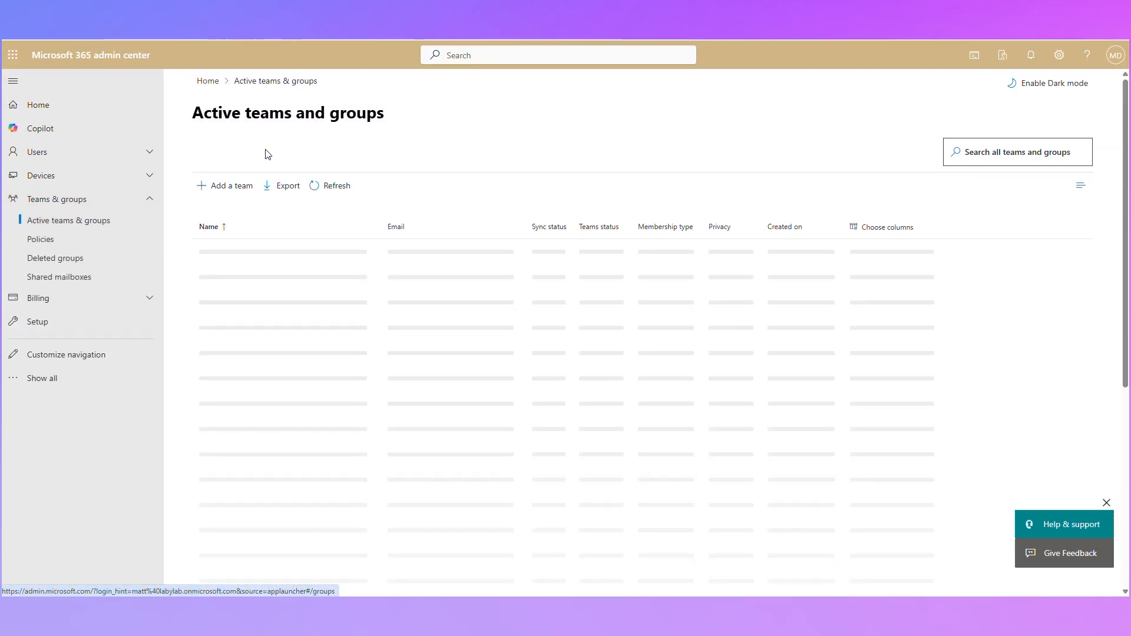
click(429, 202)
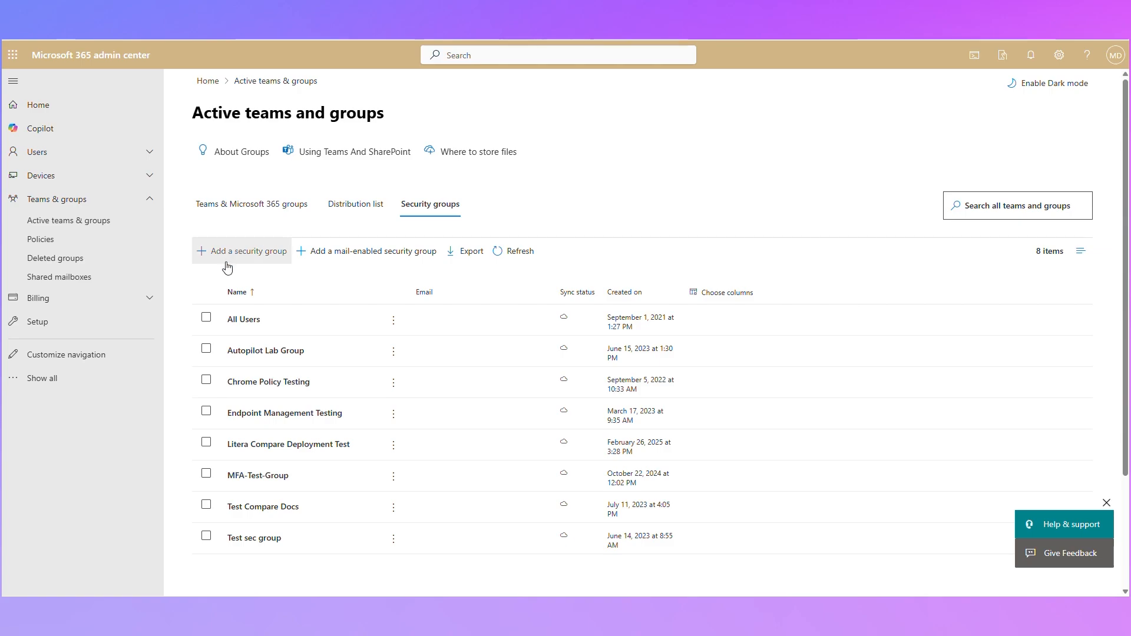
- Create a security group named SP_Accounts_Payroll with the description "Grants access to the Payroll folder on the Accounts SharePoint Site." and role assignment disabled
click(210, 249)
click(384, 246)
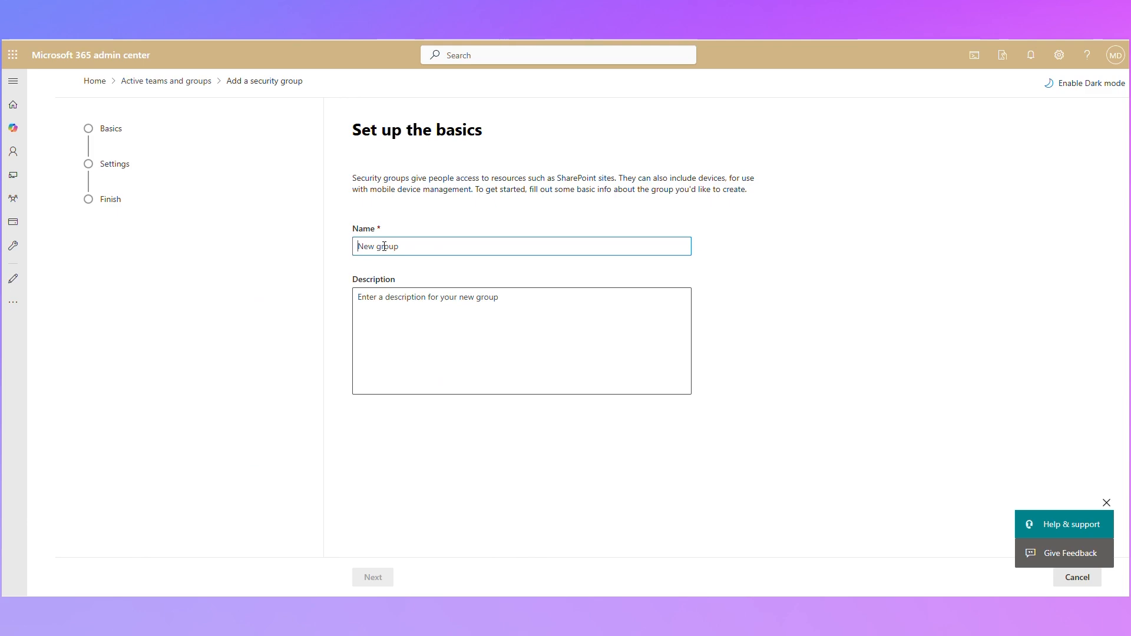
text(SP_)
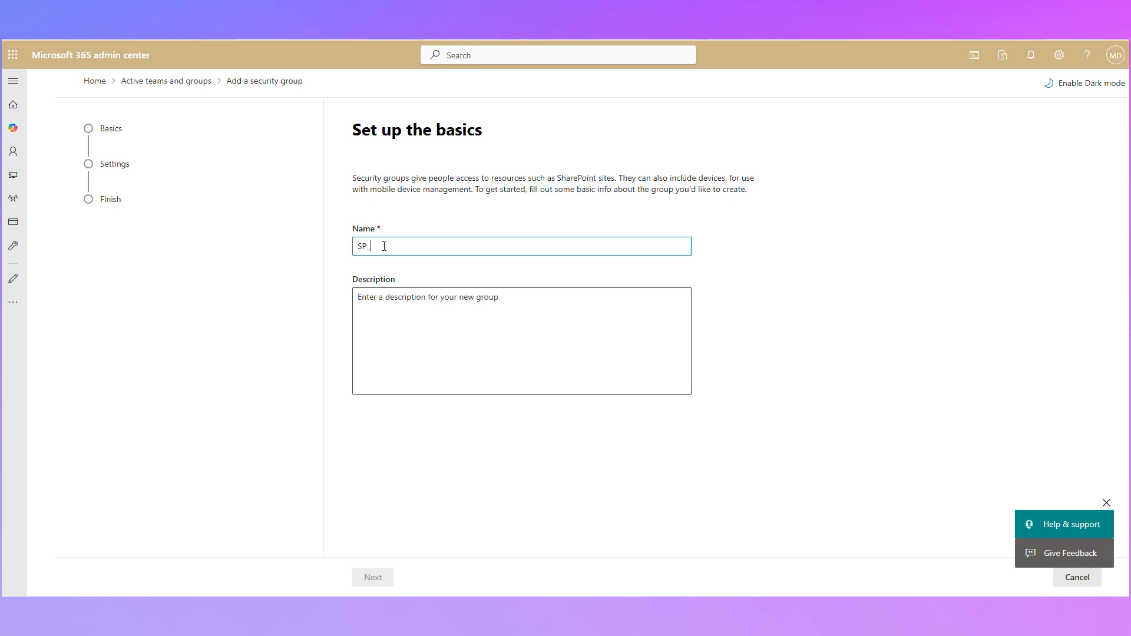
text(Accounts_Payroll)
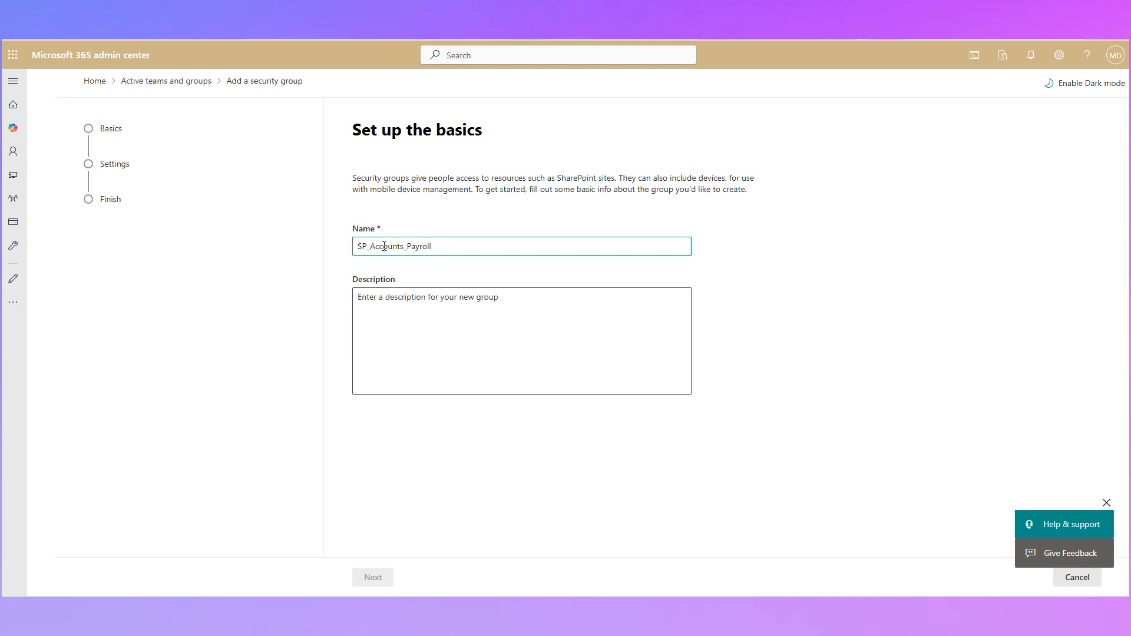
click(429, 309)
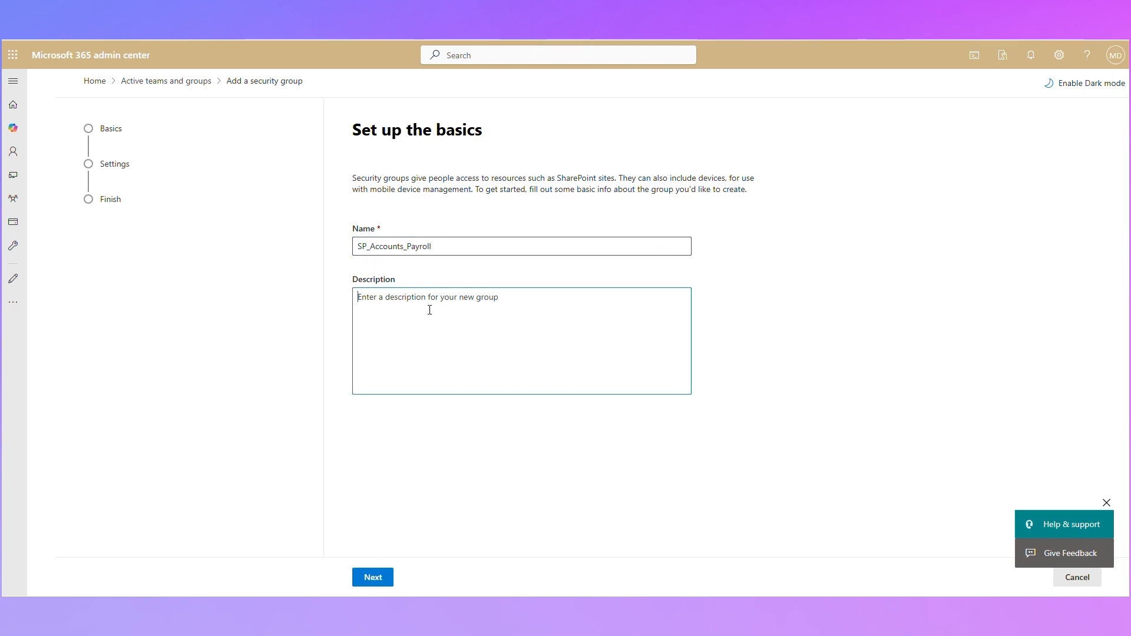
text(Grants access to the Payroll fold)
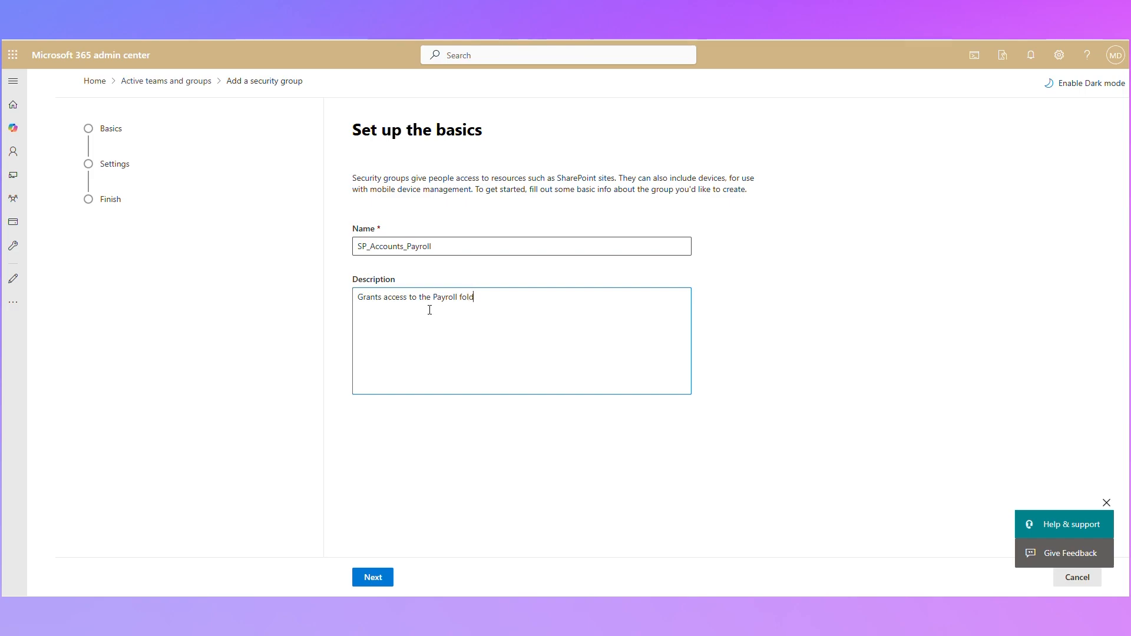
text(er on the Accounts SharePoint Site.)
click(360, 578)
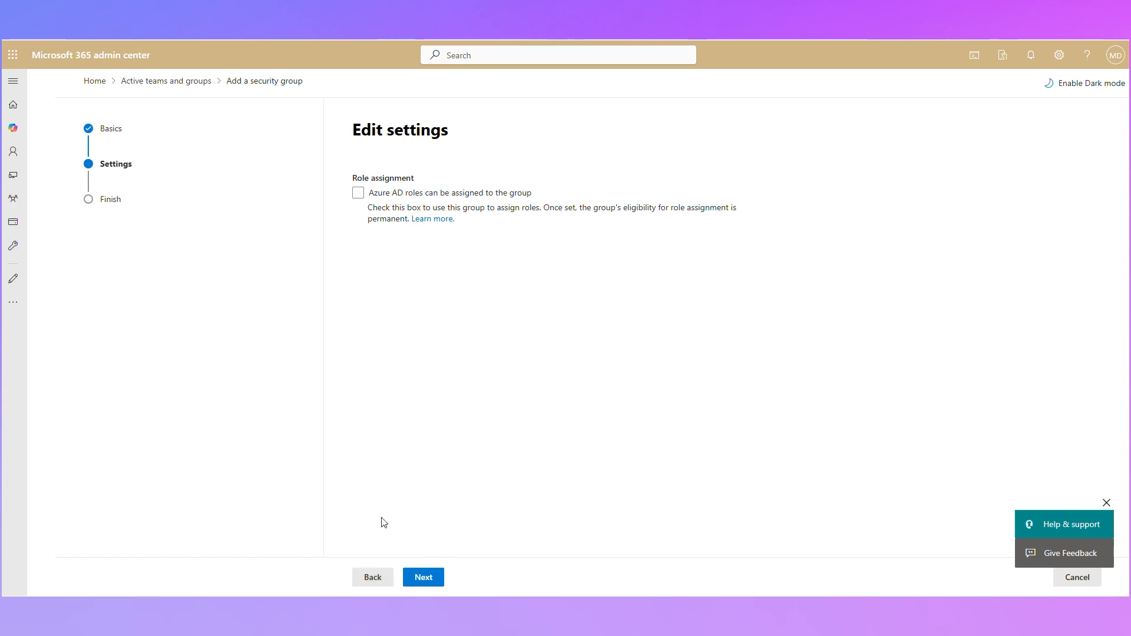
click(422, 580)
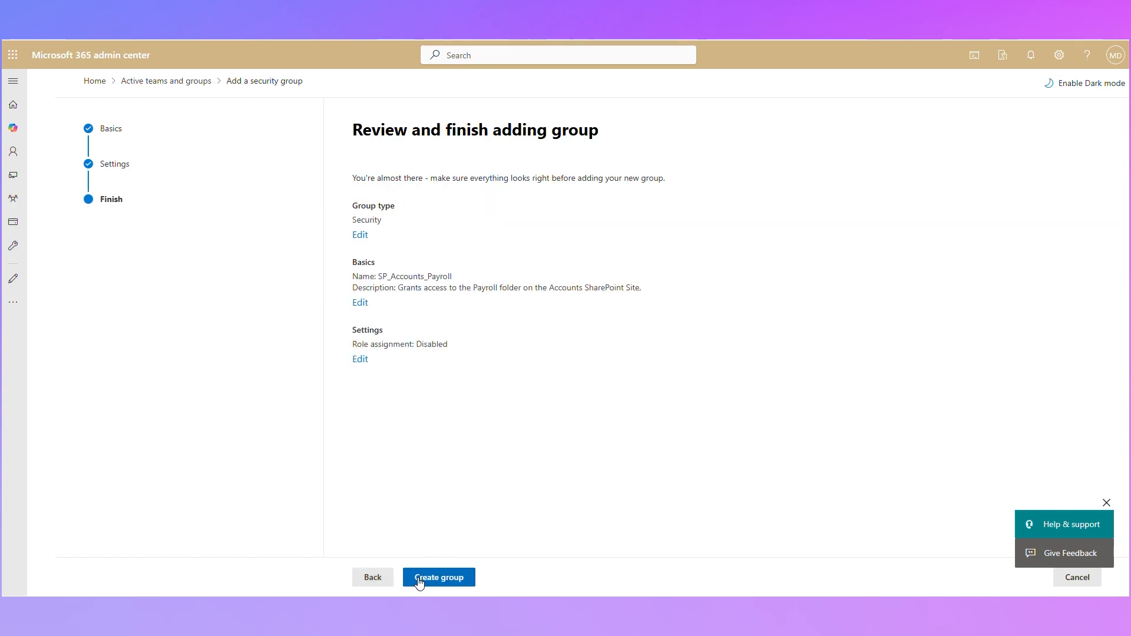
click(421, 581)
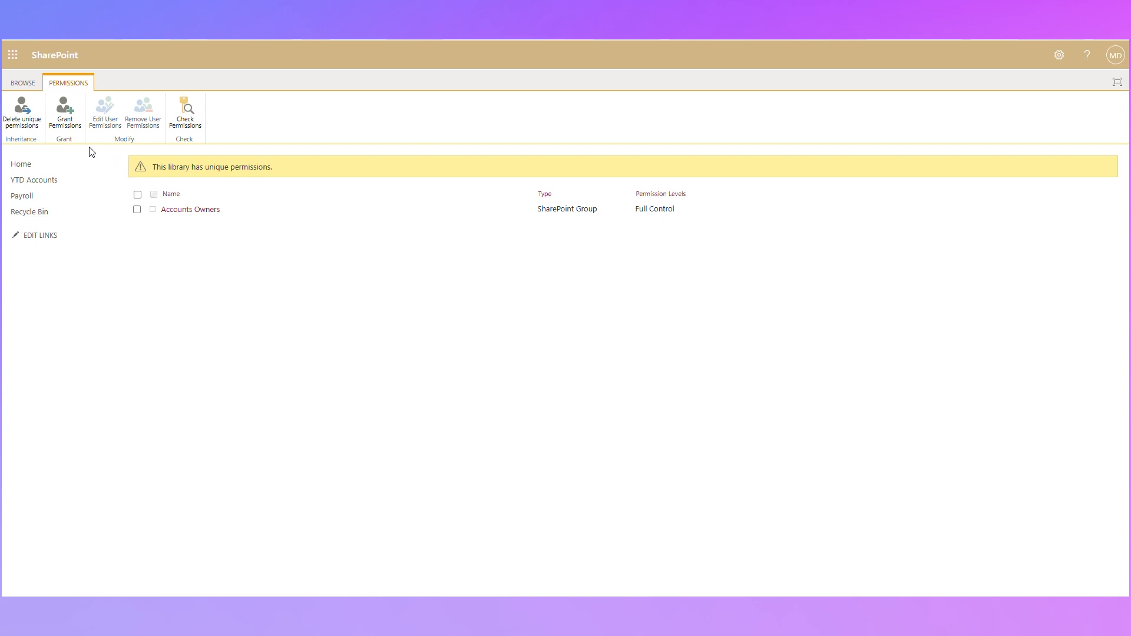
- Switch to SharePoint and try to share the Payroll library with Accounts Members at the Edit permission level, without an email invitation
click(59, 123)
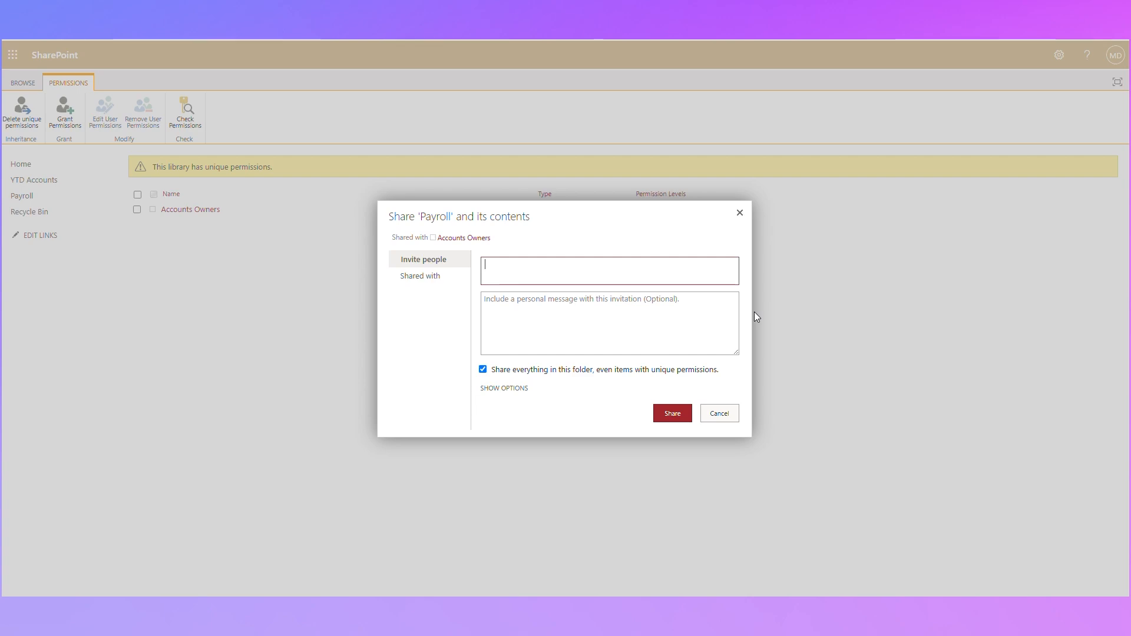
text(accou)
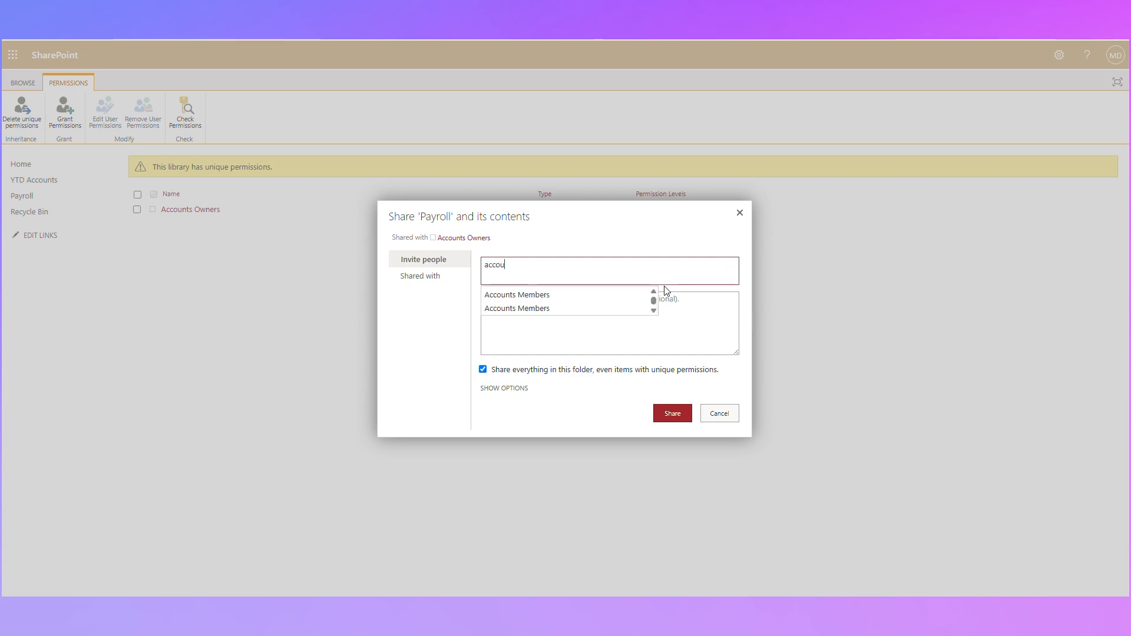
click(557, 295)
click(557, 331)
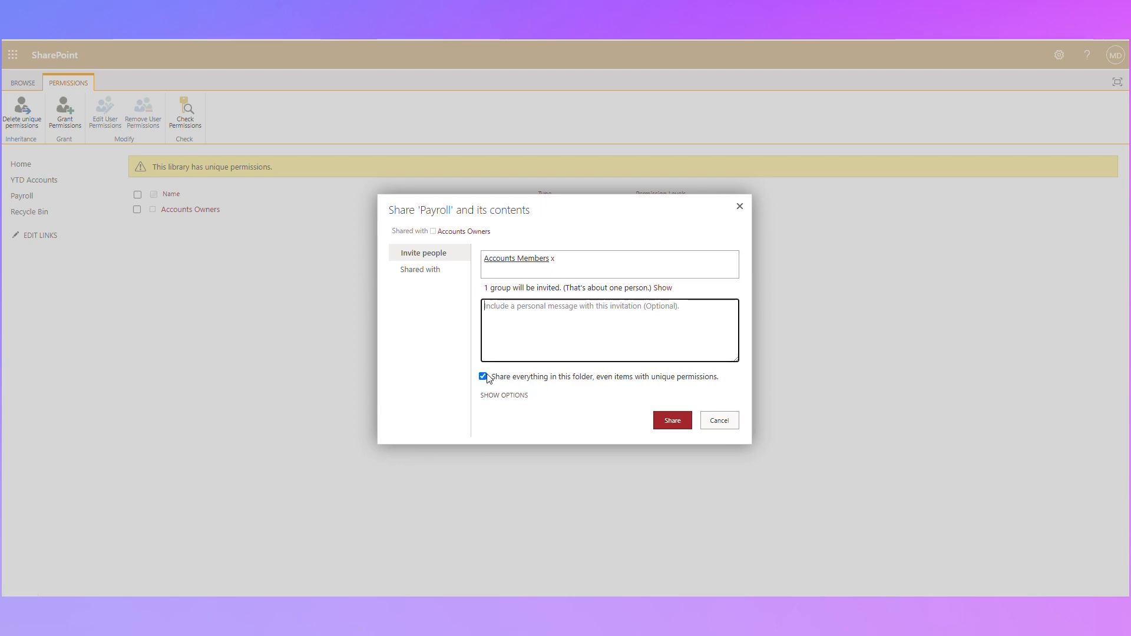
click(494, 395)
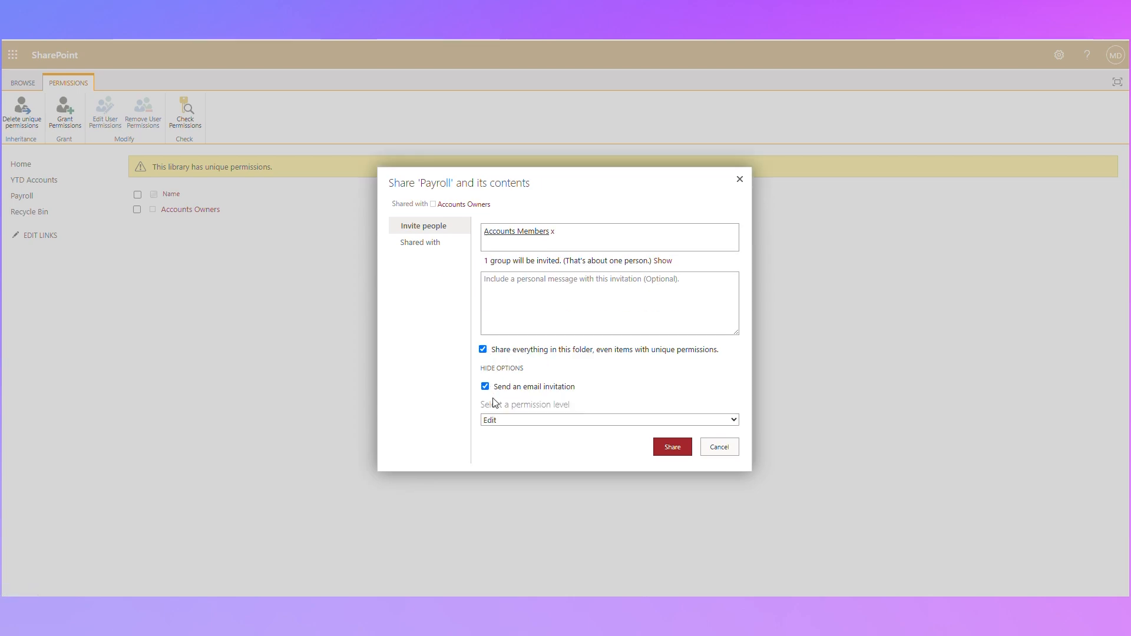
click(564, 389)
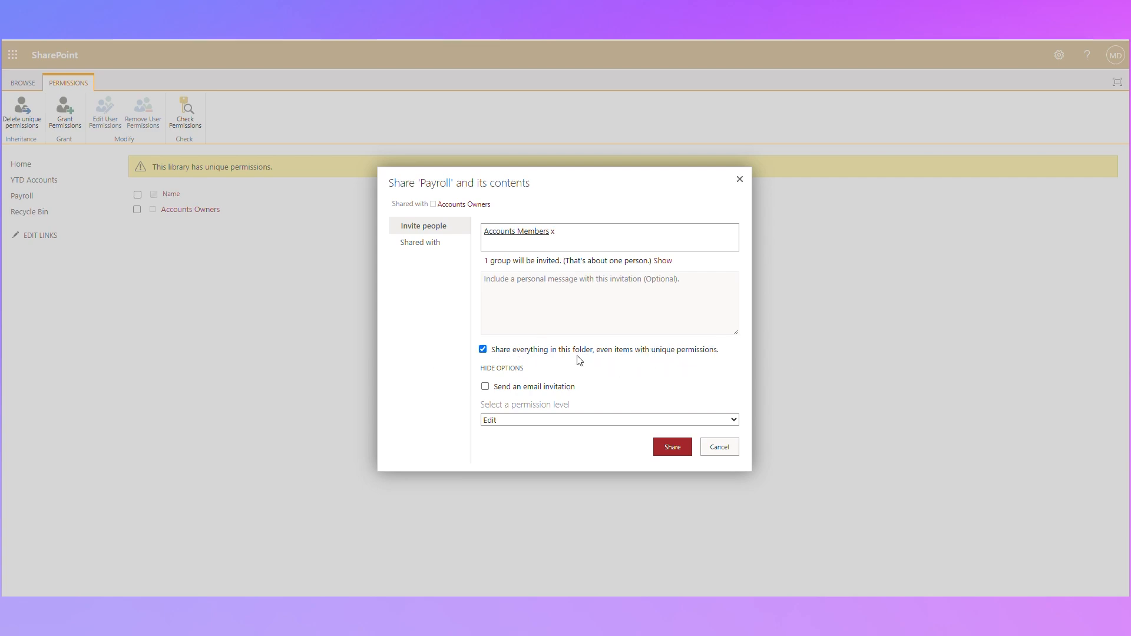
click(554, 421)
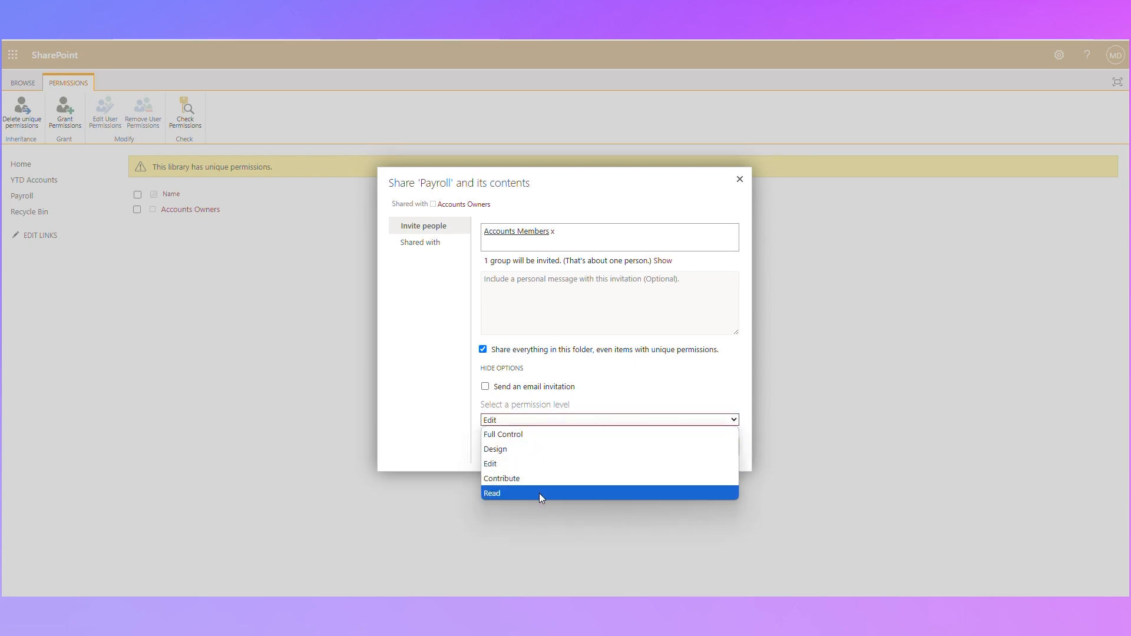
click(560, 463)
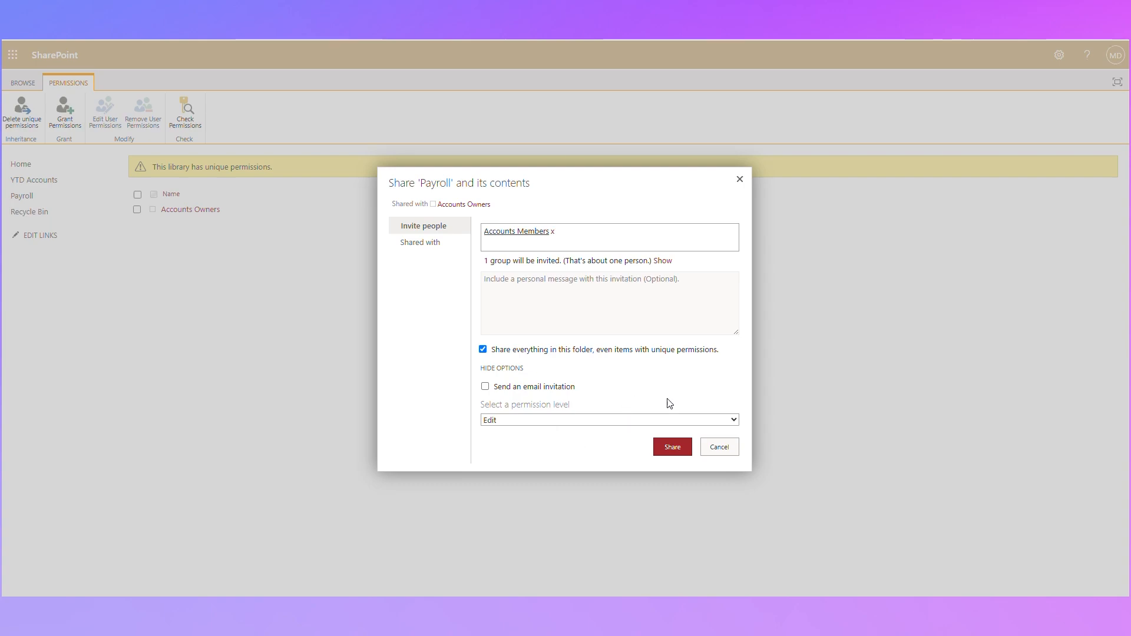
click(669, 451)
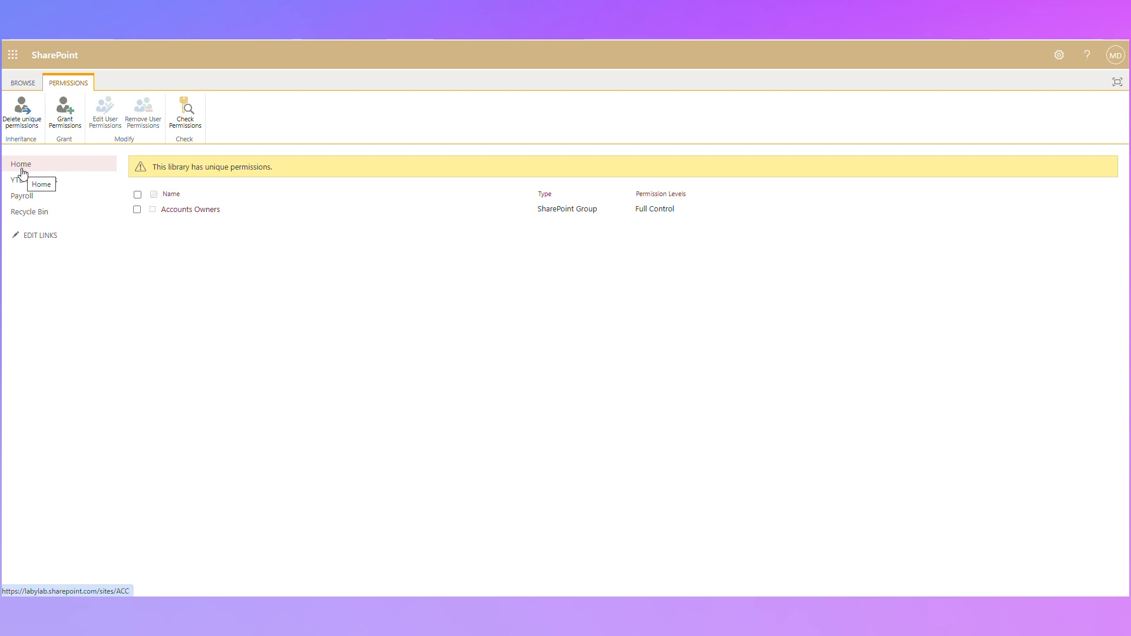
- Return to the Accounts home page and examine the owners, members and visitors in the site permissions, including the Accounts Members permission options
click(22, 170)
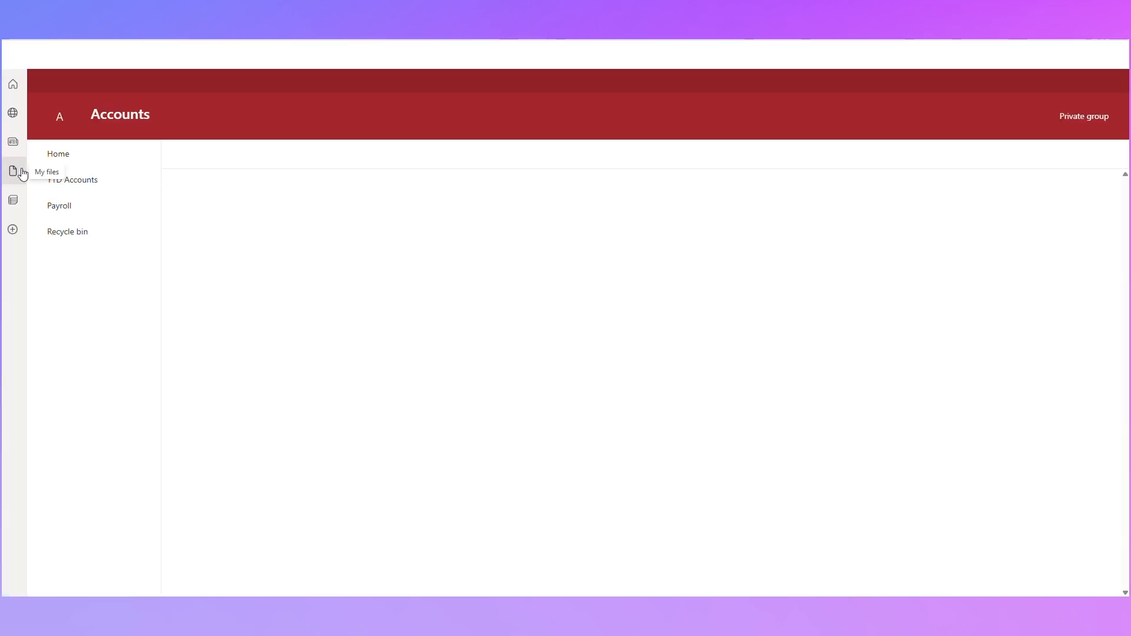
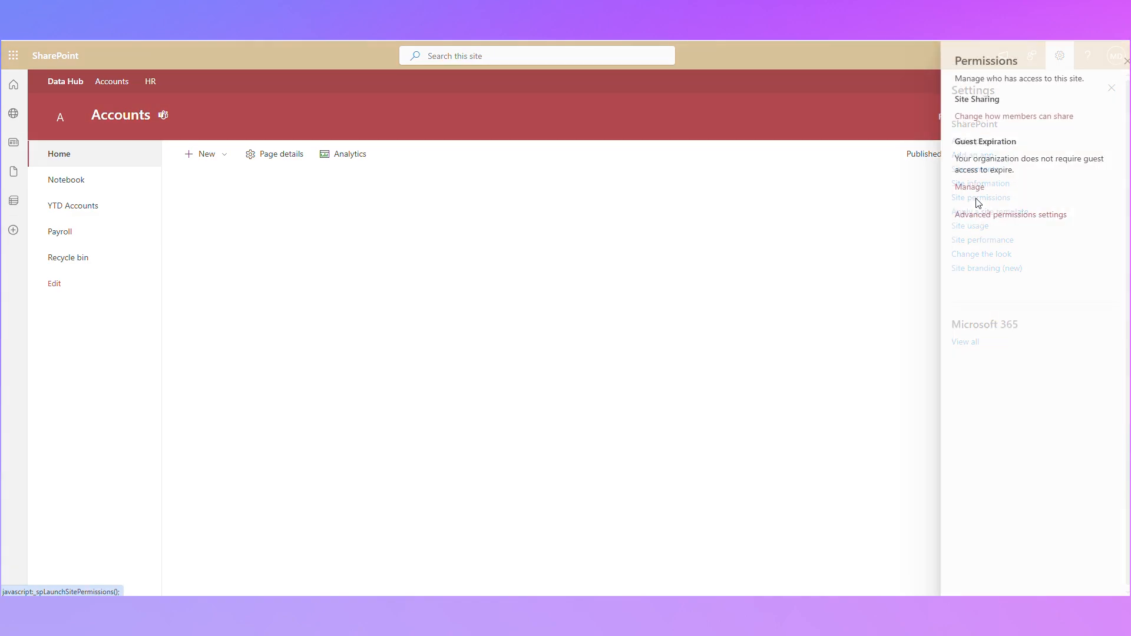
click(1008, 175)
click(987, 151)
click(1011, 127)
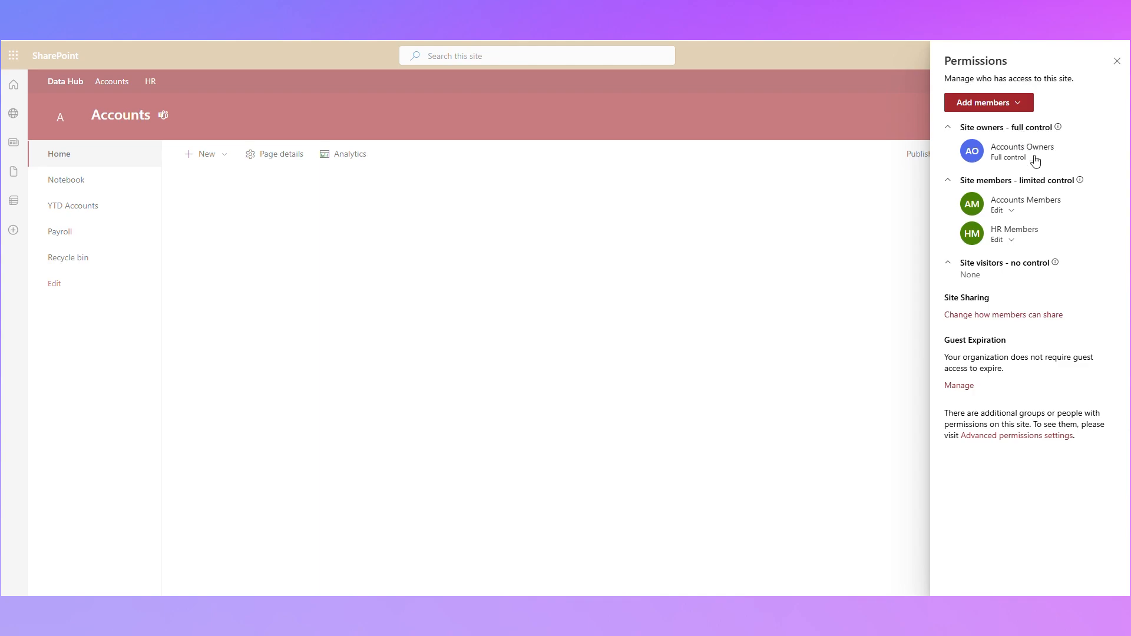
click(1013, 210)
click(1078, 290)
- Share only the Accounts site with the HR Members group at the Edit level, without sending an email
click(1016, 106)
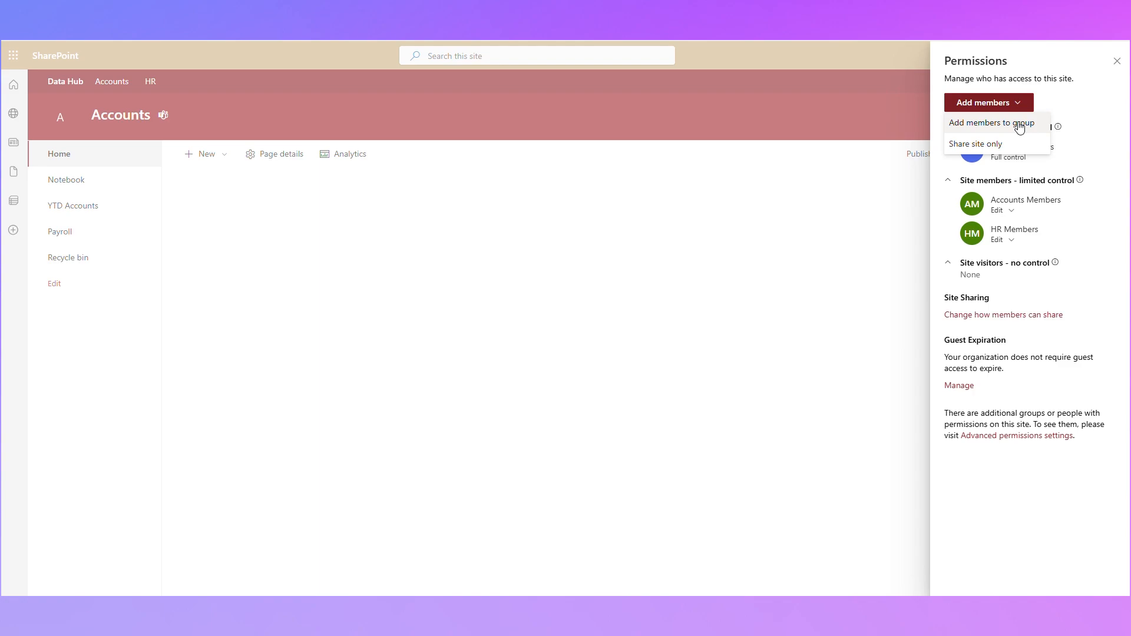
click(1004, 143)
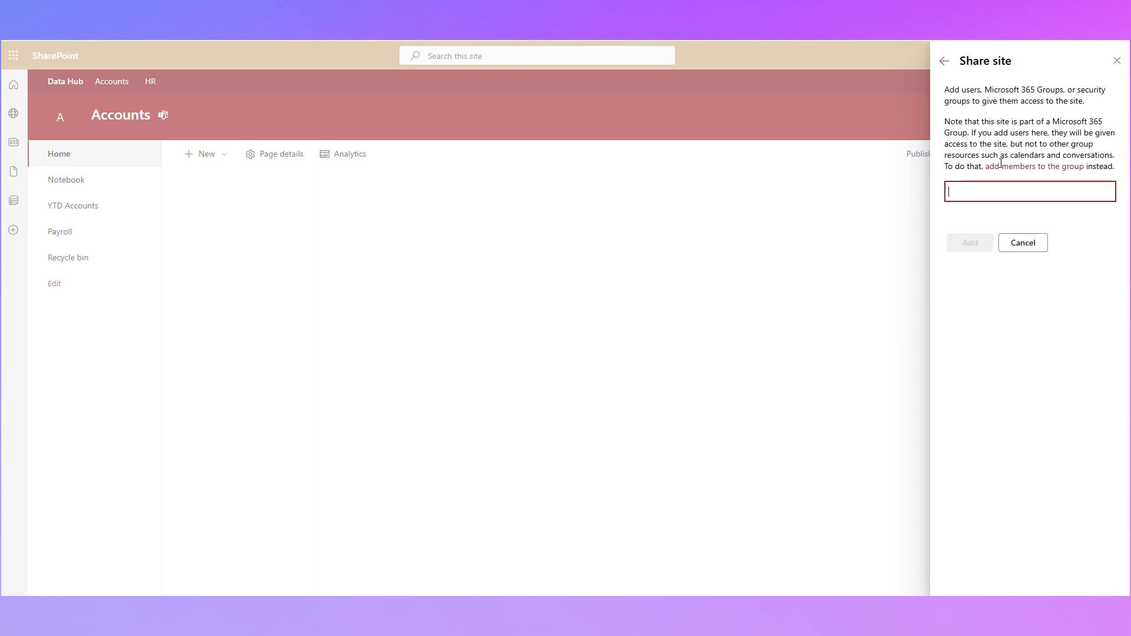
text(HR)
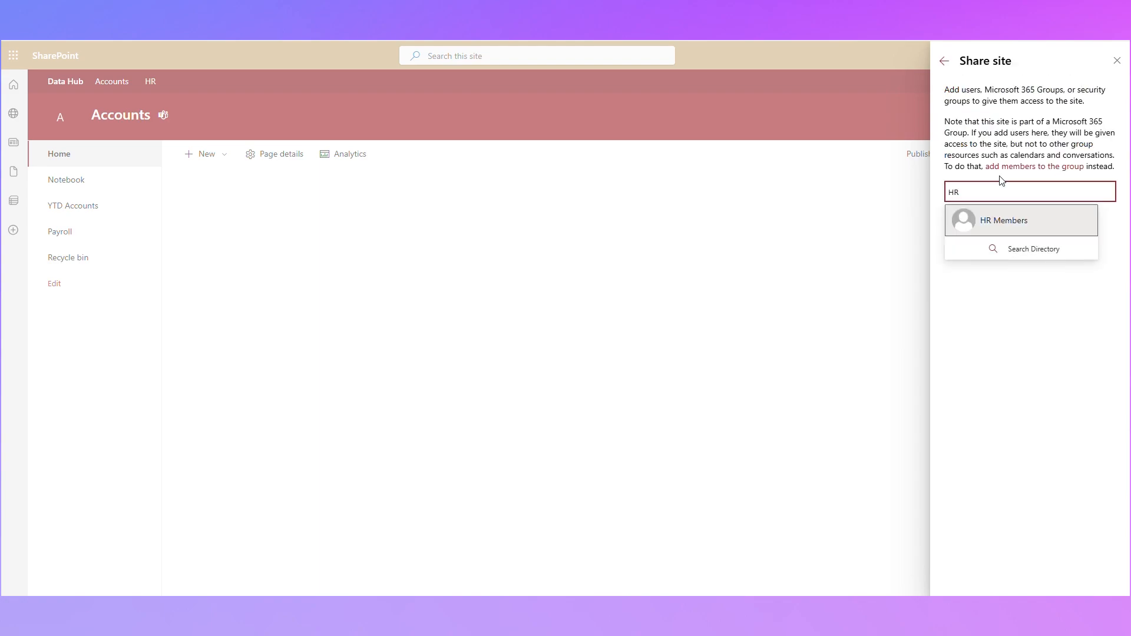
click(1001, 224)
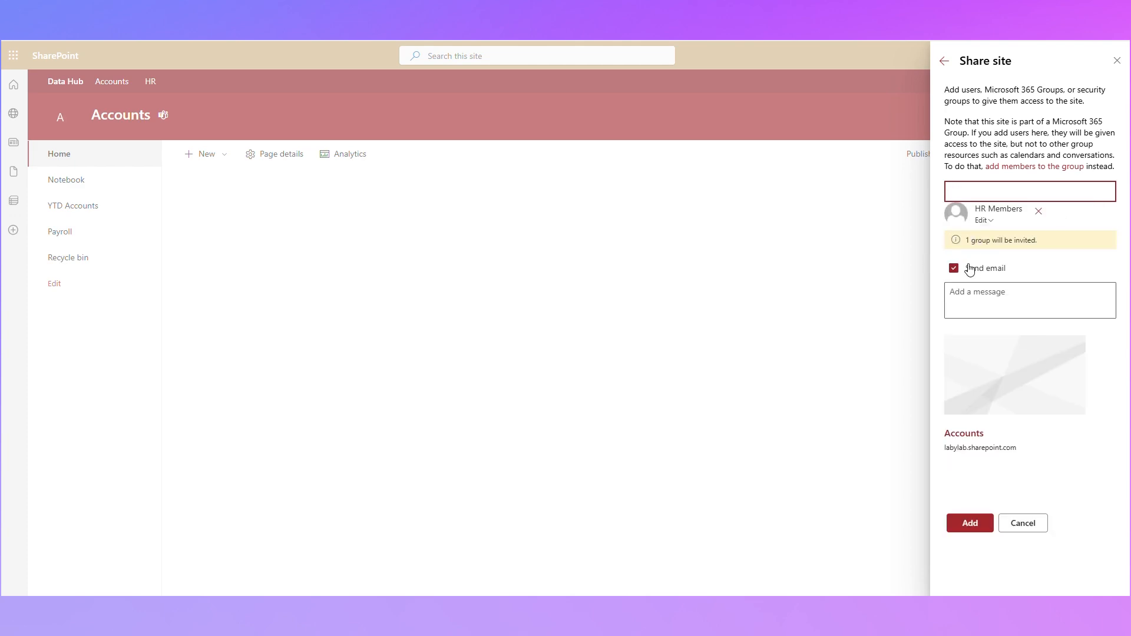
click(954, 269)
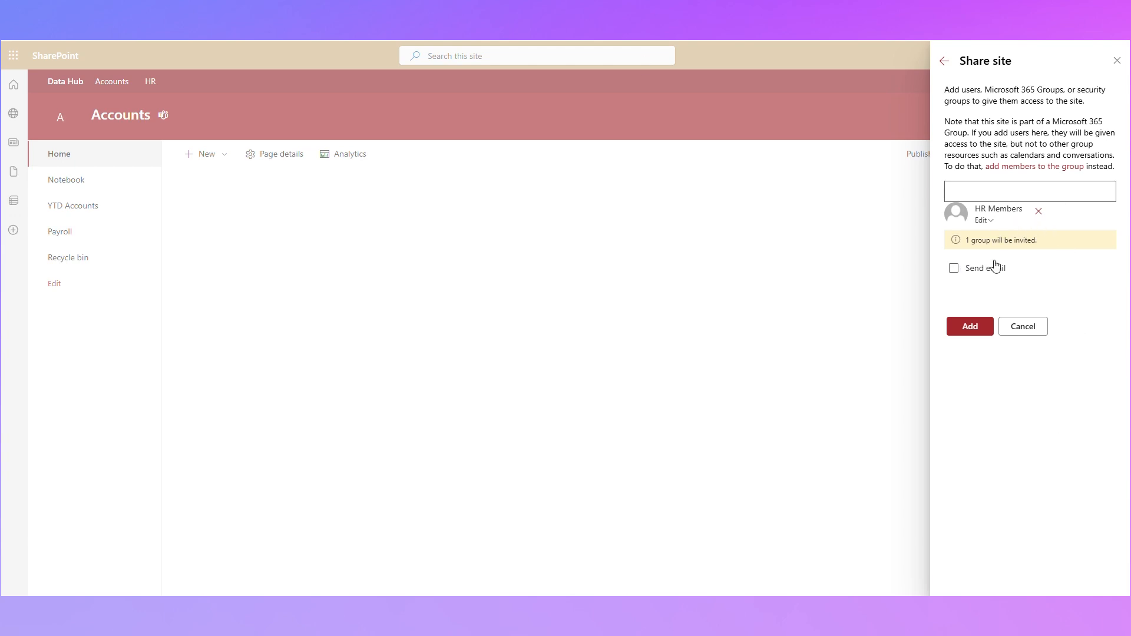
click(985, 221)
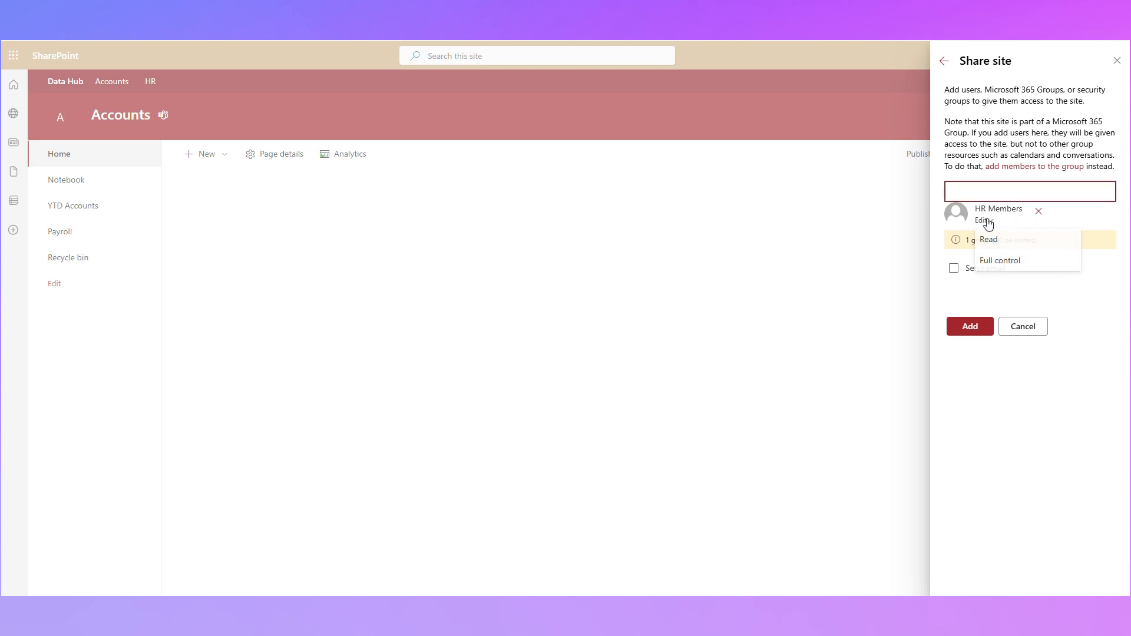
click(996, 420)
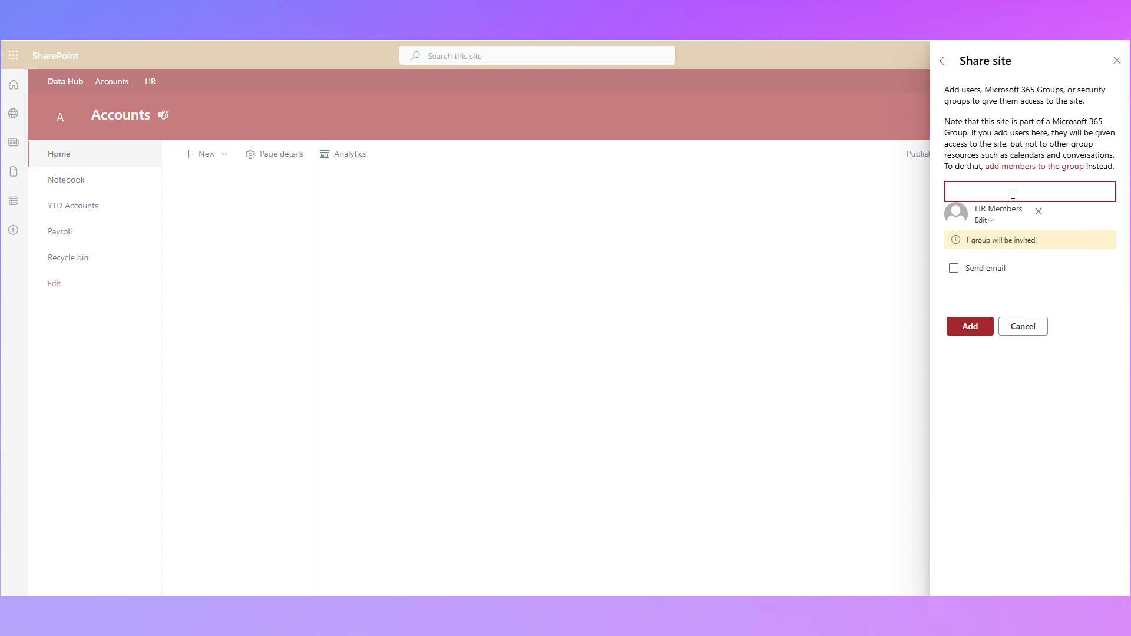
click(969, 328)
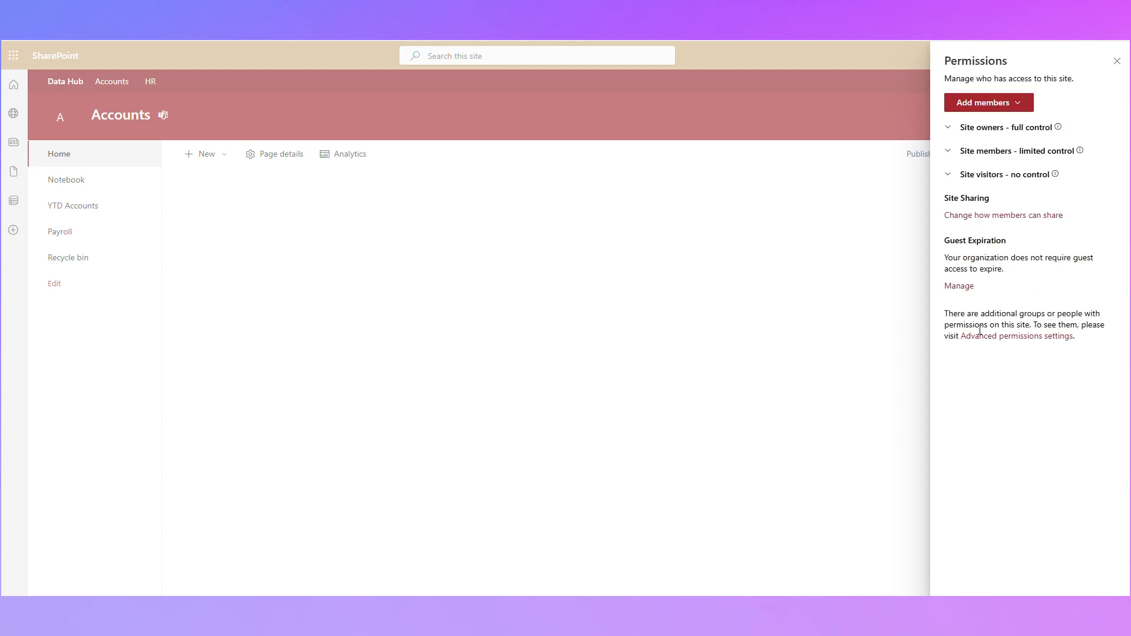
click(966, 152)
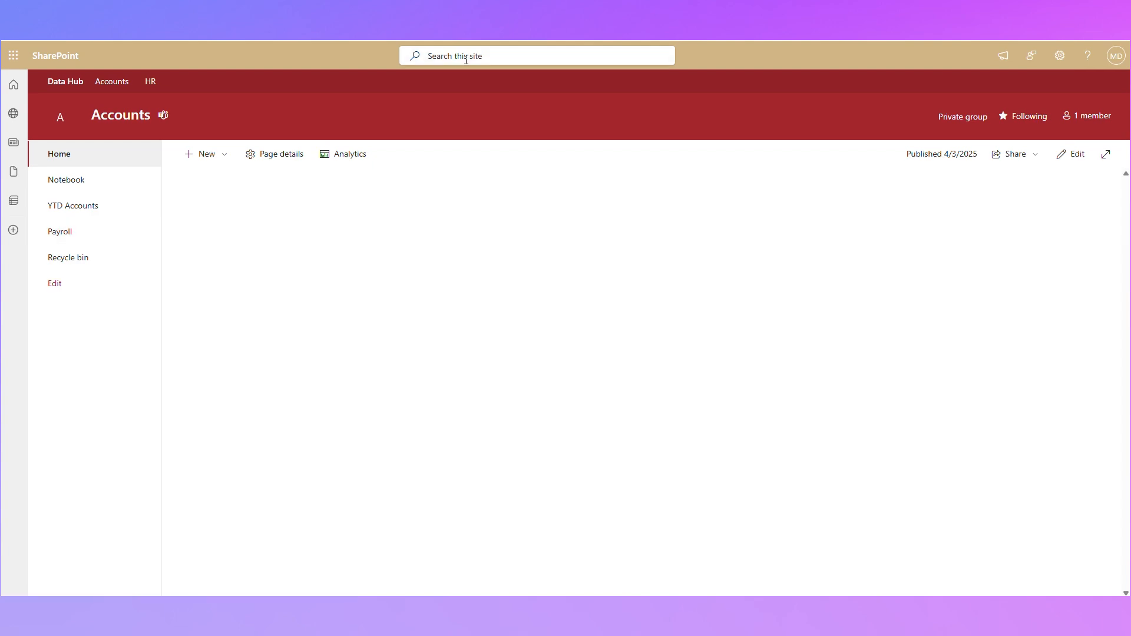
- Open the Payroll library's document library permissions to review who has access, and open the Accounts home page in a new tab
click(81, 245)
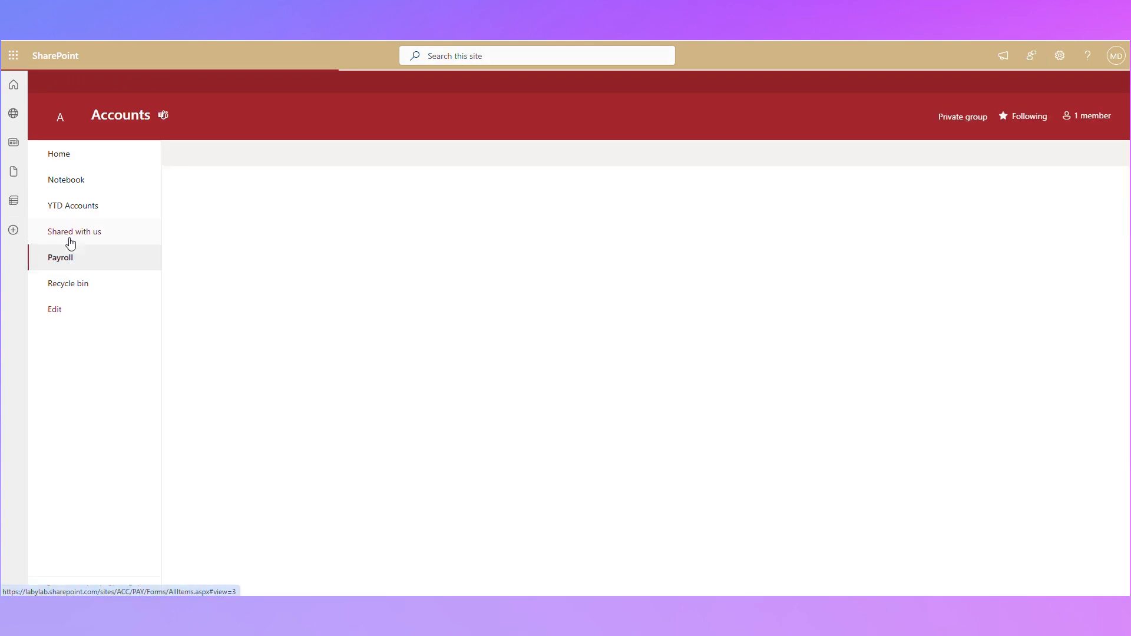
click(1068, 55)
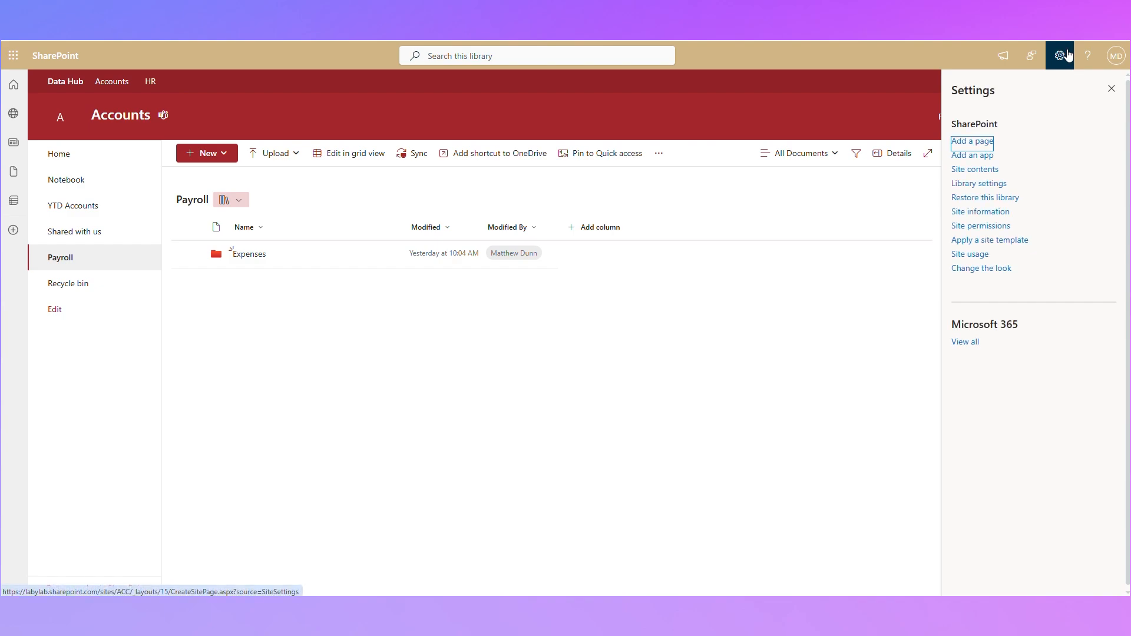
click(992, 184)
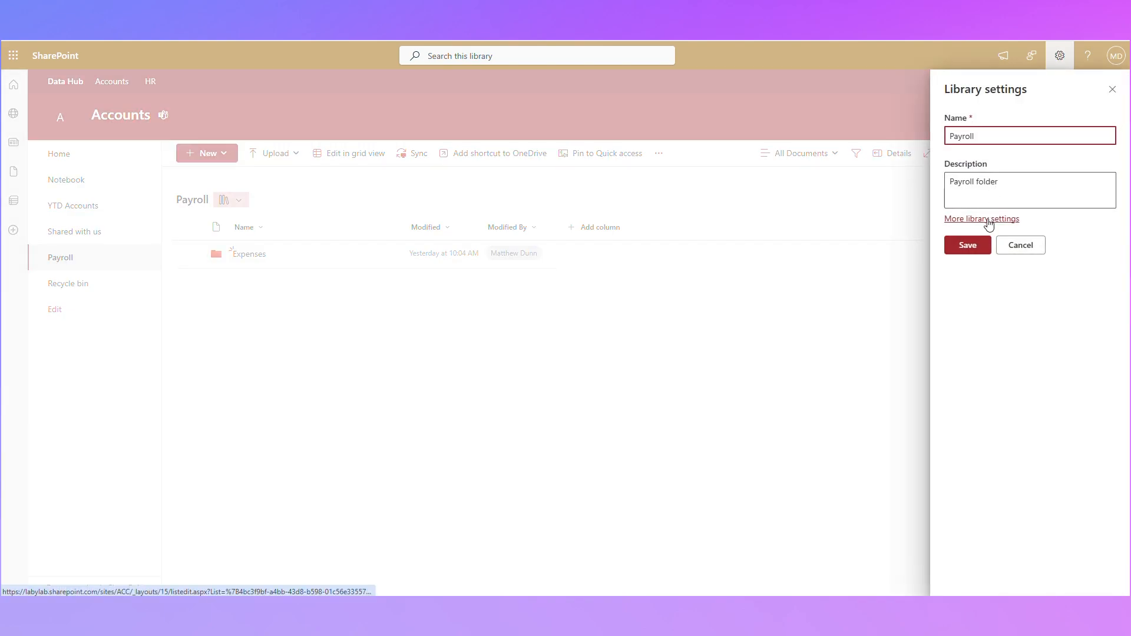
click(988, 221)
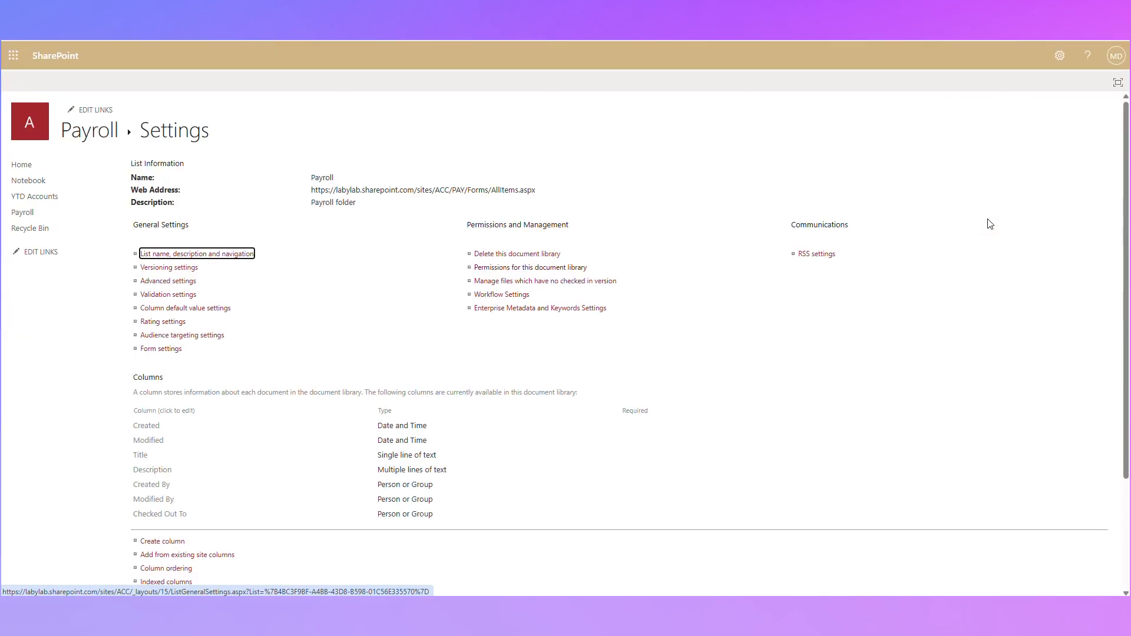
click(502, 274)
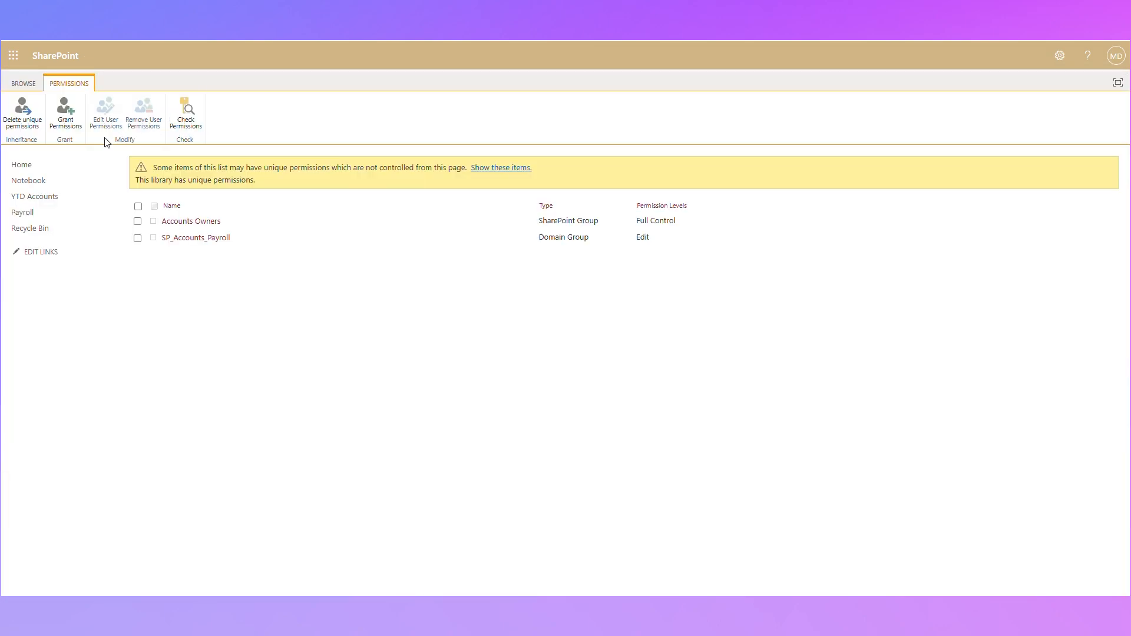
right_click(29, 164)
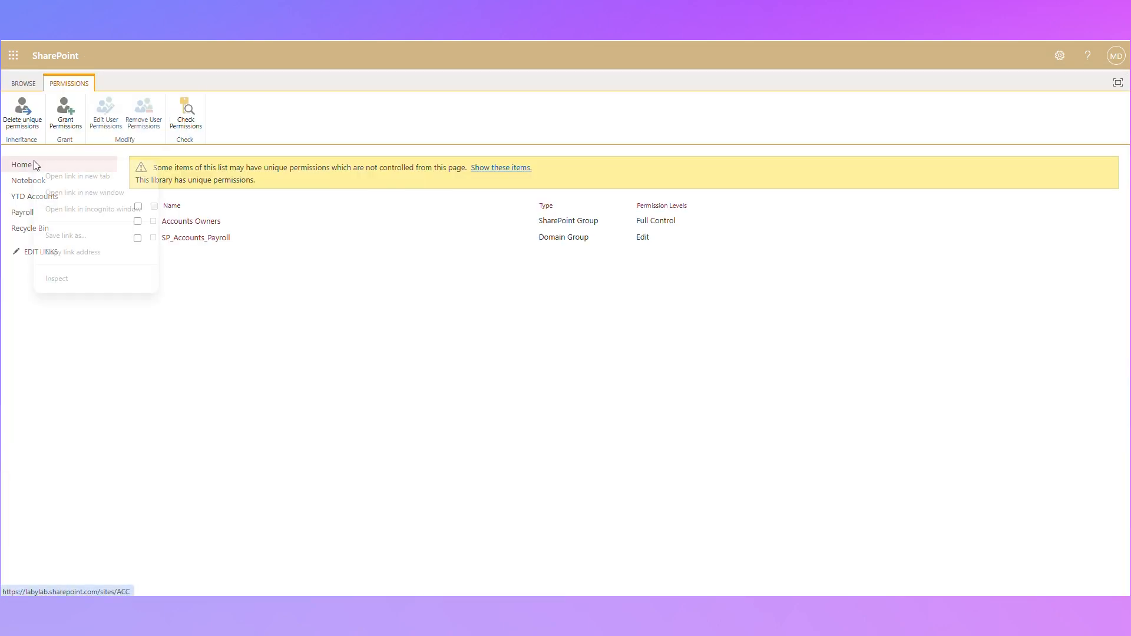
click(71, 184)
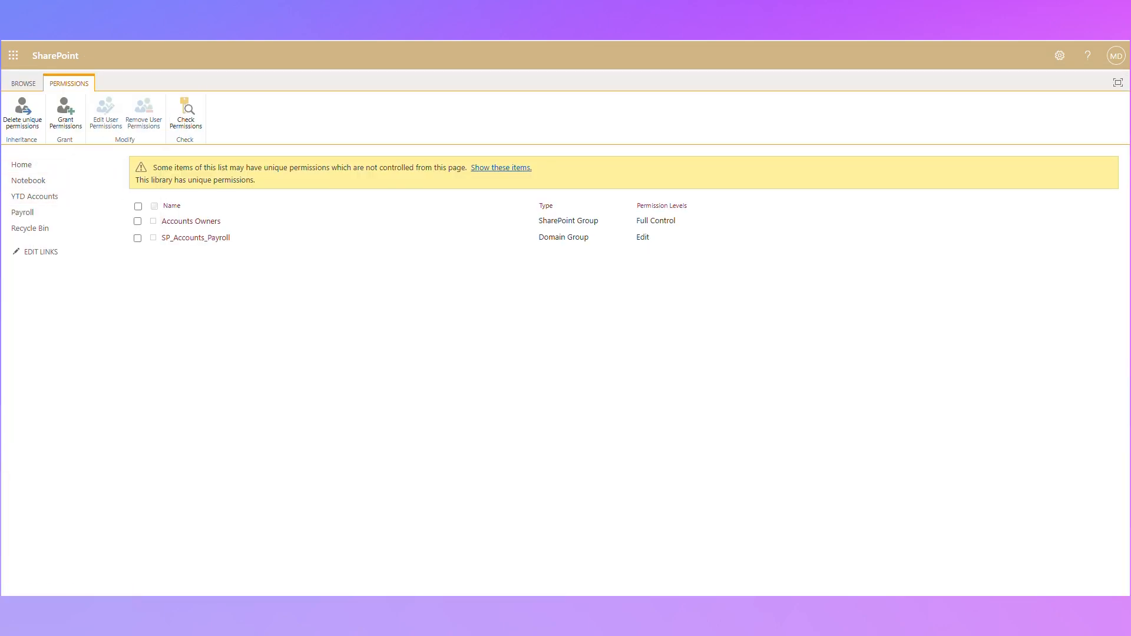
- Check the HR Members group's permissions on the Payroll library and close the check
click(83, 231)
click(183, 125)
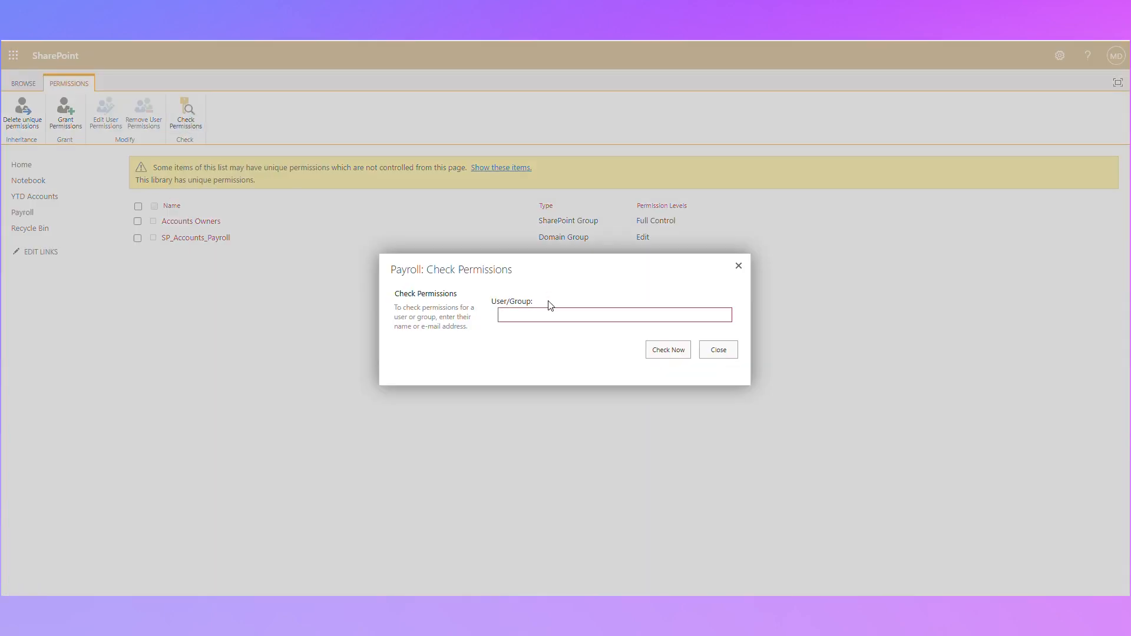
text(HR@)
click(554, 333)
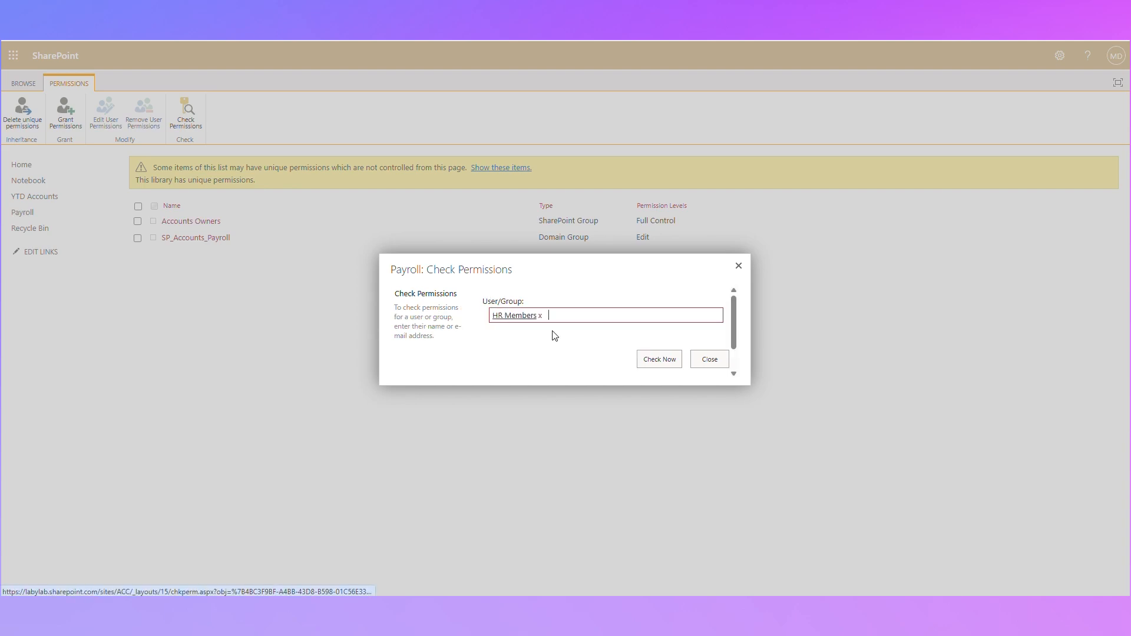
click(666, 357)
drag(415, 372, 389, 370)
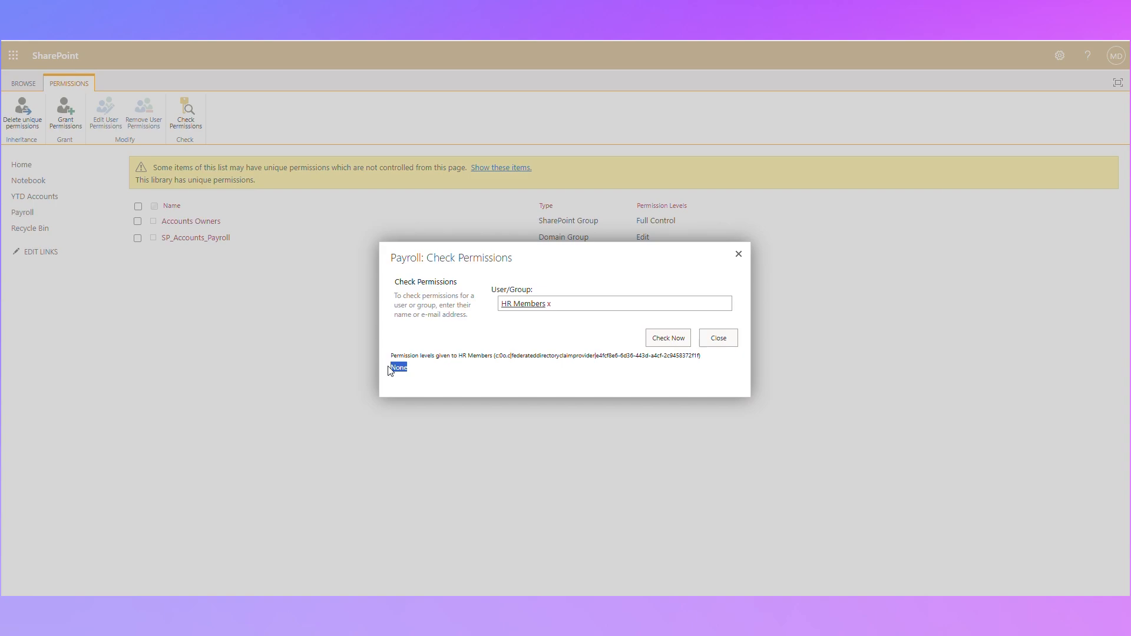
click(717, 337)
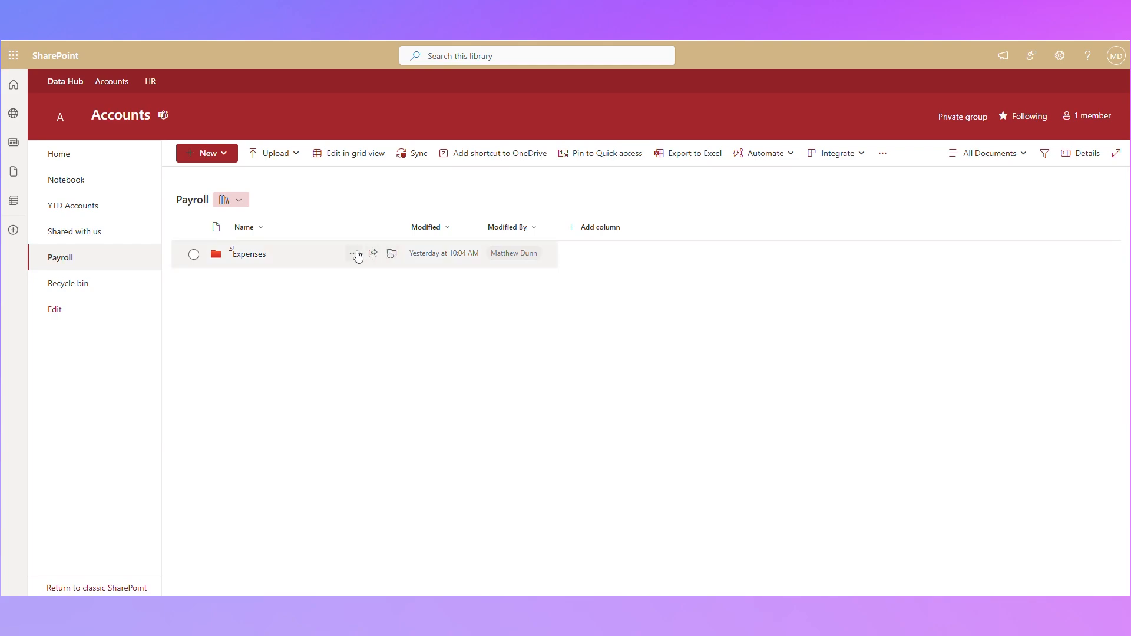
- Grant the HR Members group Can edit access to the Expenses folder in the Payroll library, without notifying people
click(356, 255)
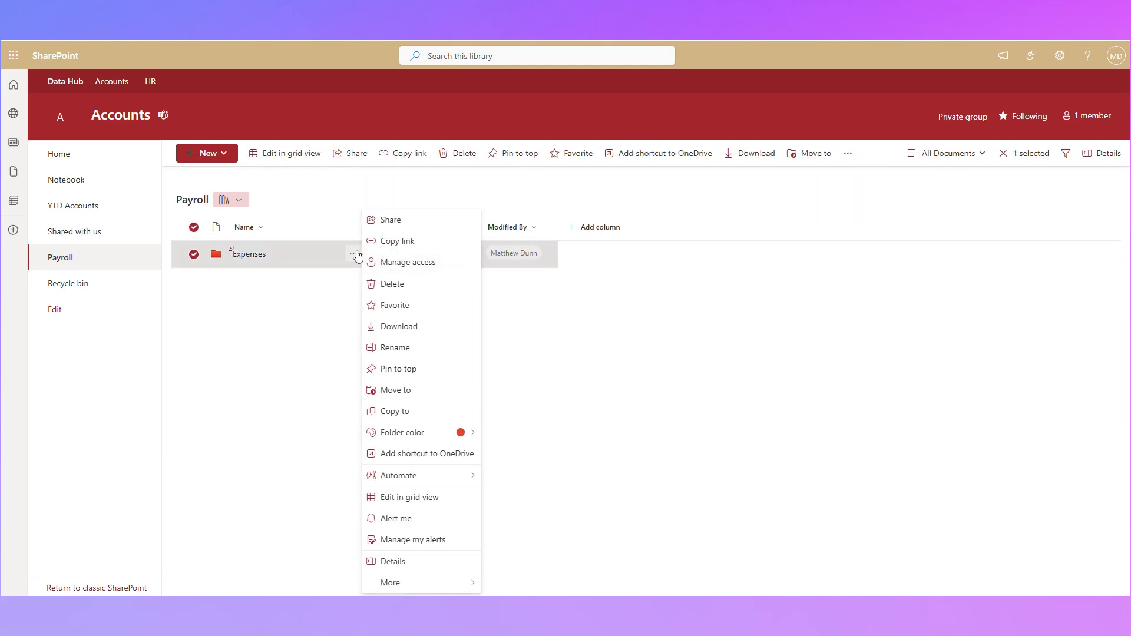
click(453, 261)
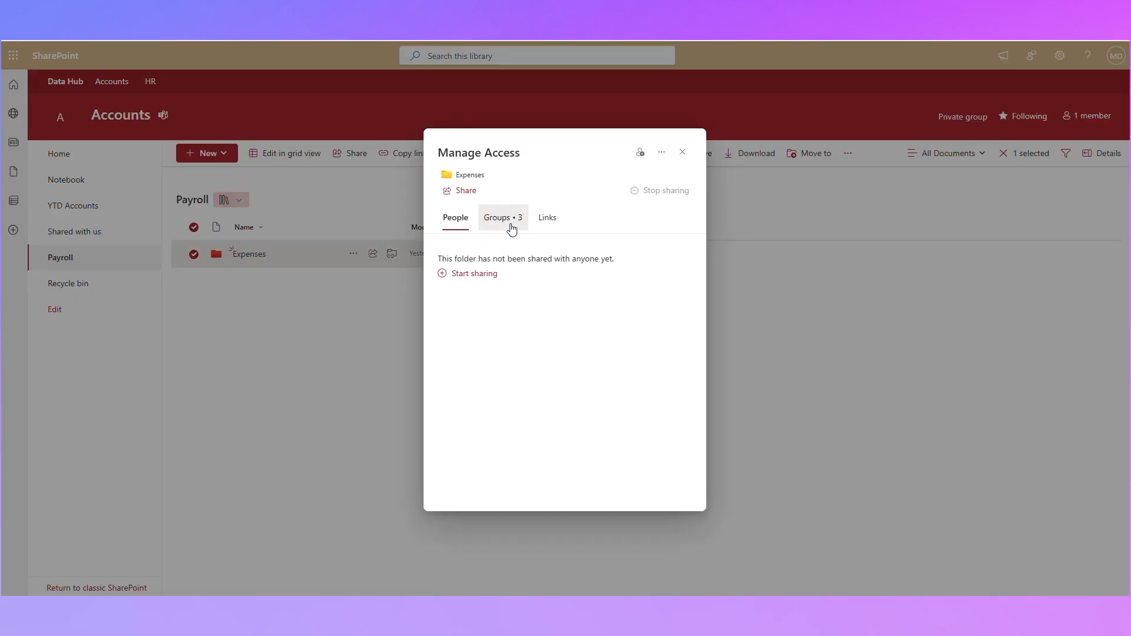
click(510, 226)
click(640, 154)
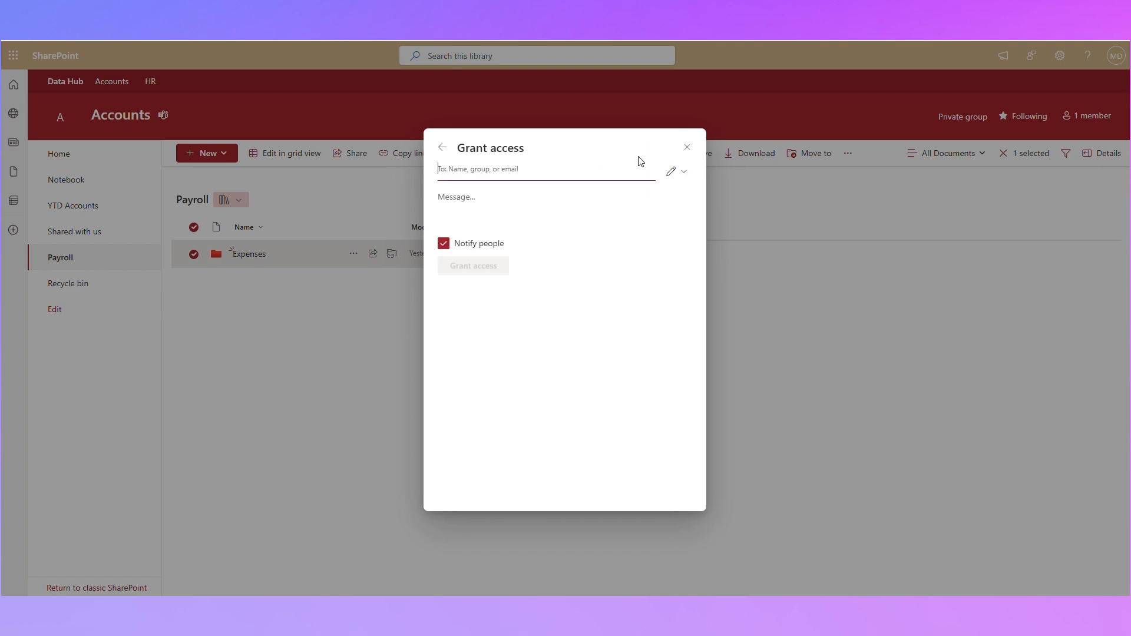
click(443, 356)
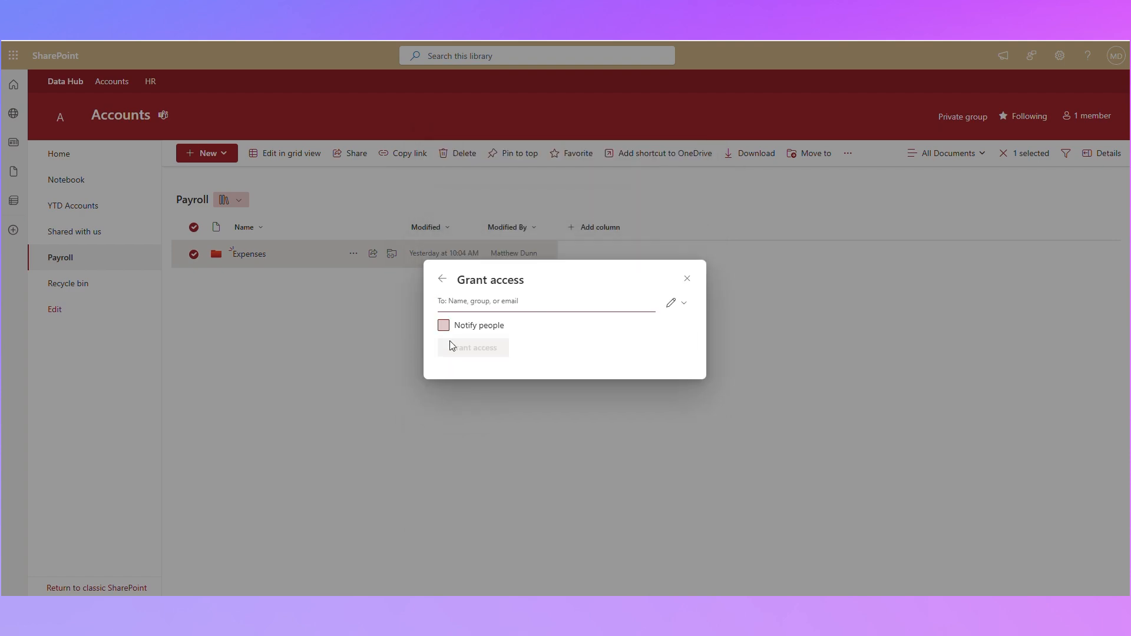
click(472, 310)
text(HR)
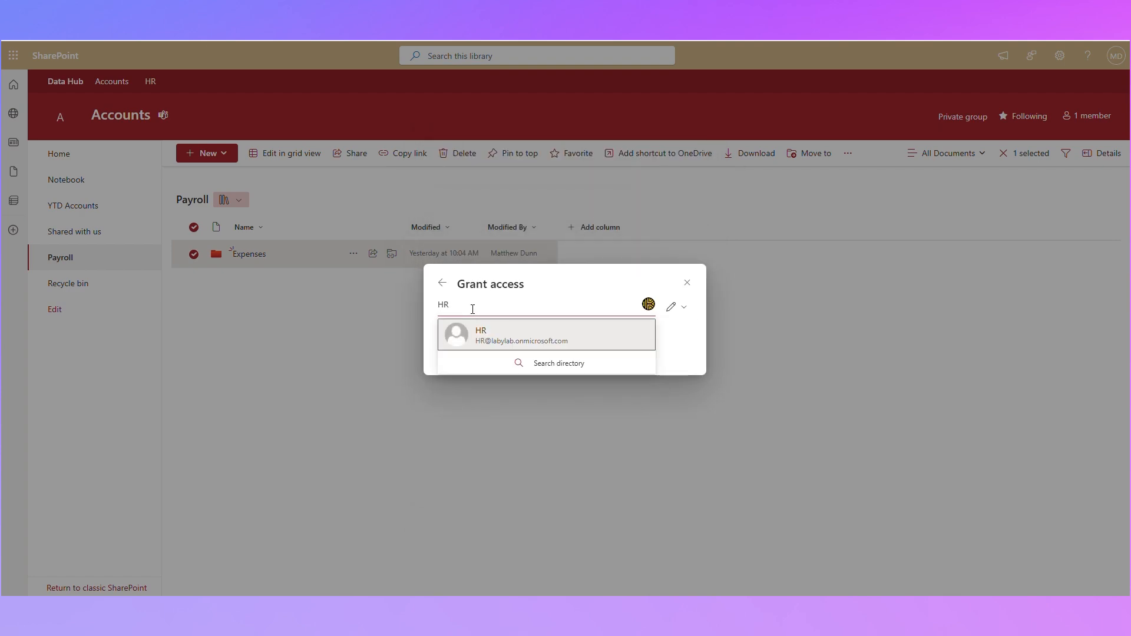
click(479, 335)
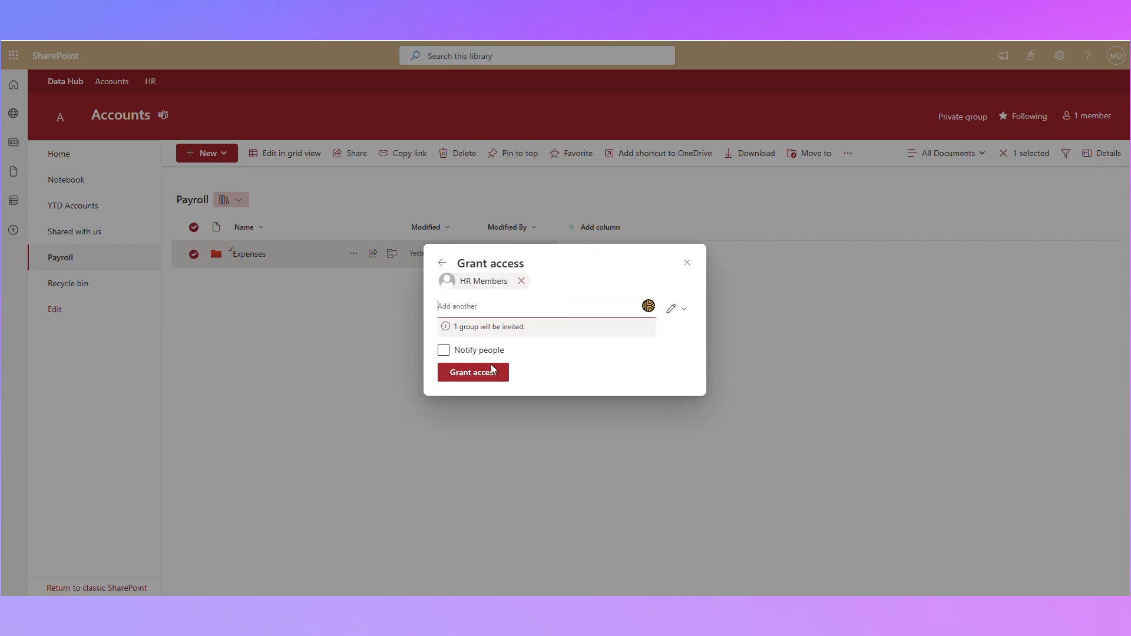
click(691, 315)
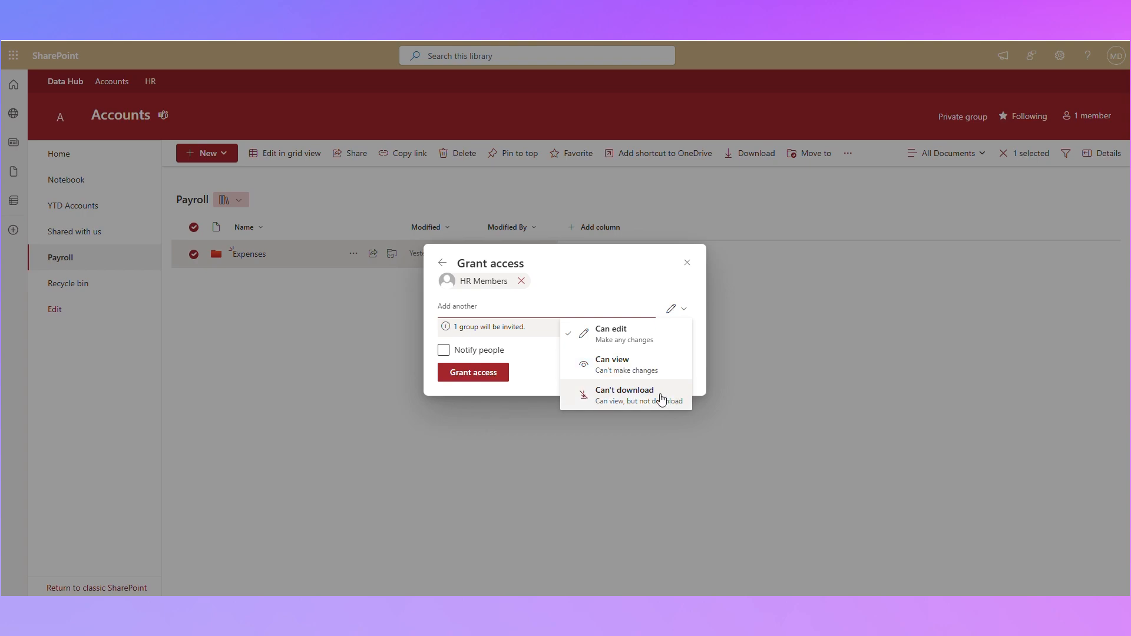
key(Escape)
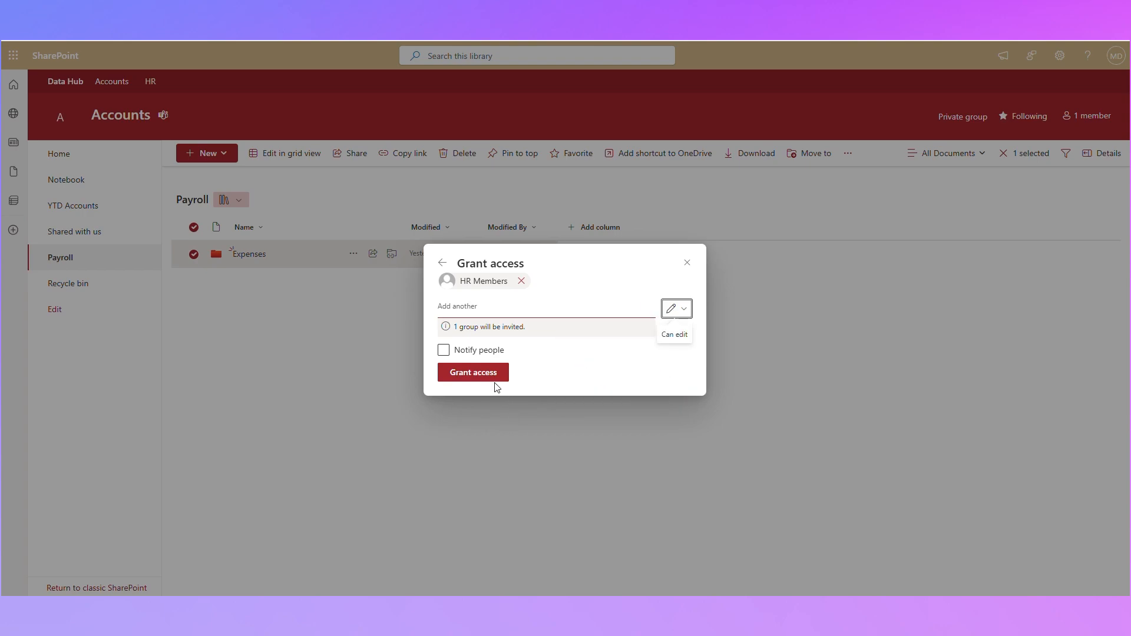
click(477, 372)
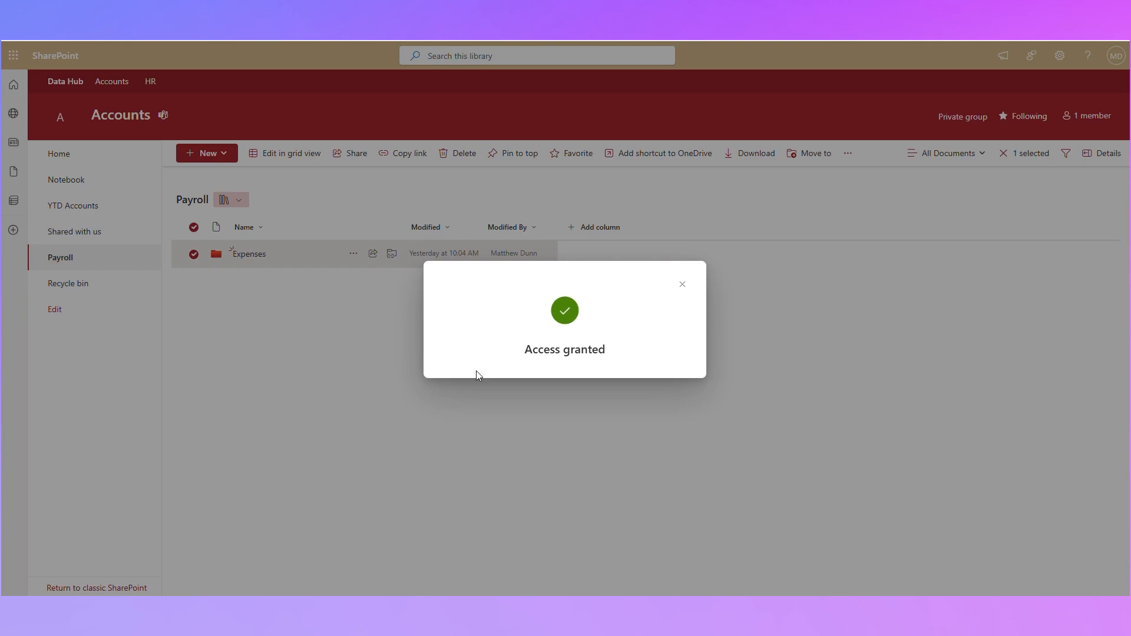
click(683, 285)
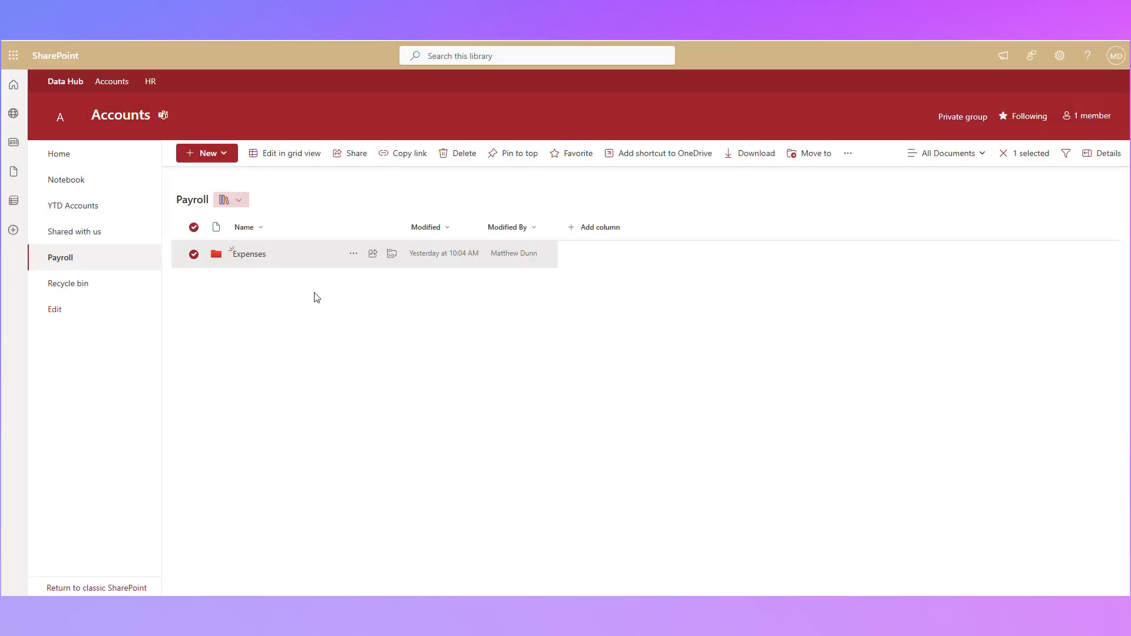
click(193, 256)
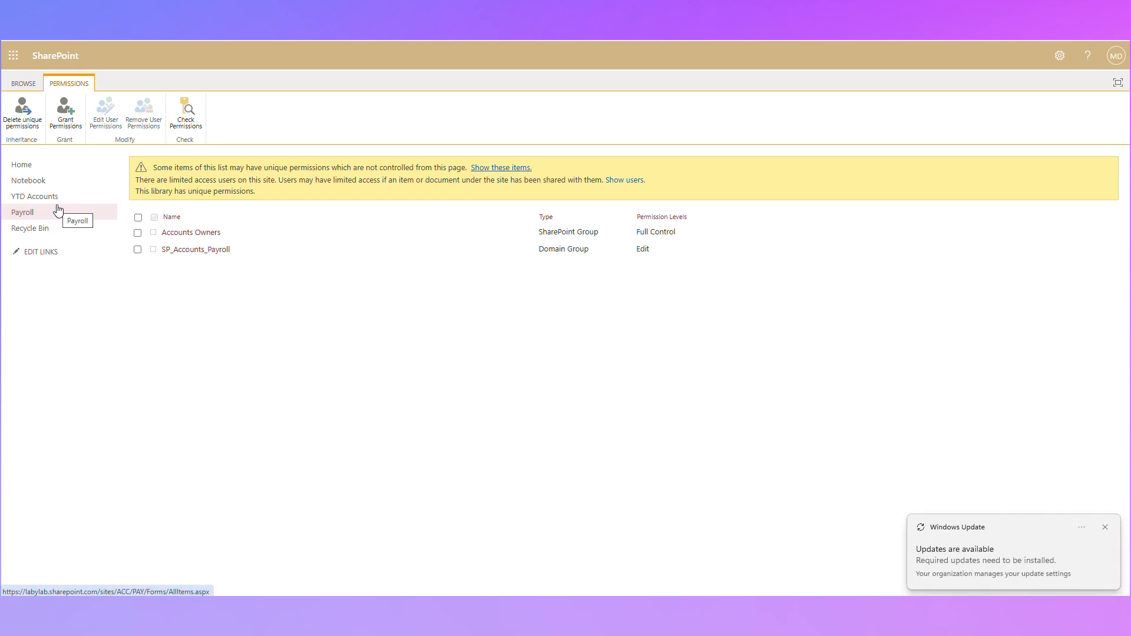
- Show the limited access users on the Payroll library and remove the HR Members group's permissions
click(621, 179)
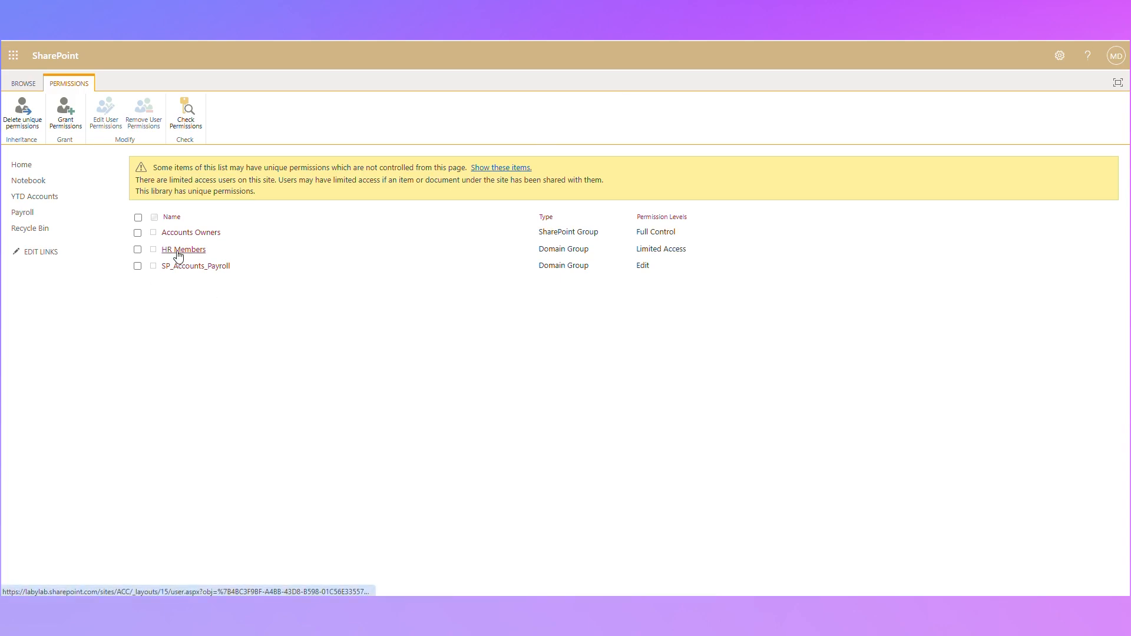
click(138, 249)
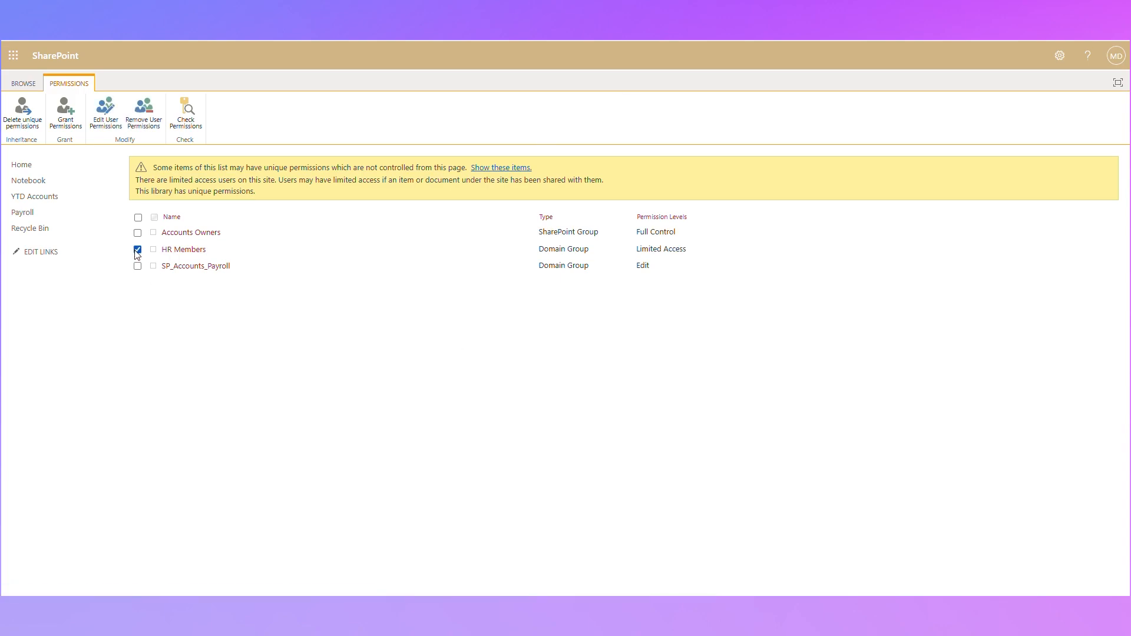
click(143, 113)
click(628, 122)
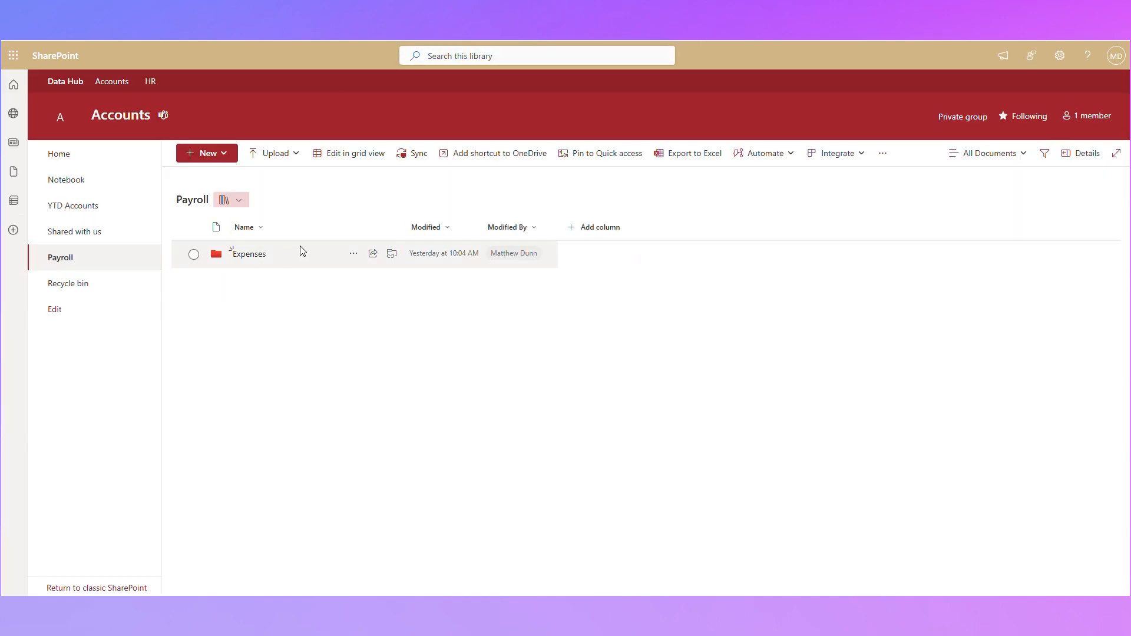
- Review which groups have access to the Expenses folder in the Payroll library
click(353, 253)
click(377, 262)
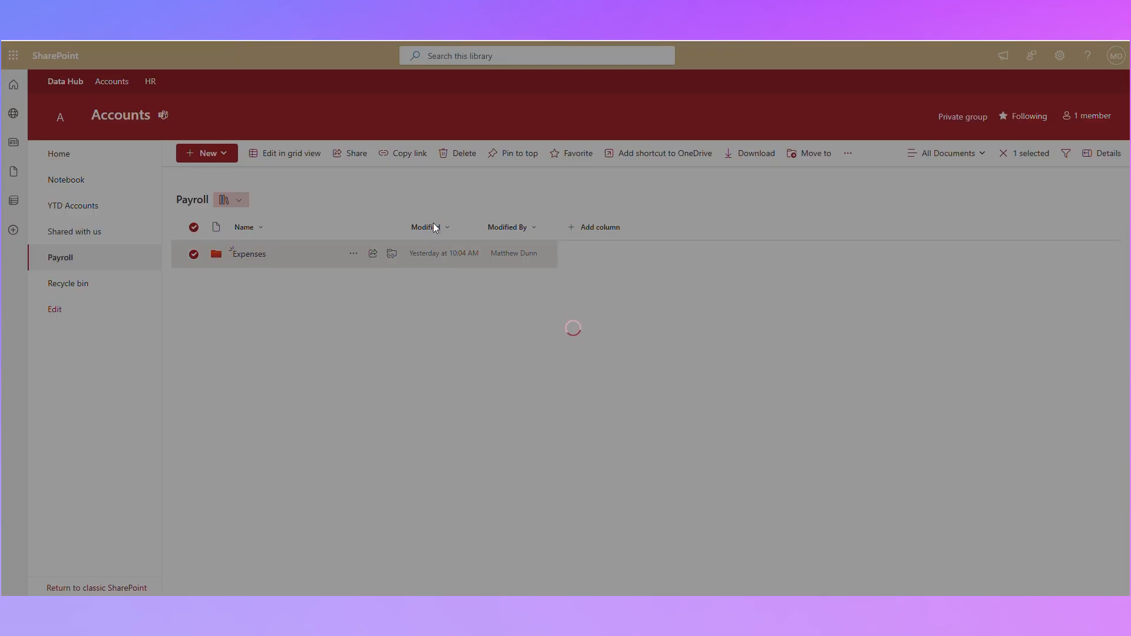
click(501, 217)
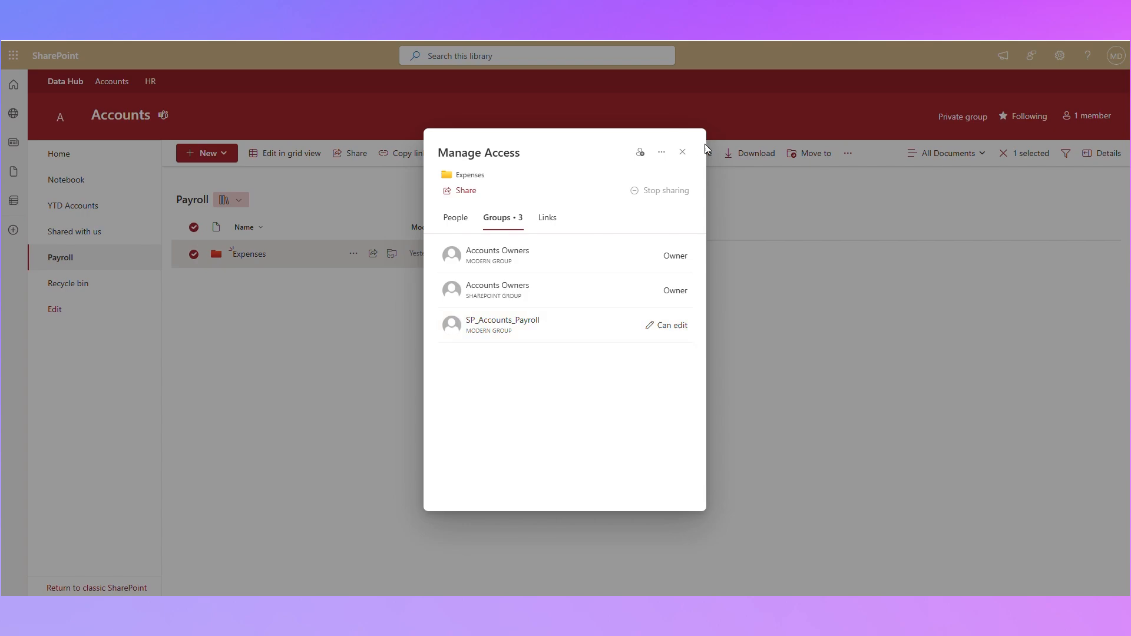
click(682, 152)
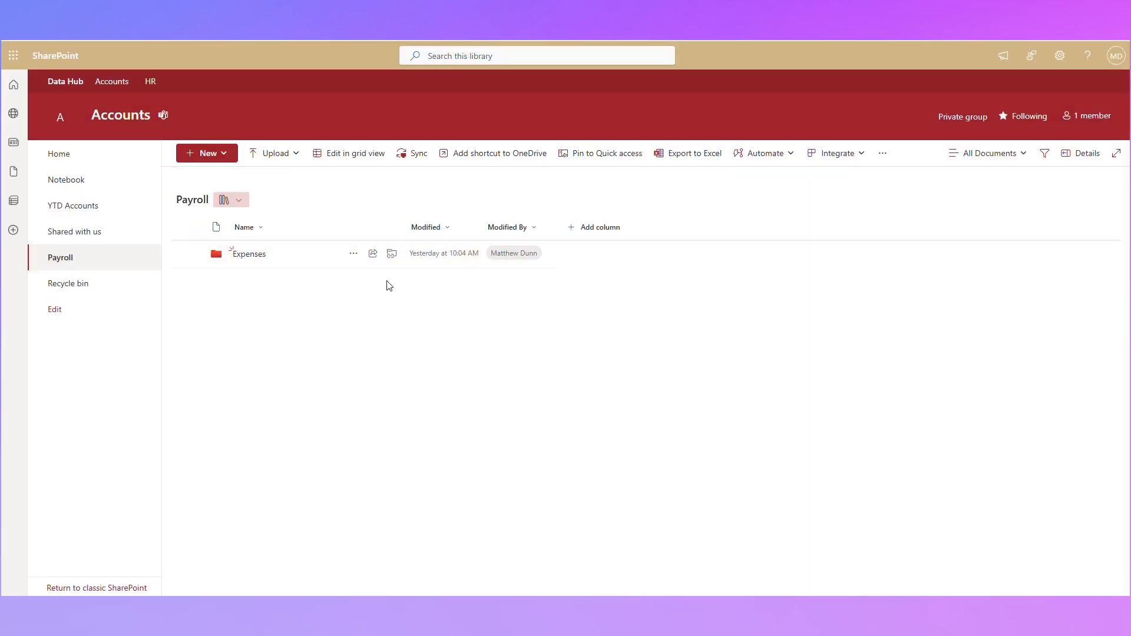
- Open the Expenses folder's advanced permissions and check the access given to the HR Members group
click(355, 254)
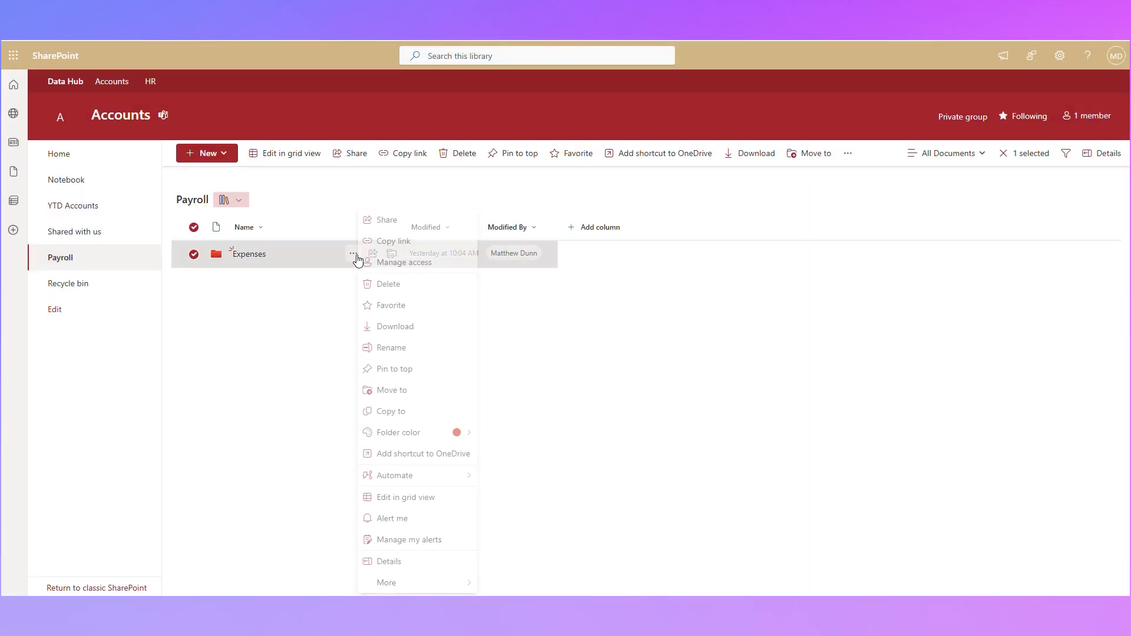
click(390, 262)
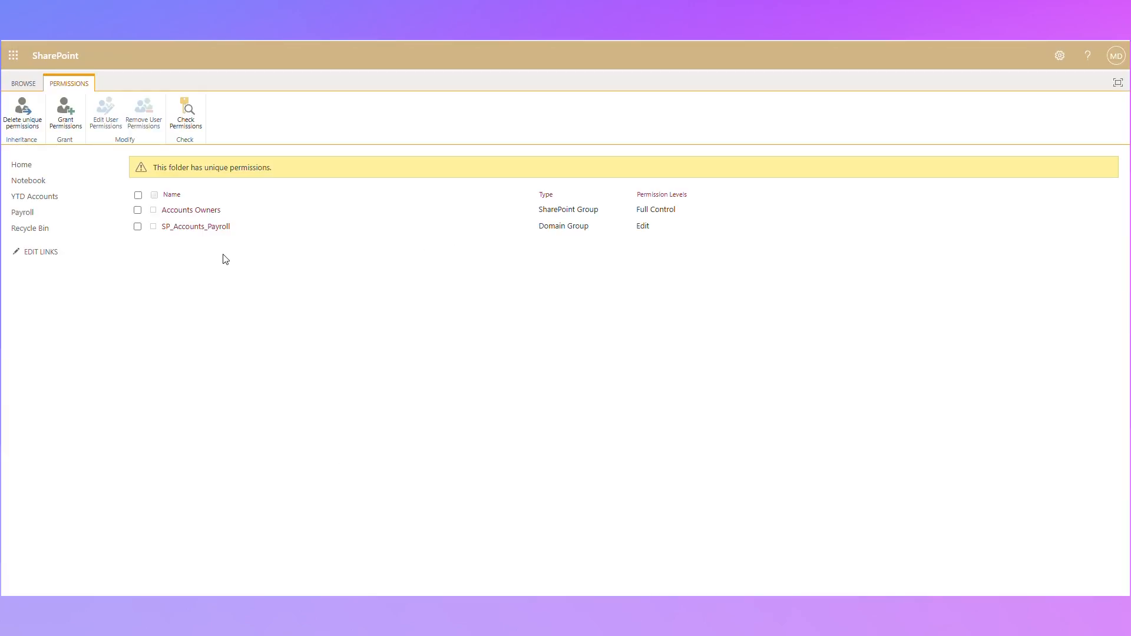
click(187, 105)
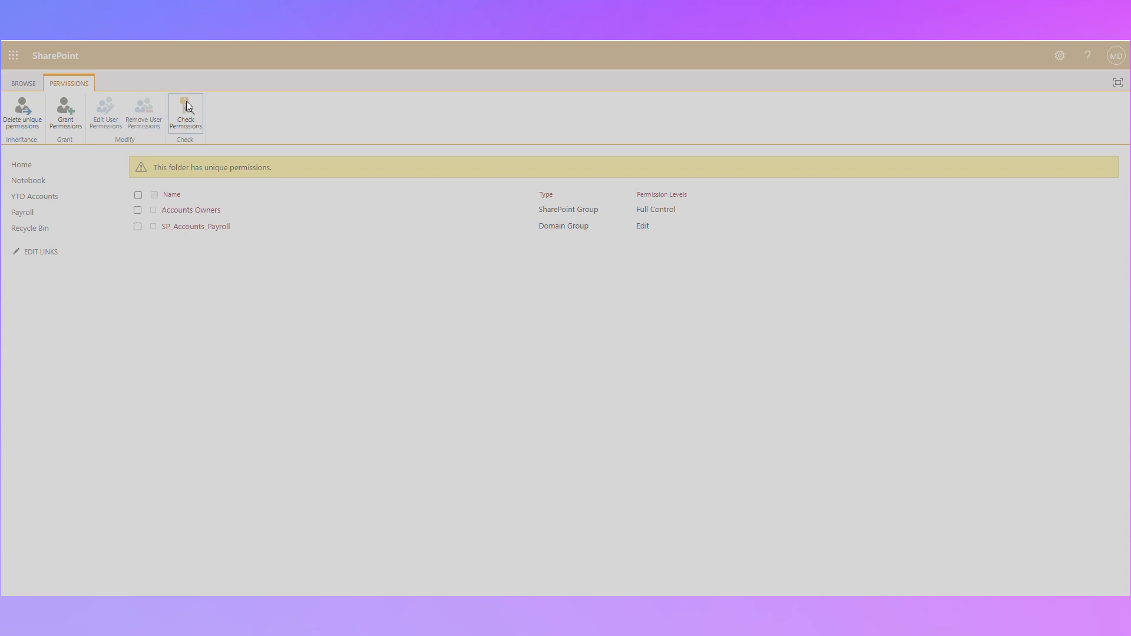
text(HR M)
click(520, 330)
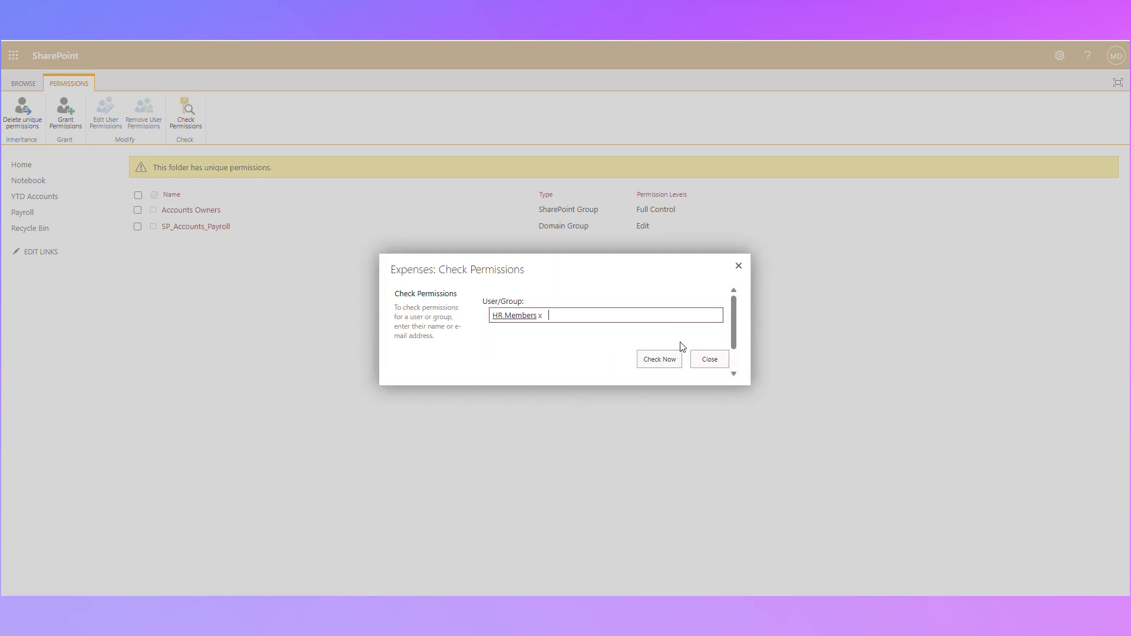
click(665, 360)
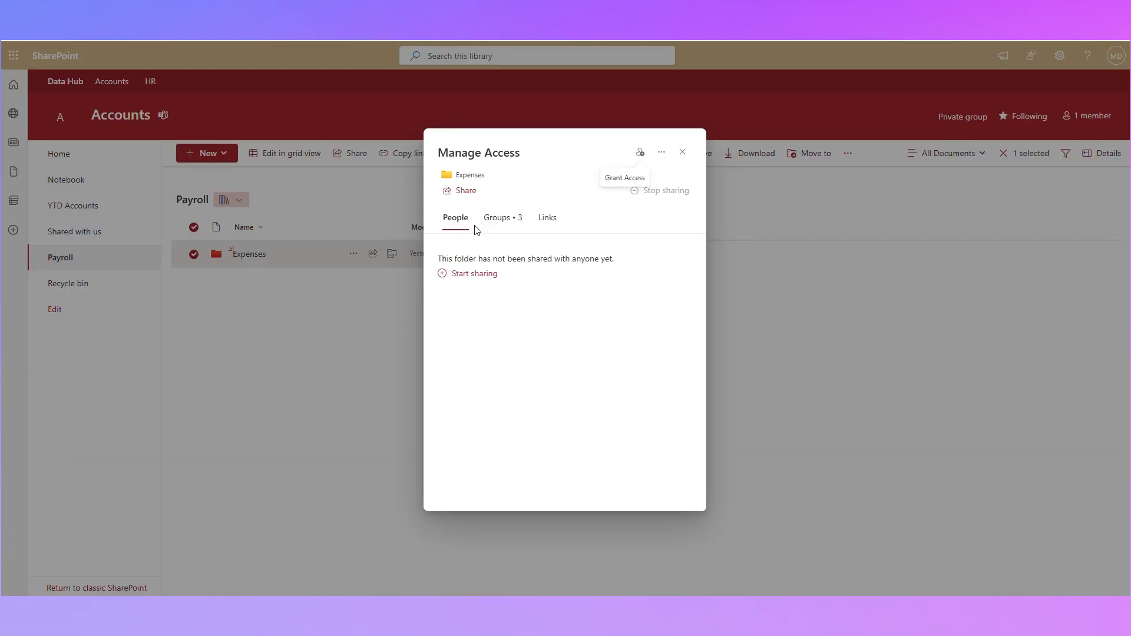
click(682, 152)
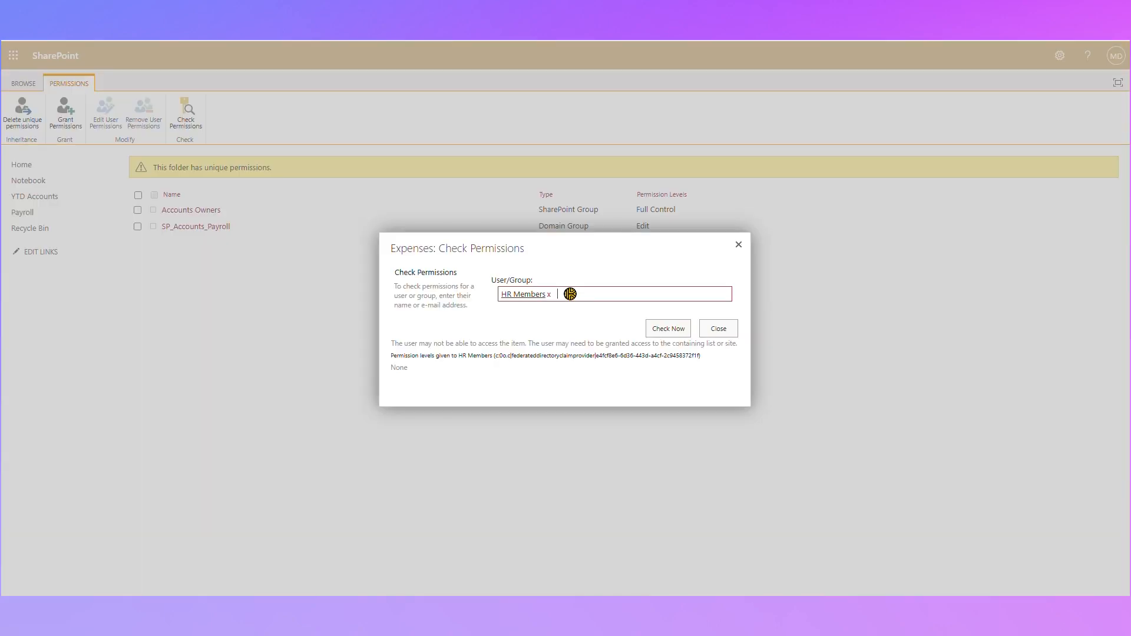
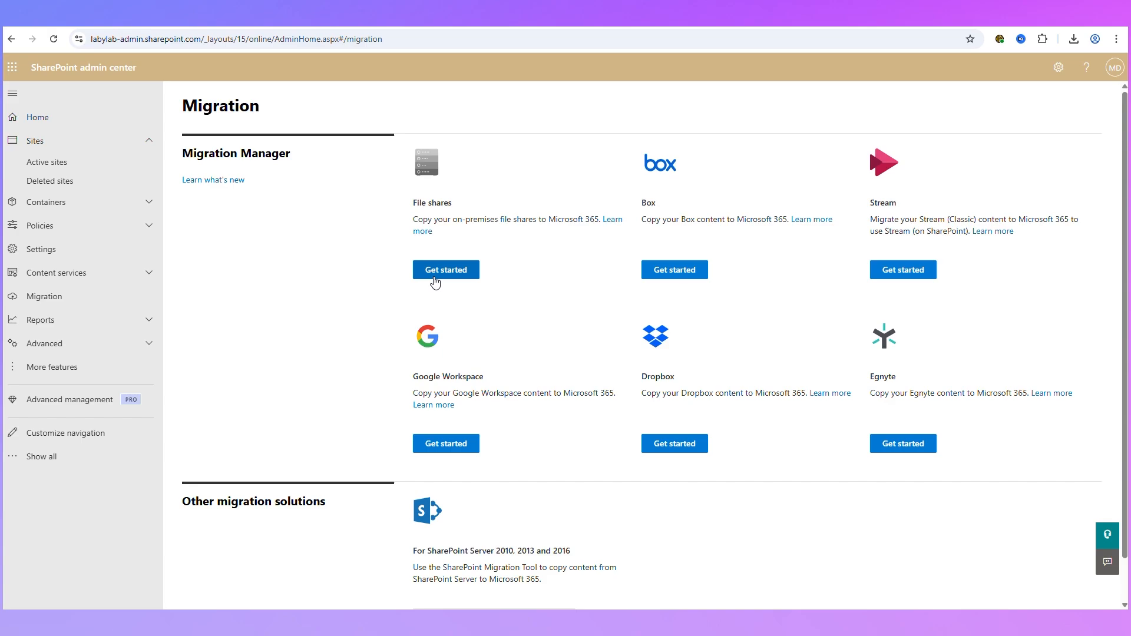
- In the SharePoint Migration Tool, add a single file share migration with C:\Data as source, migrating the selected folder and its contents
scroll(530, 324, down, 1)
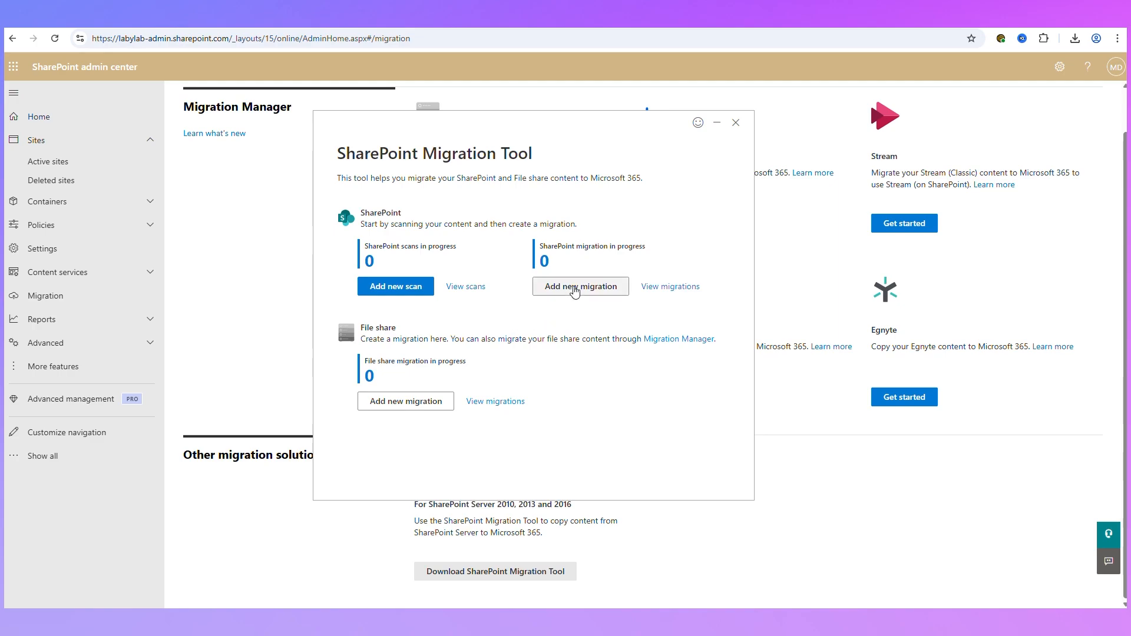
click(403, 403)
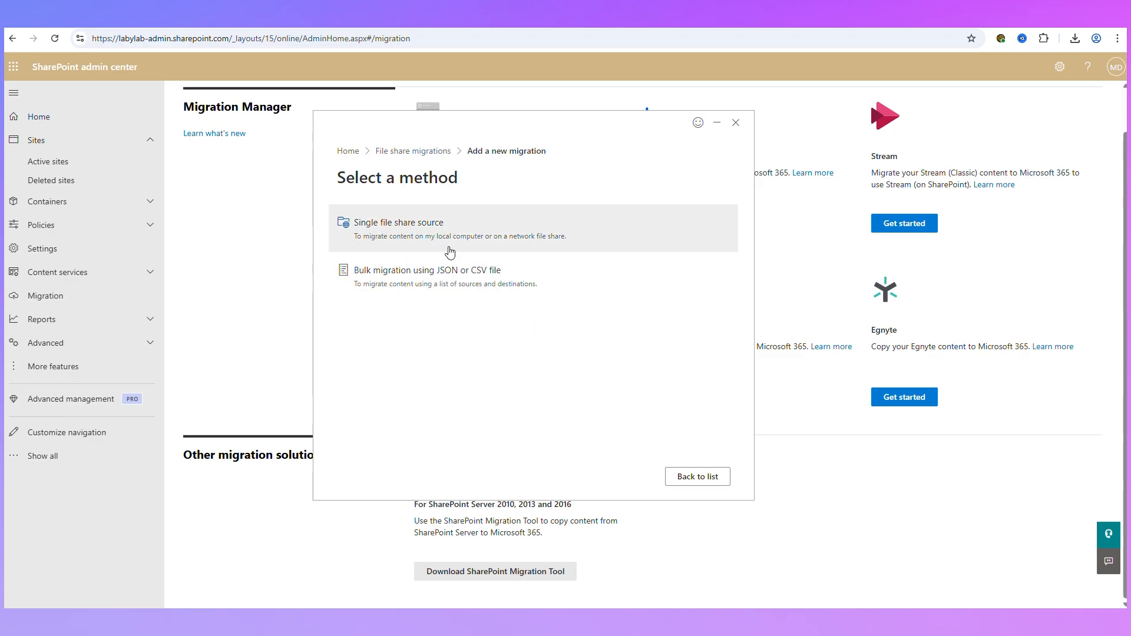
click(419, 241)
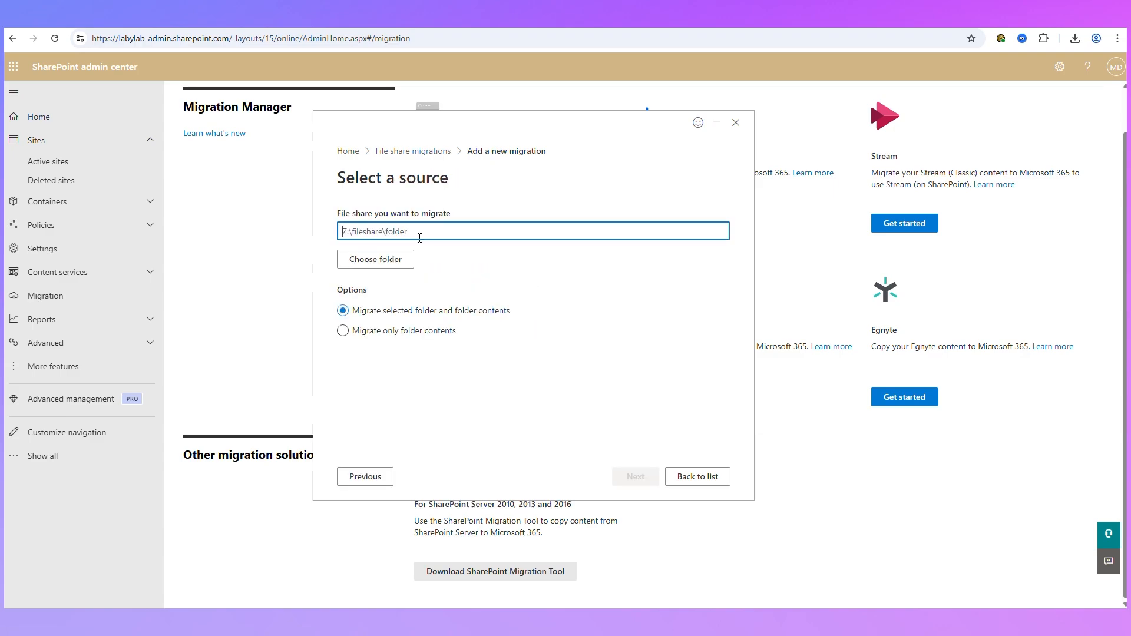
text(C:\Data)
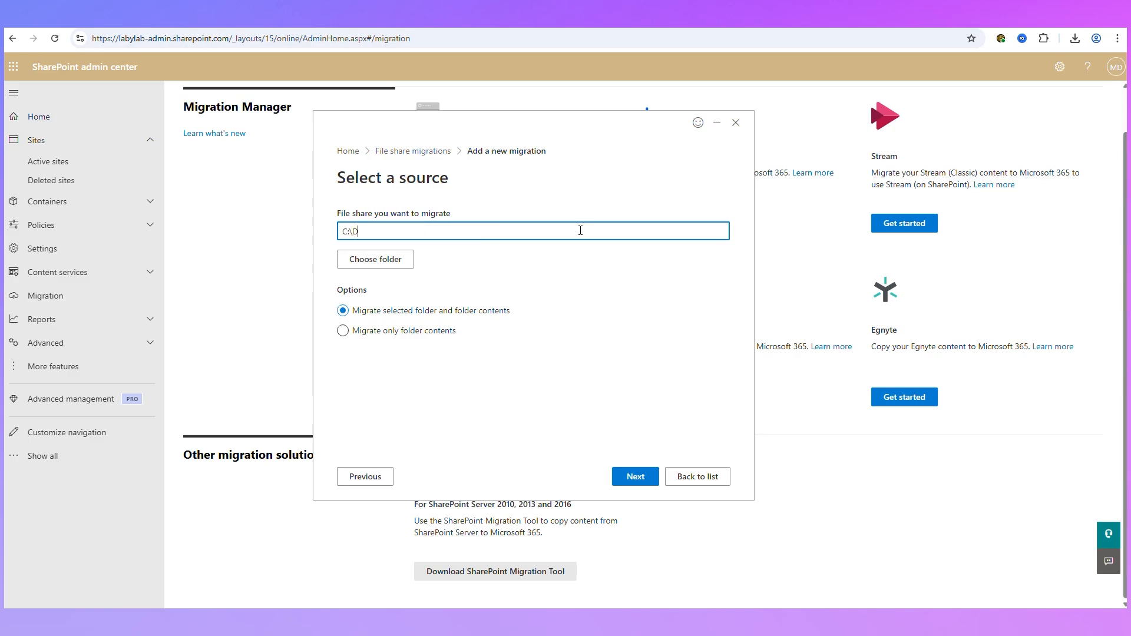
click(517, 272)
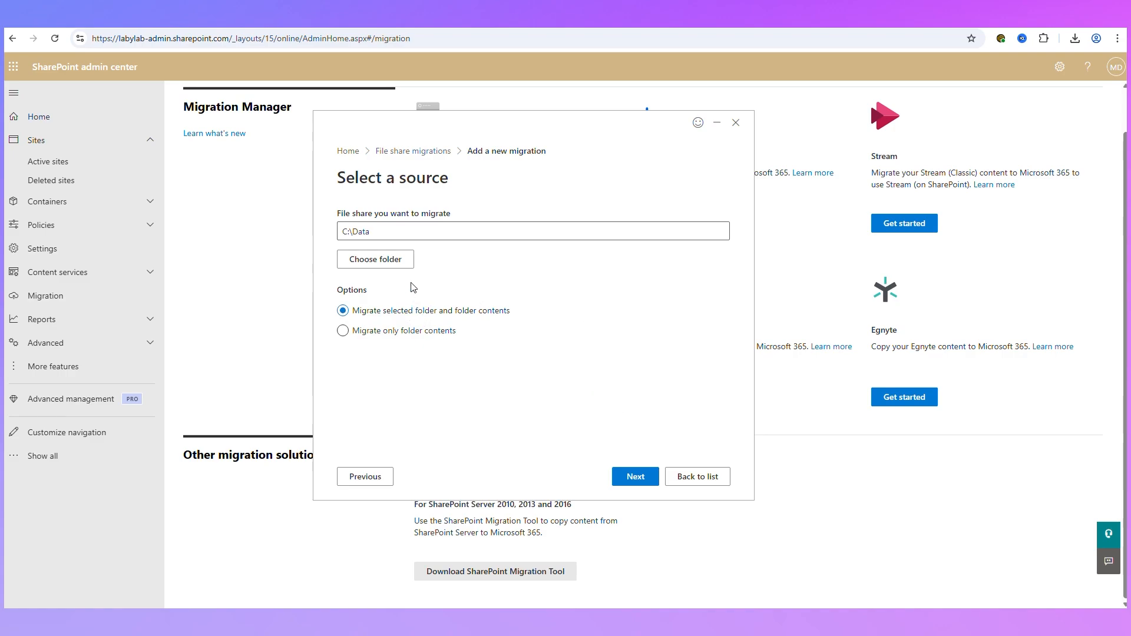
click(647, 478)
click(404, 239)
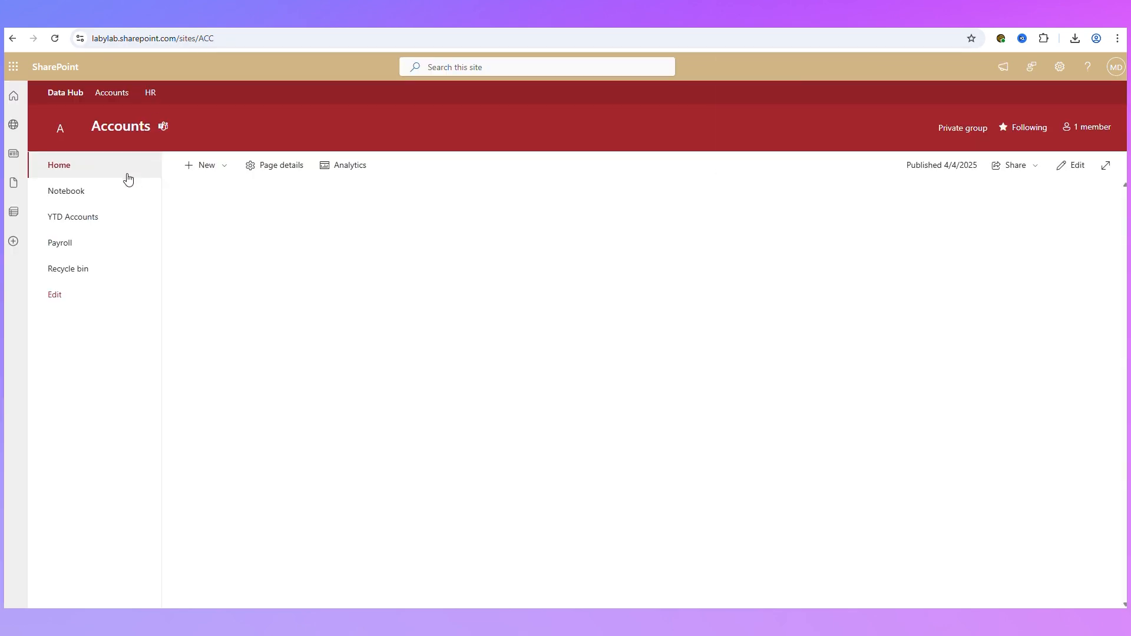
click(192, 39)
key(ctrl+c)
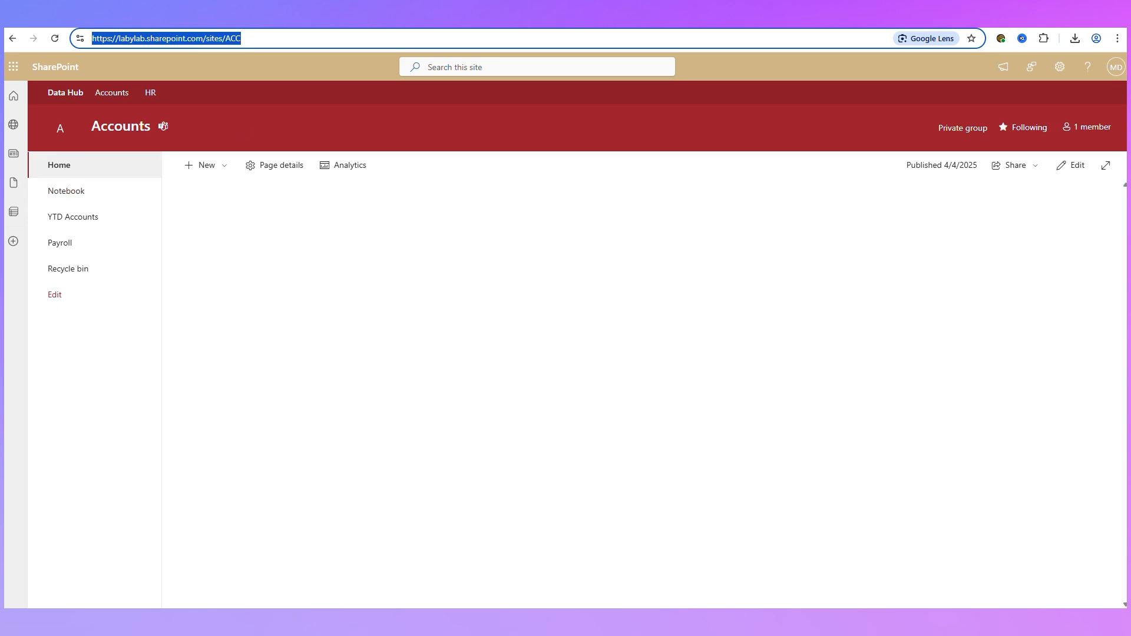
click(760, 623)
double_click(498, 230)
key(ctrl+a)
key(ctrl+v)
click(520, 259)
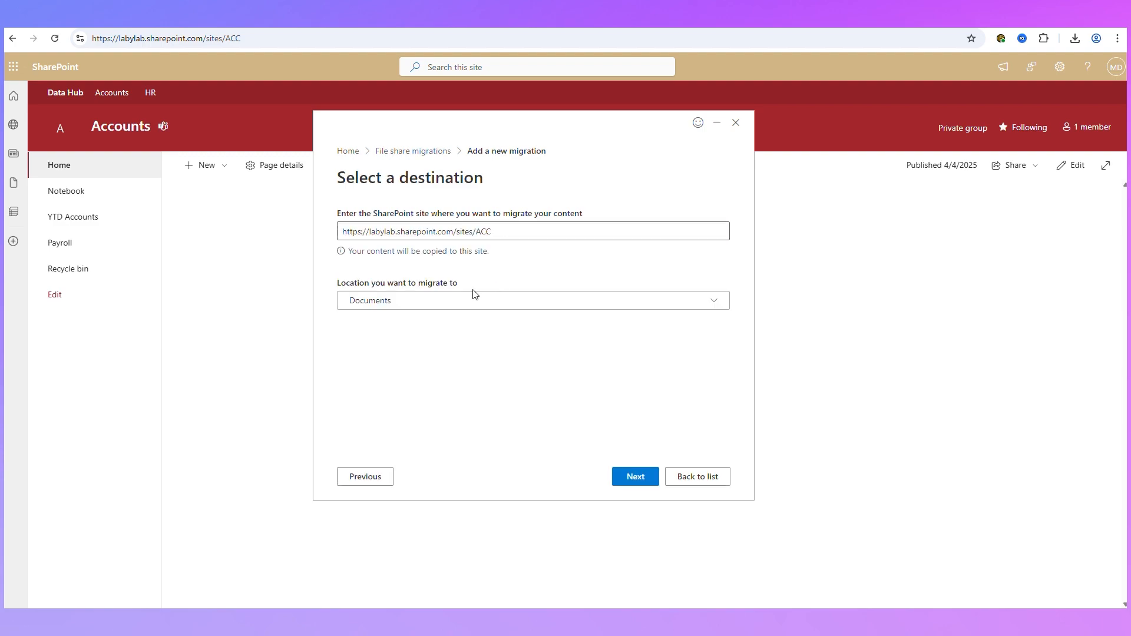
- Choose the YTD Accounts library as the location to migrate to and continue to the migration review
click(398, 307)
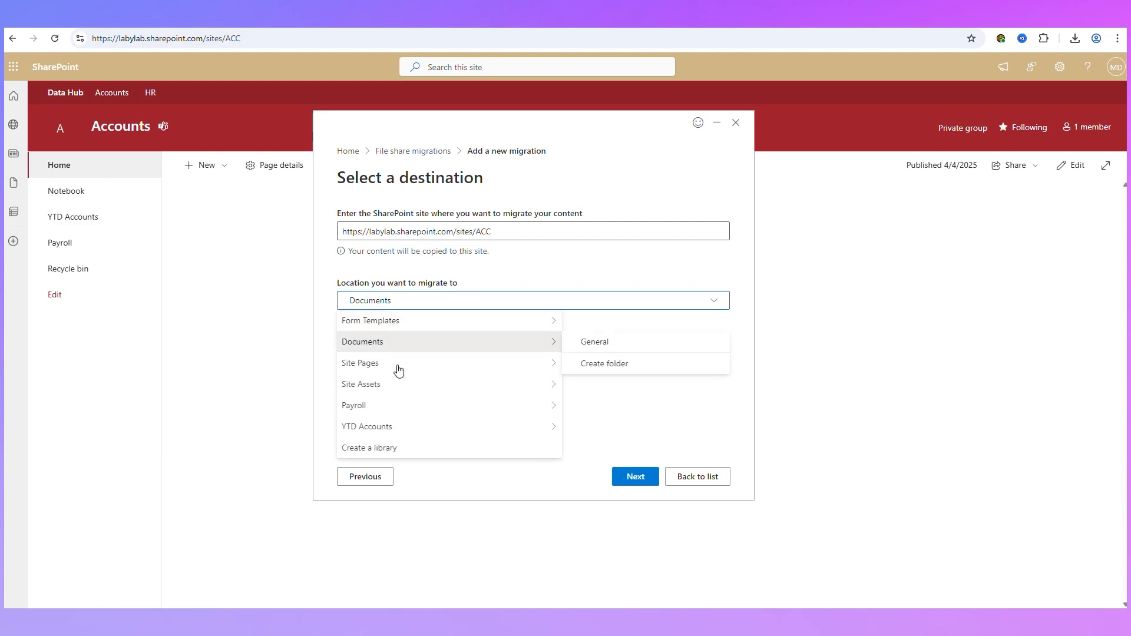
mouse_move(386, 405)
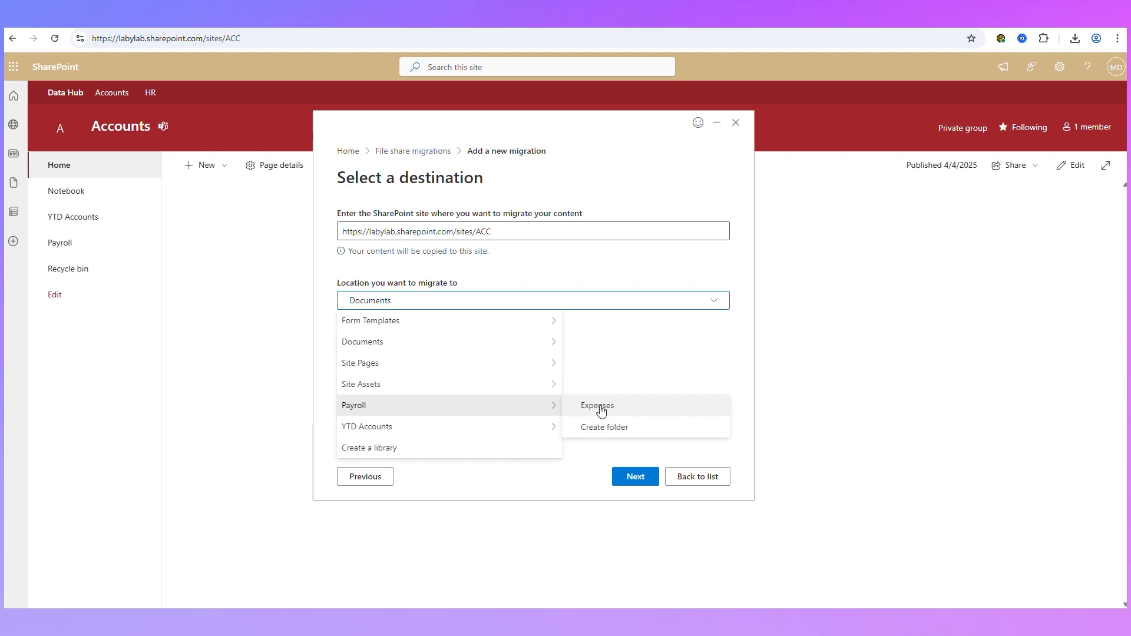
mouse_move(431, 391)
mouse_move(388, 433)
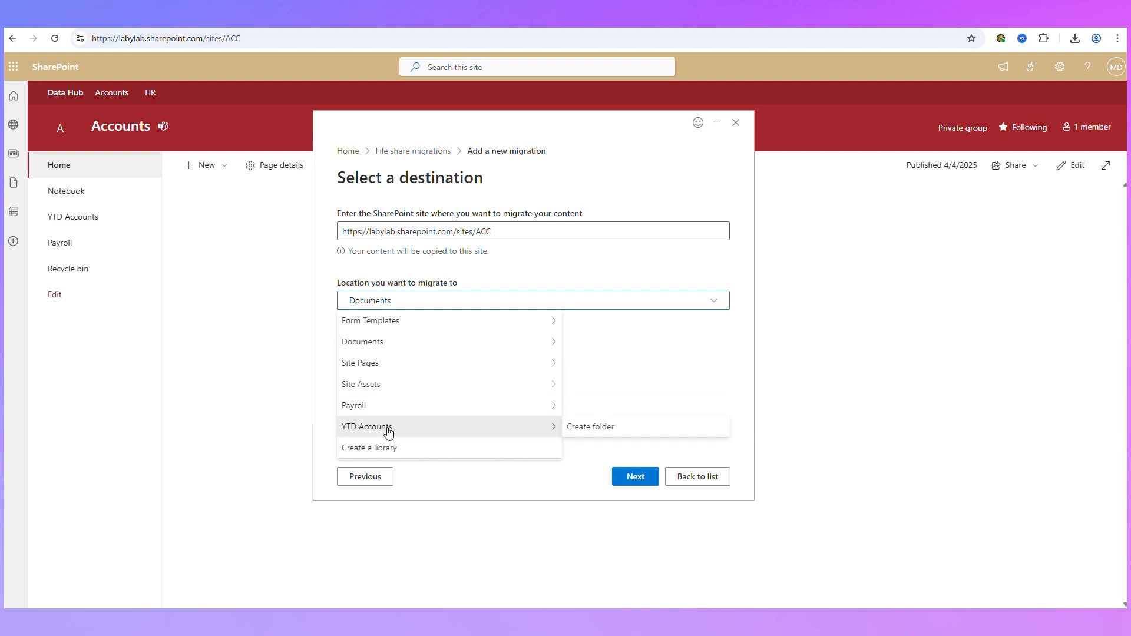
click(367, 425)
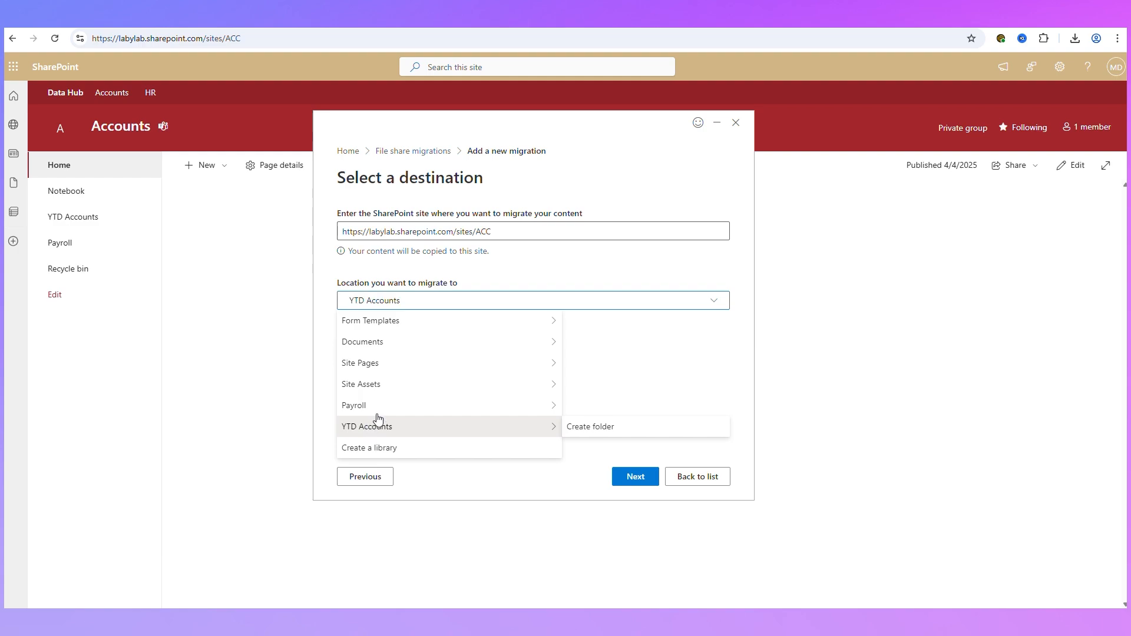
click(703, 359)
click(652, 477)
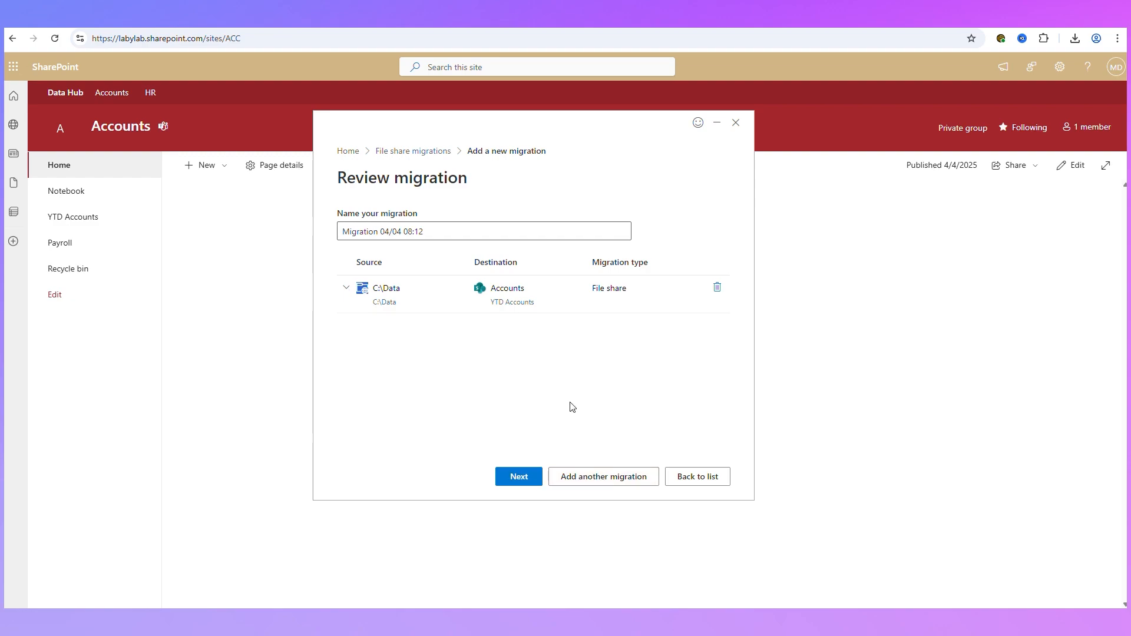
- Name the migration "Accounts Folder to YTD Accounts" and continue to the settings review
triple_click(413, 233)
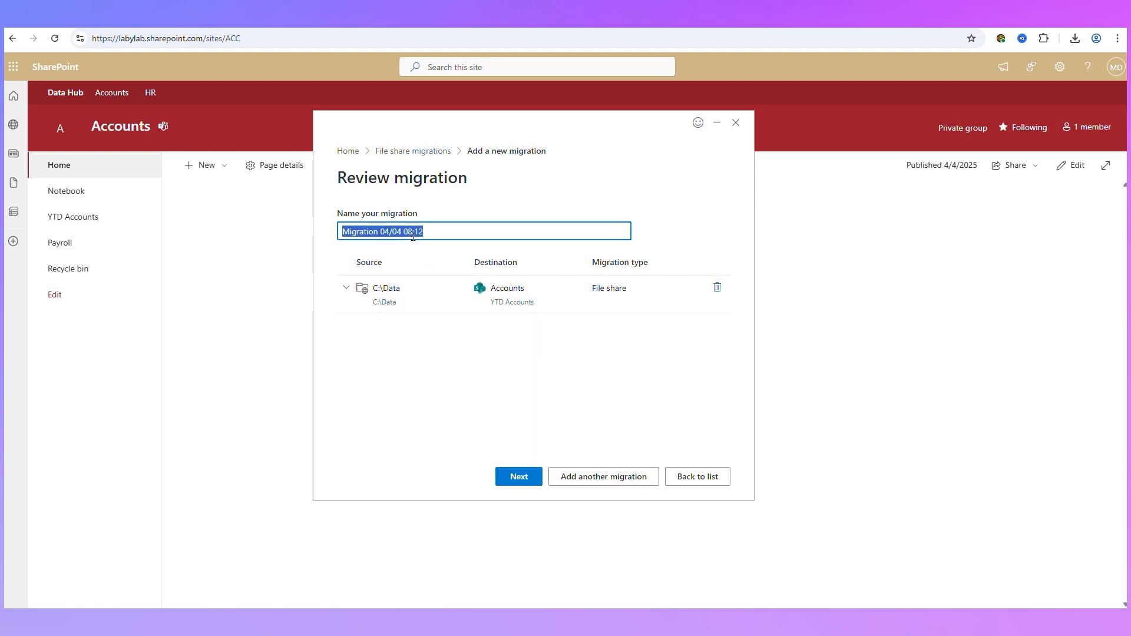
text(Accounts )
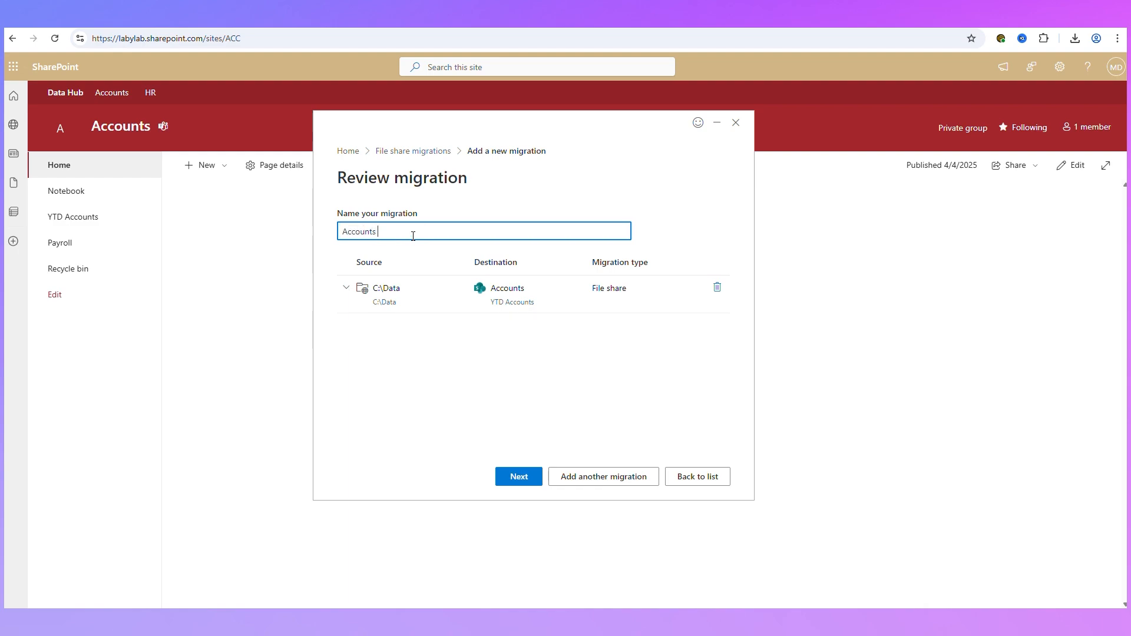
text(Folder to YTD Accounts)
click(471, 395)
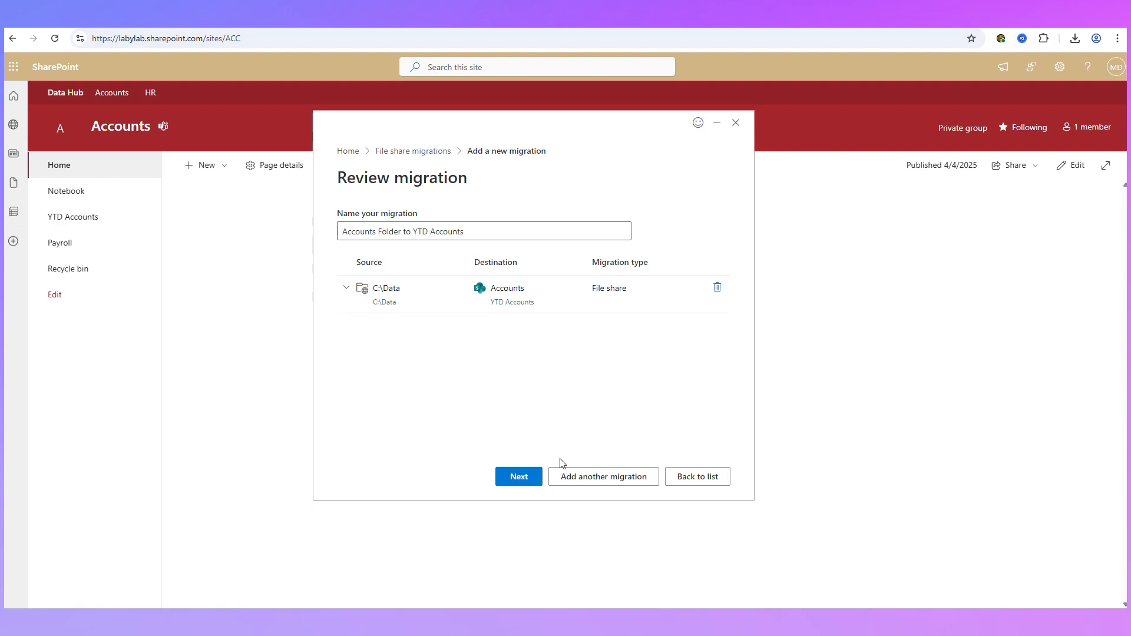
click(526, 479)
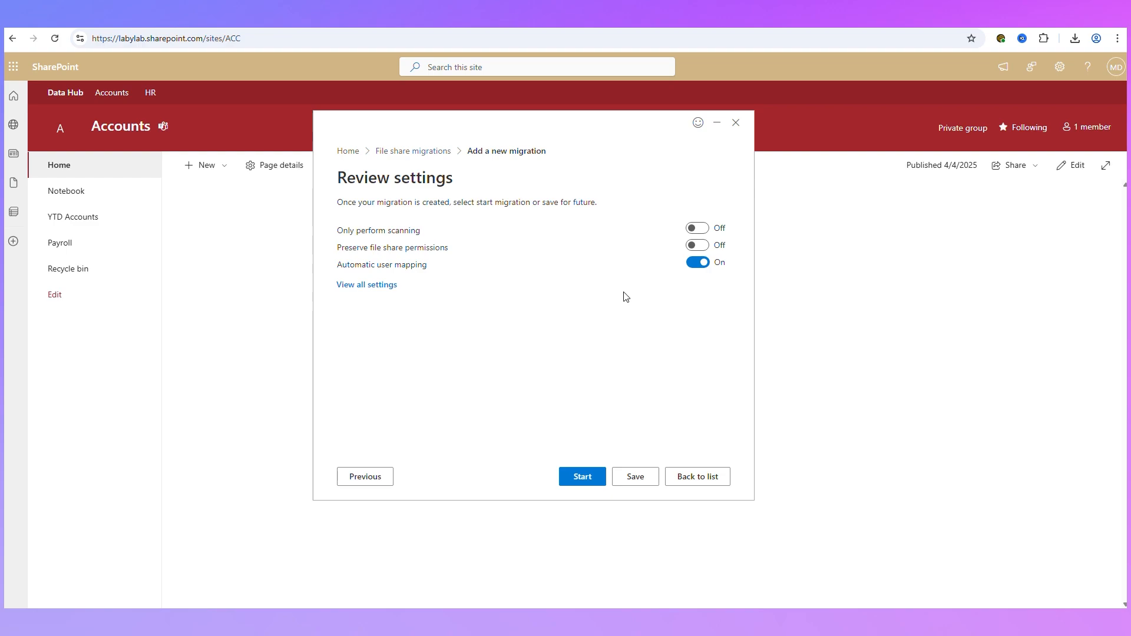
- Review all migration settings, set the migration auto re-run to up to 5 successive times, and save the settings
click(383, 294)
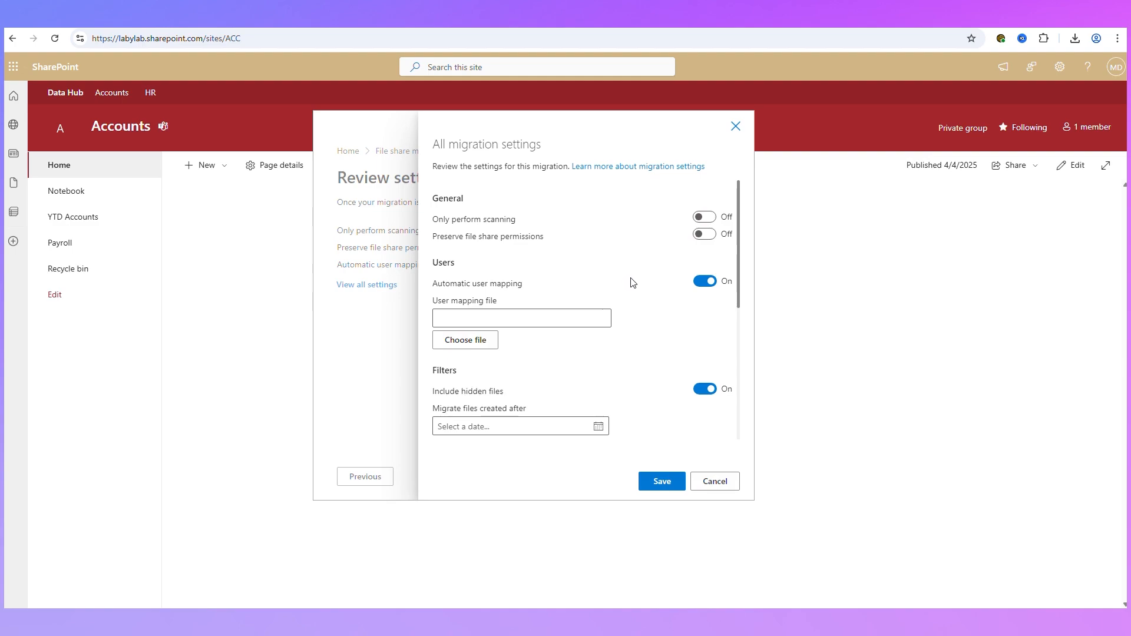
scroll(650, 304, down, 2)
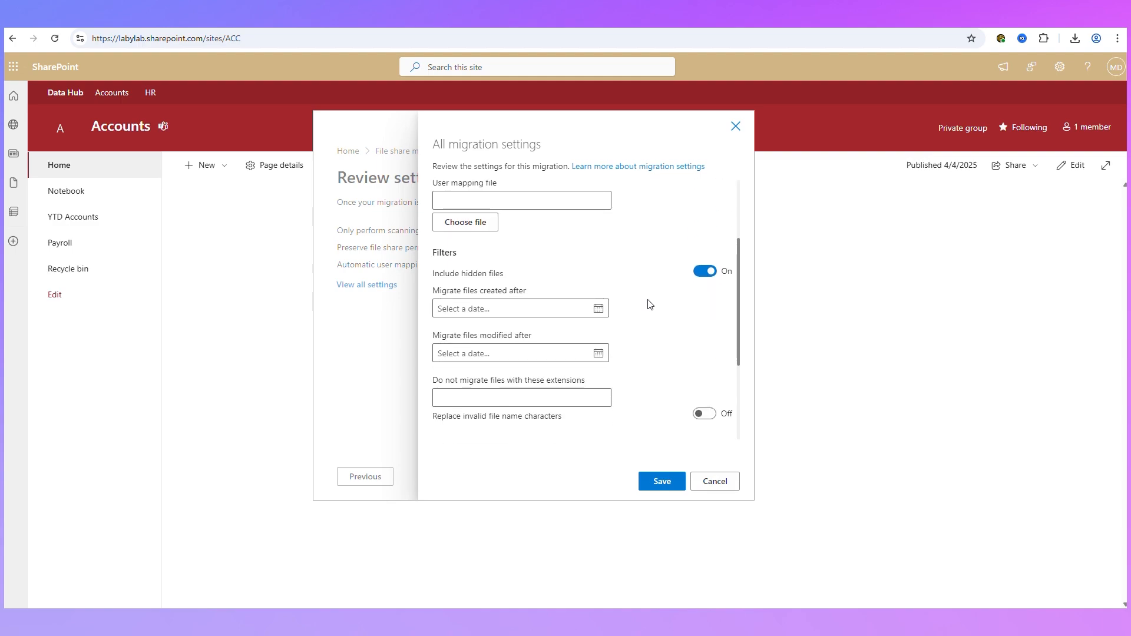
scroll(650, 304, down, 1)
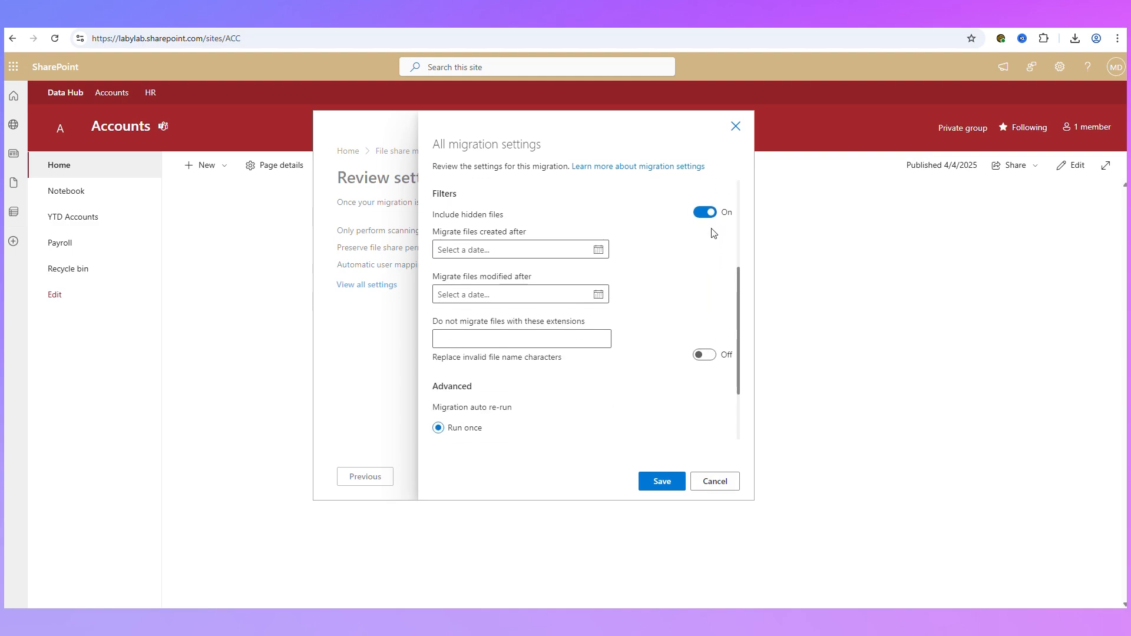
scroll(717, 280, down, 2)
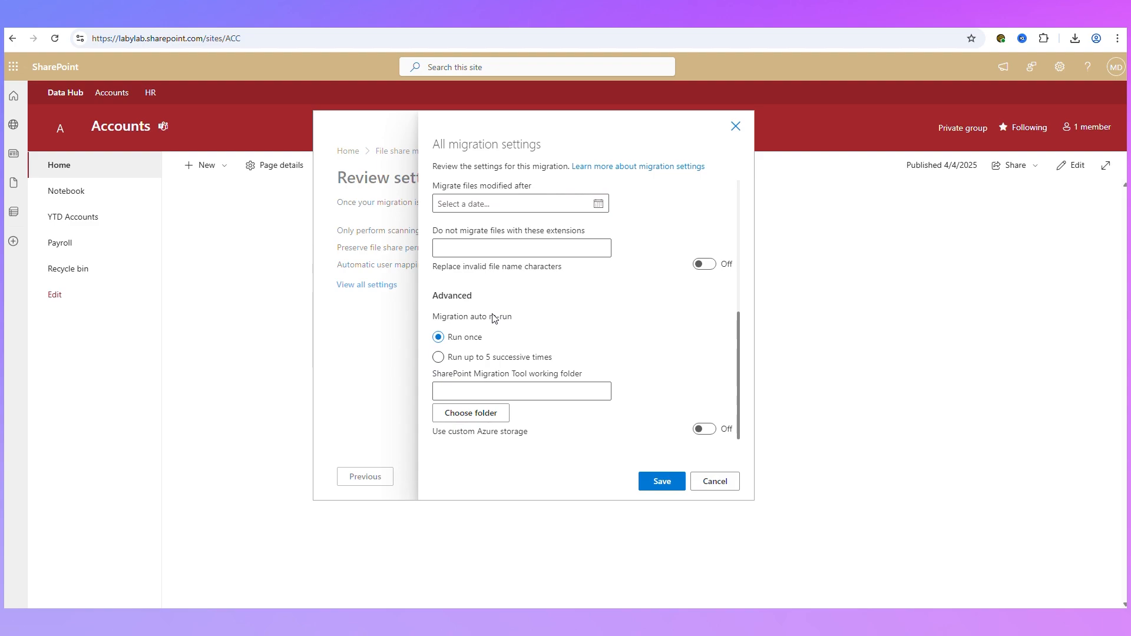
click(482, 360)
click(660, 482)
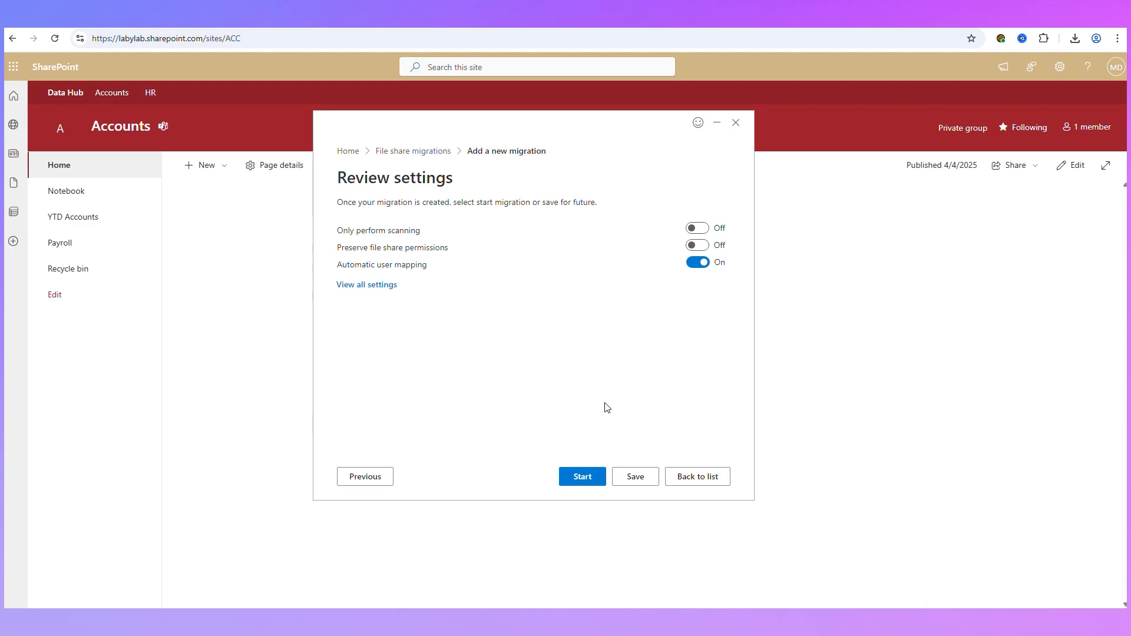
- Run the migration to completion, return to the file share migrations list, and quit the SharePoint Migration Tool
click(575, 474)
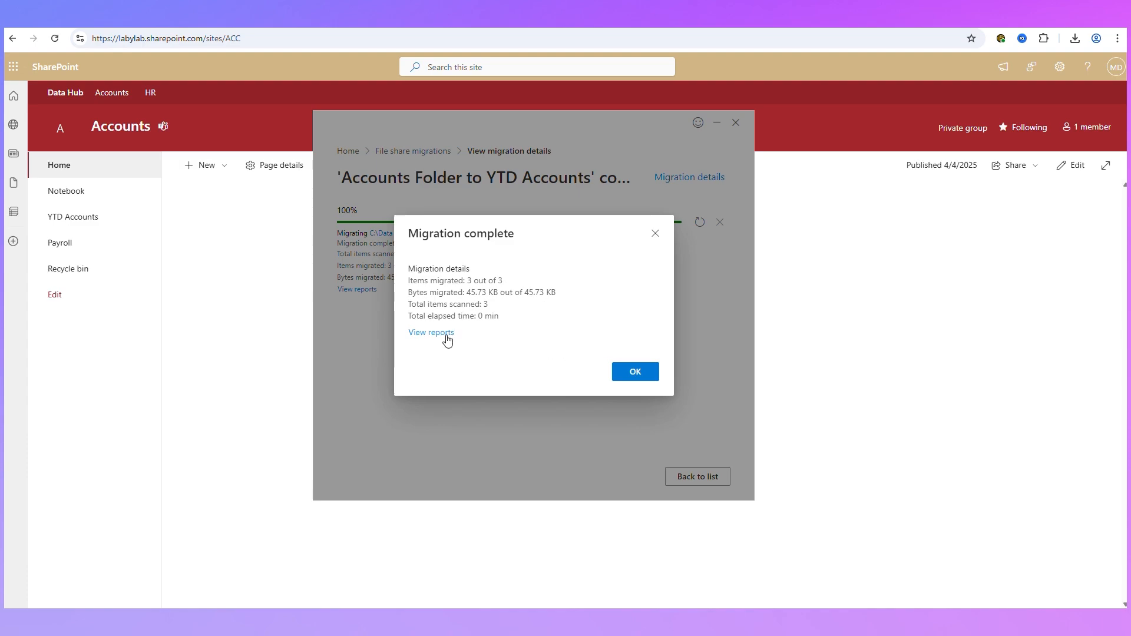
click(619, 377)
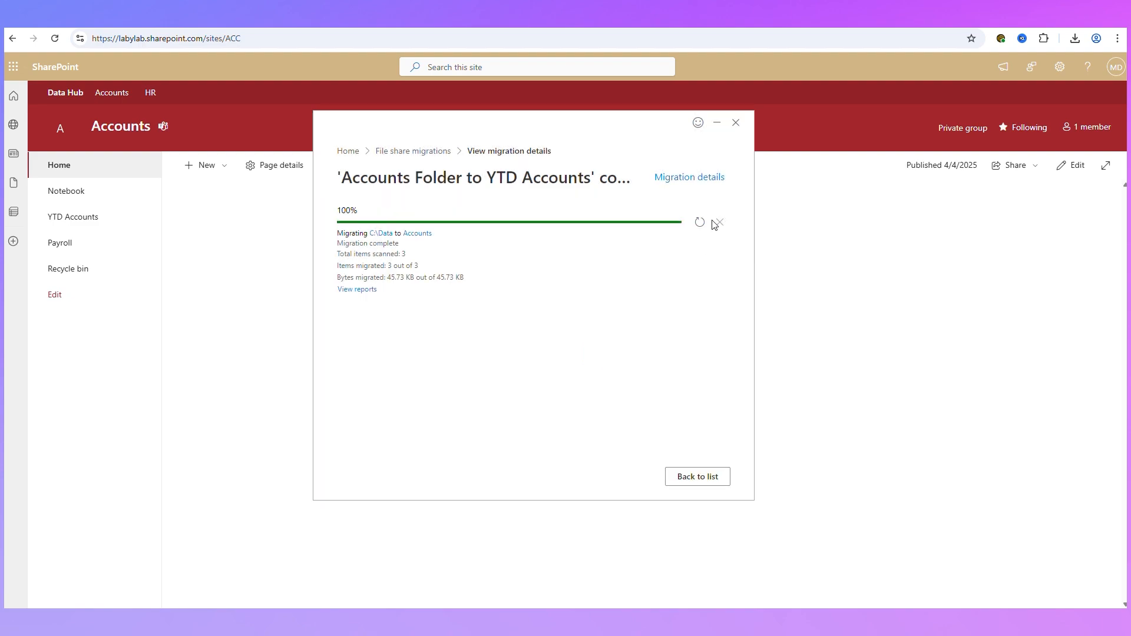
click(710, 480)
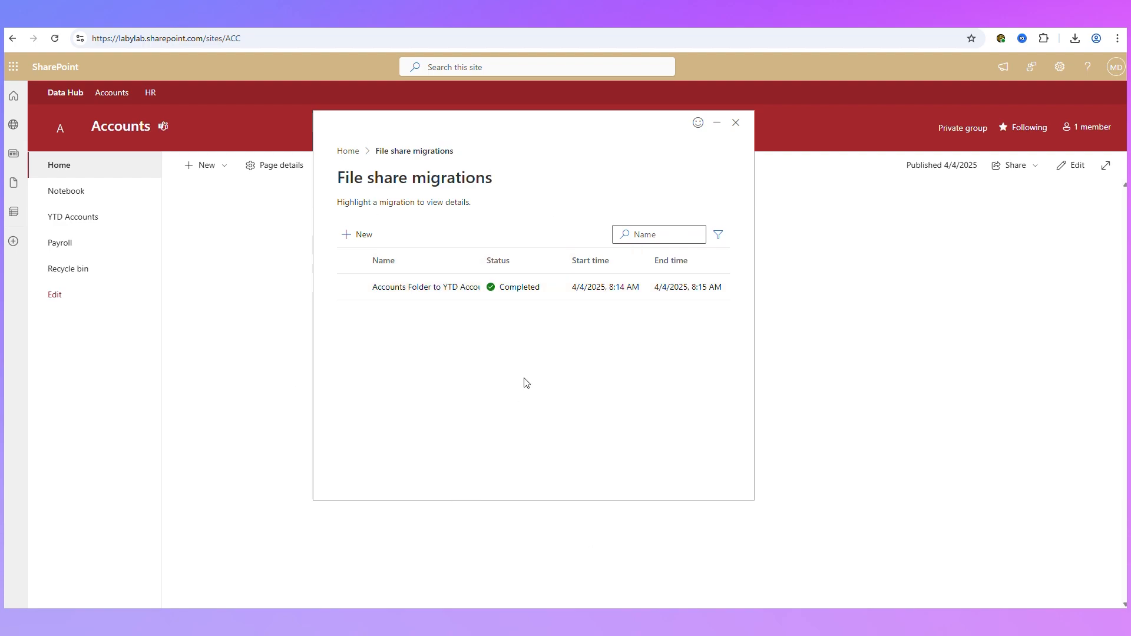
click(736, 124)
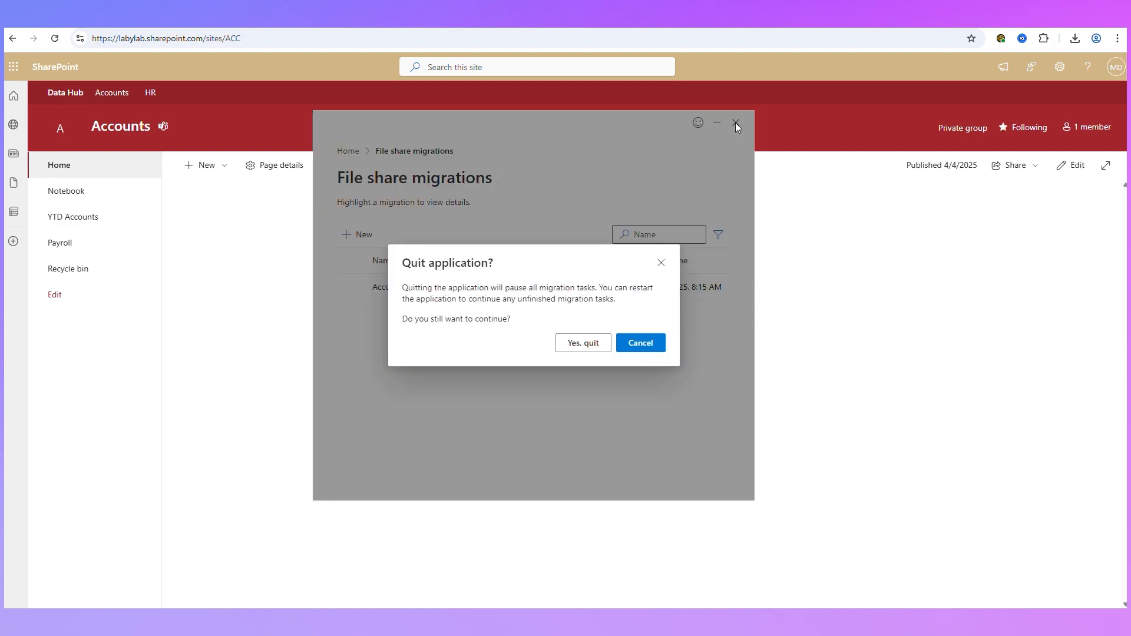
click(583, 343)
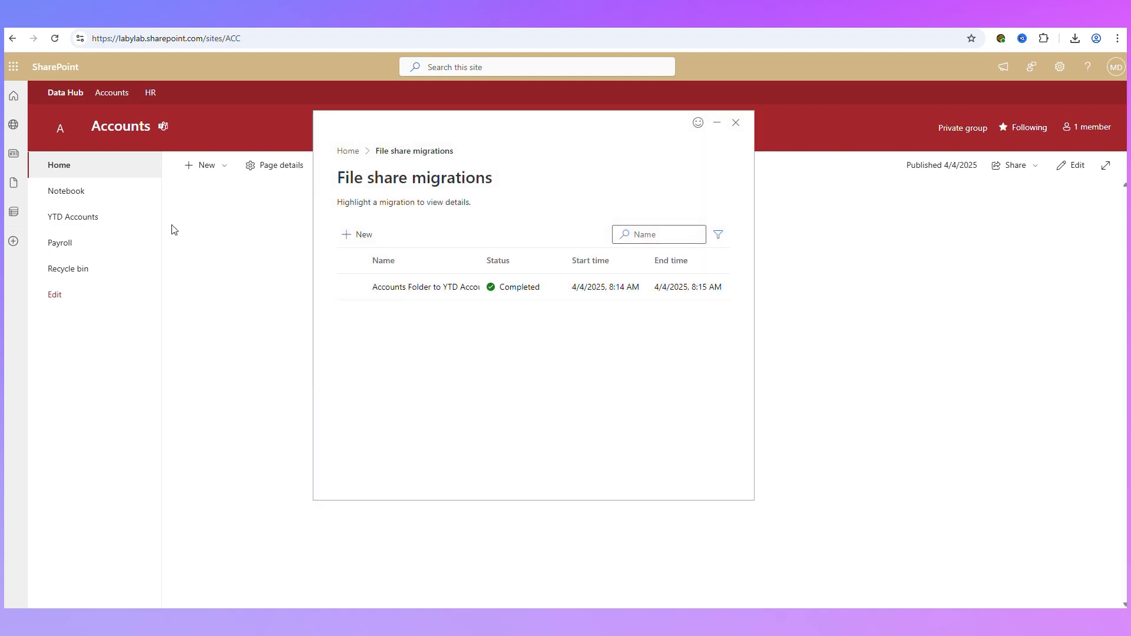
- Check the migrated files inside the Data folder of the Accounts site's YTD Accounts library
click(86, 219)
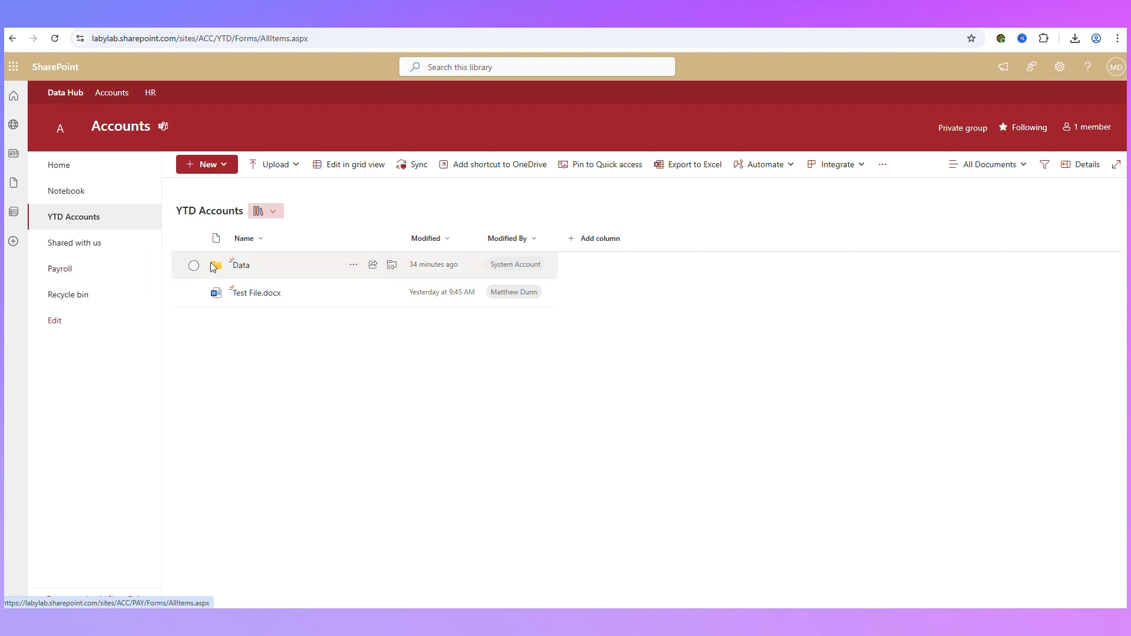
click(244, 270)
drag(359, 454, 261, 270)
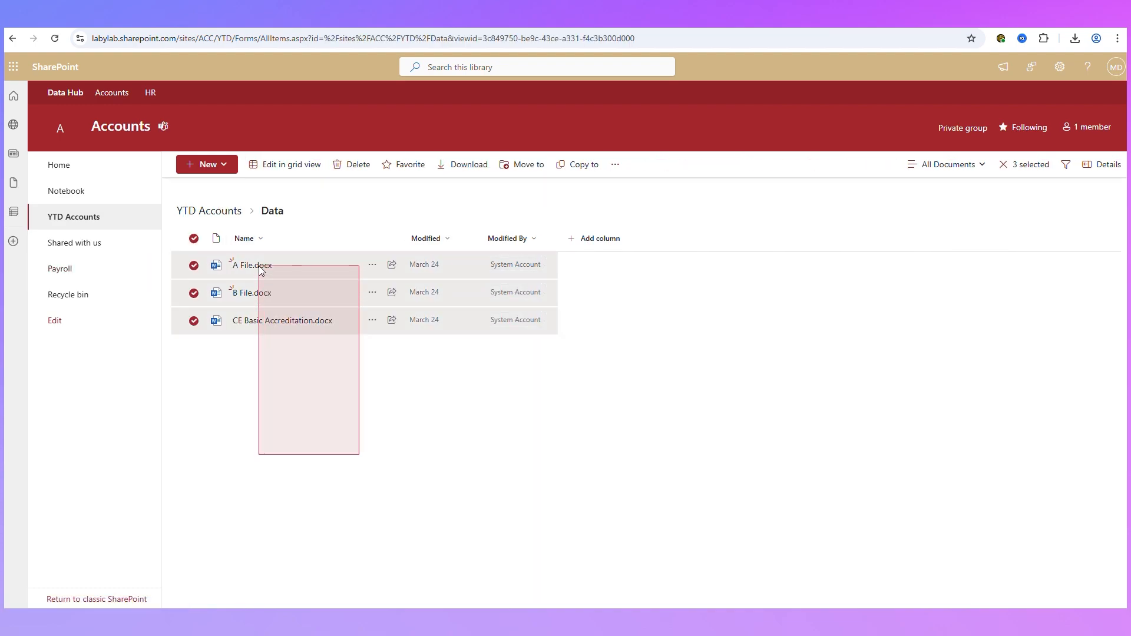
click(295, 419)
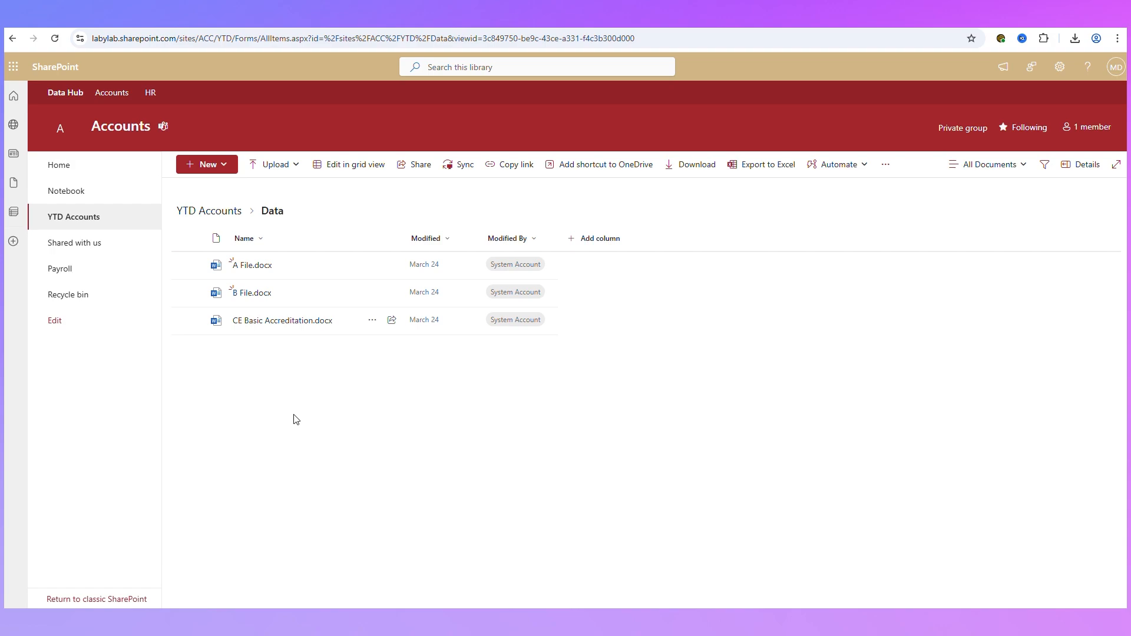
- Look at the move destinations offered for the Data folder in YTD Accounts and cancel without moving it
click(203, 211)
click(193, 265)
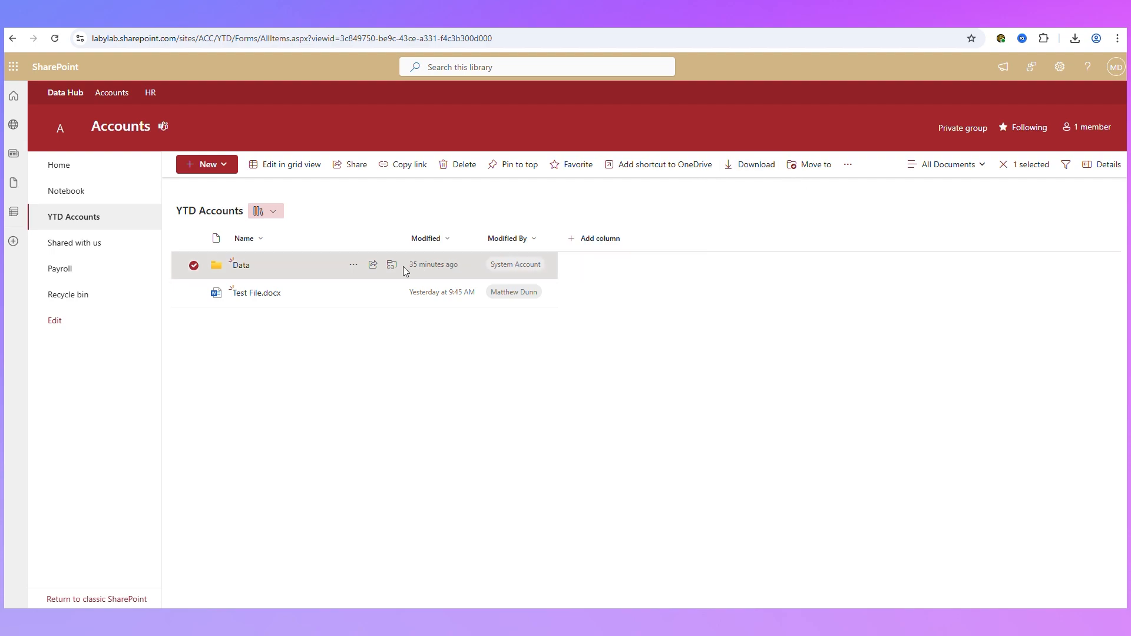
click(354, 265)
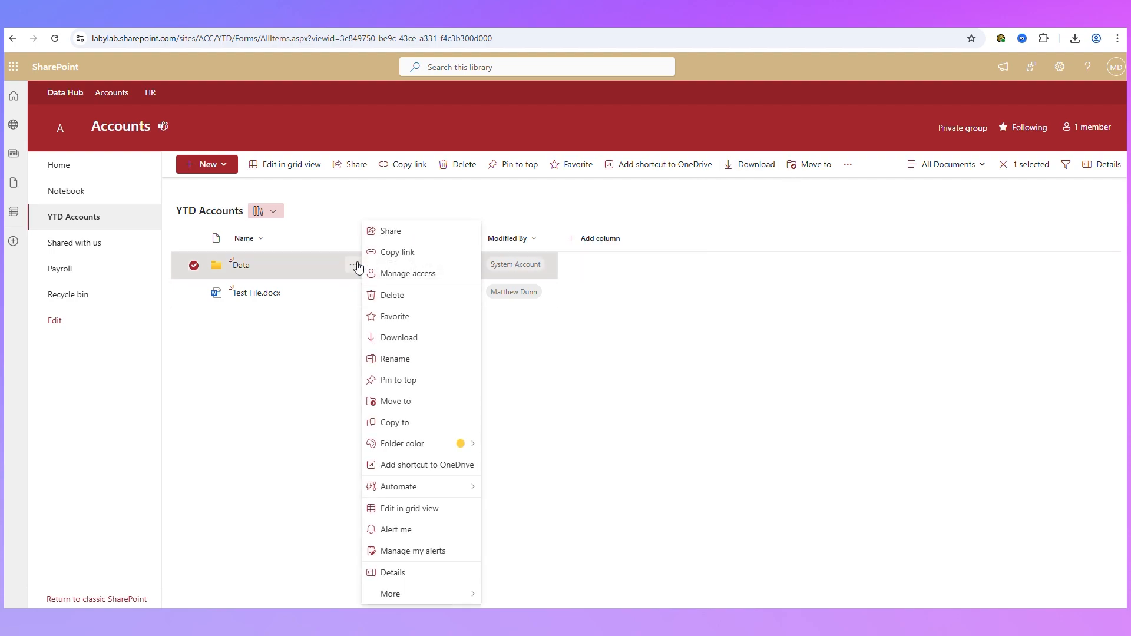
click(399, 402)
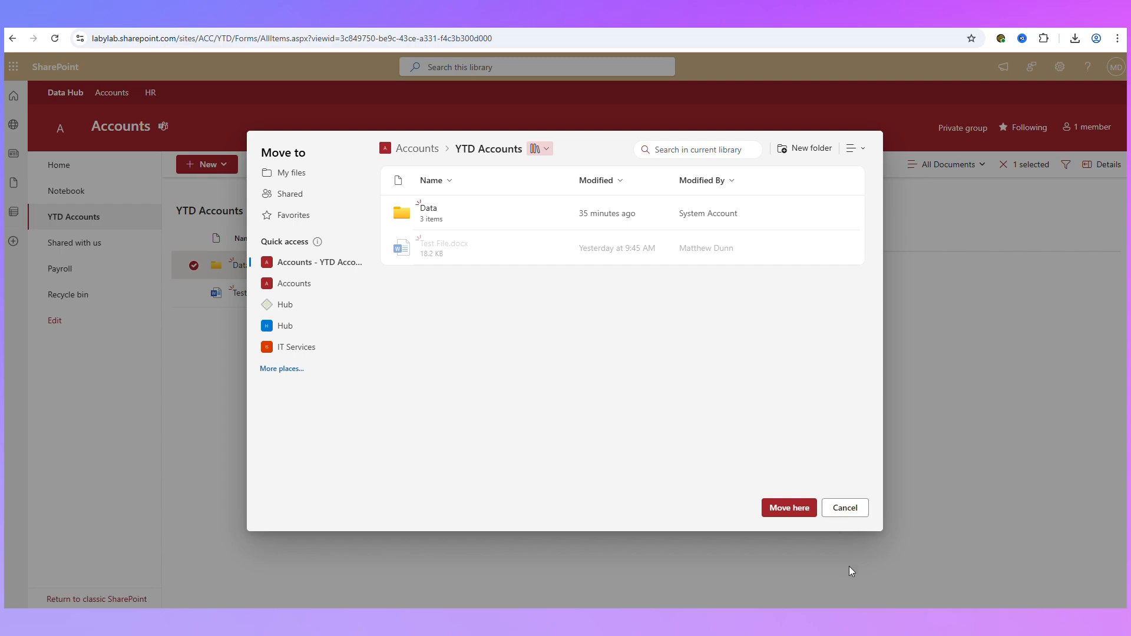
click(852, 508)
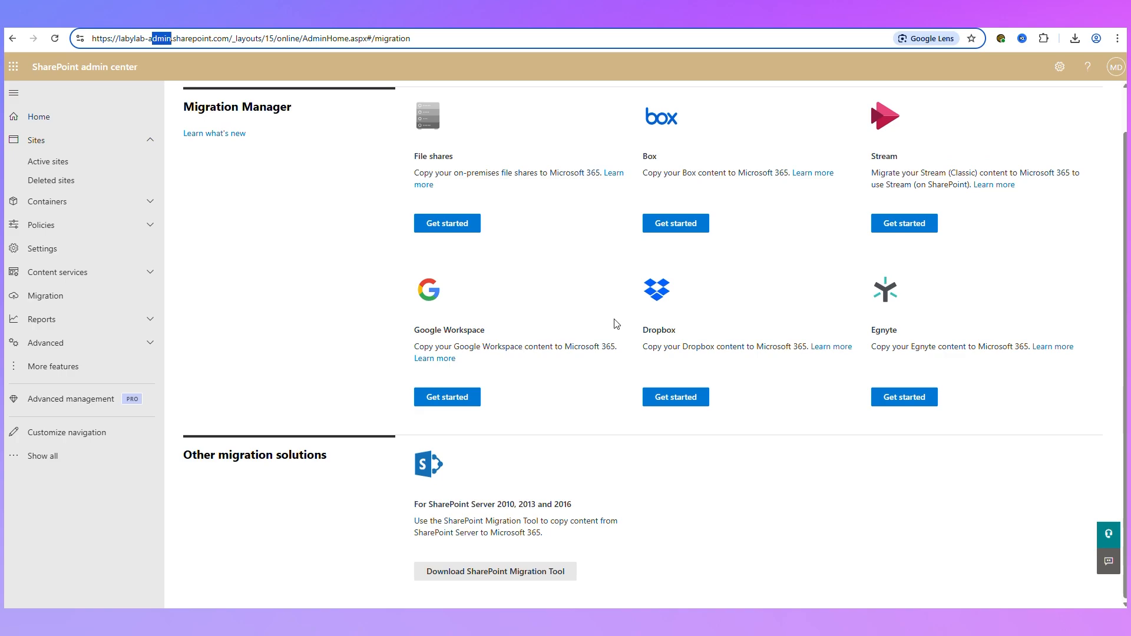
- Look over the Migration page in the SharePoint admin center and return to the Accounts site's home page
scroll(616, 323, up, 1)
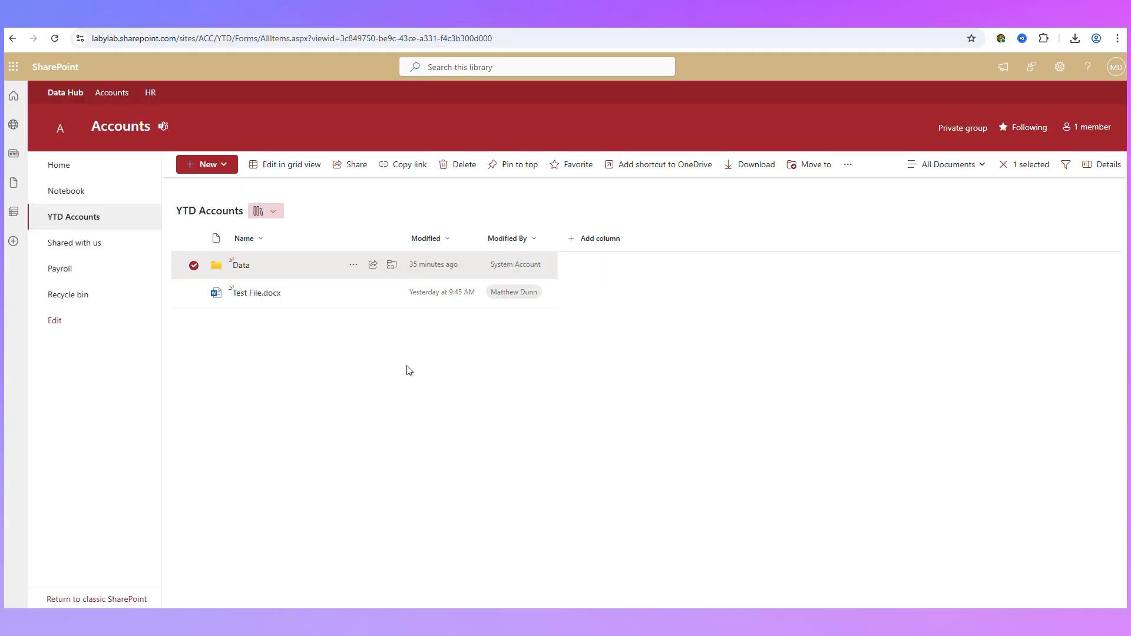
click(61, 173)
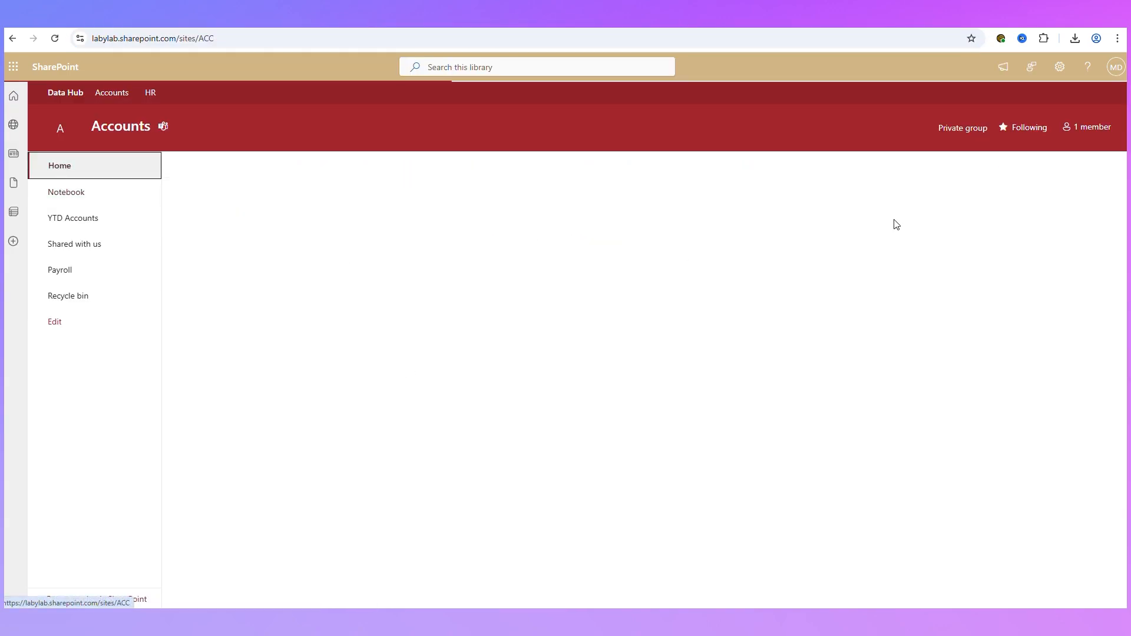